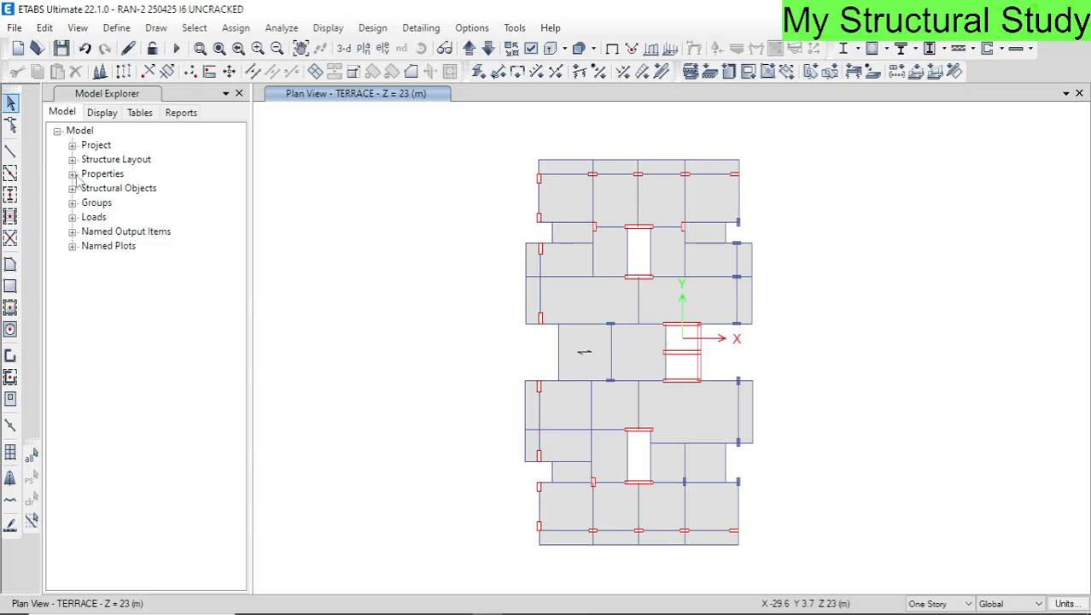
# - Review the materials defined in the model properties, including M20, HYSD500 and HYSD415
pyautogui.click(74, 174)
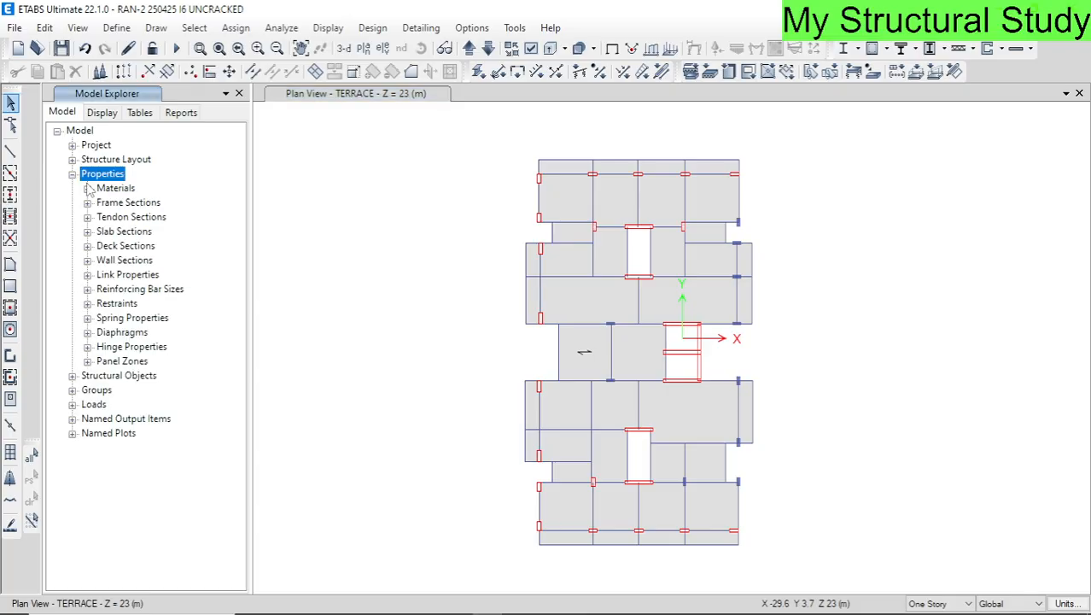
pyautogui.click(88, 189)
pyautogui.click(121, 246)
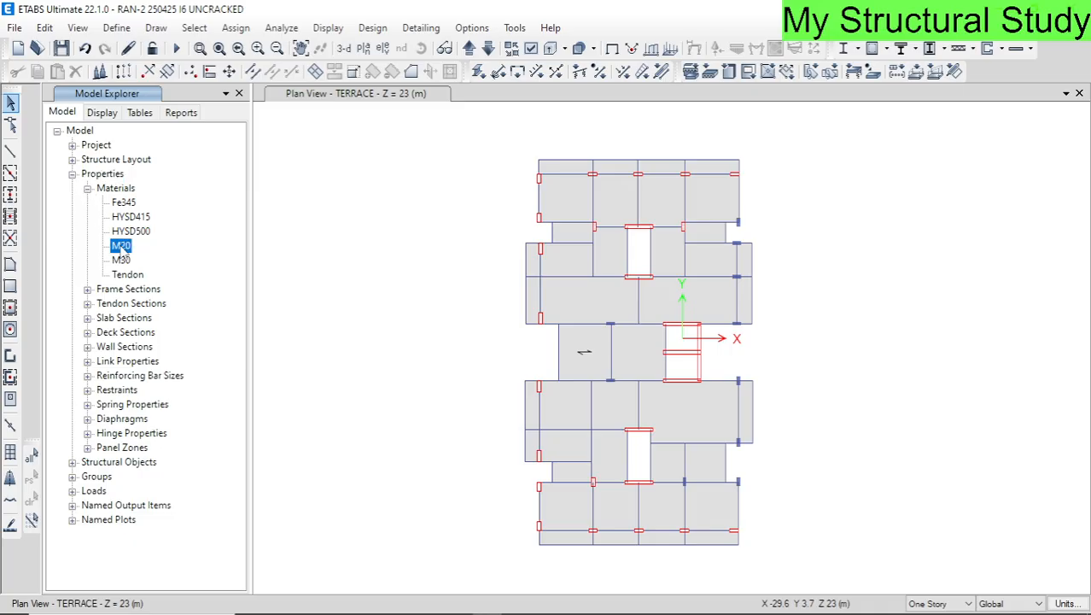
pyautogui.click(137, 232)
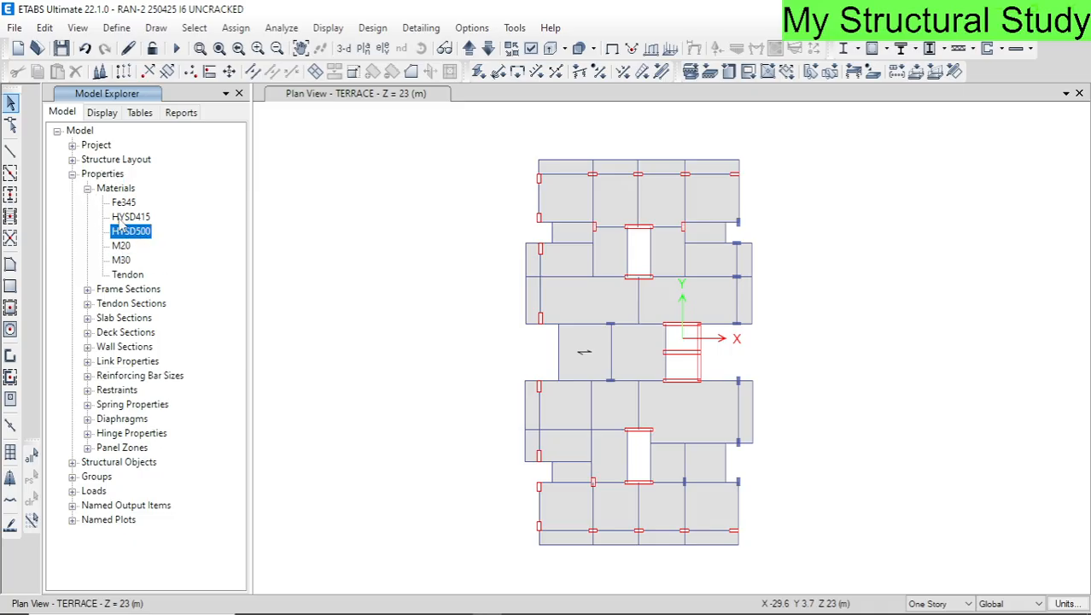
pyautogui.click(126, 218)
pyautogui.click(88, 188)
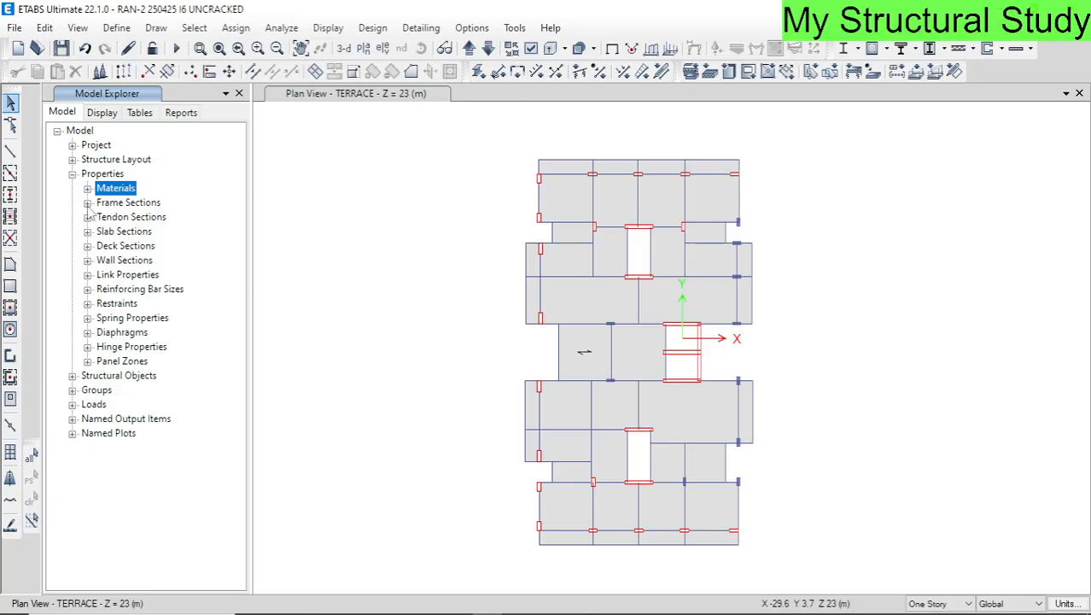
# - Review the defined frame sections, comparing beams B150X300 M20 and B250X600 M20 and columns C250X600 M20 and C300X600 M20
pyautogui.click(87, 203)
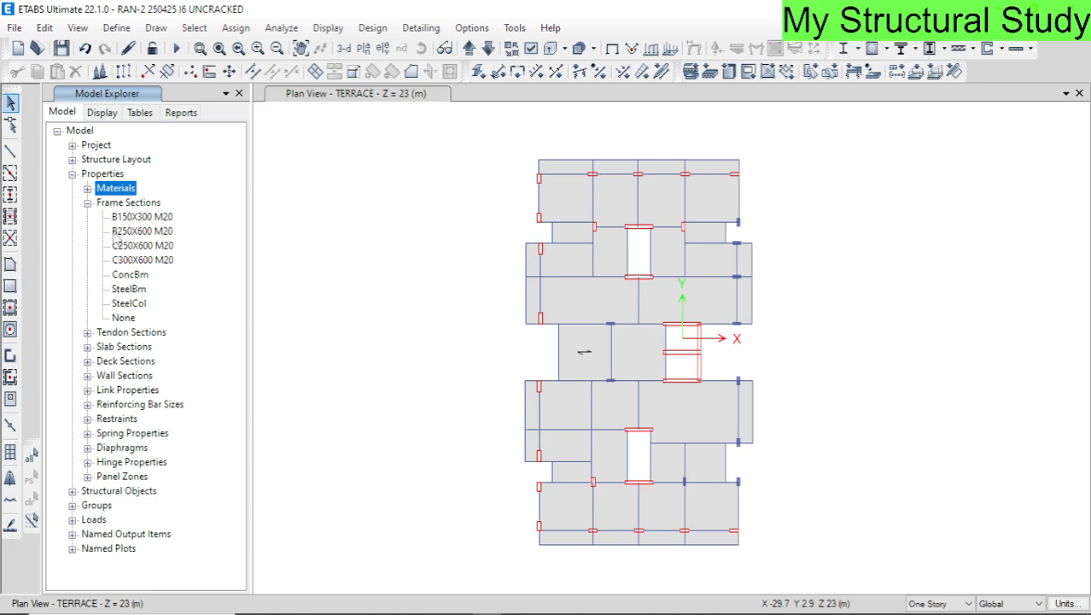
pyautogui.click(123, 234)
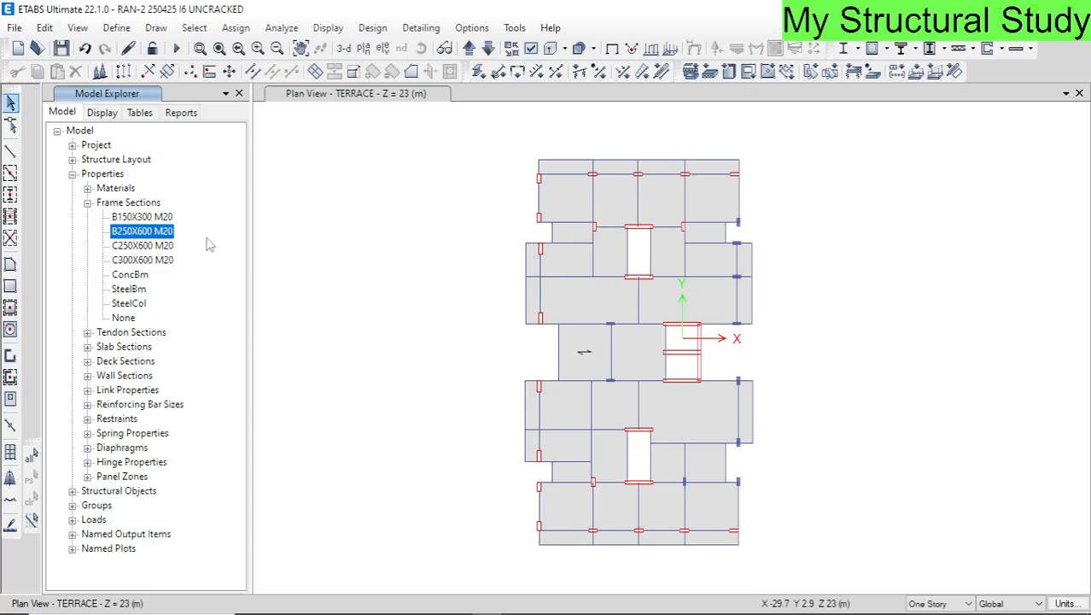
pyautogui.click(147, 218)
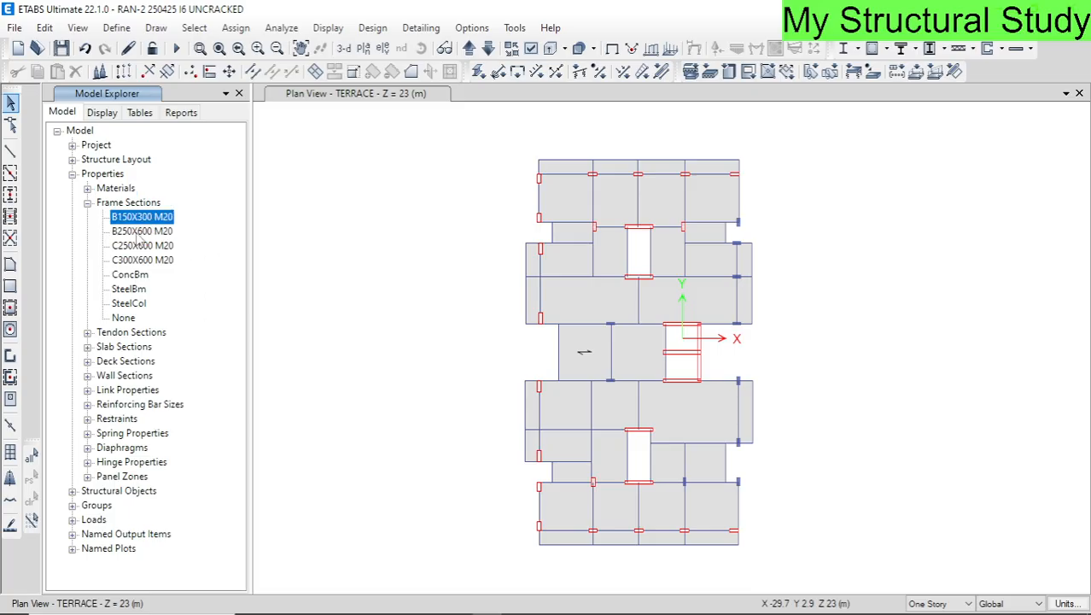
pyautogui.click(137, 235)
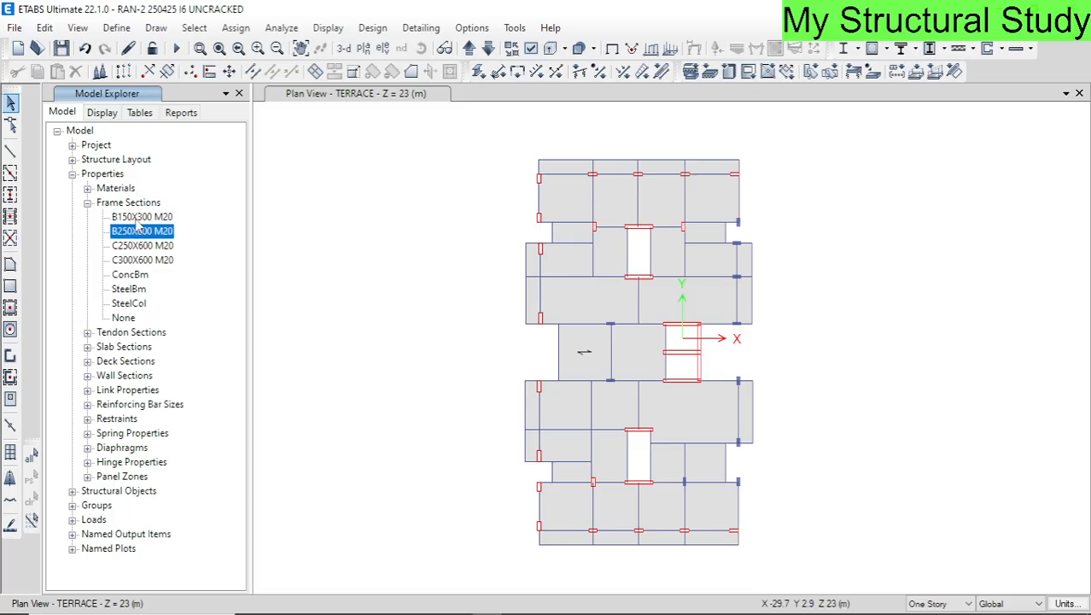
pyautogui.click(137, 218)
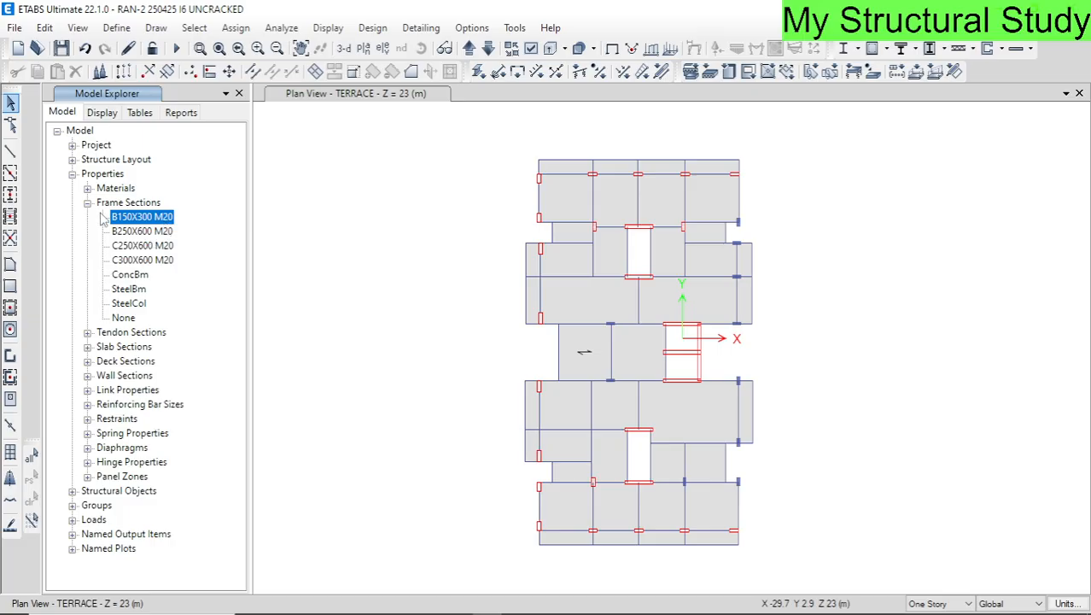
pyautogui.click(145, 247)
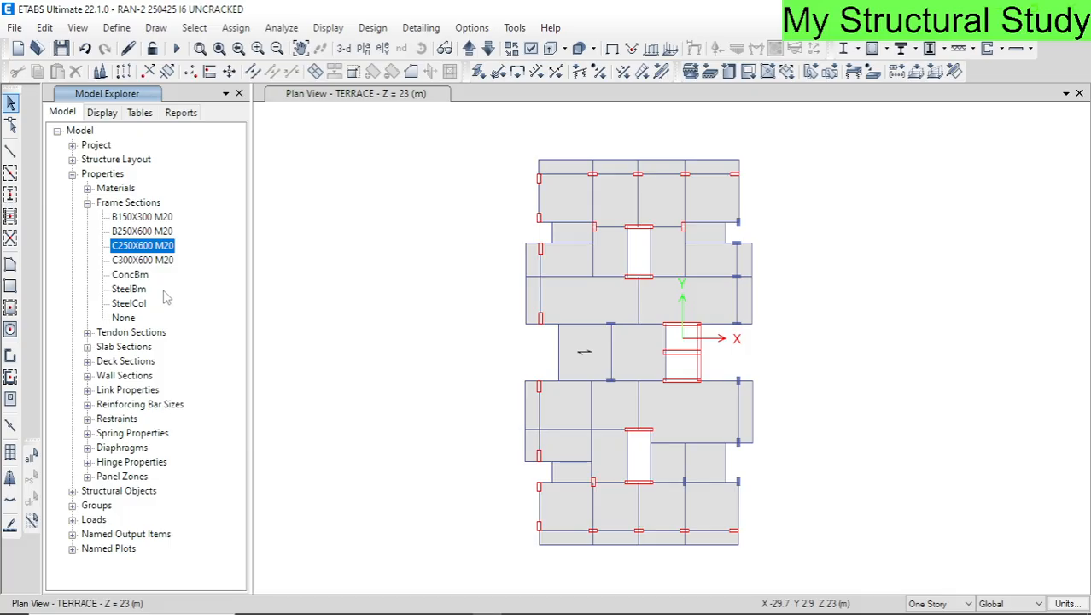
pyautogui.click(147, 262)
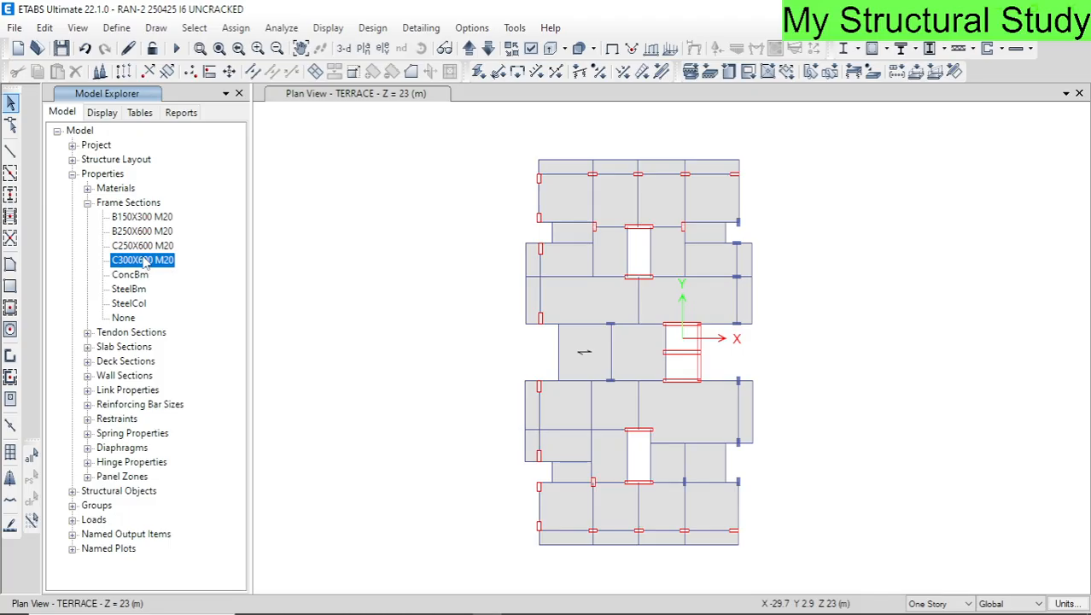
pyautogui.click(145, 249)
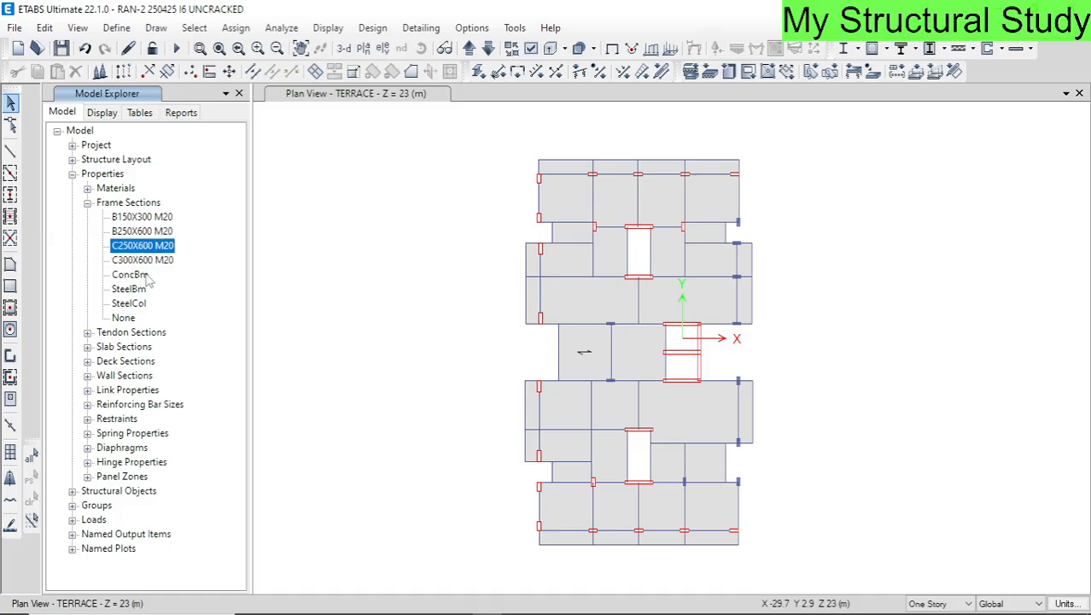
pyautogui.click(144, 263)
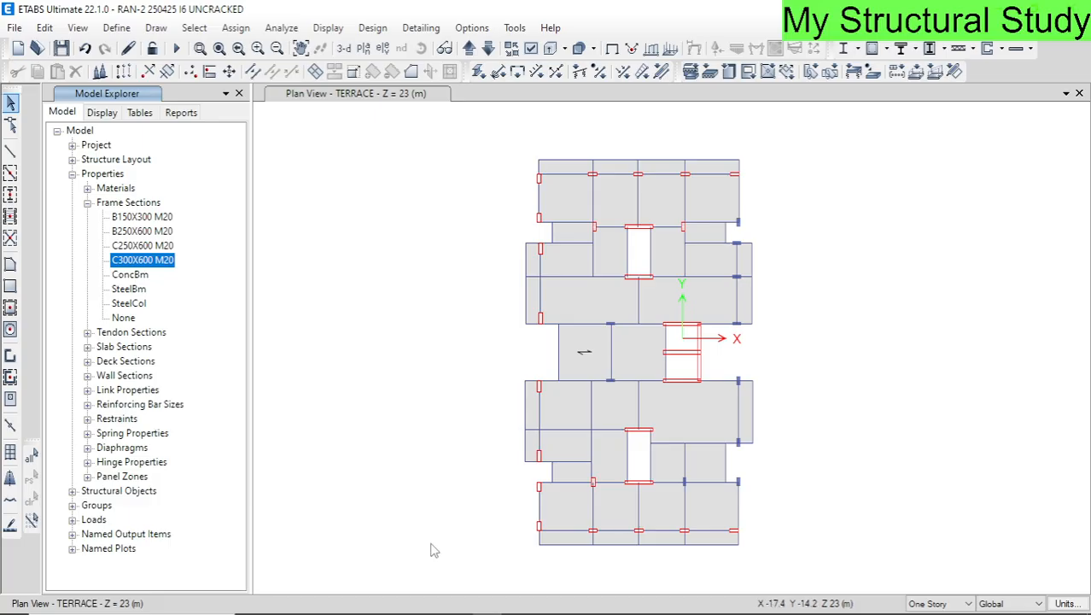
pyautogui.click(142, 246)
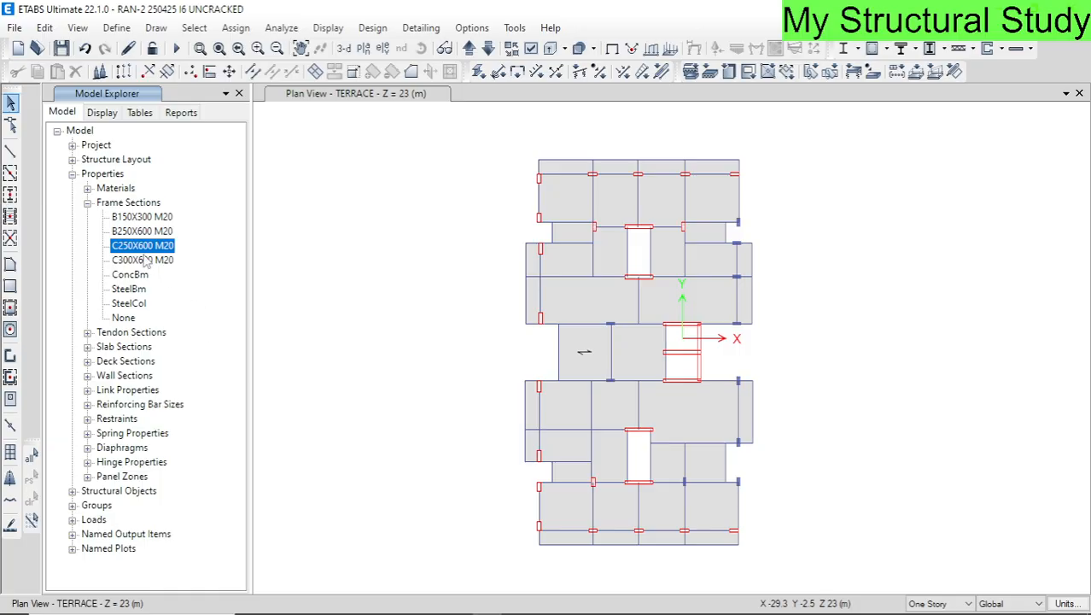
pyautogui.click(87, 203)
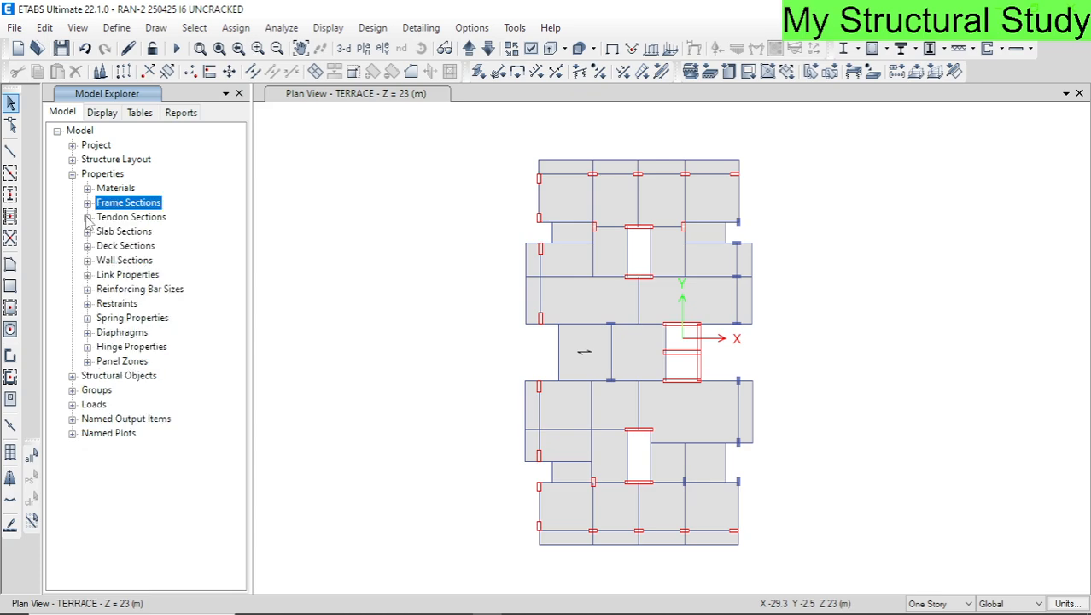
# - Review the defined slab sections S125 M20, ST200 M20 and OHT200 M20
pyautogui.click(87, 232)
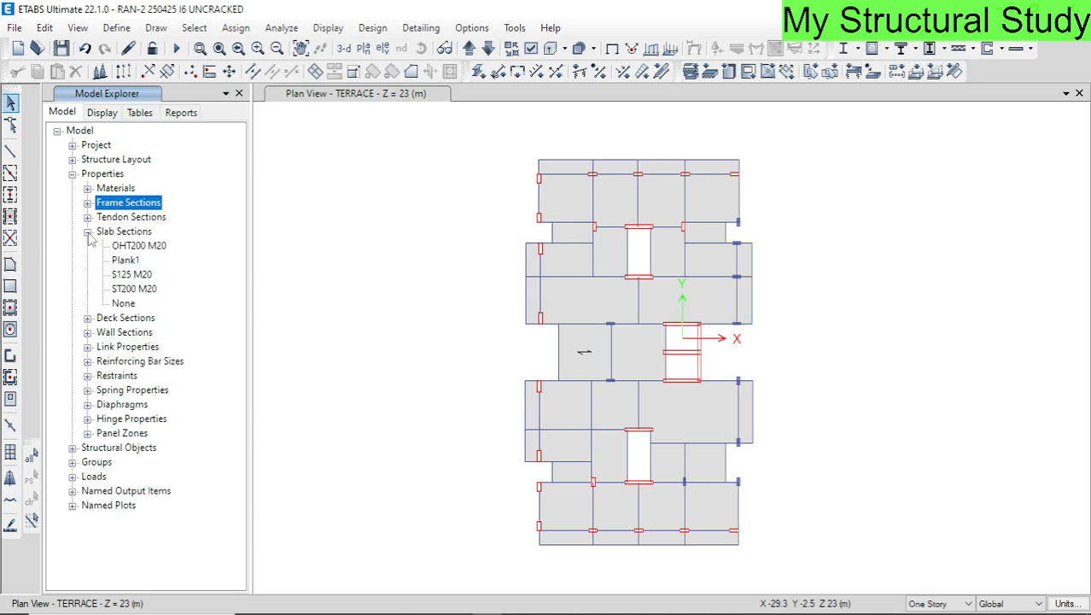
pyautogui.click(133, 275)
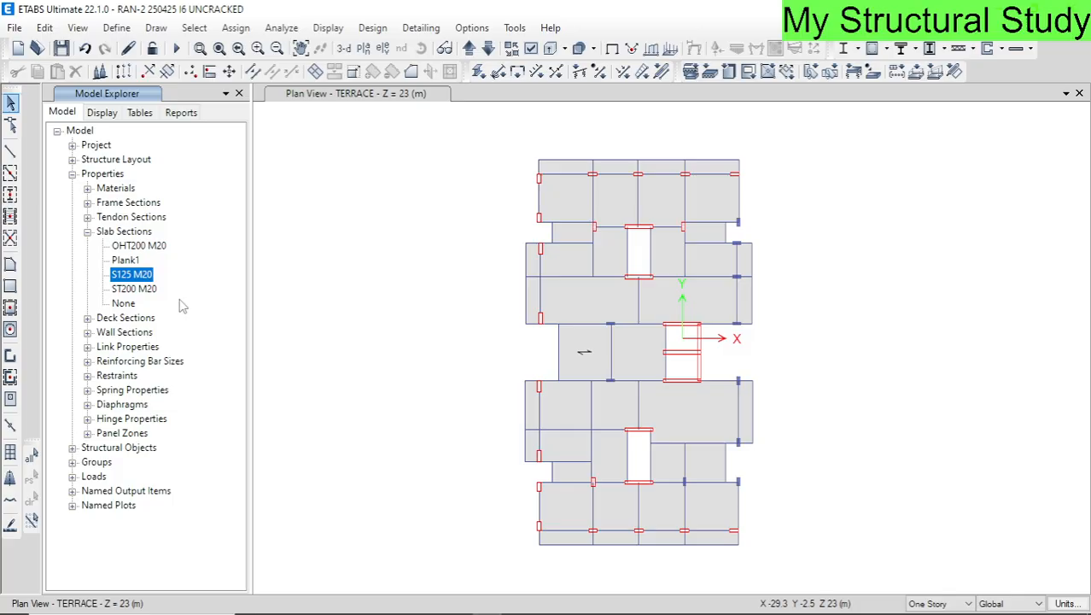
pyautogui.click(135, 290)
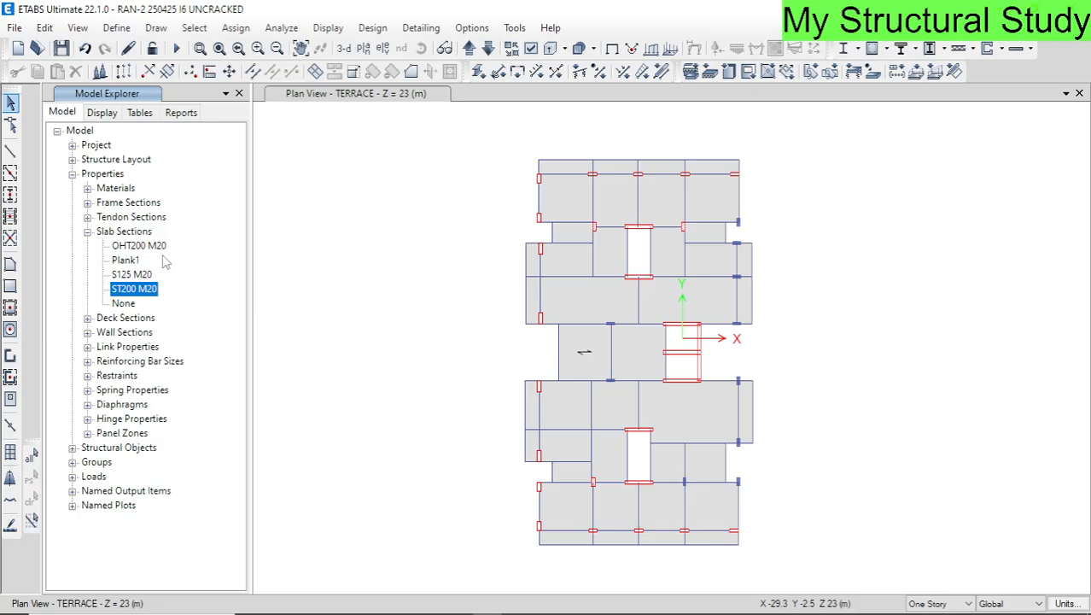
pyautogui.click(143, 246)
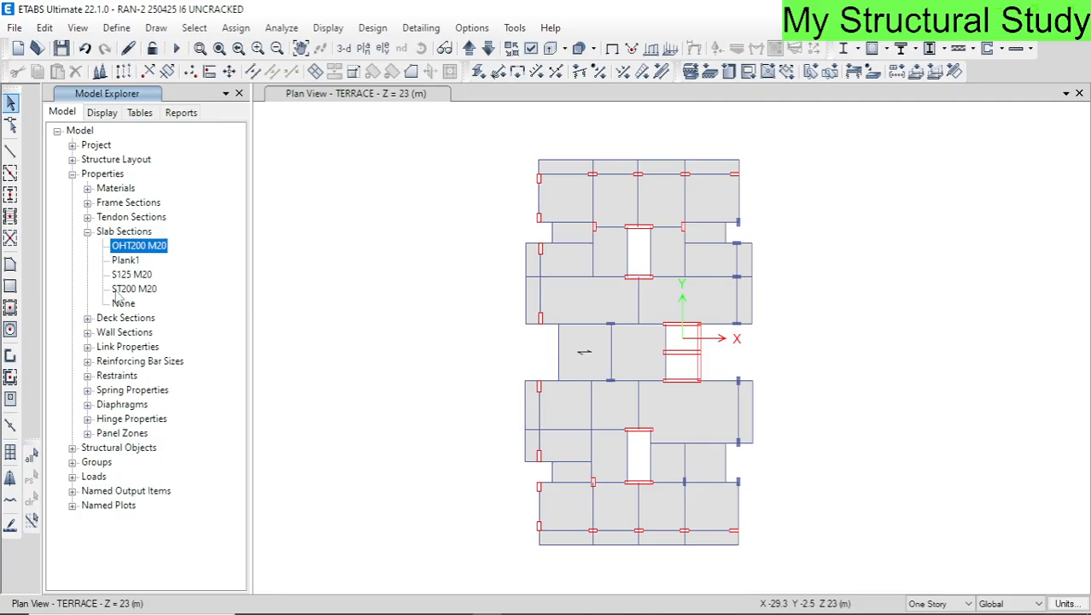
pyautogui.click(87, 232)
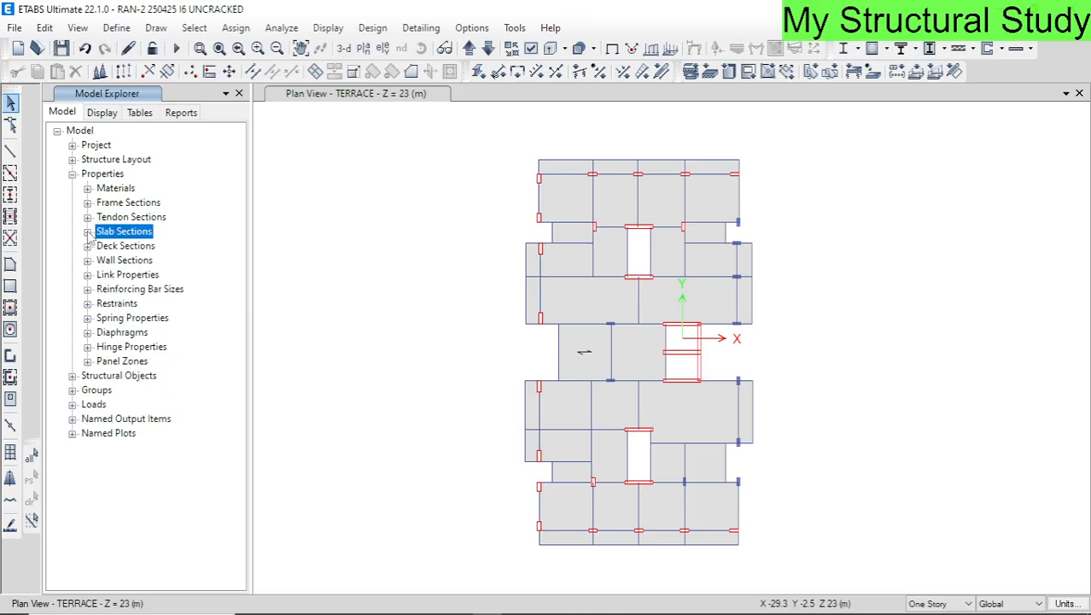
# - Review the defined wall sections W250 M20, W300 M20 and W600 M20
pyautogui.click(87, 259)
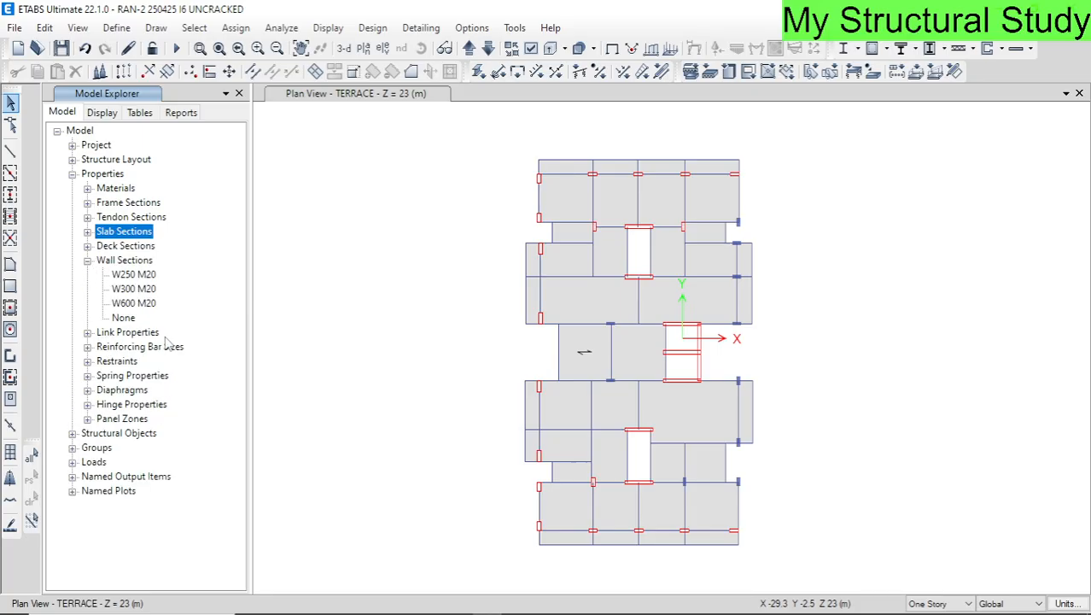
pyautogui.click(134, 275)
pyautogui.click(135, 290)
pyautogui.click(125, 305)
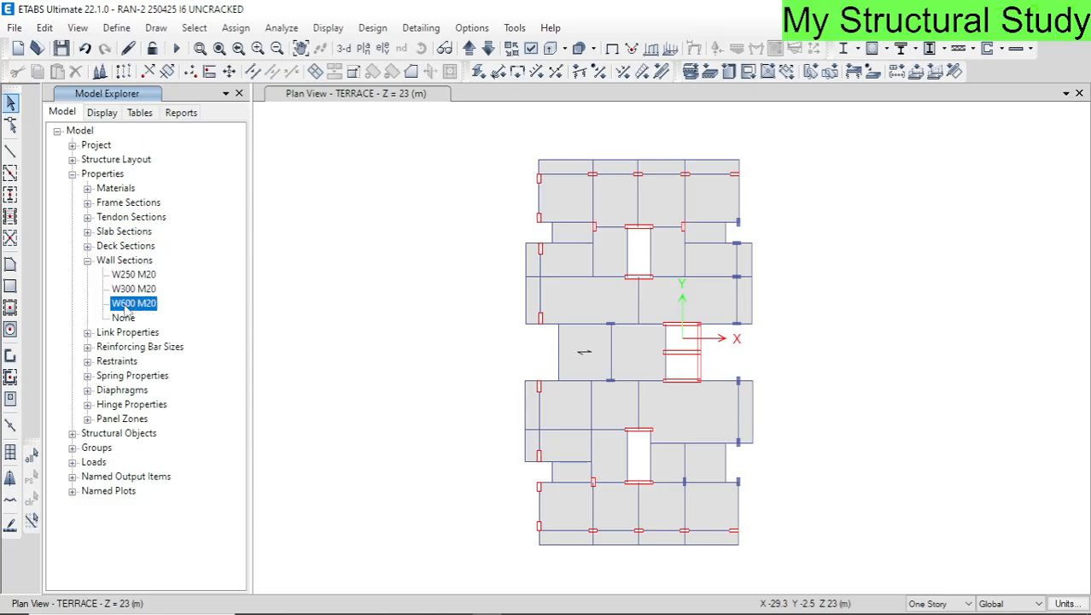
pyautogui.click(130, 279)
pyautogui.click(135, 290)
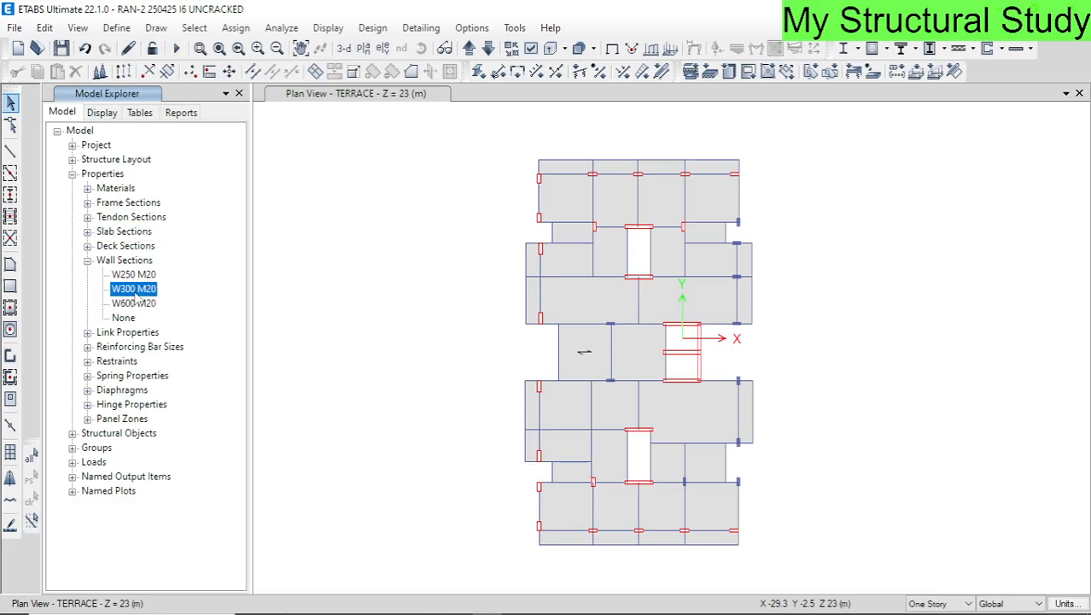
pyautogui.click(135, 304)
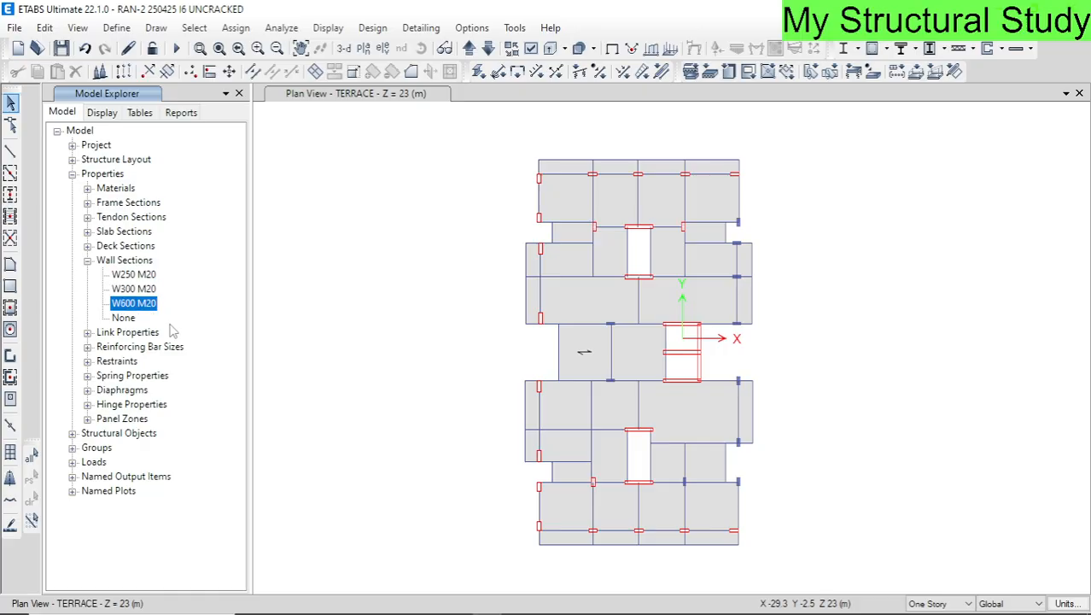
pyautogui.click(133, 277)
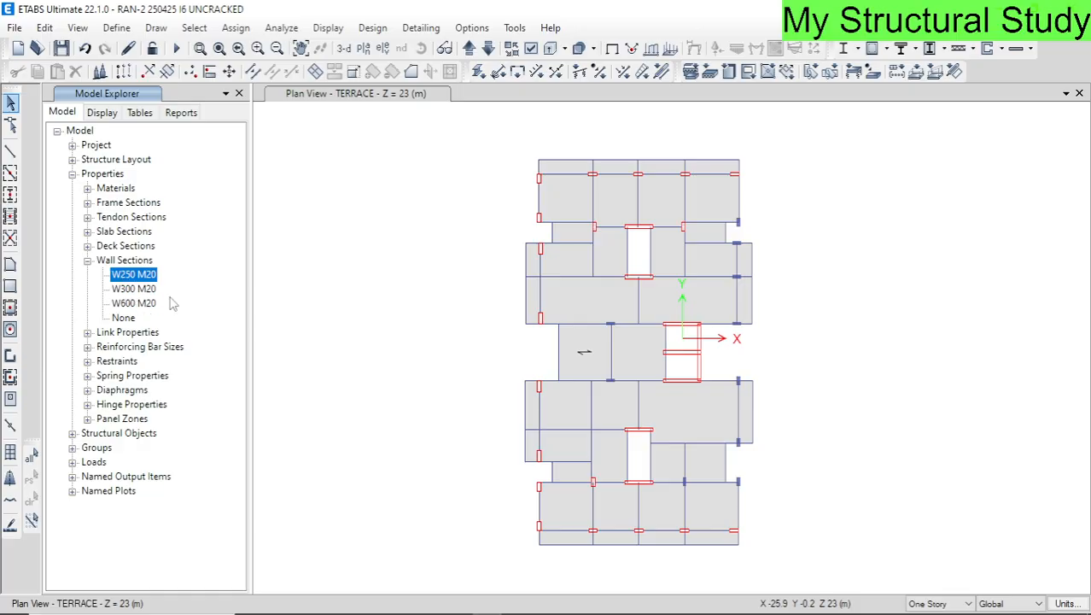
pyautogui.click(127, 310)
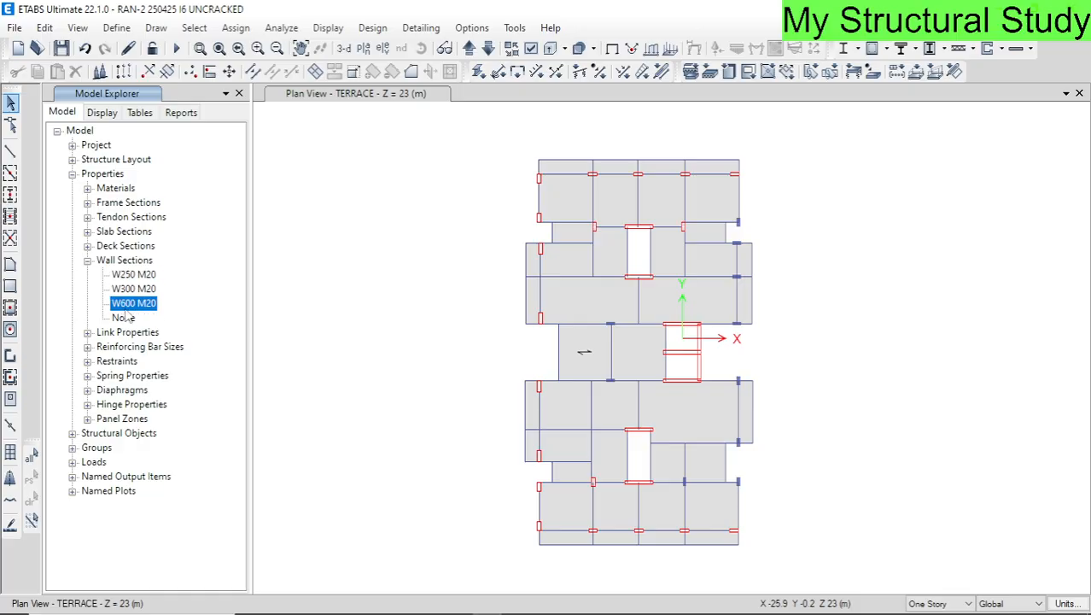
pyautogui.click(87, 262)
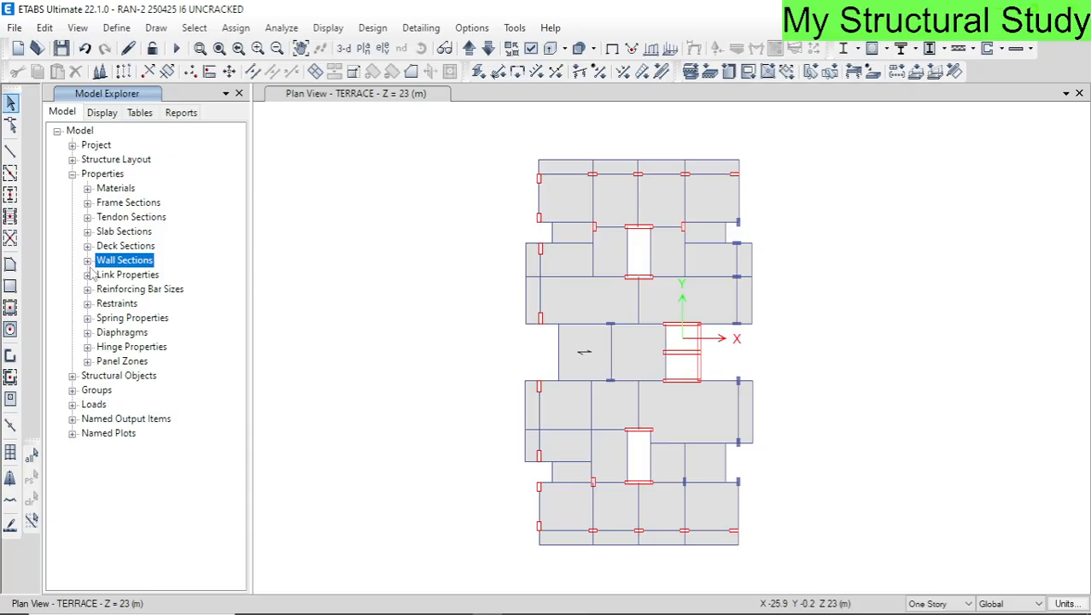
# - Show the building in 3D, select the entire structure and clear the selection
pyautogui.click(343, 48)
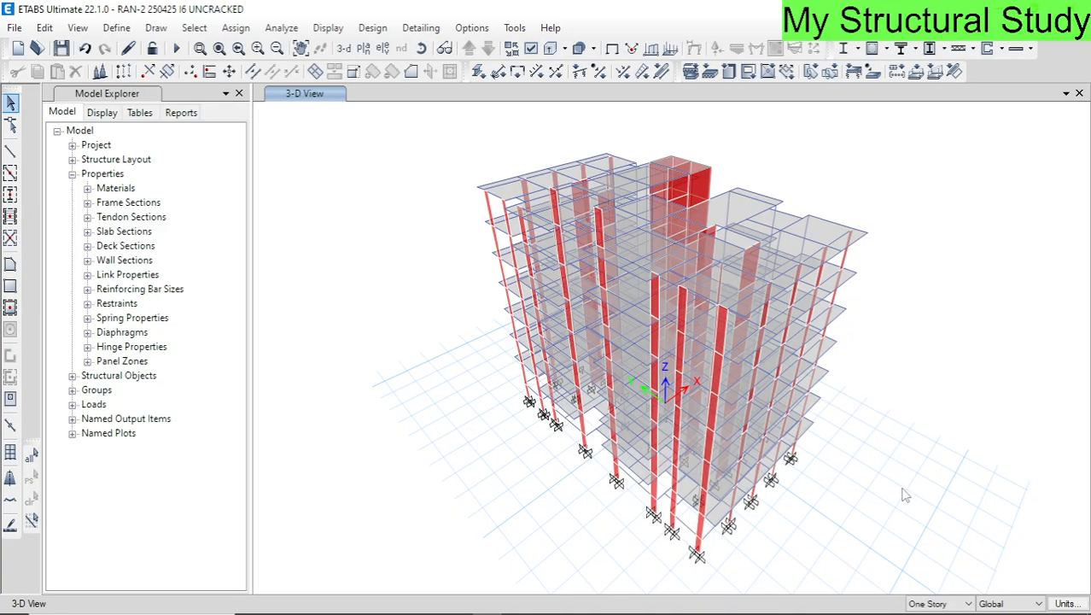
pyautogui.moveTo(933, 579); pyautogui.dragTo(420, 119)
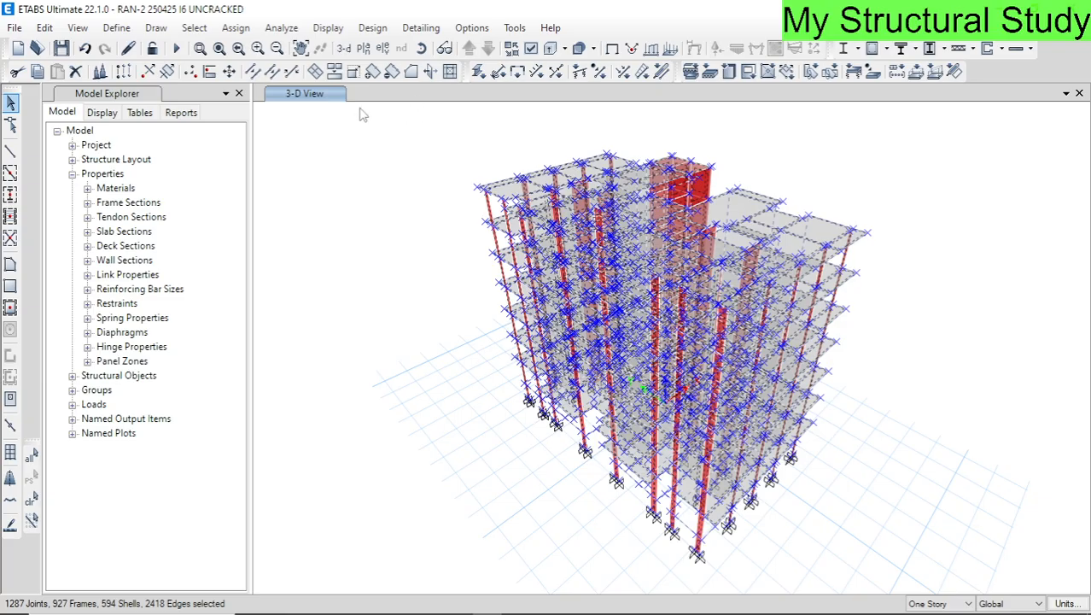
pyautogui.click(613, 50)
pyautogui.click(31, 501)
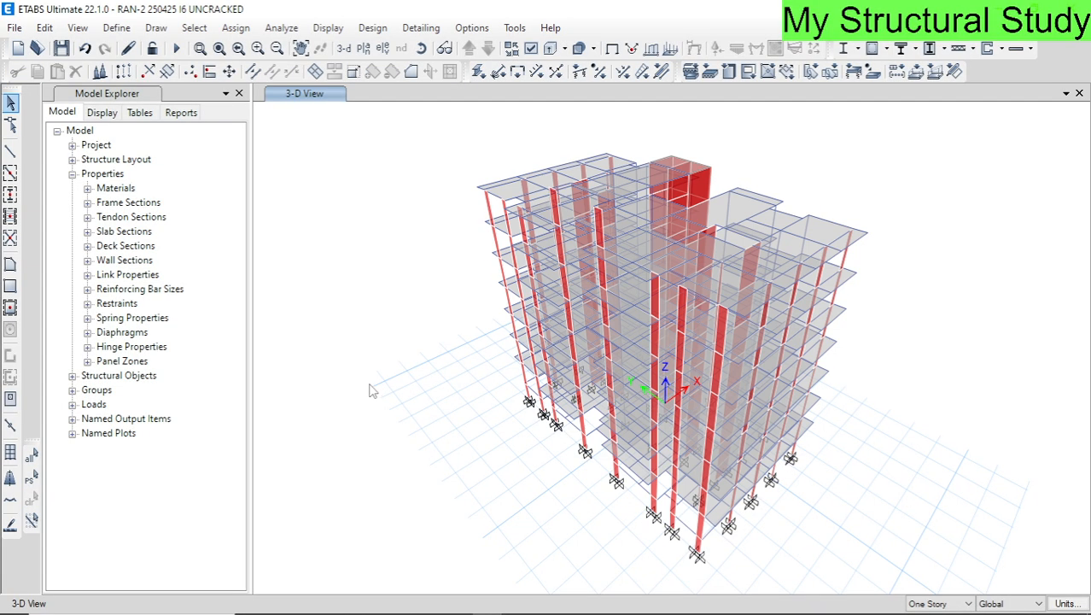
# - Switch to the Udemy Index document in Word and highlight the 11.MODELLING and 12.BEAM RELEASE entries
pyautogui.hotkey('alt', 'Tab')
pyautogui.hotkey('alt', 'Tab')
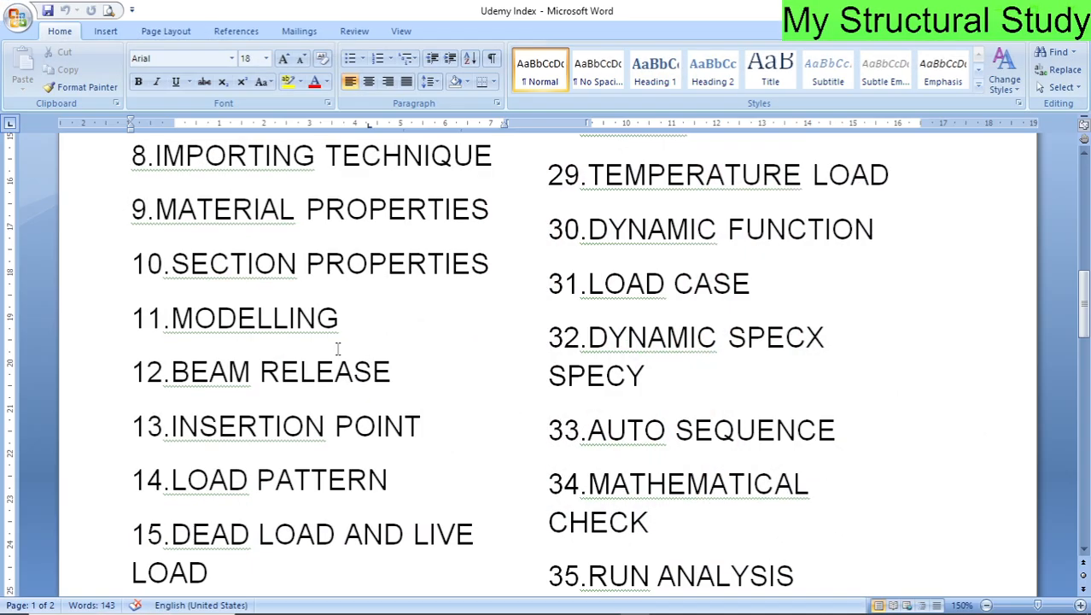
pyautogui.scroll(-1, 338, 348)
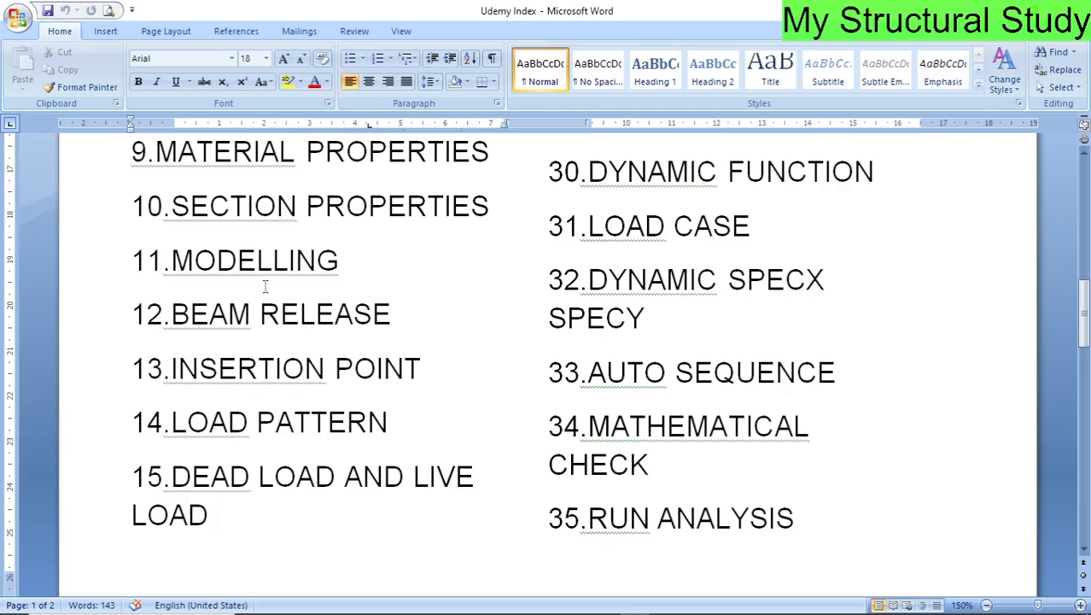
pyautogui.tripleClick(358, 255)
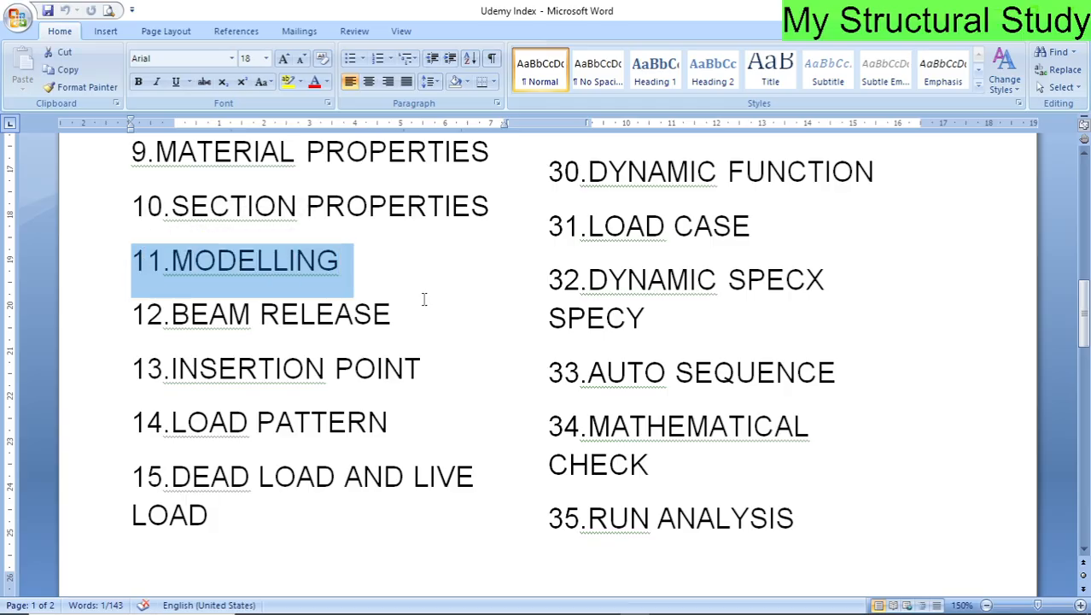
pyautogui.moveTo(422, 317); pyautogui.dragTo(130, 317)
# - Switch to ETABS and show the plan view of the TERRACE storey
pyautogui.hotkey('alt', 'Tab')
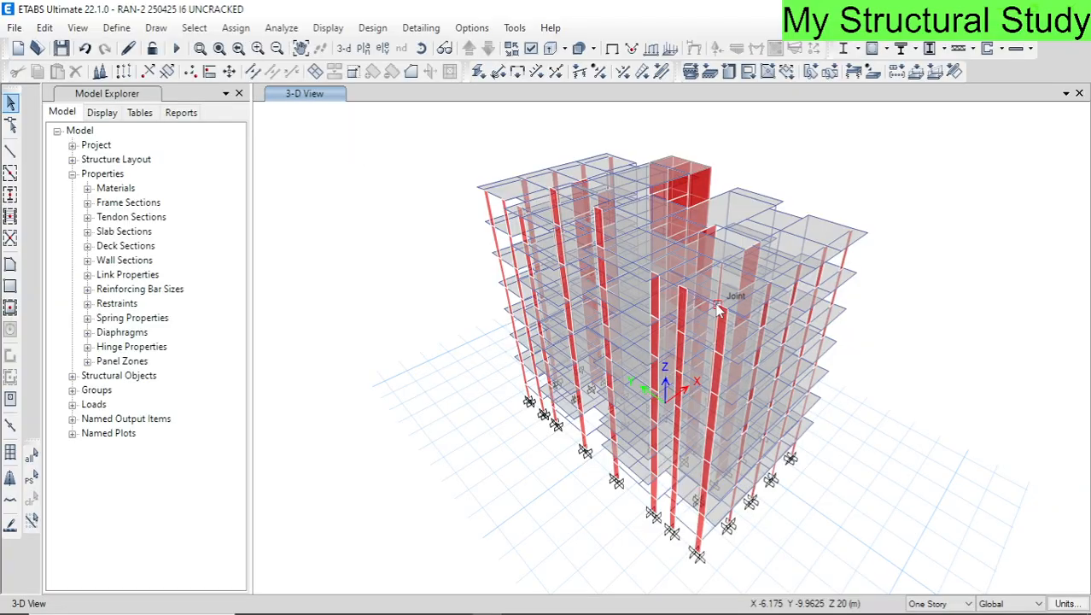
pyautogui.click(364, 48)
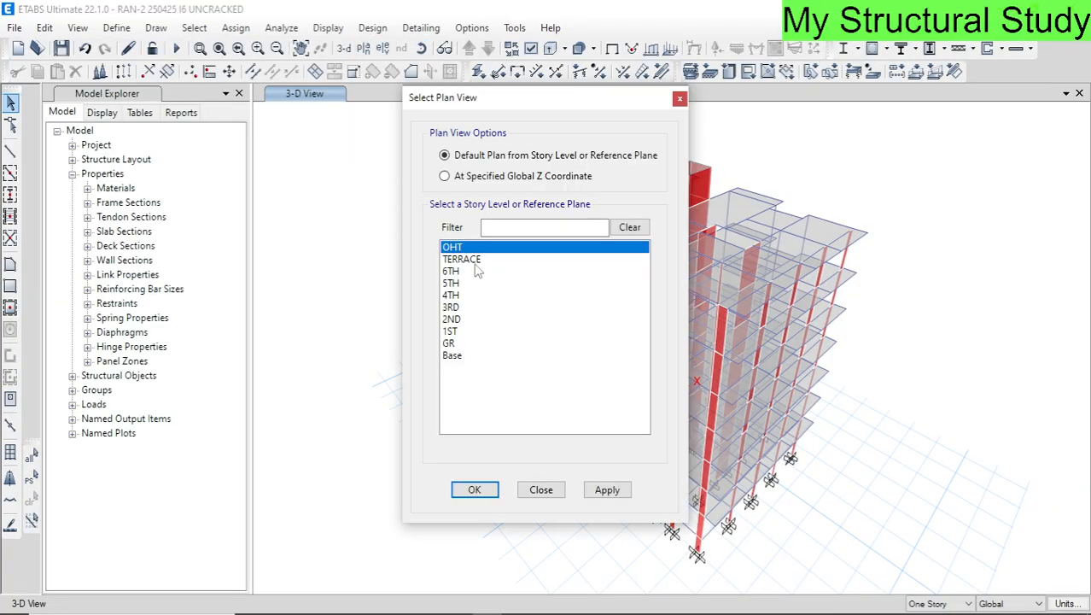
pyautogui.click(471, 259)
pyautogui.click(475, 491)
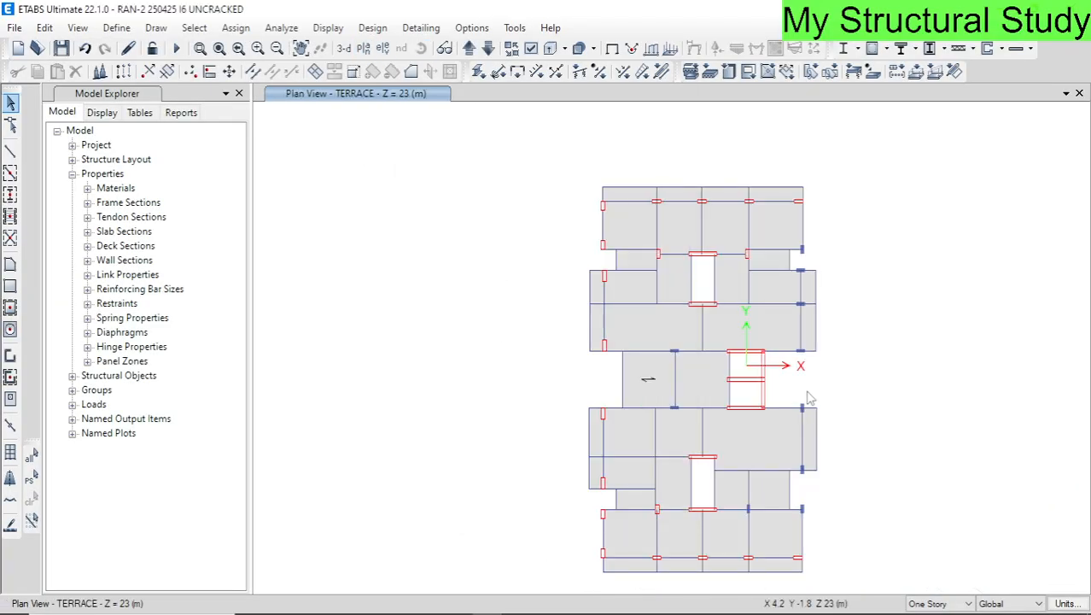
# - Display the frame end releases on the TERRACE plan and examine them on the beams
pyautogui.click(532, 49)
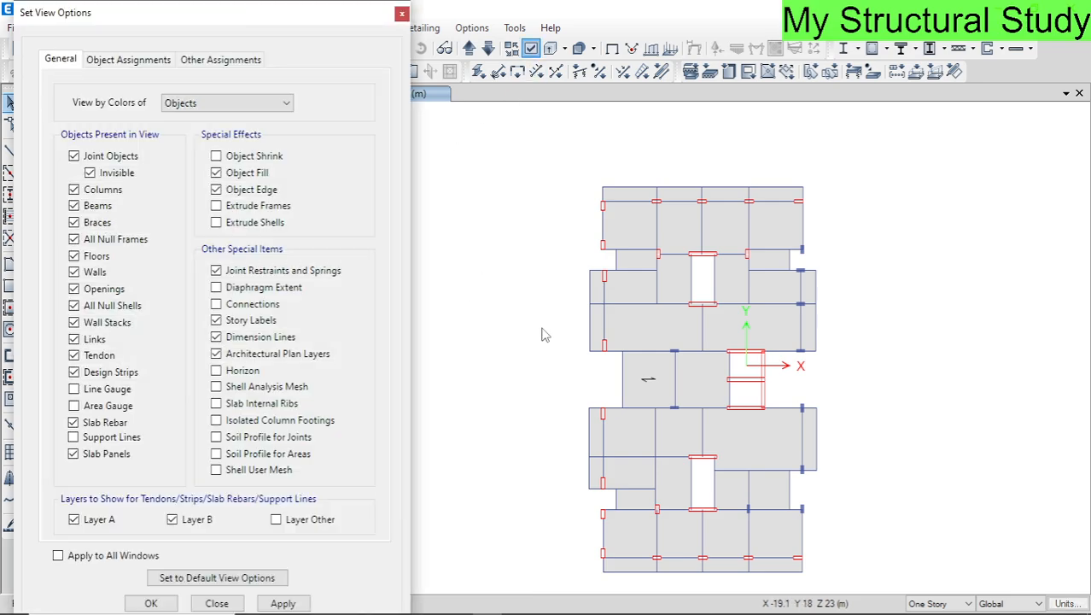
pyautogui.click(133, 62)
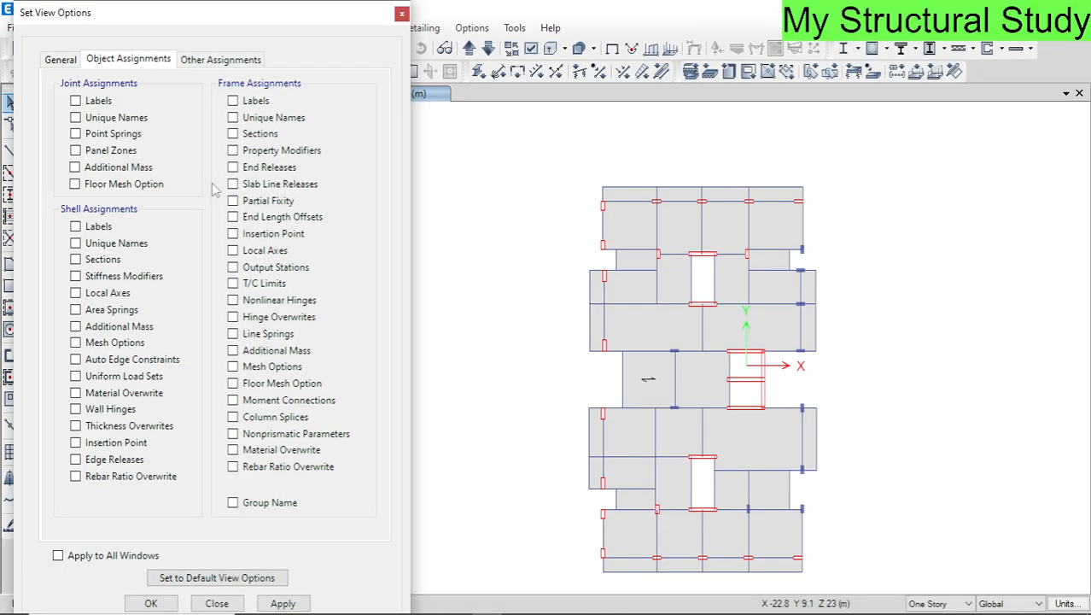
pyautogui.click(272, 167)
pyautogui.click(290, 604)
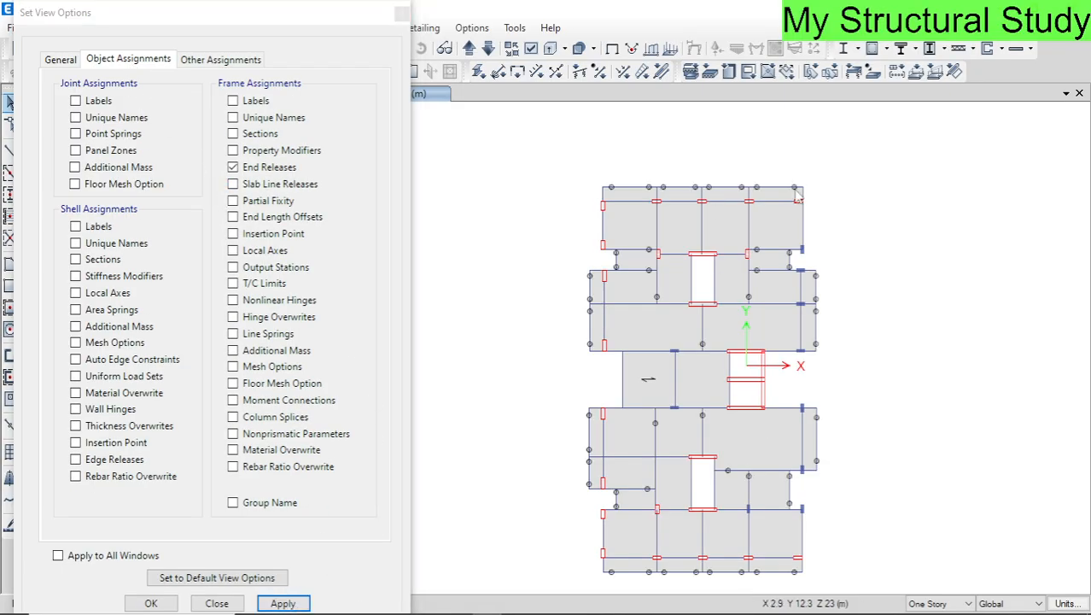
pyautogui.scroll(5, 787, 206)
pyautogui.moveTo(915, 272); pyautogui.dragTo(1015, 266, button='middle')
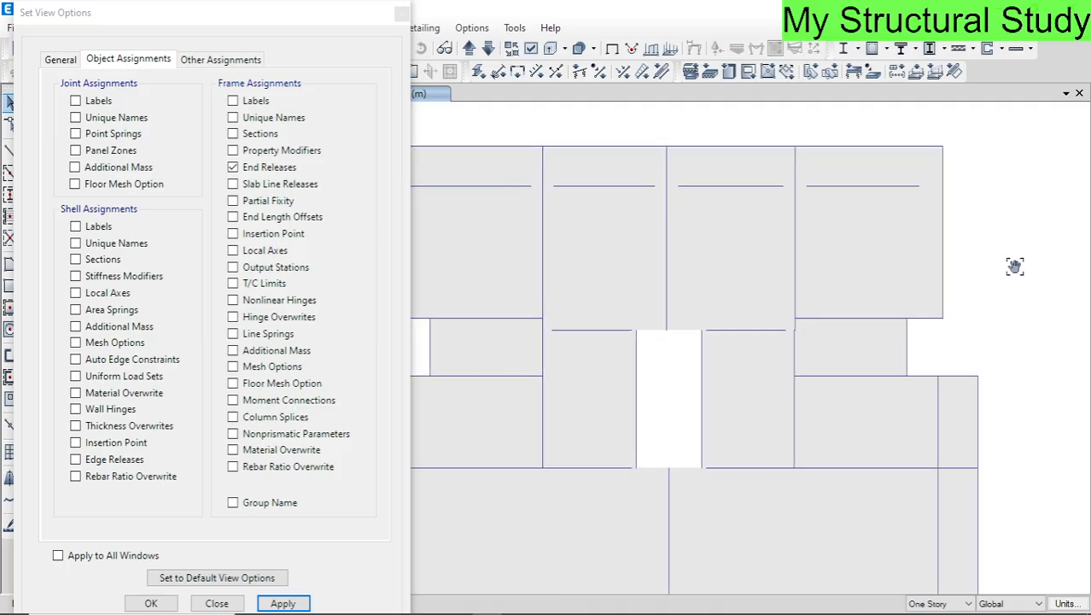
pyautogui.scroll(-5, 716, 209)
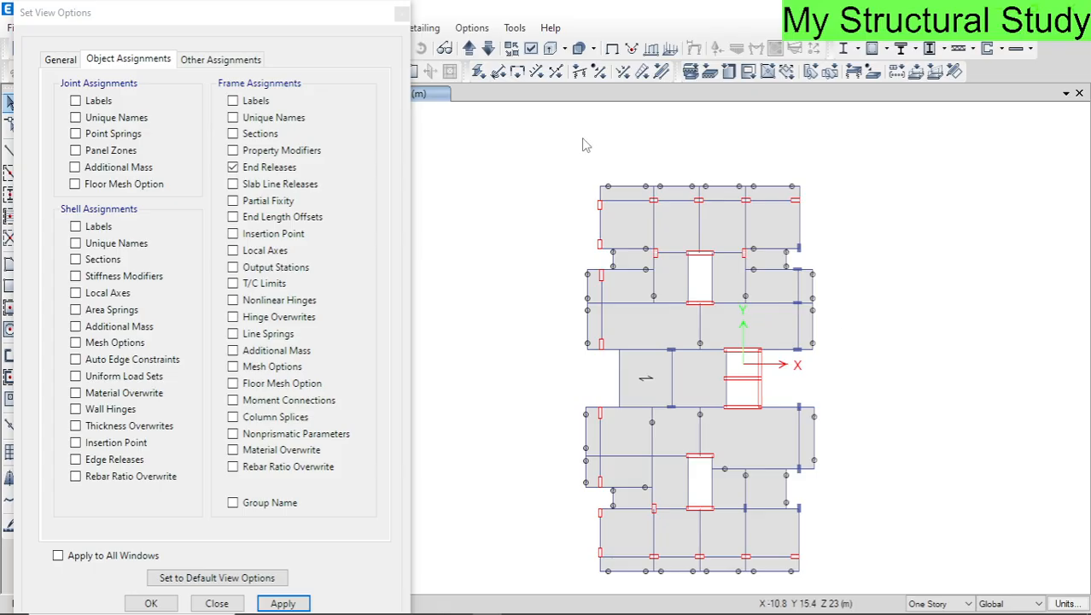
# - Review the beam end releases on the storey plans below TERRACE, ending on the OHT plan
pyautogui.click(489, 50)
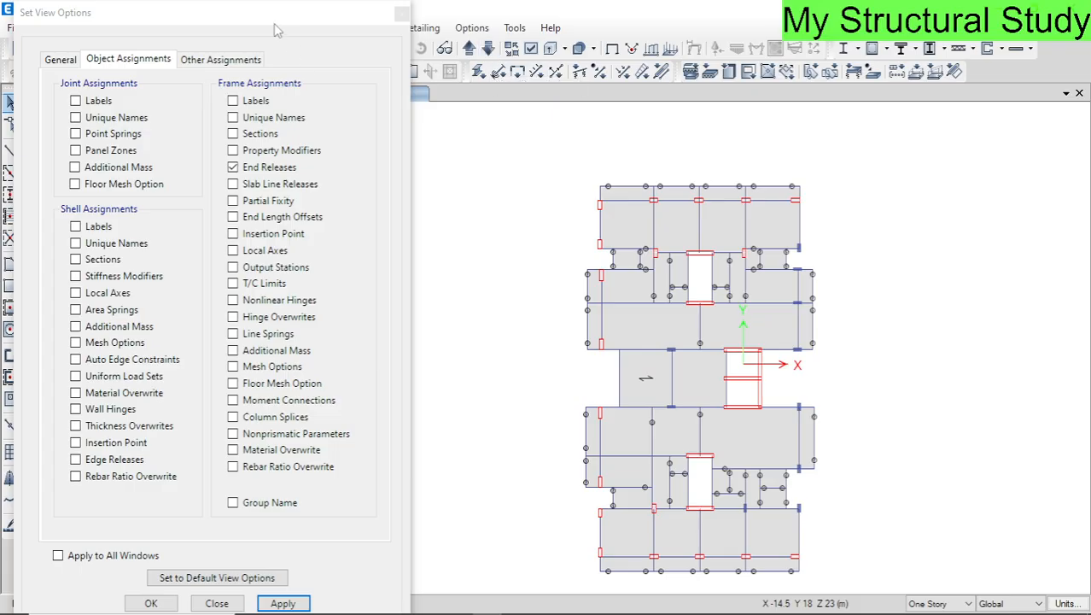
pyautogui.moveTo(276, 25)
pyautogui.mouseDown()
pyautogui.moveTo(240, 160)
pyautogui.moveTo(265, 31)
pyautogui.mouseUp()
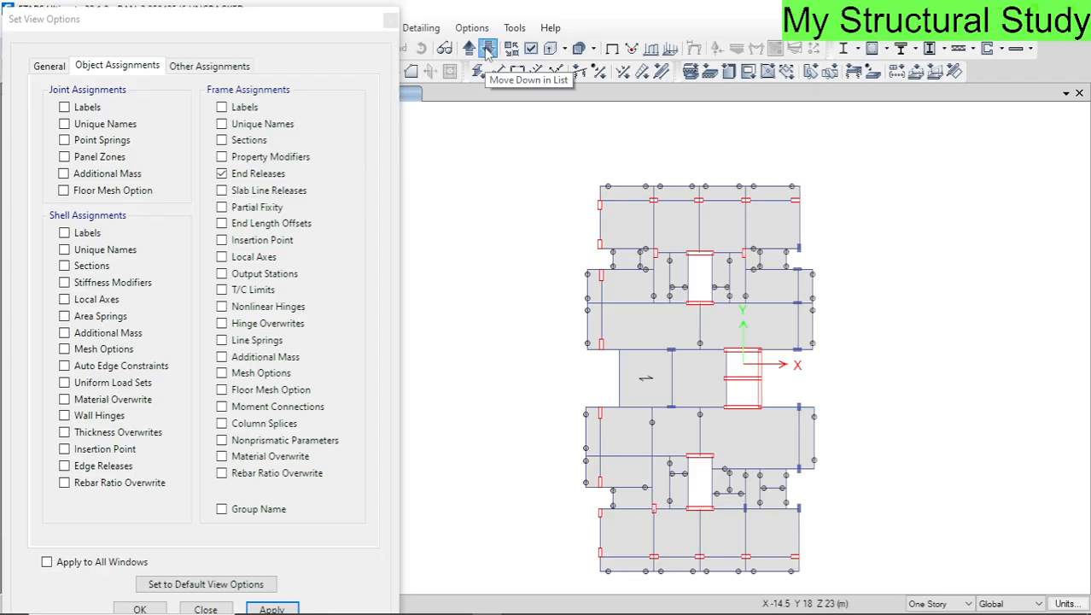
pyautogui.click(489, 49)
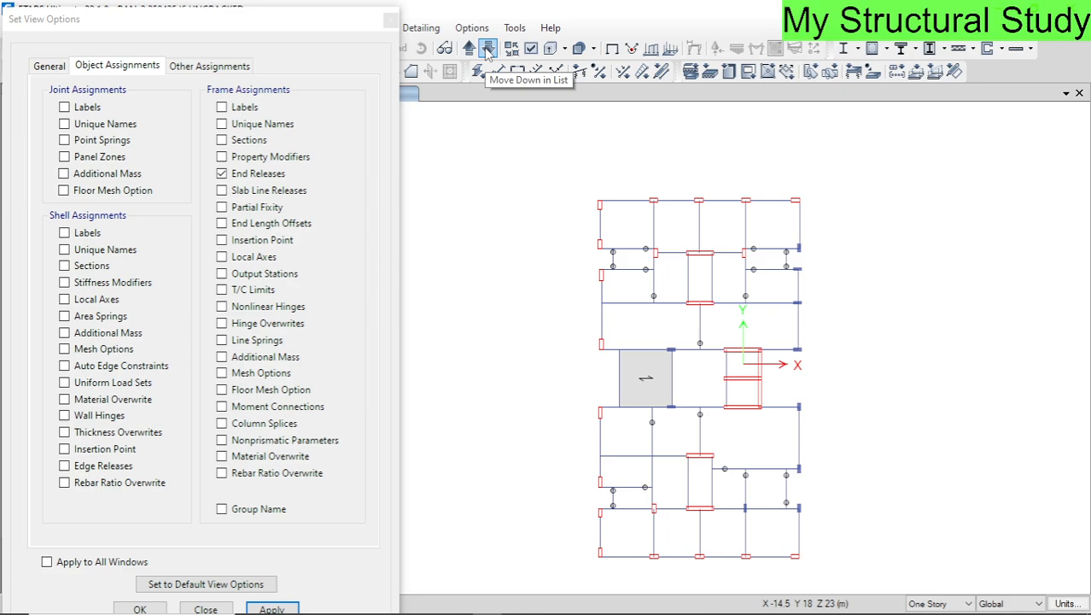
pyautogui.click(488, 49)
pyautogui.click(488, 50)
pyautogui.click(488, 49)
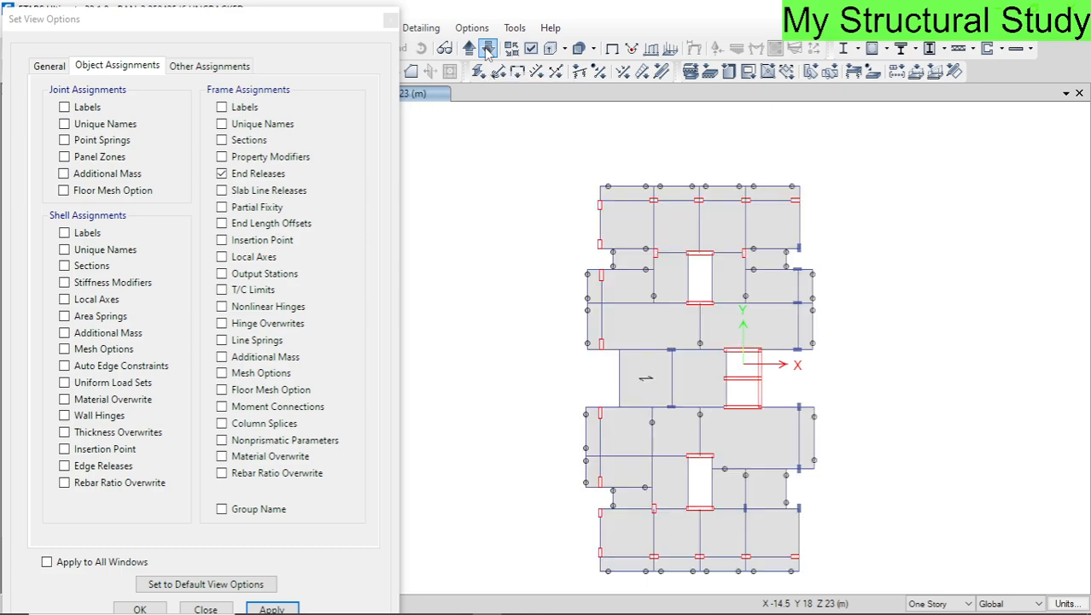
pyautogui.click(469, 48)
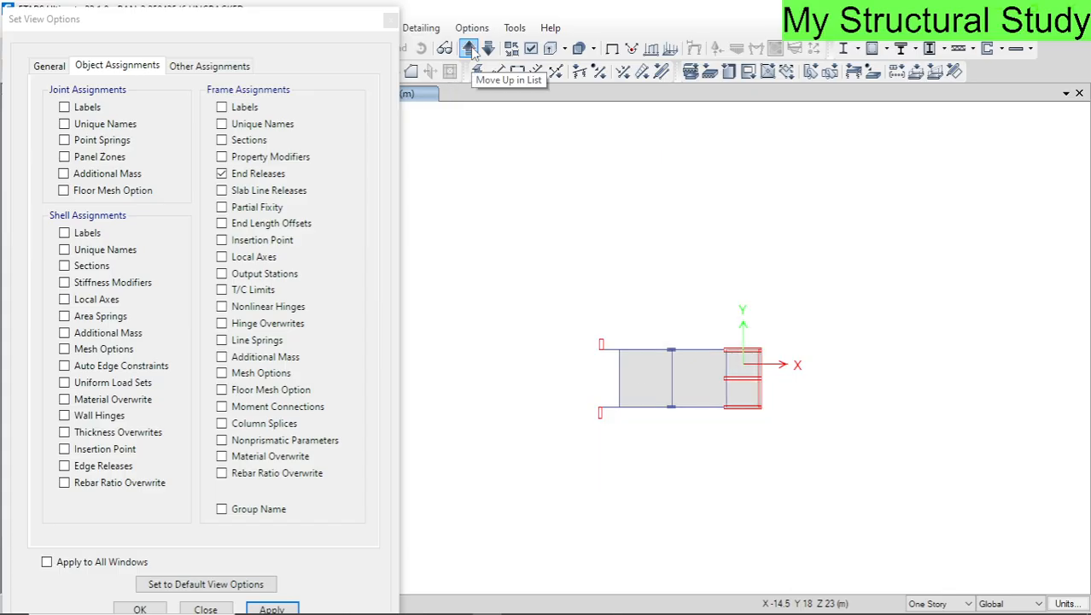
# - Release Moment 22 (Minor) and Moment 33 (Major) at the start and end of the slab's free-edge beam on the OHT plan
pyautogui.click(621, 384)
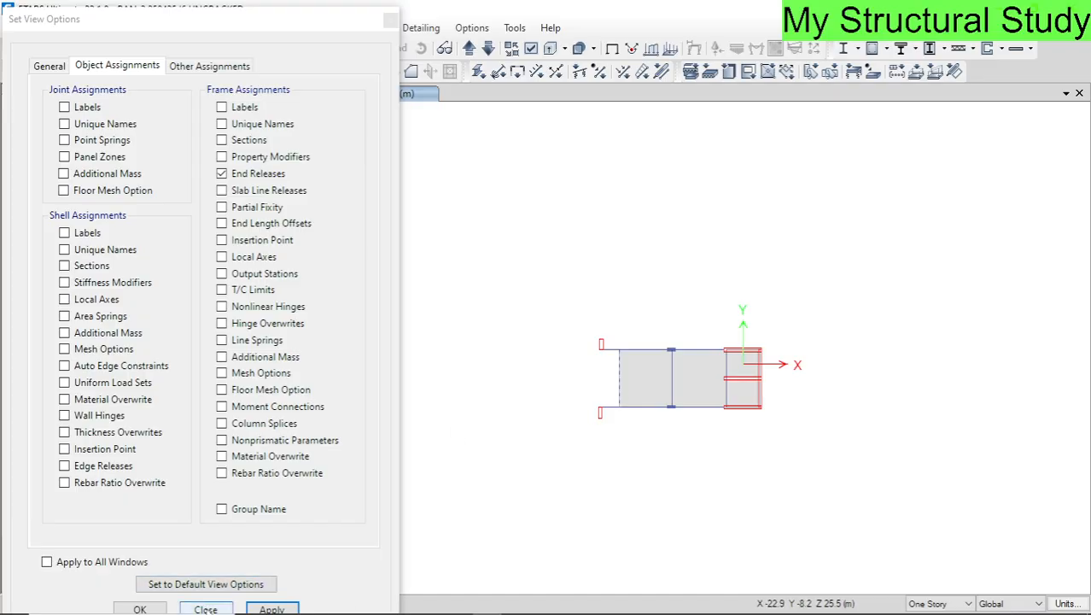
pyautogui.click(205, 609)
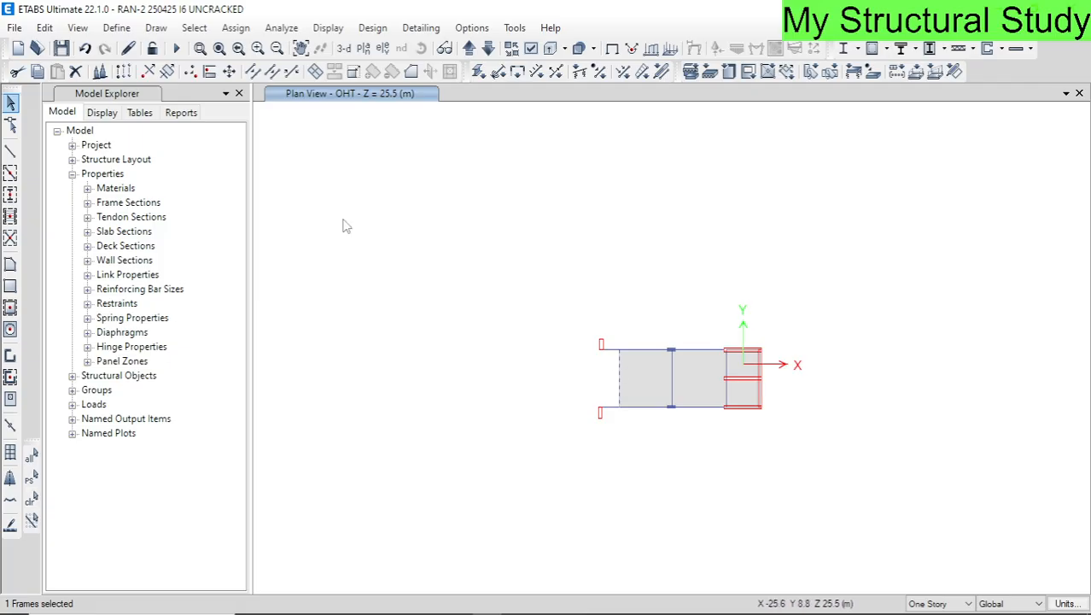
pyautogui.click(236, 27)
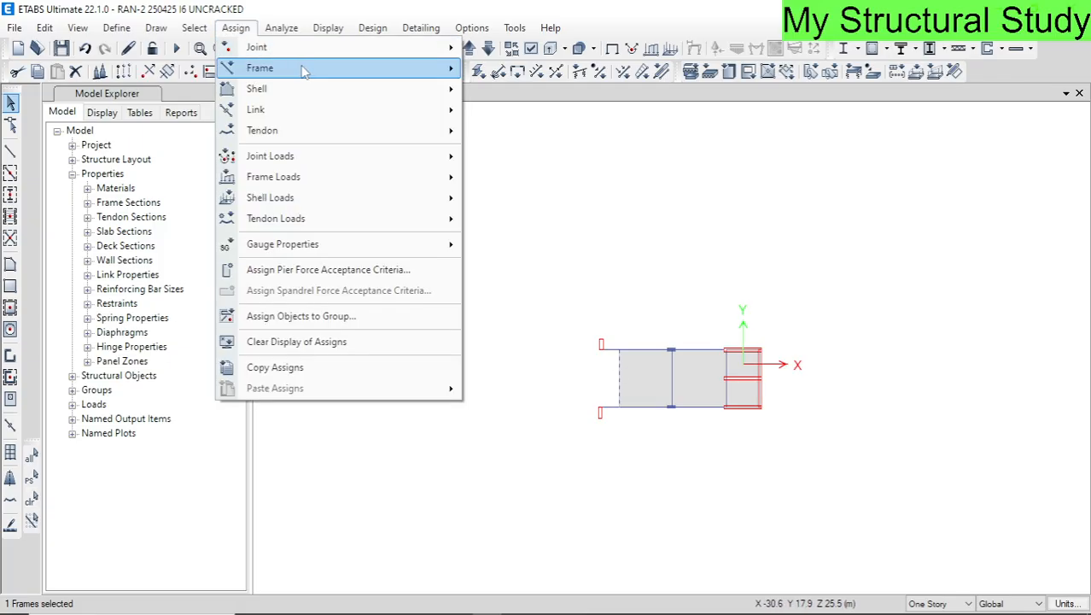
pyautogui.moveTo(302, 69)
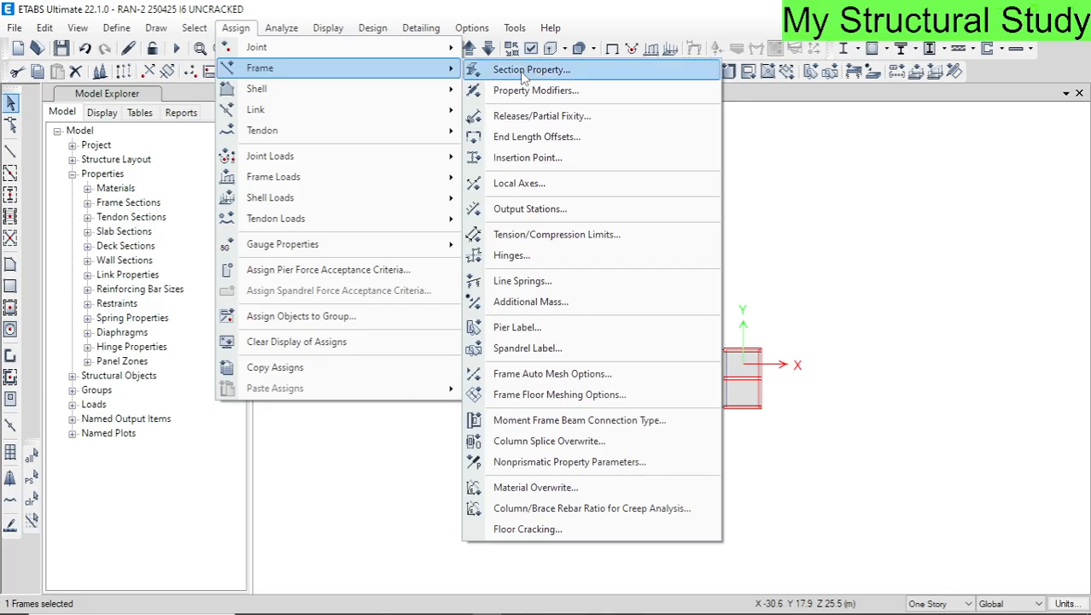
pyautogui.click(560, 117)
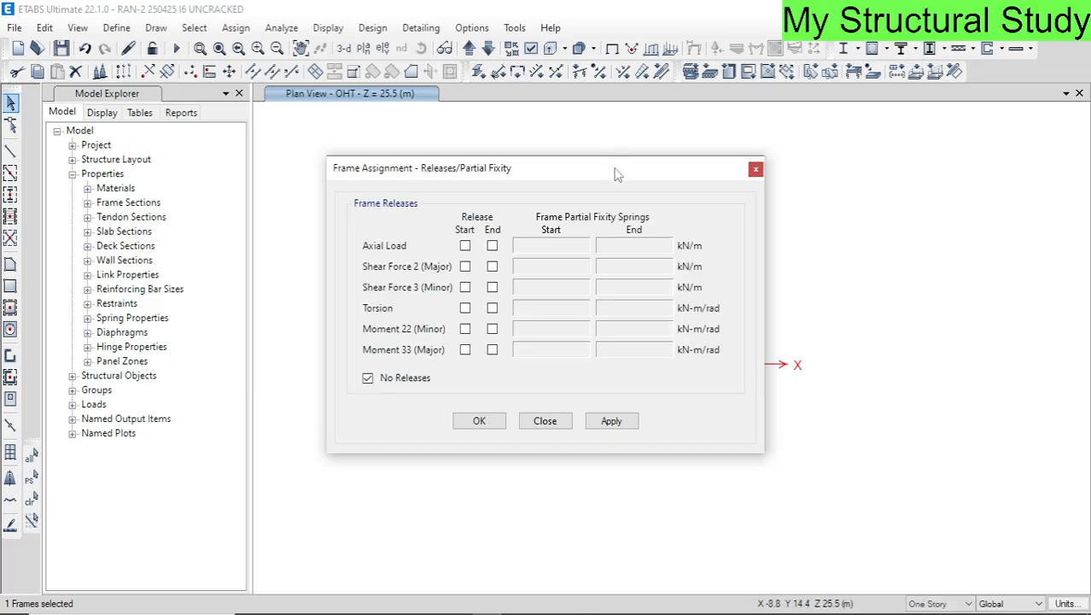
pyautogui.moveTo(617, 174); pyautogui.dragTo(363, 94)
pyautogui.click(211, 250)
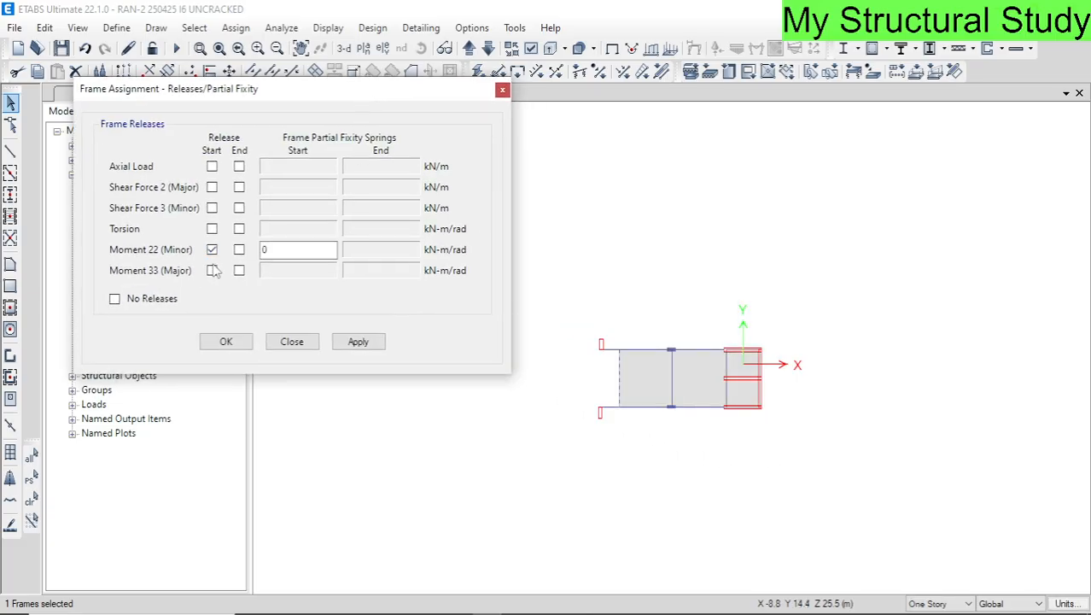
pyautogui.click(212, 269)
pyautogui.click(239, 270)
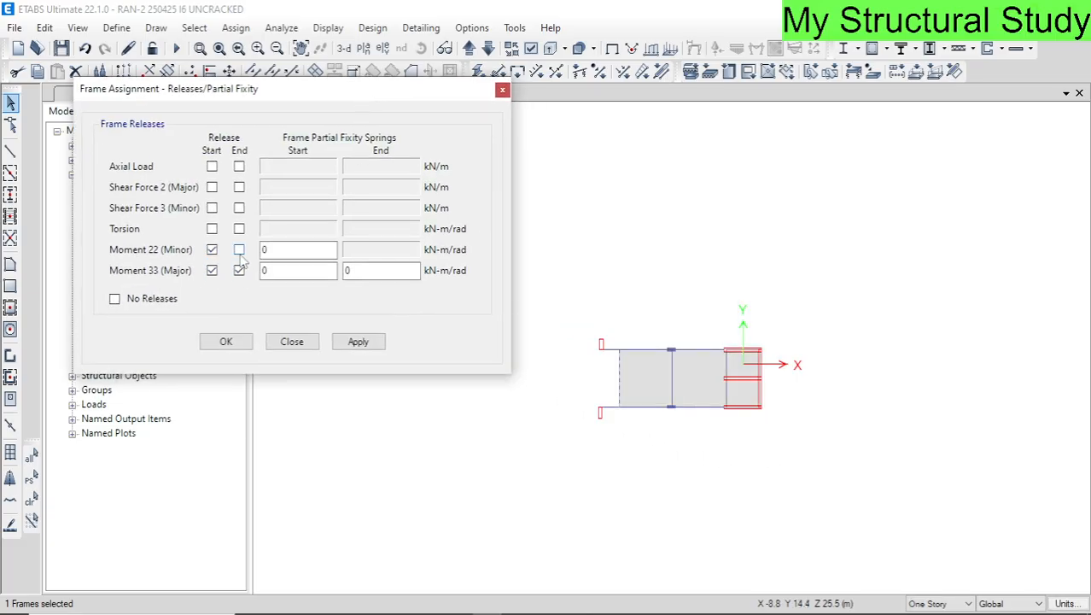
pyautogui.click(239, 249)
pyautogui.click(367, 344)
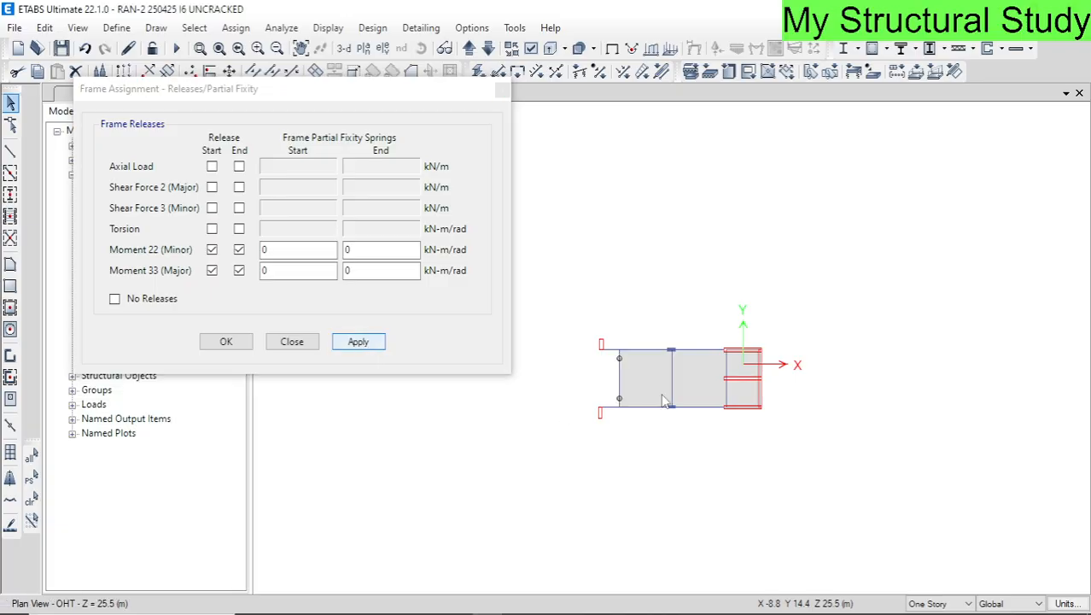
pyautogui.click(295, 343)
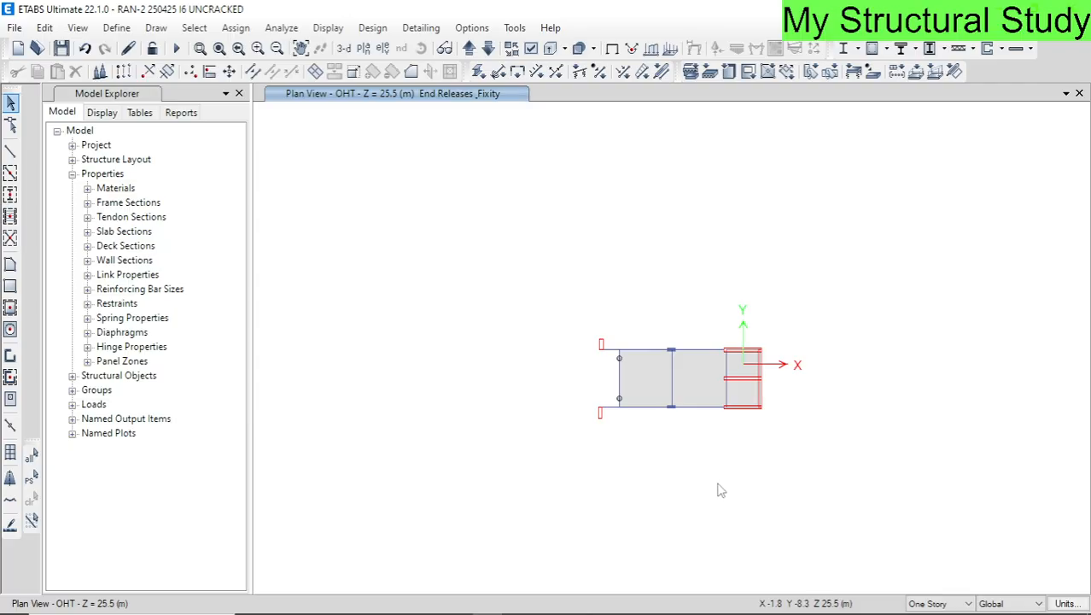
# - Review the beam end releases on the TERRACE, 6TH and 5TH storey plans
pyautogui.click(492, 54)
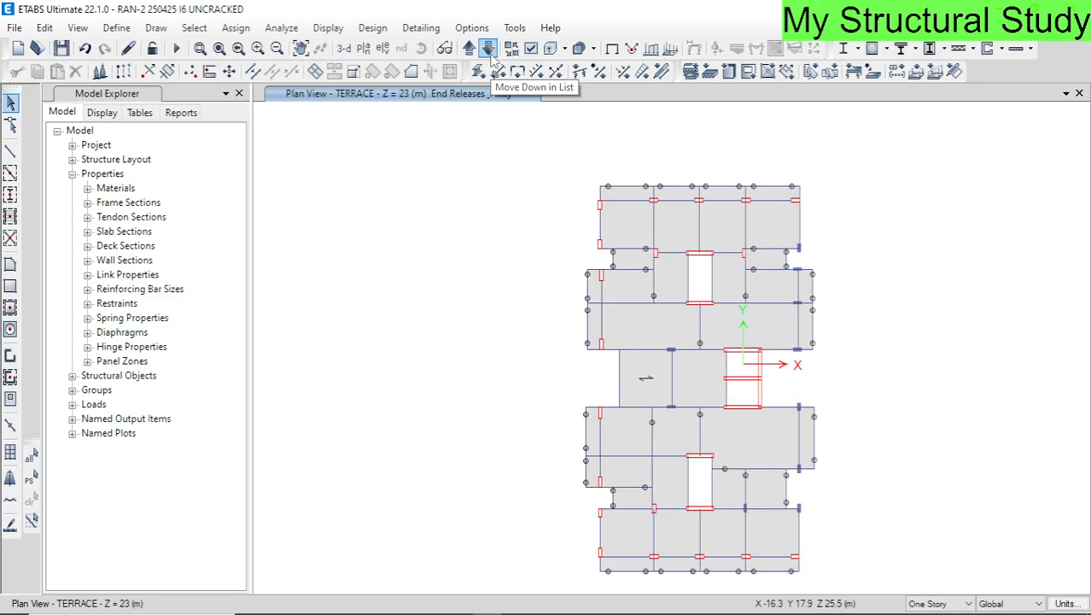
pyautogui.click(490, 49)
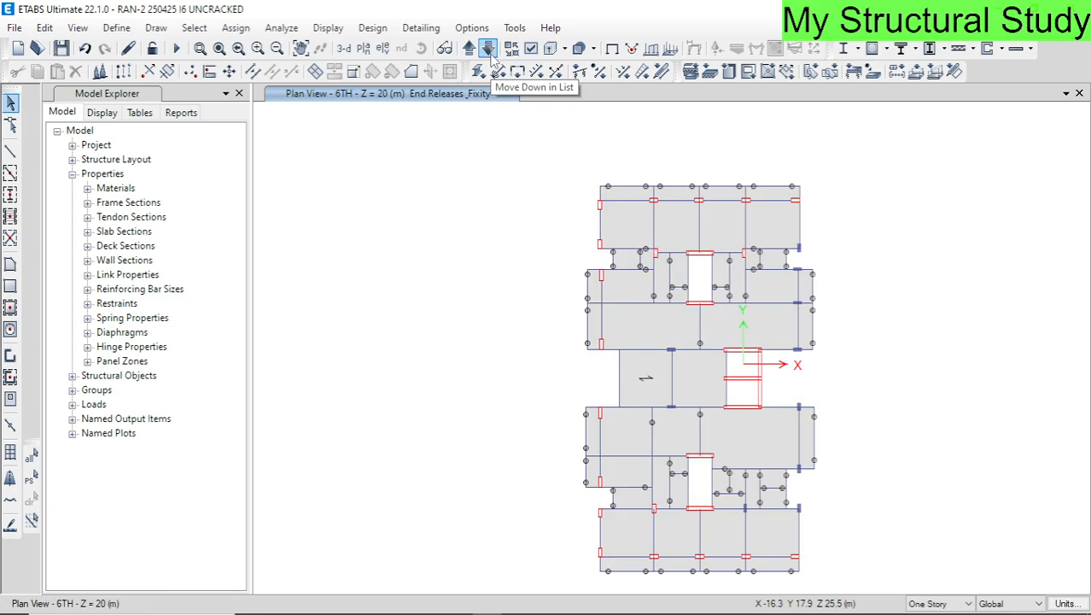
pyautogui.click(490, 50)
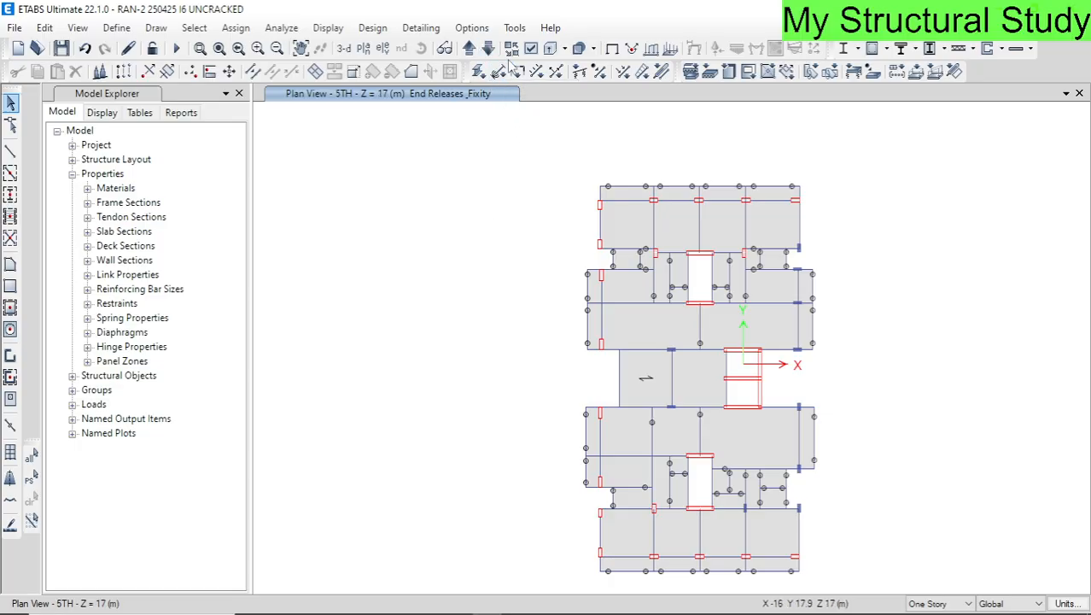
# - Check the End Releases display option for frames and clear the assignment display from the 5TH plan
pyautogui.click(530, 49)
pyautogui.click(117, 59)
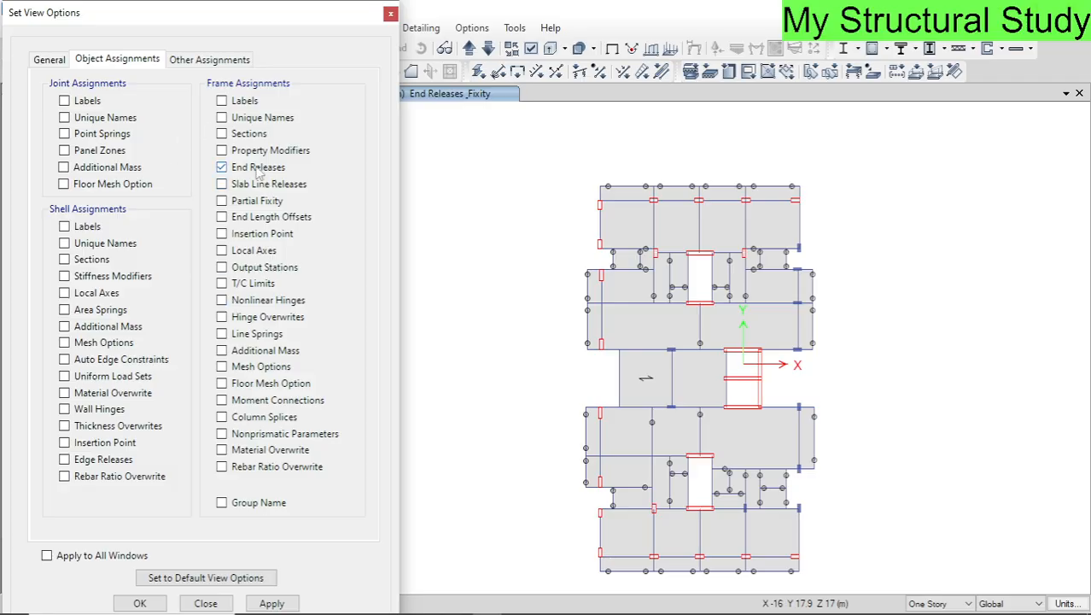
pyautogui.click(140, 603)
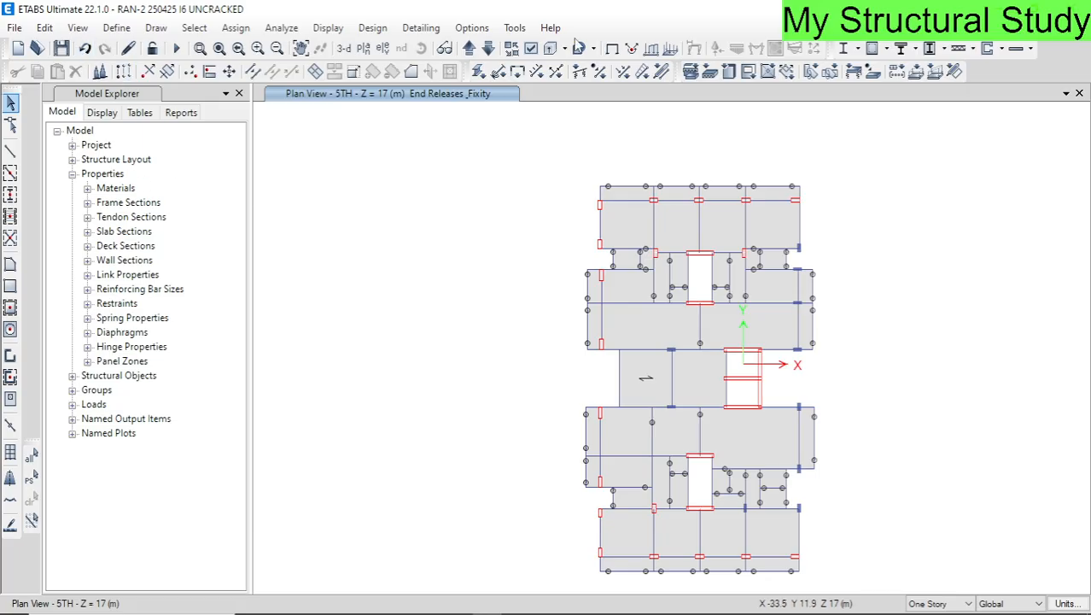
pyautogui.click(612, 48)
# - Switch to the Udemy Index document in Word, highlight the 14.LOAD PATTERN entry and look over the earlier topics
pyautogui.hotkey('alt', 'Tab')
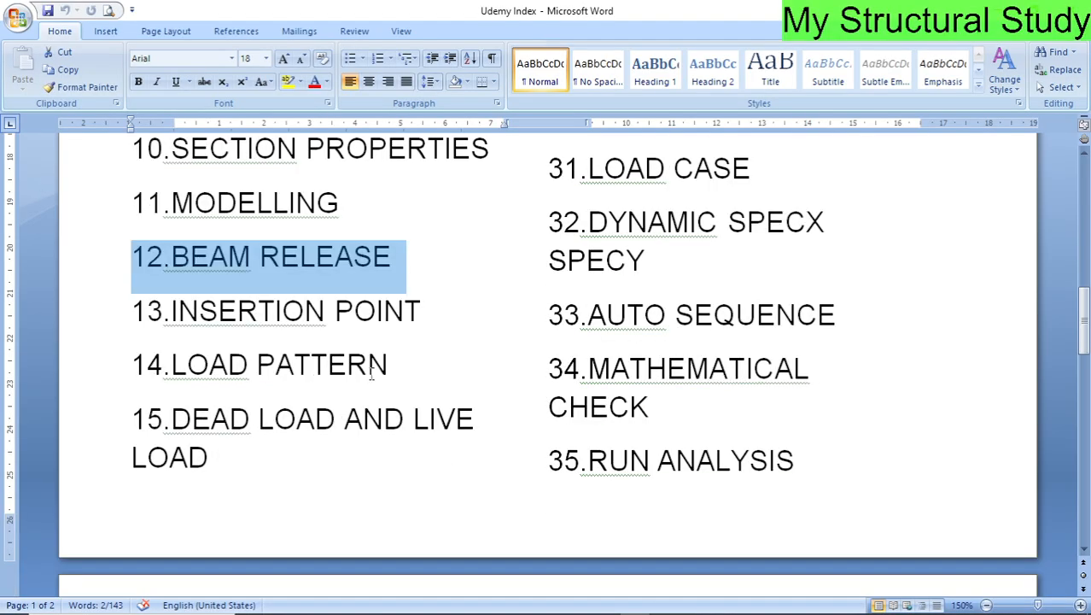
pyautogui.click(82, 394)
pyautogui.scroll(3, 329, 475)
pyautogui.scroll(5, 440, 436)
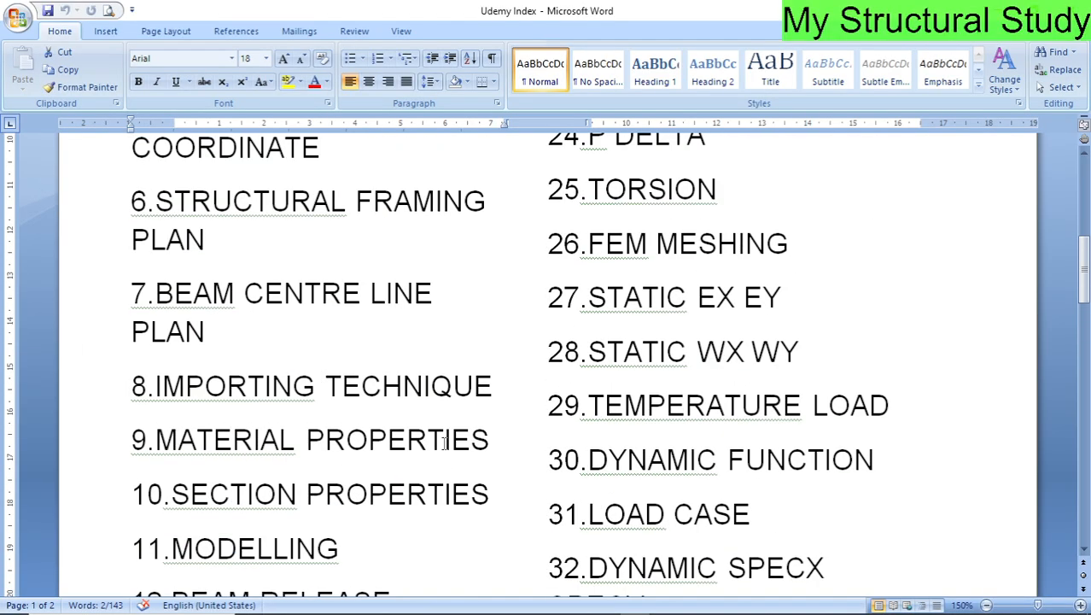
# - Return to ETABS and review the defined load patterns Dead, Live, EX, EY, WX and WY
pyautogui.hotkey('alt', 'Tab')
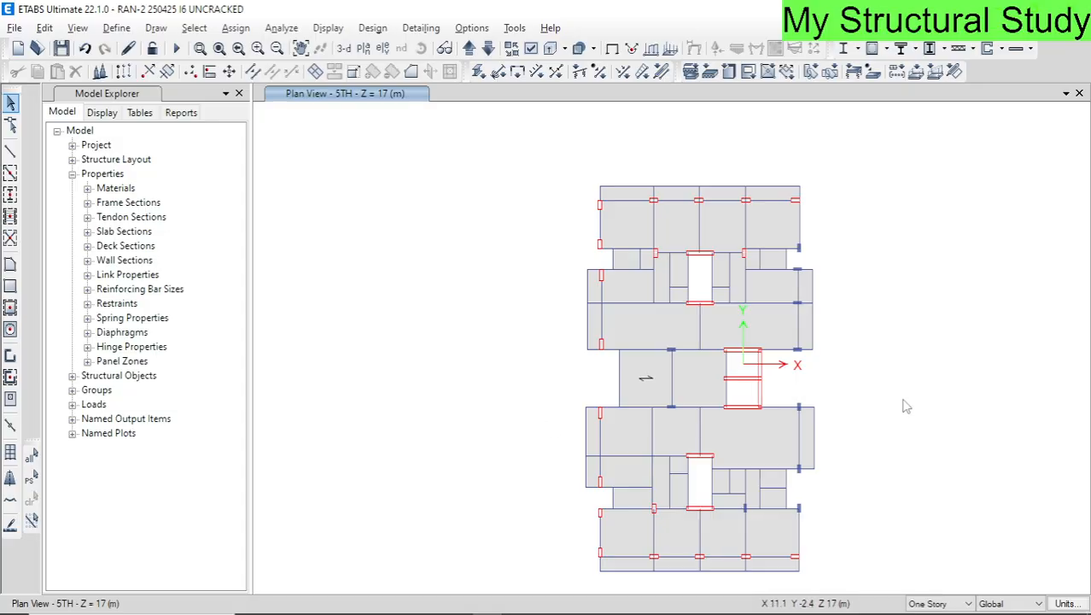
pyautogui.click(116, 27)
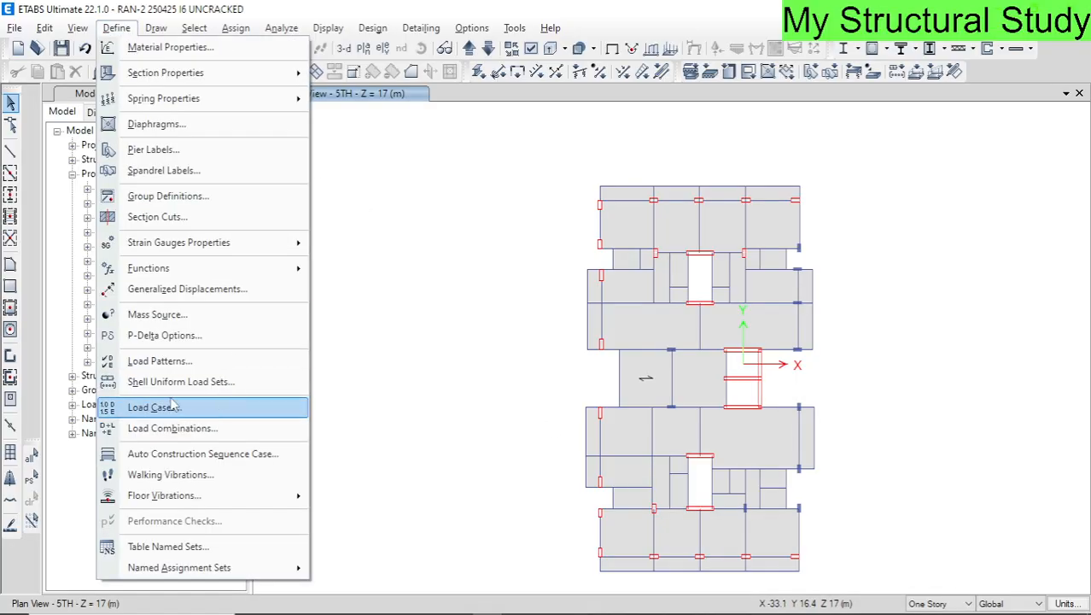
pyautogui.click(171, 362)
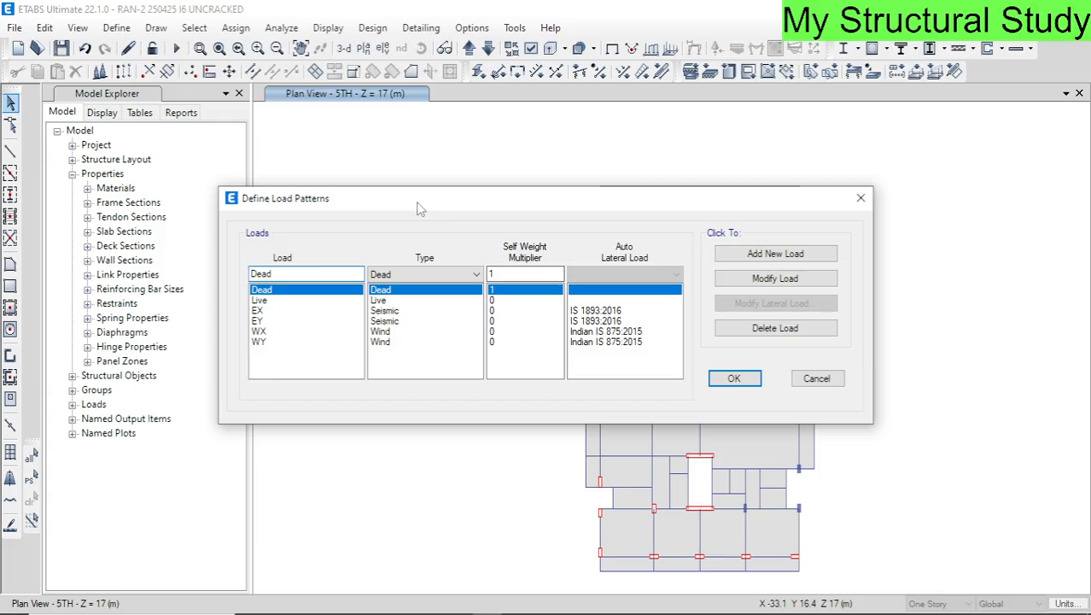
pyautogui.moveTo(419, 208); pyautogui.dragTo(262, 141)
pyautogui.click(105, 233)
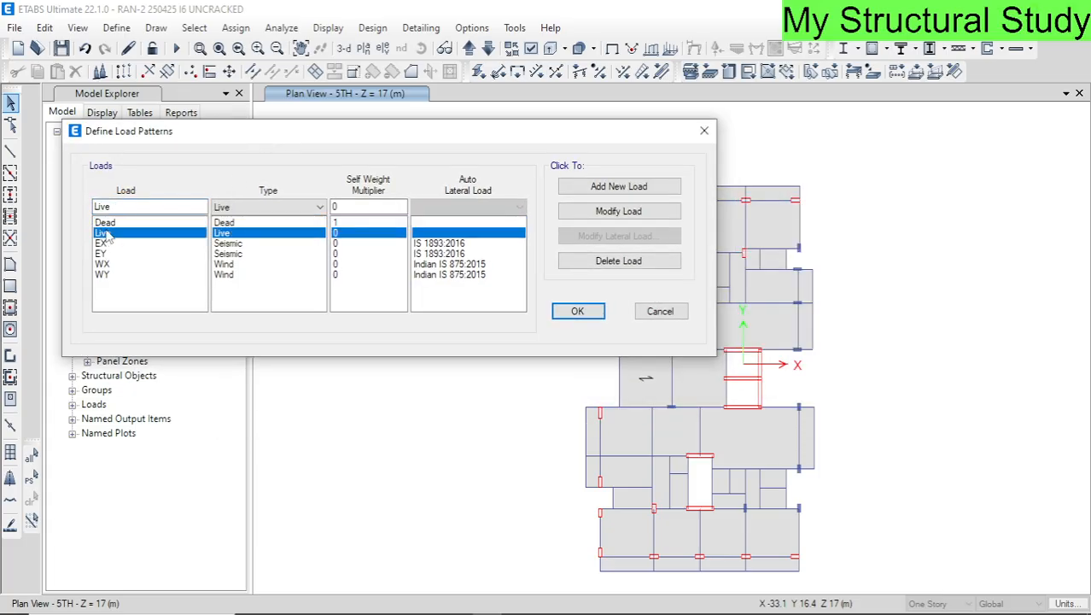
pyautogui.click(107, 244)
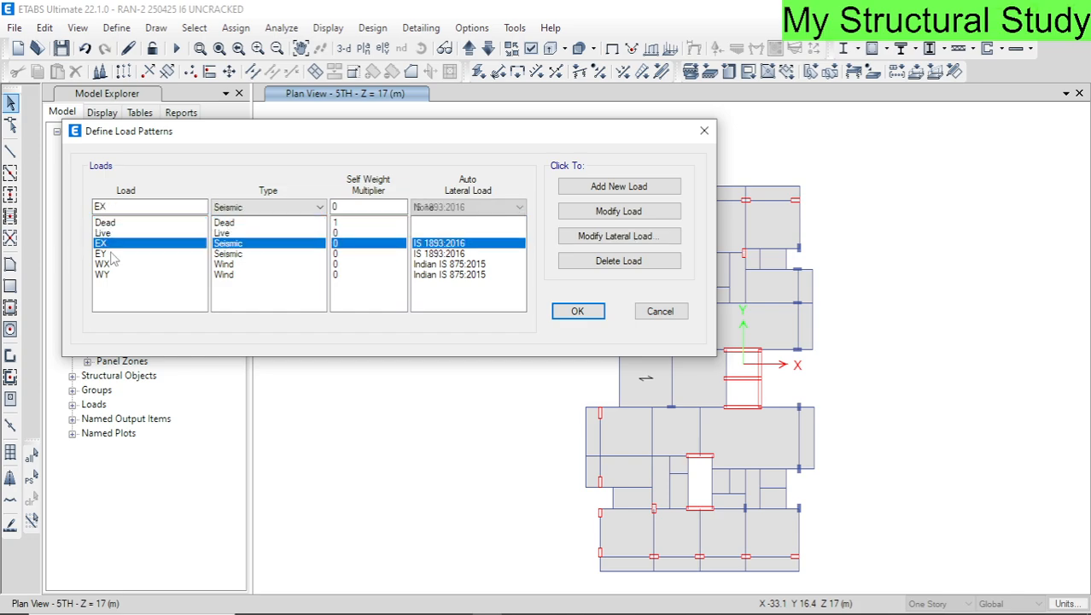
pyautogui.click(111, 255)
pyautogui.click(113, 264)
pyautogui.click(114, 274)
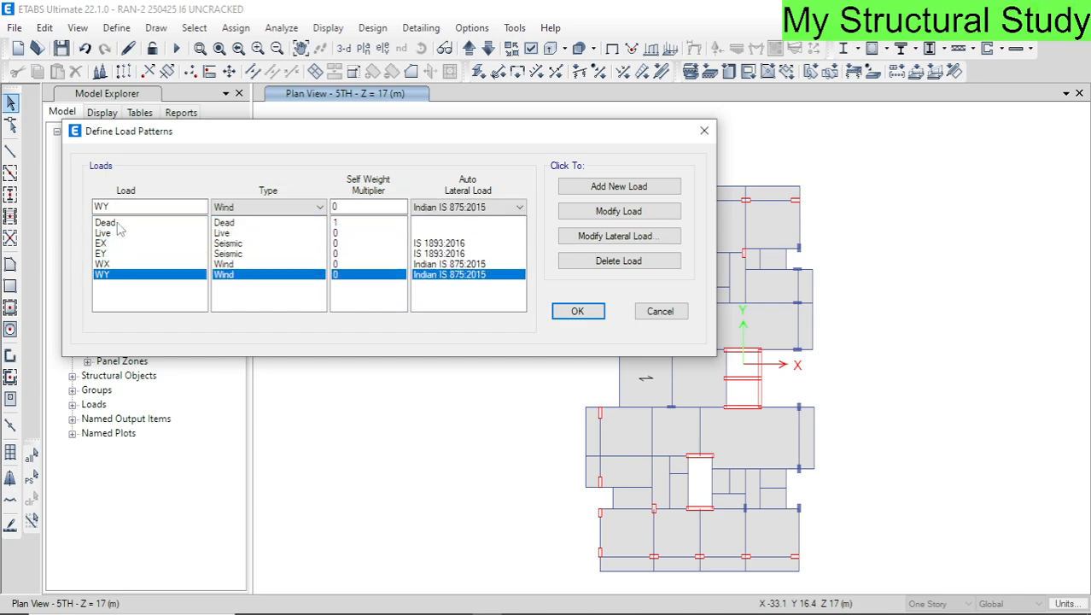
# - Check the type and self-weight multiplier of the Dead and Live load patterns and close the load pattern definitions
pyautogui.click(119, 223)
pyautogui.click(124, 233)
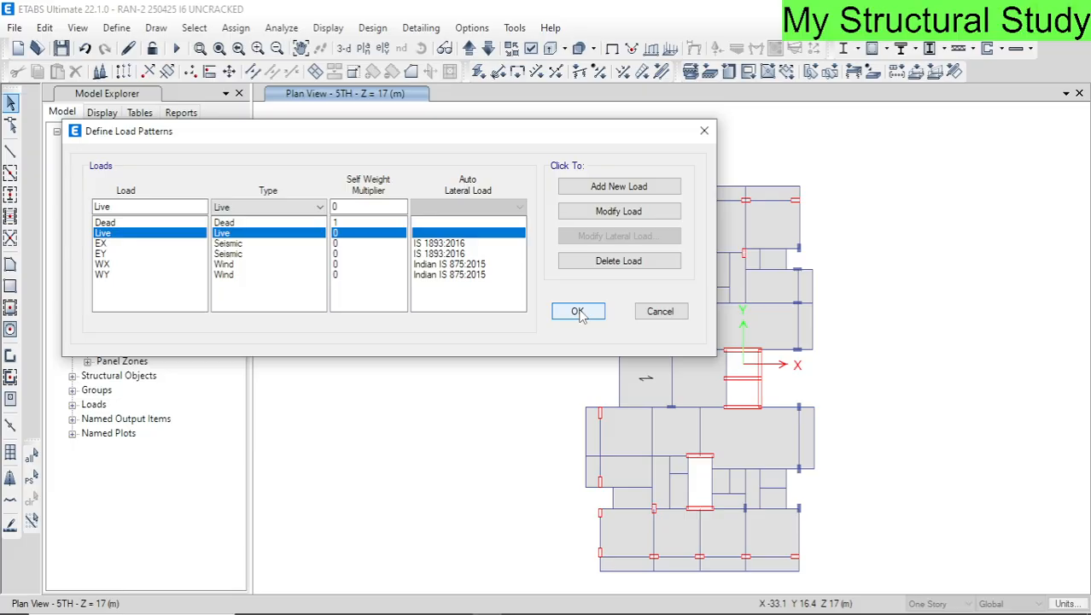
pyautogui.click(131, 223)
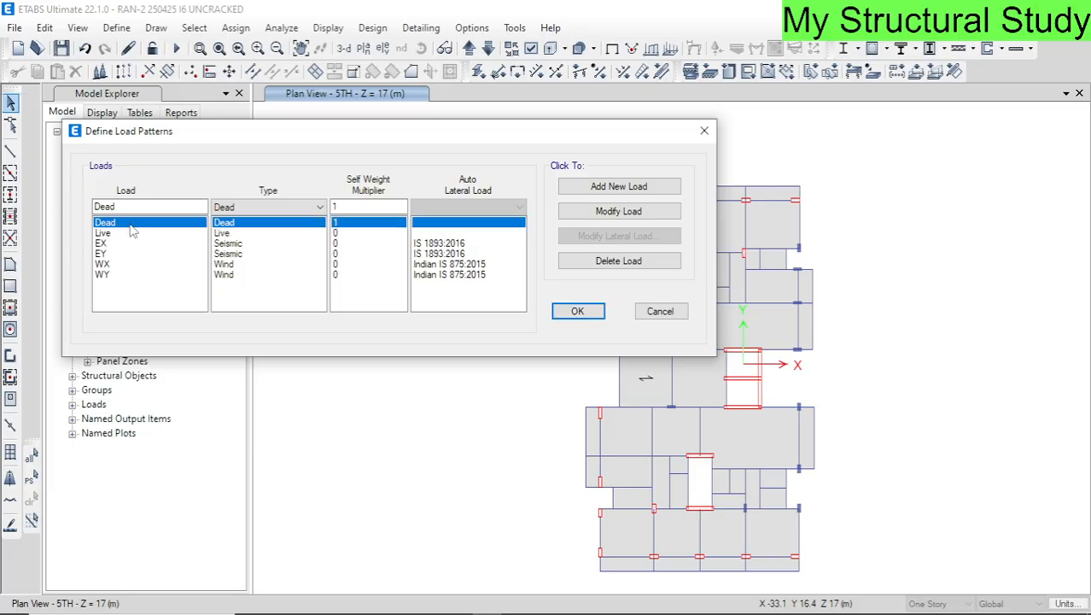
pyautogui.moveTo(360, 206); pyautogui.dragTo(322, 209)
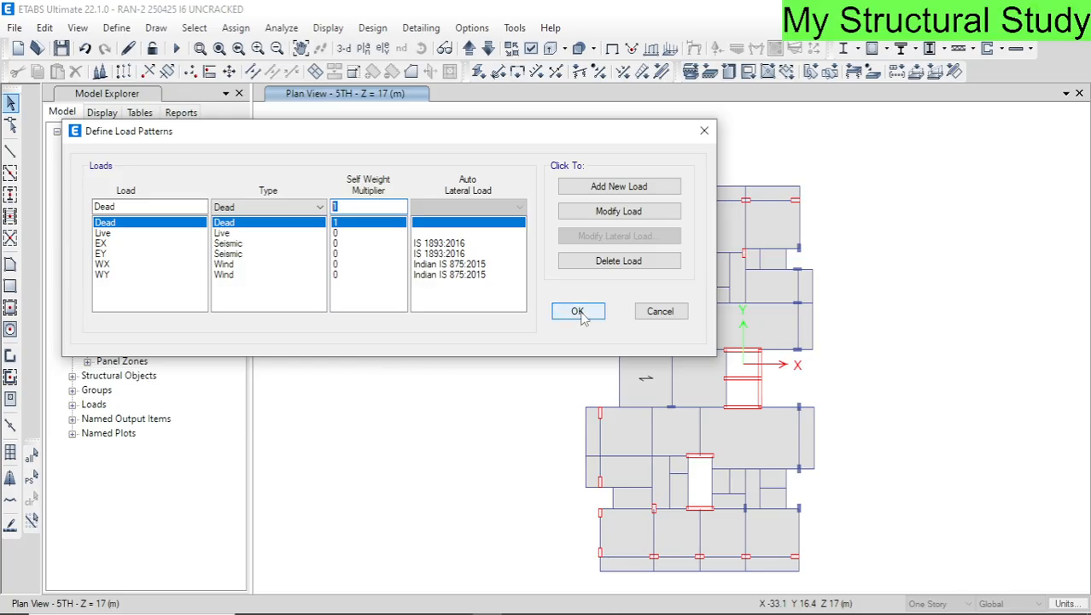
pyautogui.click(224, 233)
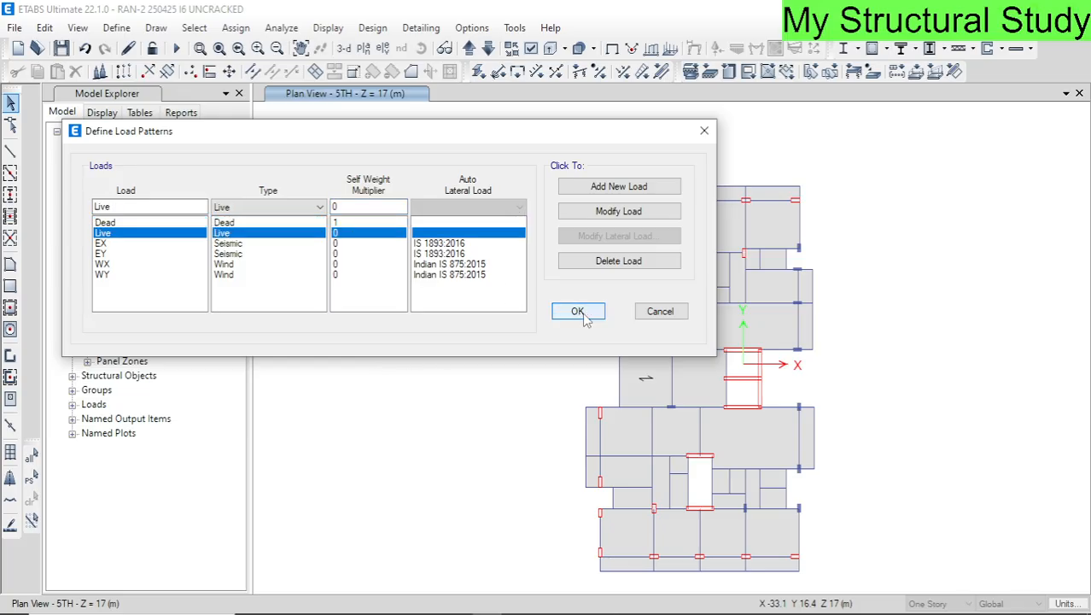
pyautogui.click(578, 312)
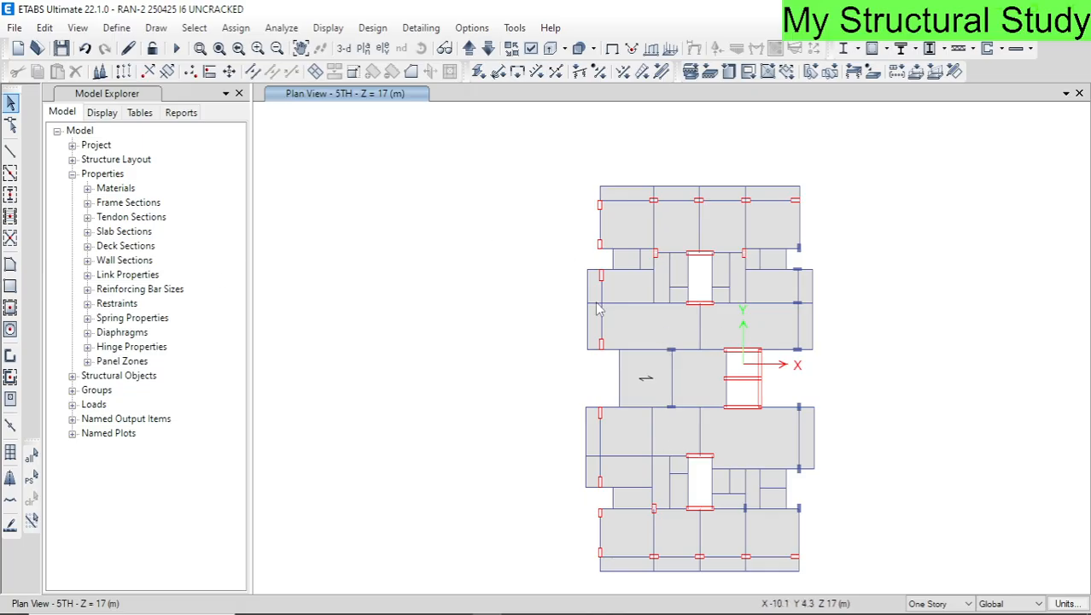
# - Open the shell uniform load sets and review the dead and live load values of the GEN(D2+L2) set
pyautogui.click(117, 28)
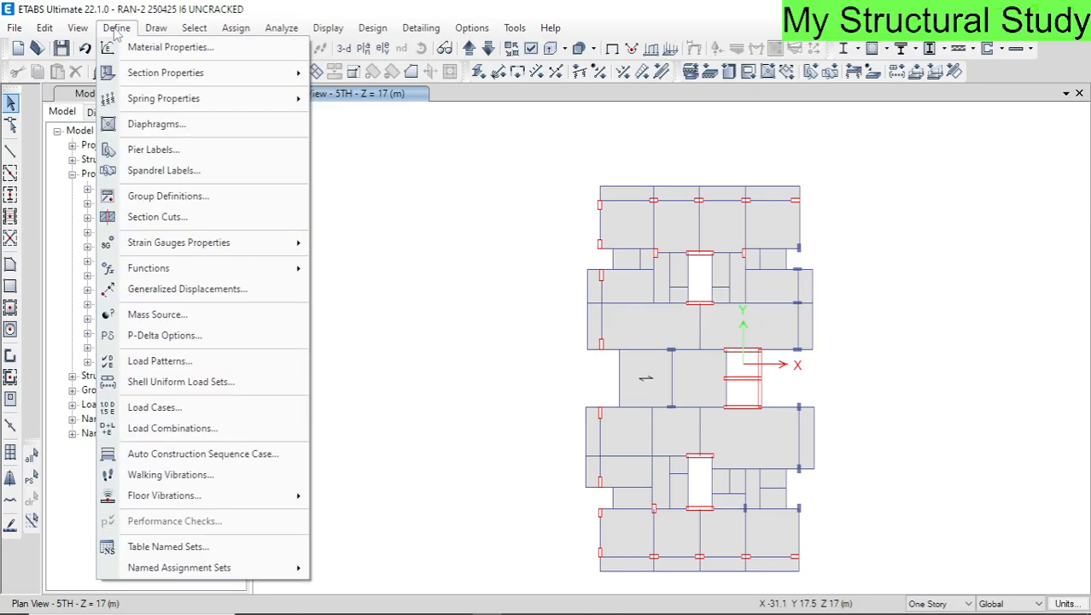
pyautogui.click(181, 385)
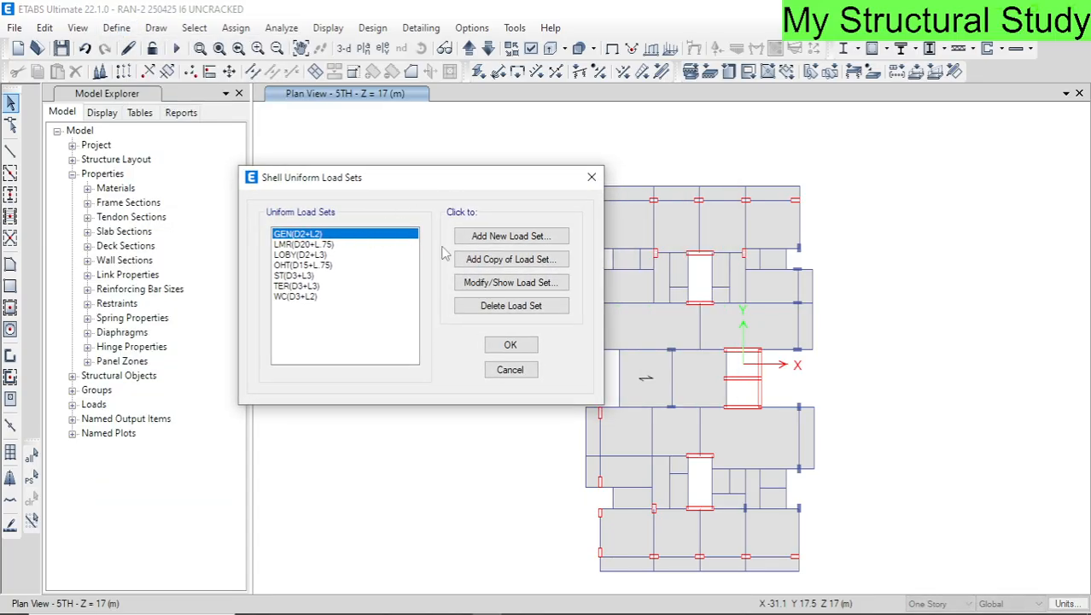
pyautogui.click(511, 282)
pyautogui.click(571, 284)
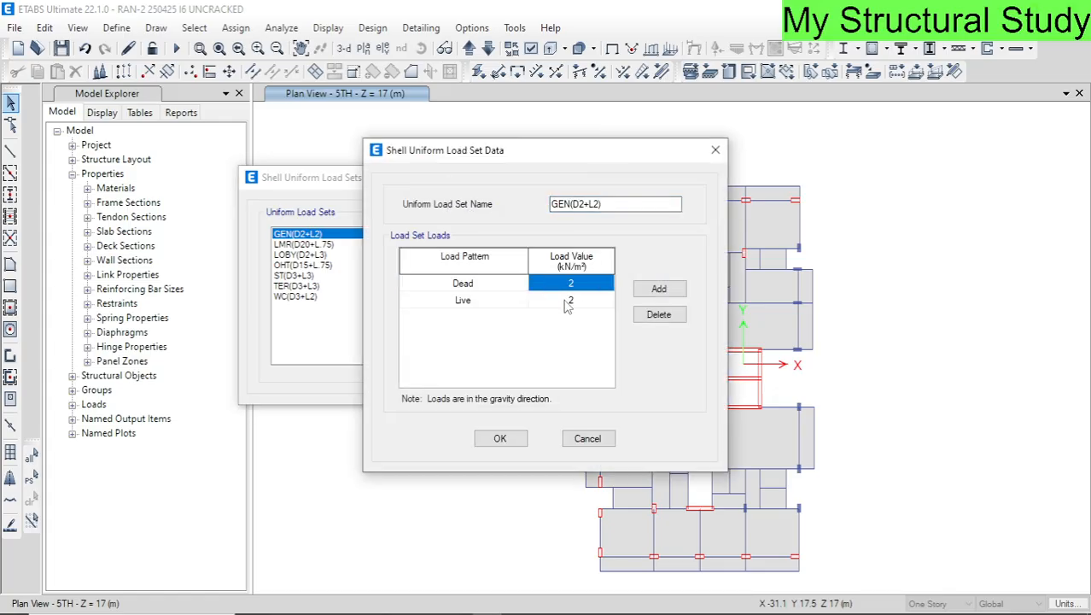
pyautogui.click(570, 301)
pyautogui.click(500, 438)
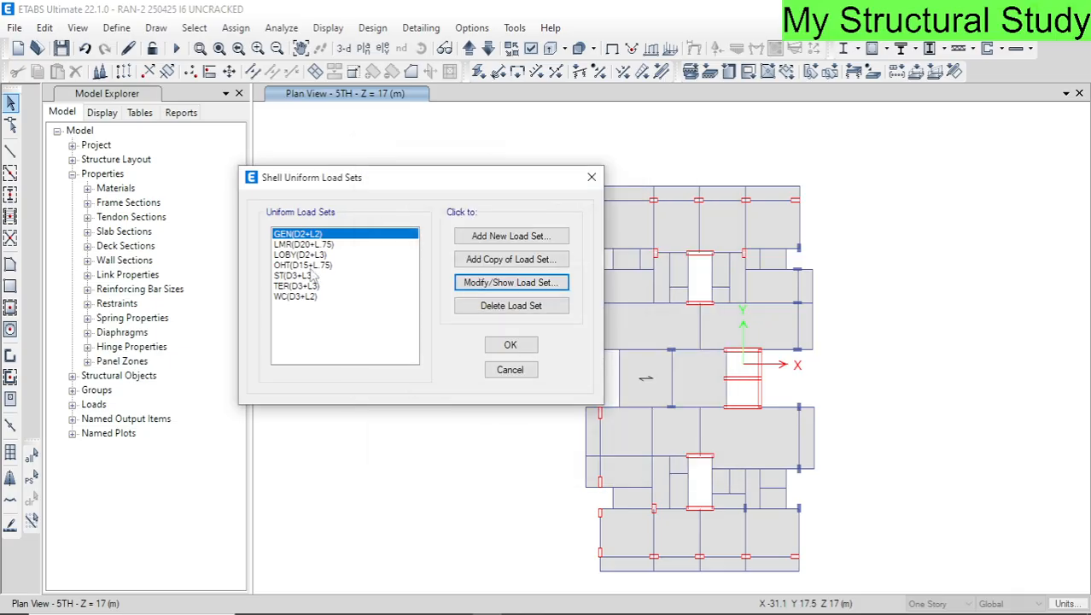
# - Review the dead and live load values of the LMR(D20+L.75) uniform load set
pyautogui.click(287, 245)
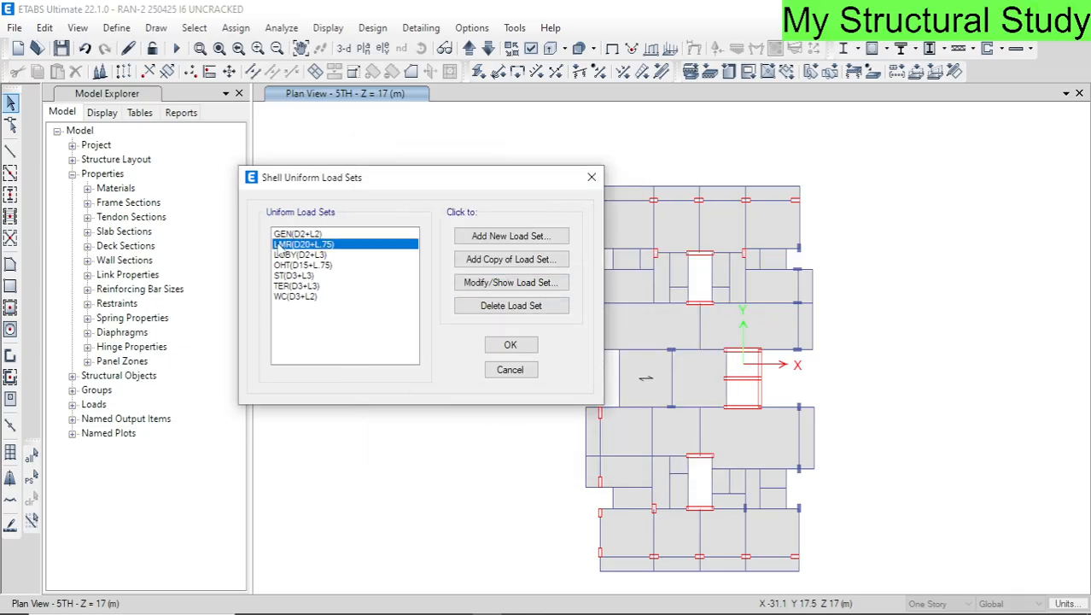
pyautogui.click(504, 288)
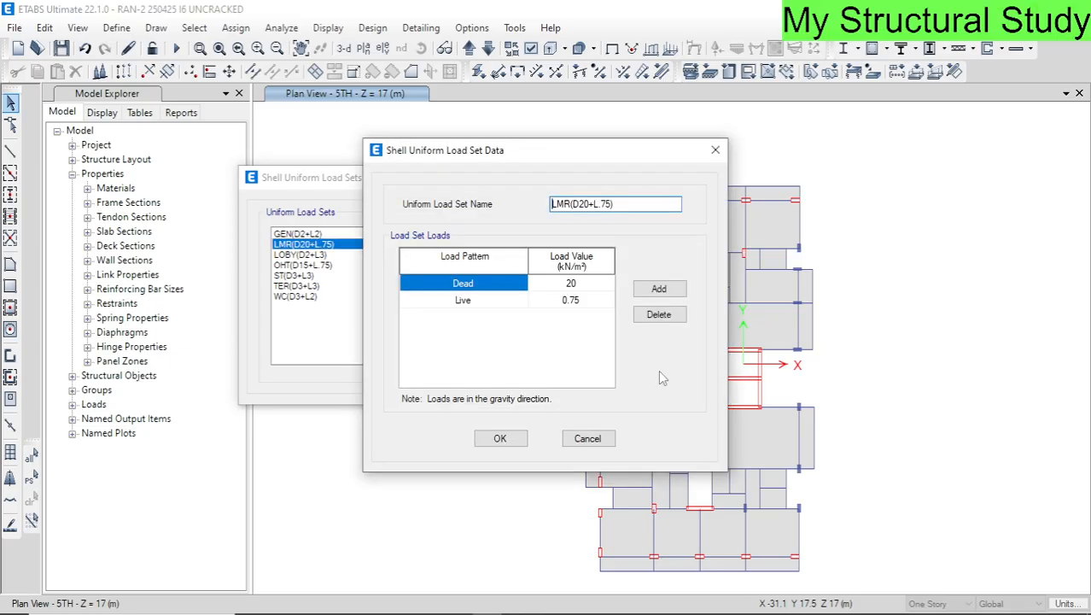
pyautogui.click(579, 285)
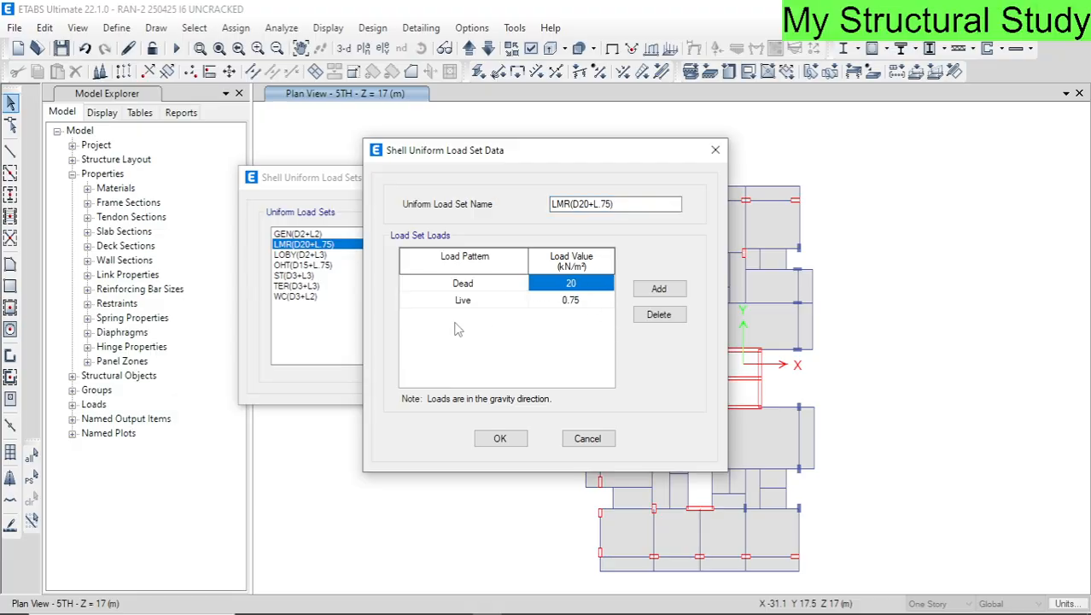
pyautogui.click(581, 303)
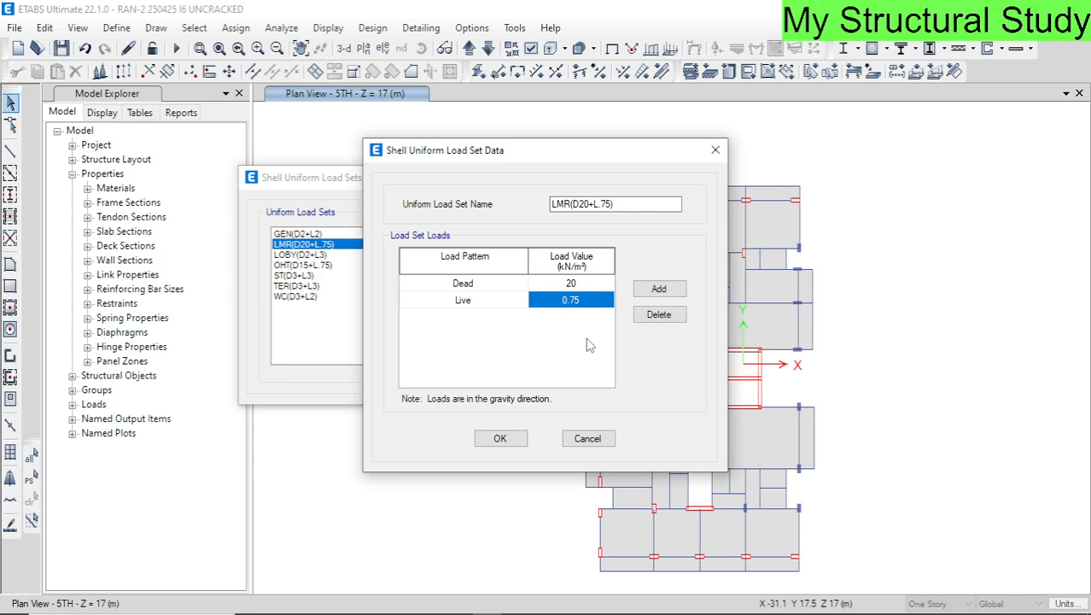
pyautogui.click(586, 284)
pyautogui.click(589, 309)
pyautogui.click(588, 286)
pyautogui.click(589, 302)
pyautogui.click(499, 438)
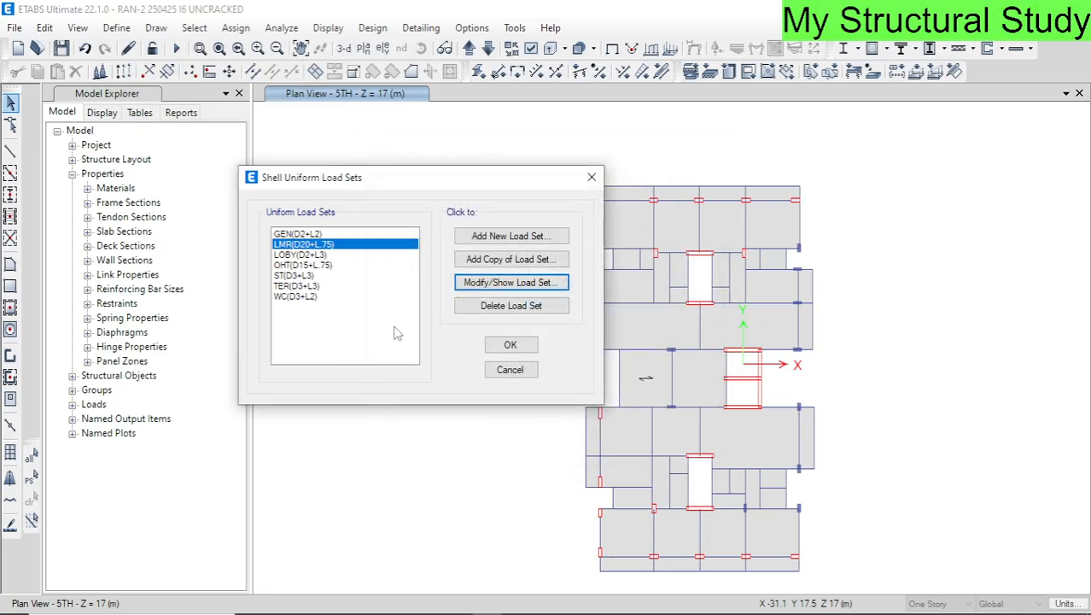
# - Review the dead and live load values of the LOBY(D2+L3) uniform load set
pyautogui.click(303, 255)
pyautogui.click(485, 283)
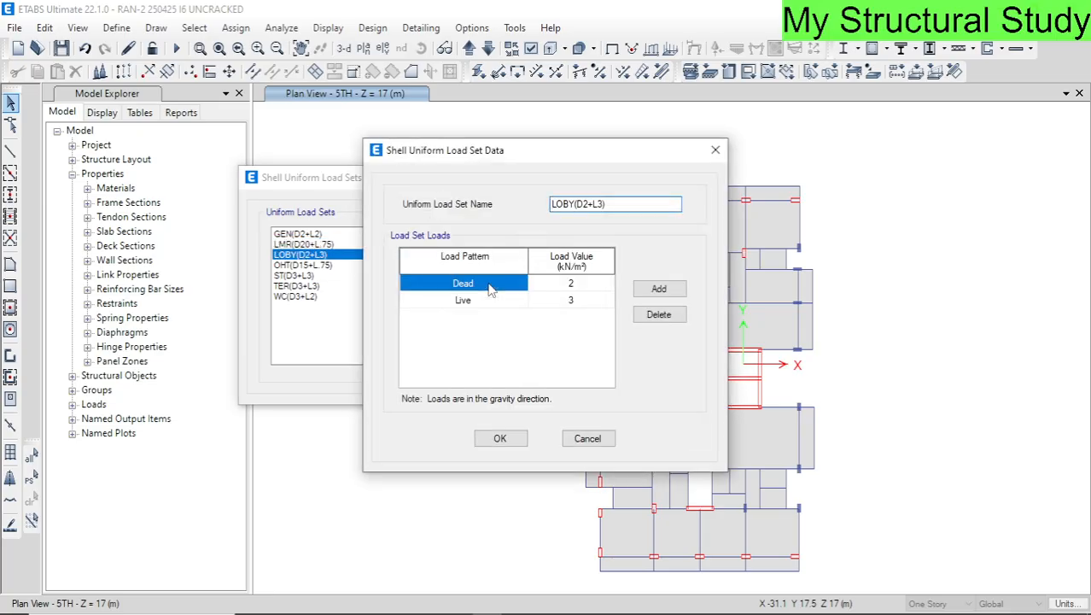
pyautogui.click(566, 305)
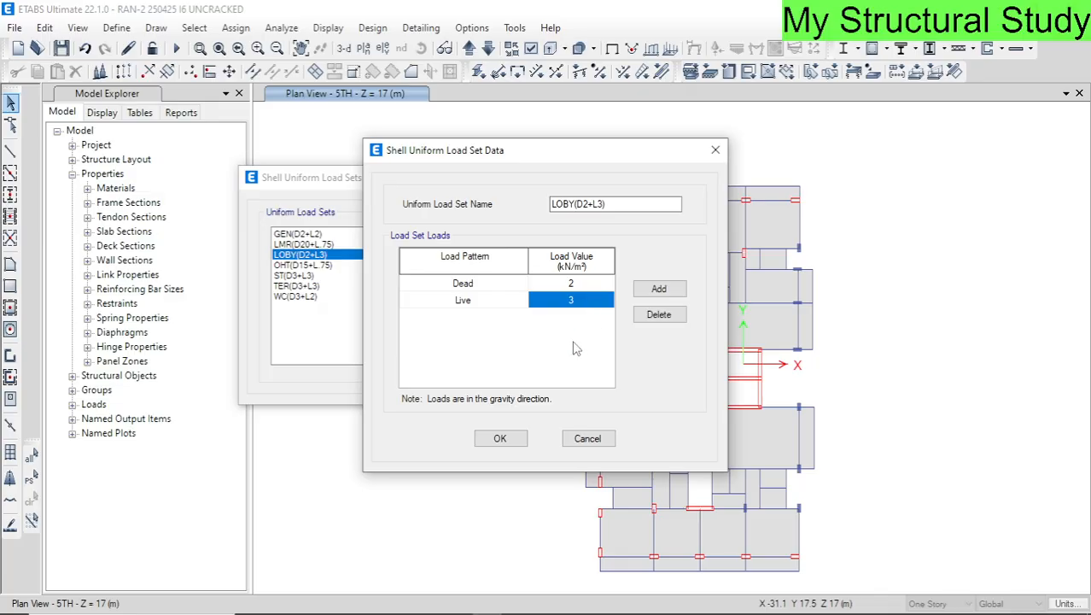
pyautogui.click(585, 287)
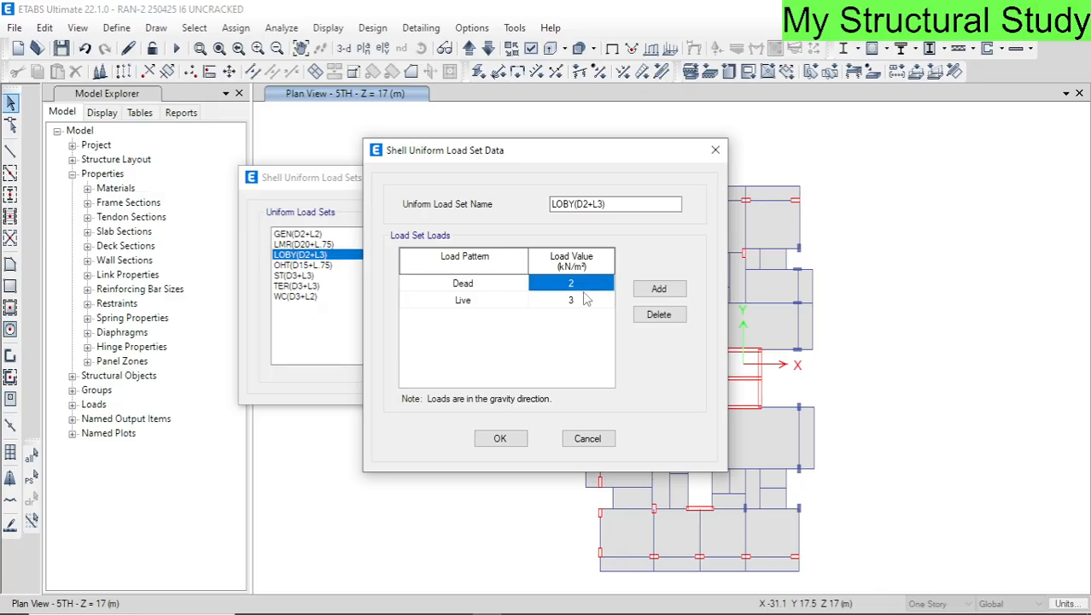
pyautogui.click(586, 299)
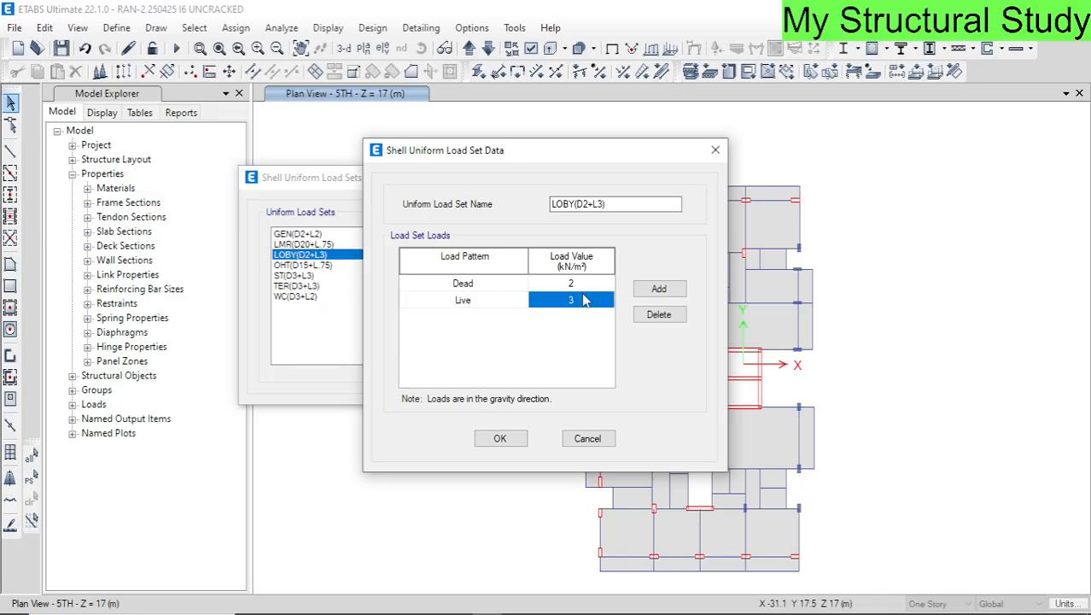
pyautogui.click(501, 438)
# - Review the dead and live load values of the OHT(D15+L.75) uniform load set
pyautogui.click(299, 265)
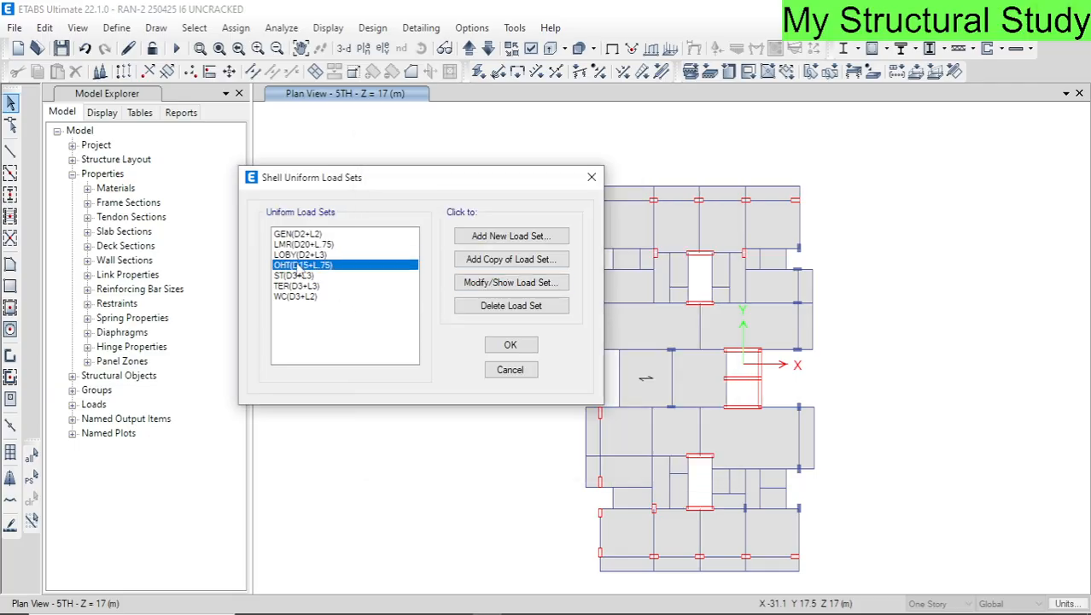
pyautogui.click(498, 285)
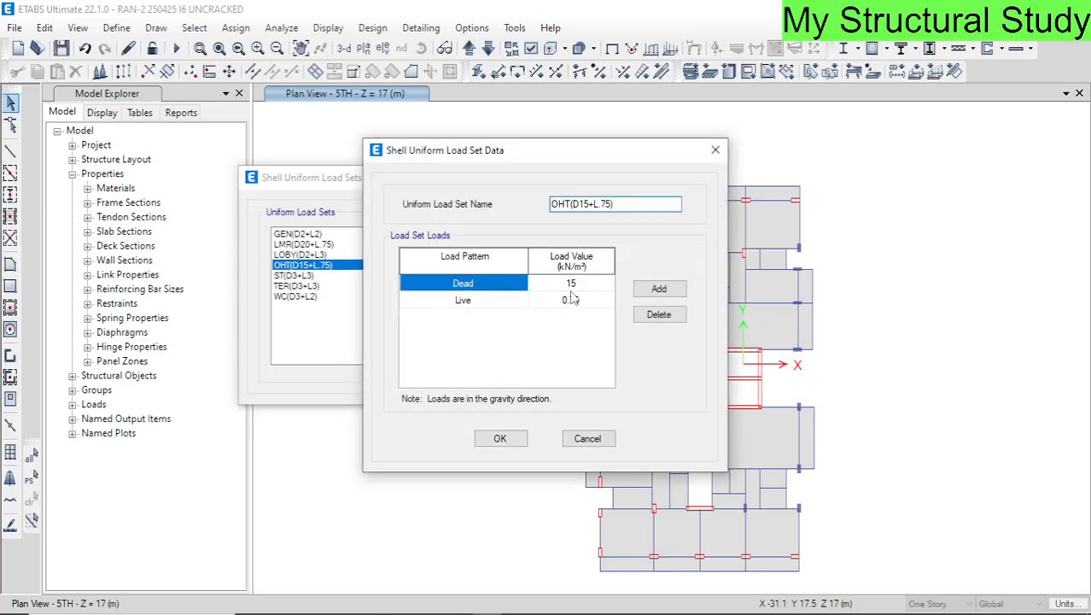
pyautogui.click(571, 289)
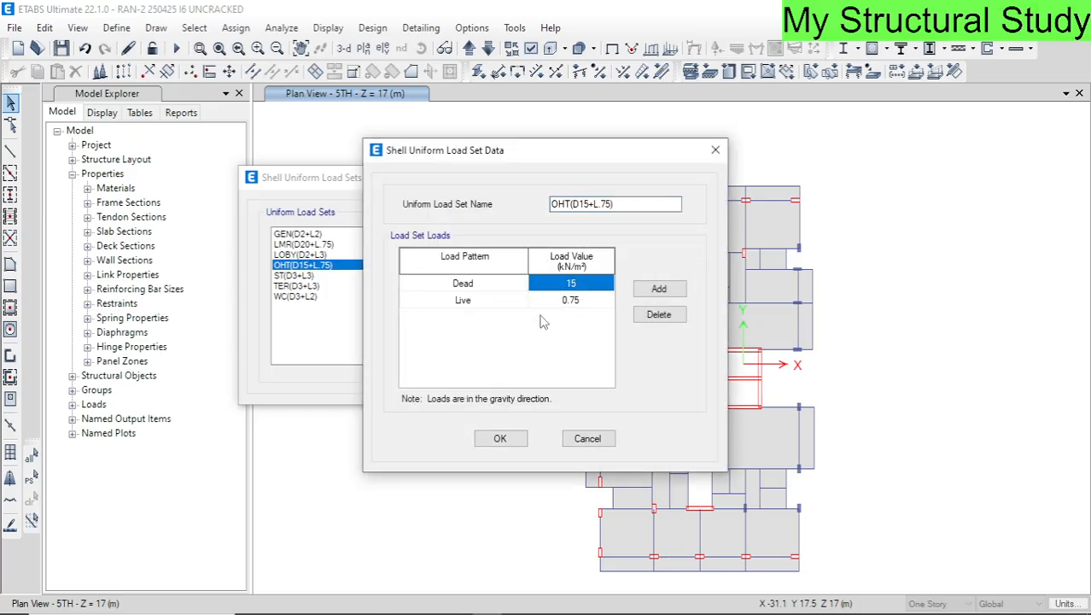
pyautogui.click(457, 303)
pyautogui.click(583, 306)
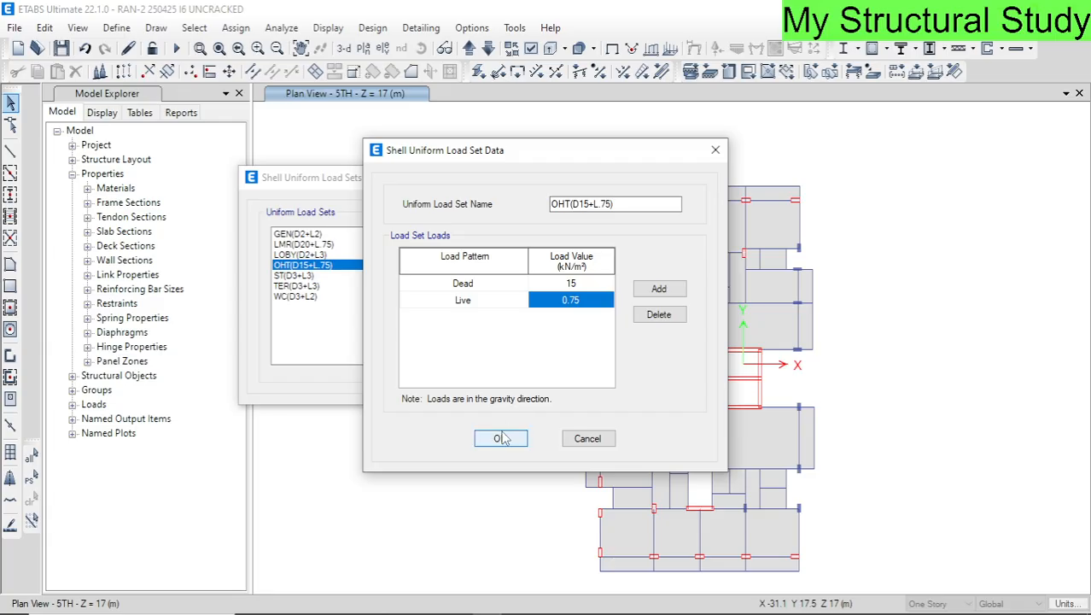
pyautogui.click(586, 290)
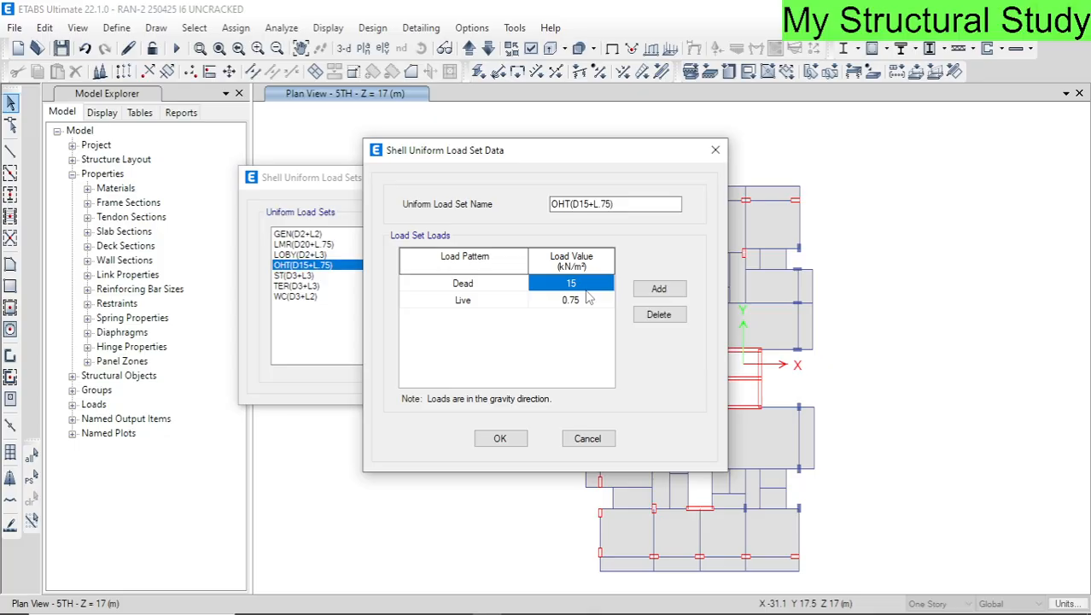
pyautogui.click(500, 439)
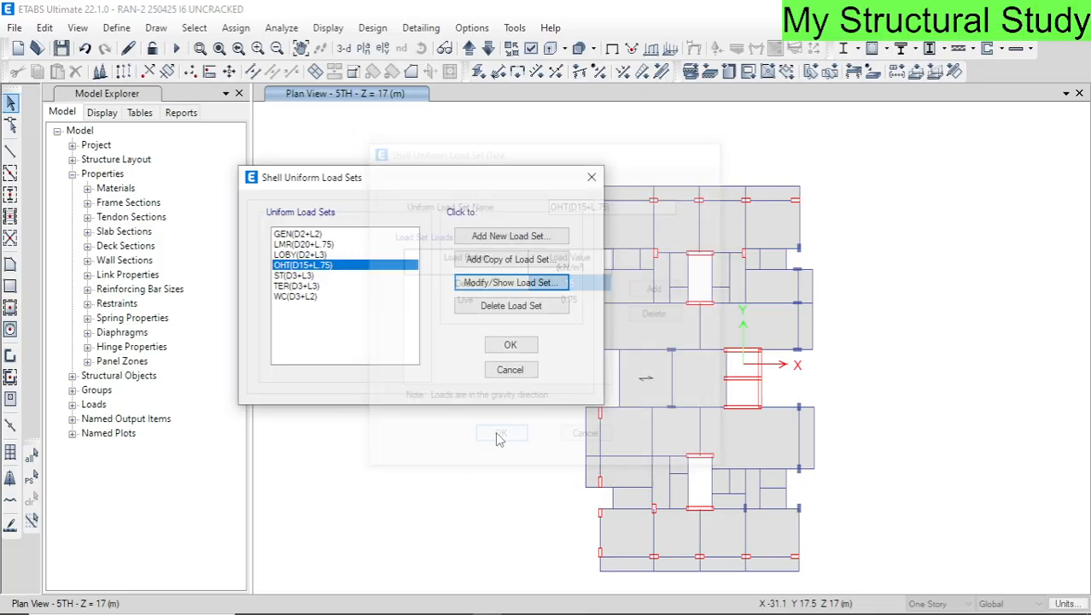
# - Review the dead and live load values of the ST(D3+L3) uniform load set
pyautogui.click(296, 276)
pyautogui.click(491, 281)
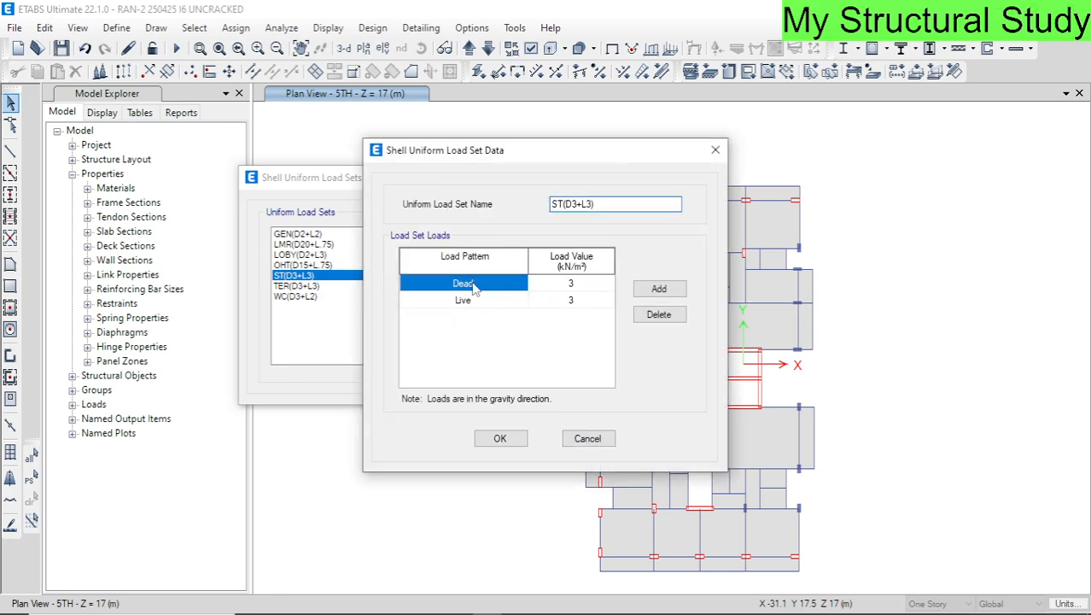
pyautogui.click(571, 283)
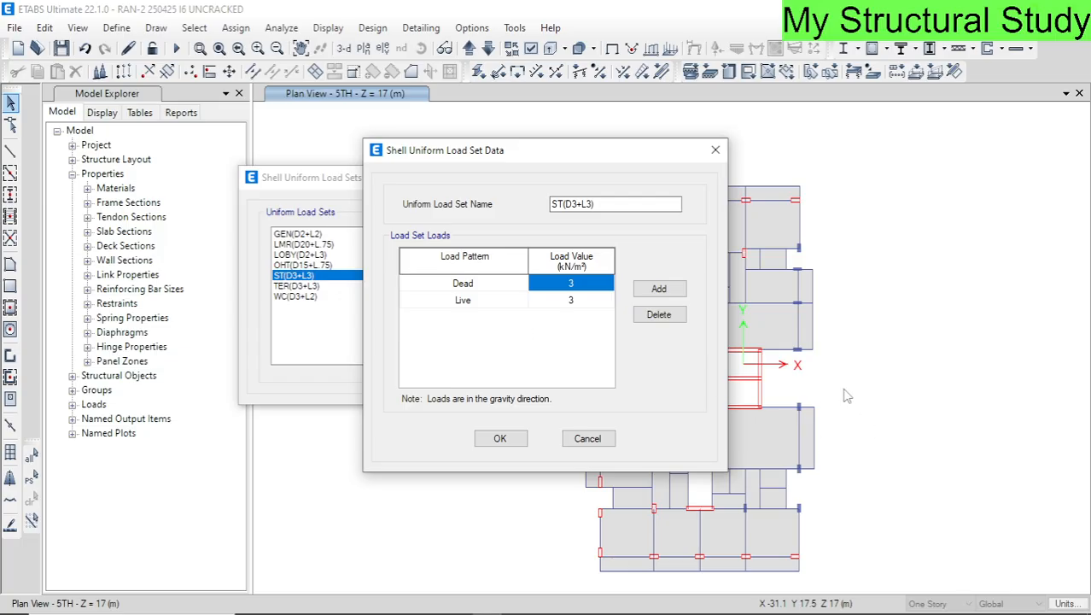
pyautogui.click(519, 301)
pyautogui.click(555, 302)
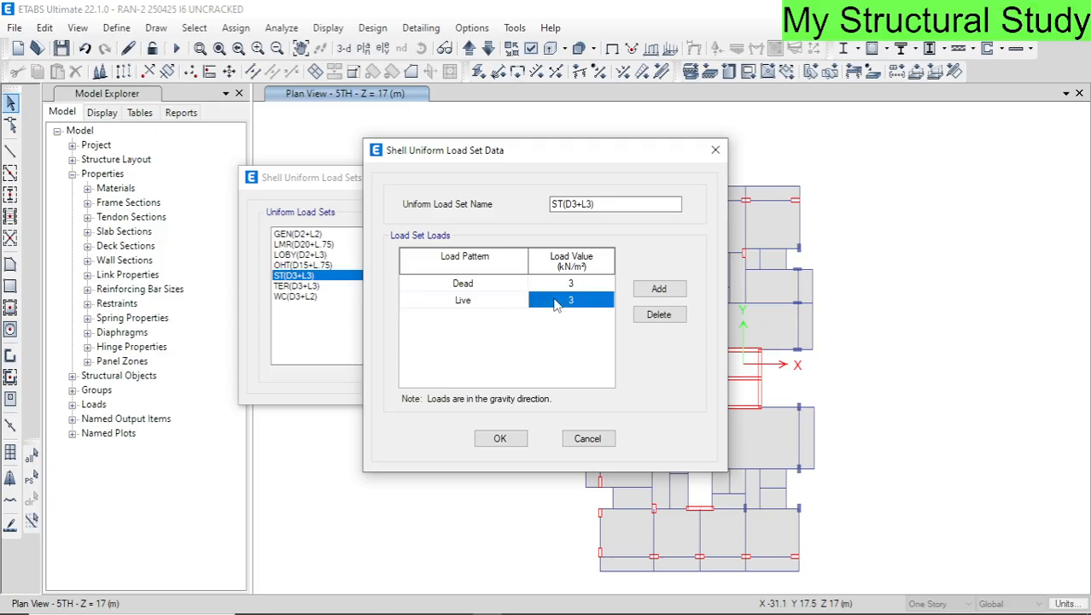
pyautogui.click(499, 437)
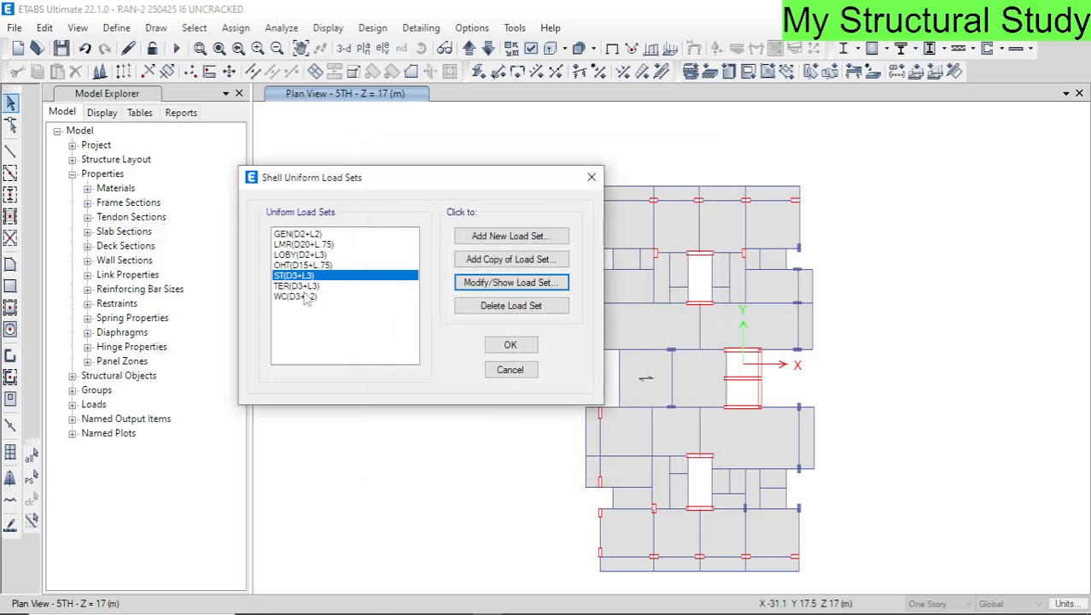
# - Review the dead and live load values of the TER(D3+L3) uniform load set
pyautogui.click(299, 286)
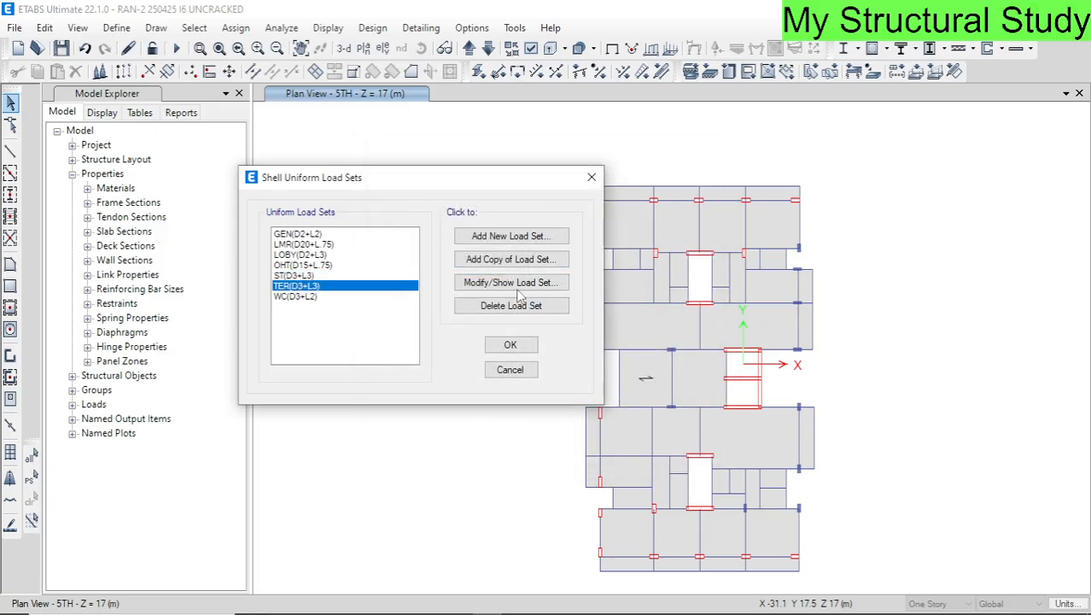
pyautogui.click(515, 283)
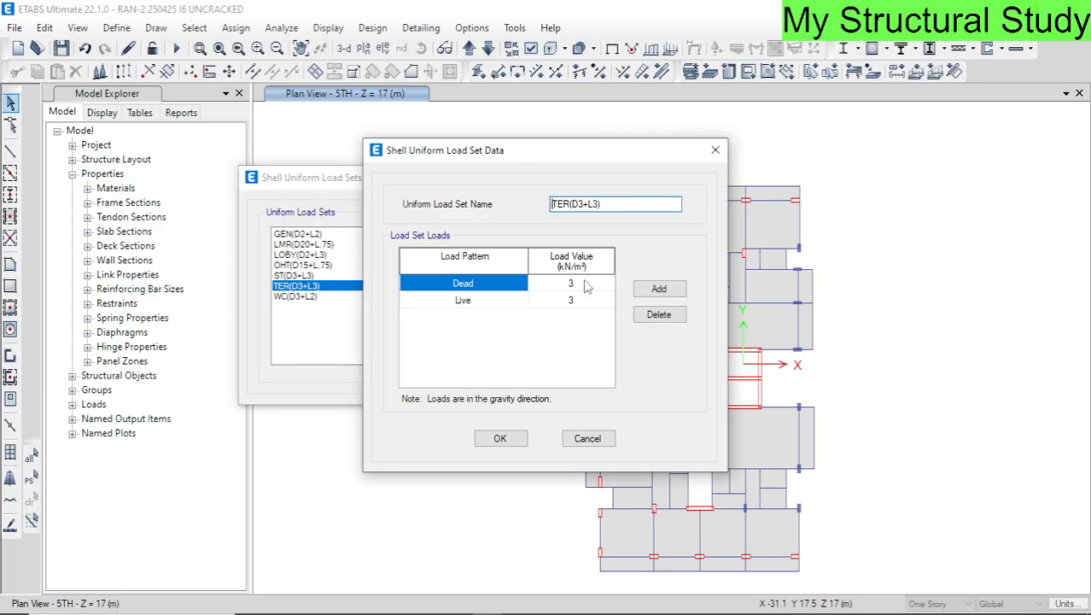
pyautogui.click(586, 287)
pyautogui.click(567, 307)
pyautogui.press('Up')
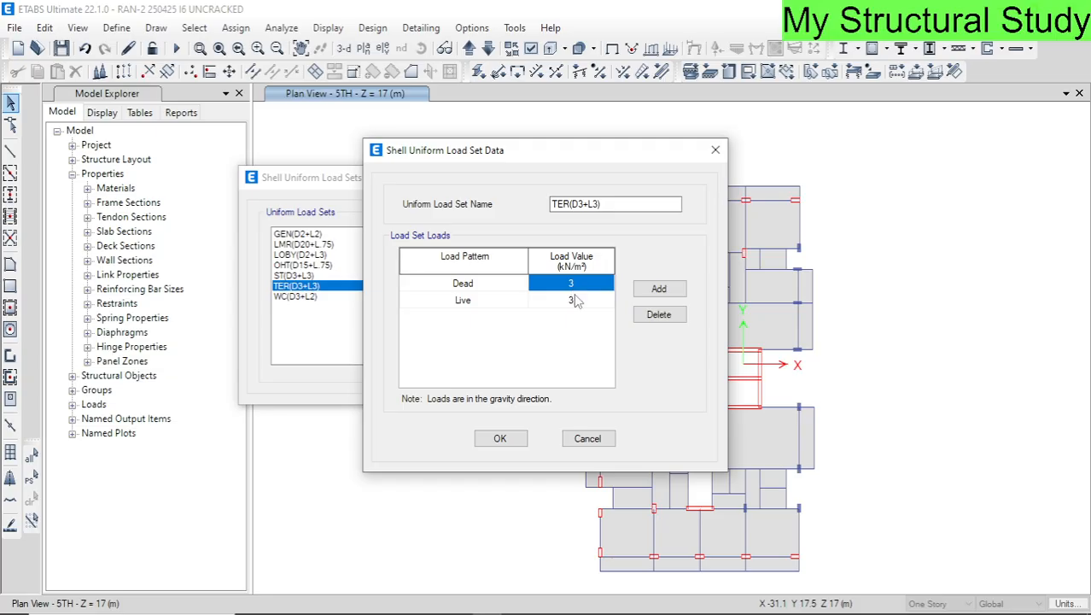
pyautogui.click(574, 300)
pyautogui.press('Up')
pyautogui.click(575, 301)
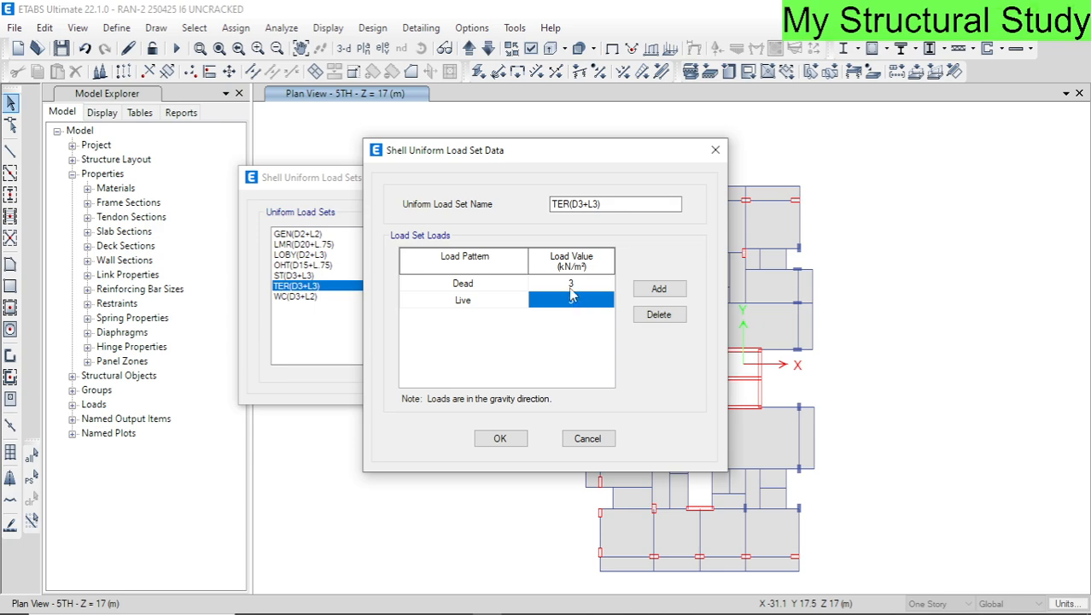
pyautogui.click(570, 287)
pyautogui.click(571, 302)
pyautogui.click(500, 438)
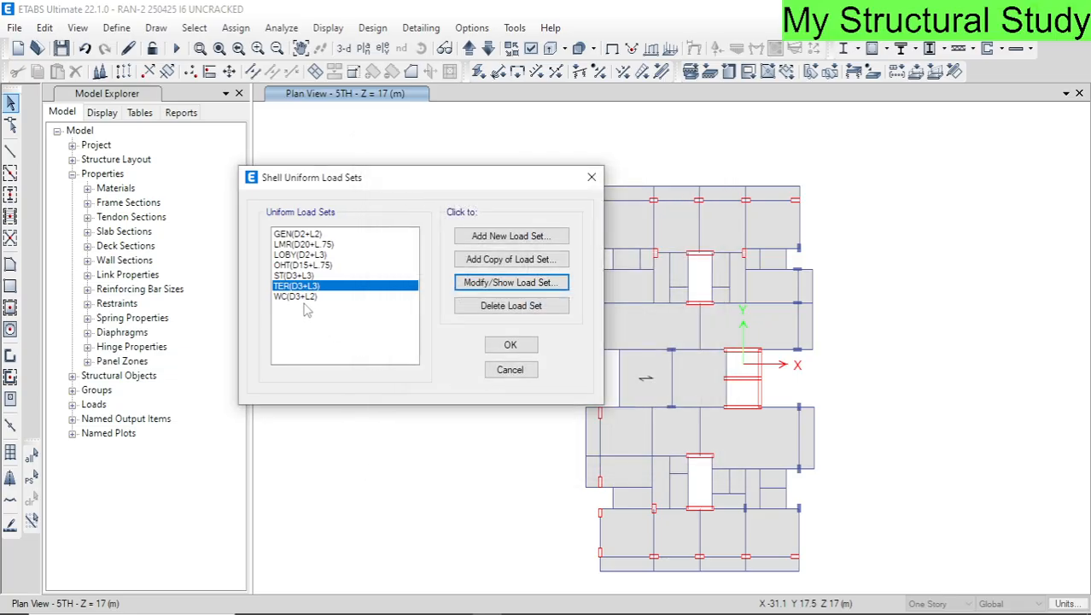
# - Review the dead and live load values of the WC(D3+L2) uniform load set and accept the load set definitions
pyautogui.click(356, 295)
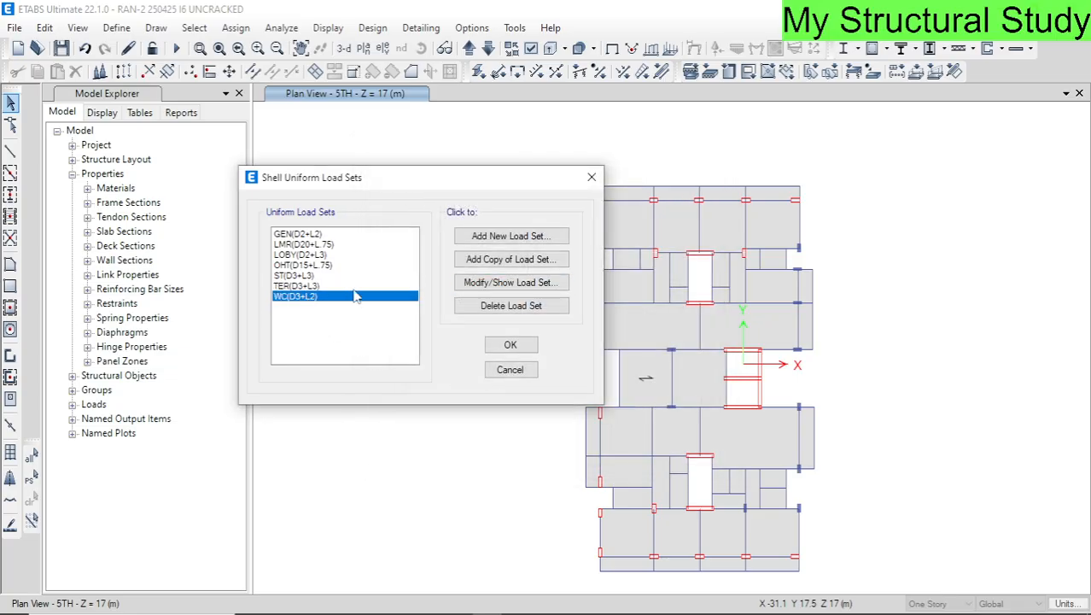
pyautogui.click(505, 288)
pyautogui.click(587, 284)
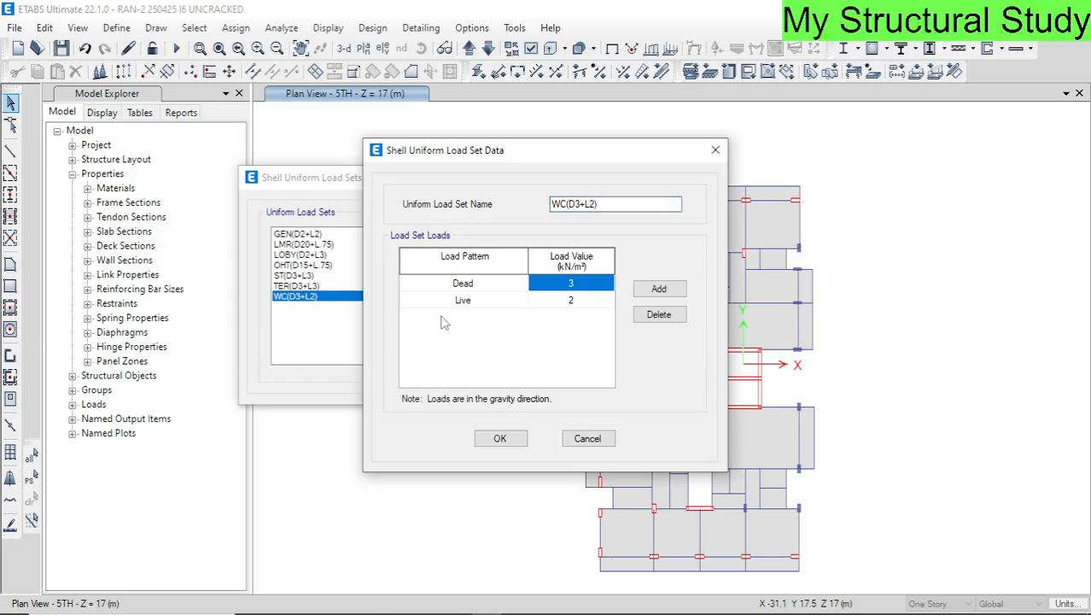
pyautogui.click(572, 300)
pyautogui.click(555, 285)
pyautogui.click(482, 285)
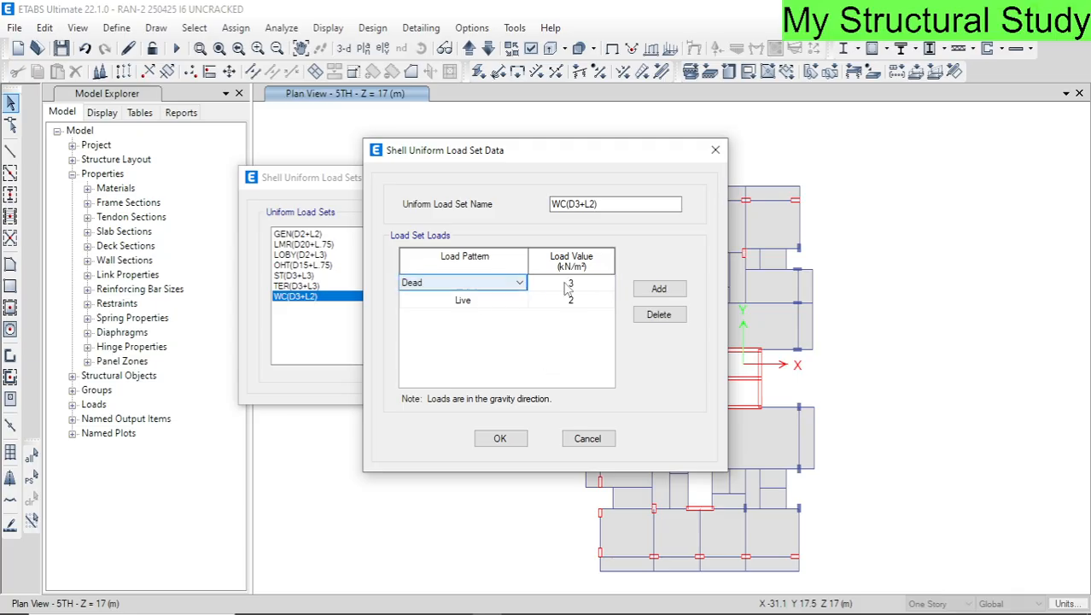
pyautogui.click(568, 288)
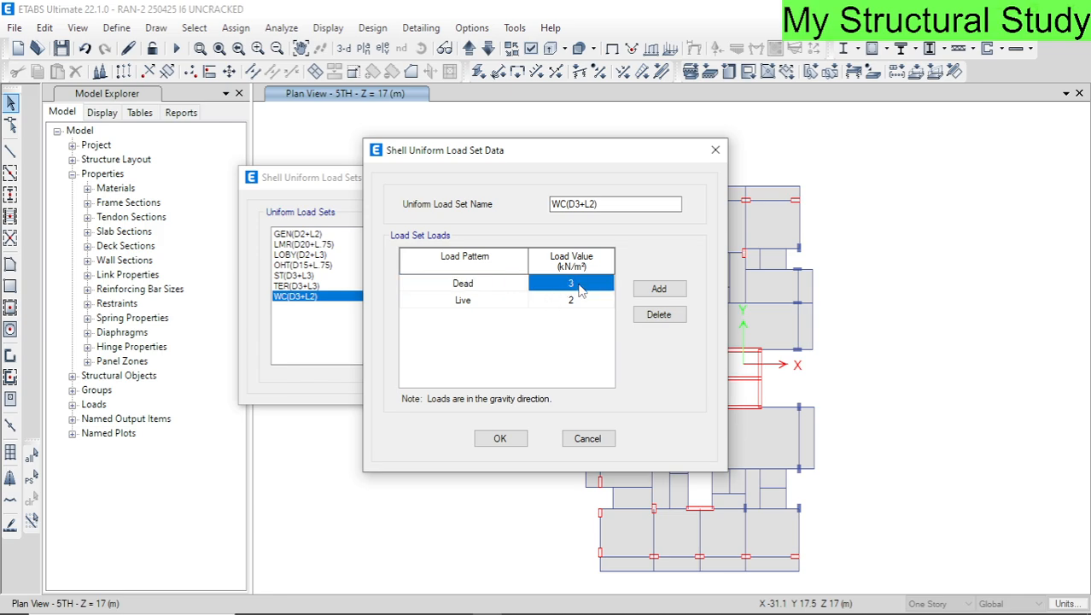
pyautogui.click(499, 438)
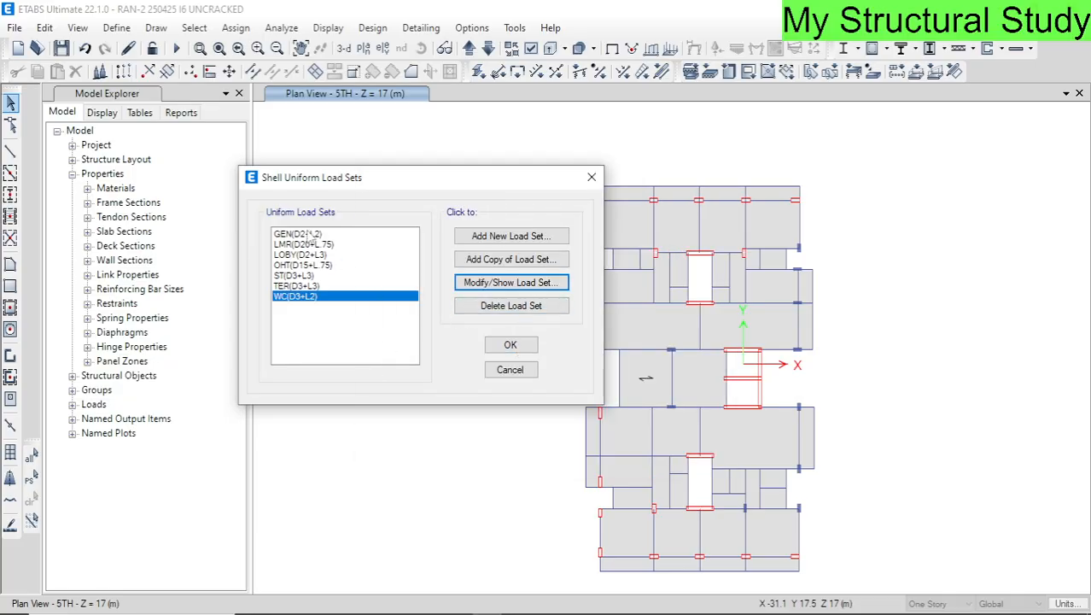
pyautogui.click(510, 344)
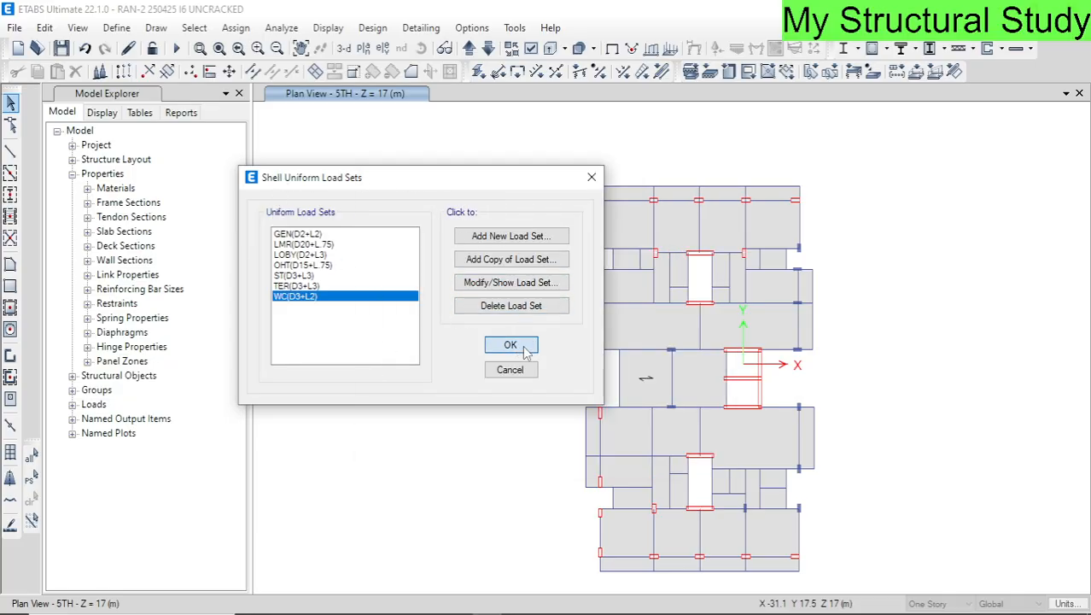
# - Display the shell uniform load set assignments on the 5TH storey plan
pyautogui.click(530, 50)
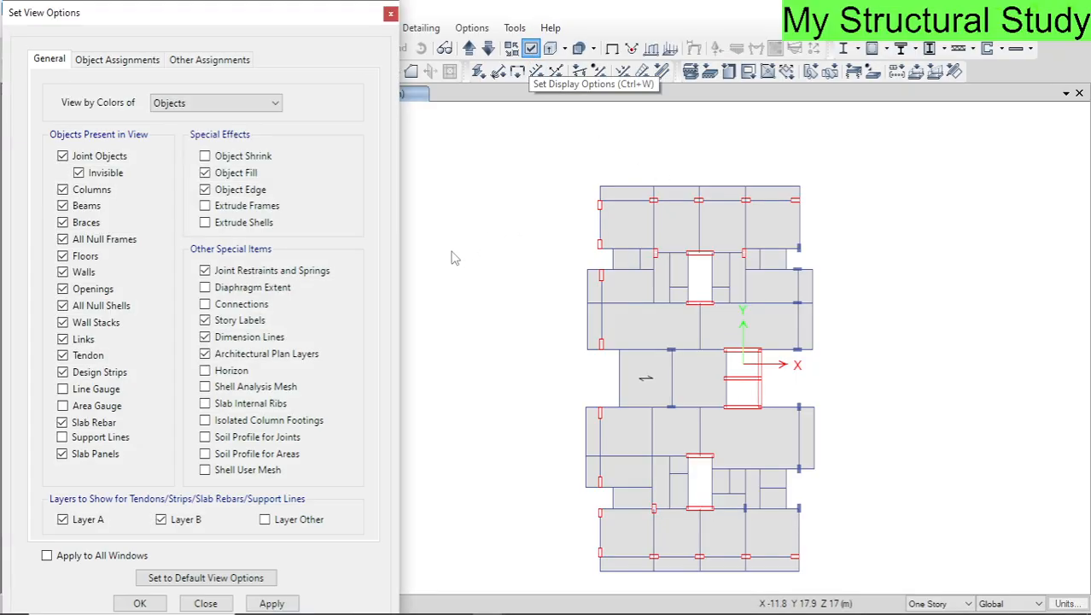
pyautogui.click(124, 61)
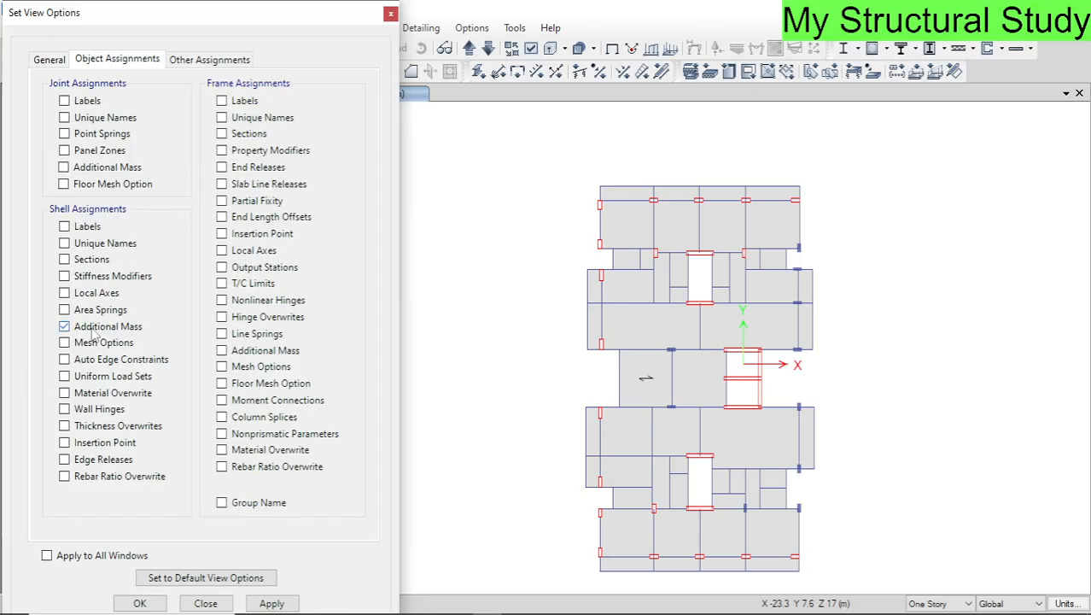
pyautogui.click(98, 376)
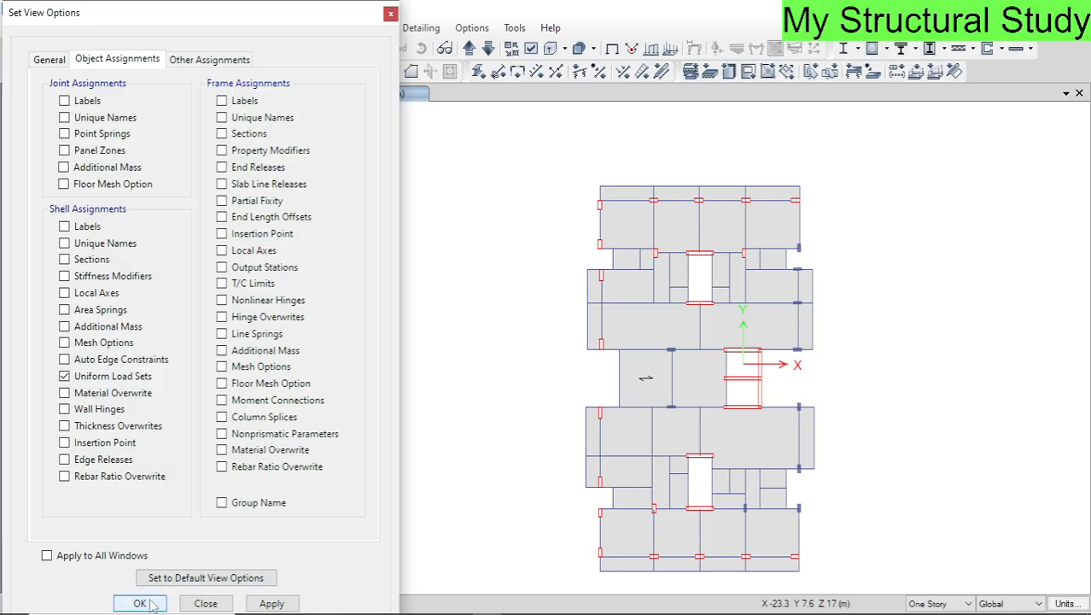
pyautogui.click(271, 603)
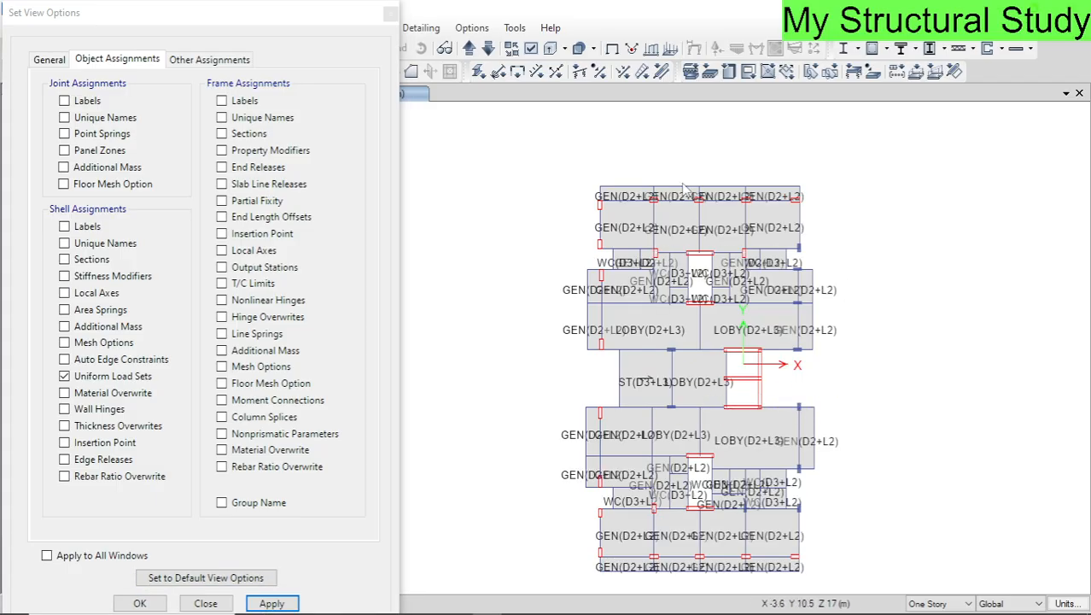
# - Inspect the uniform load sets assigned on the Z = 25.5 m and Z = 23 m plans, ending on the 6TH storey plan
pyautogui.click(468, 50)
pyautogui.click(468, 49)
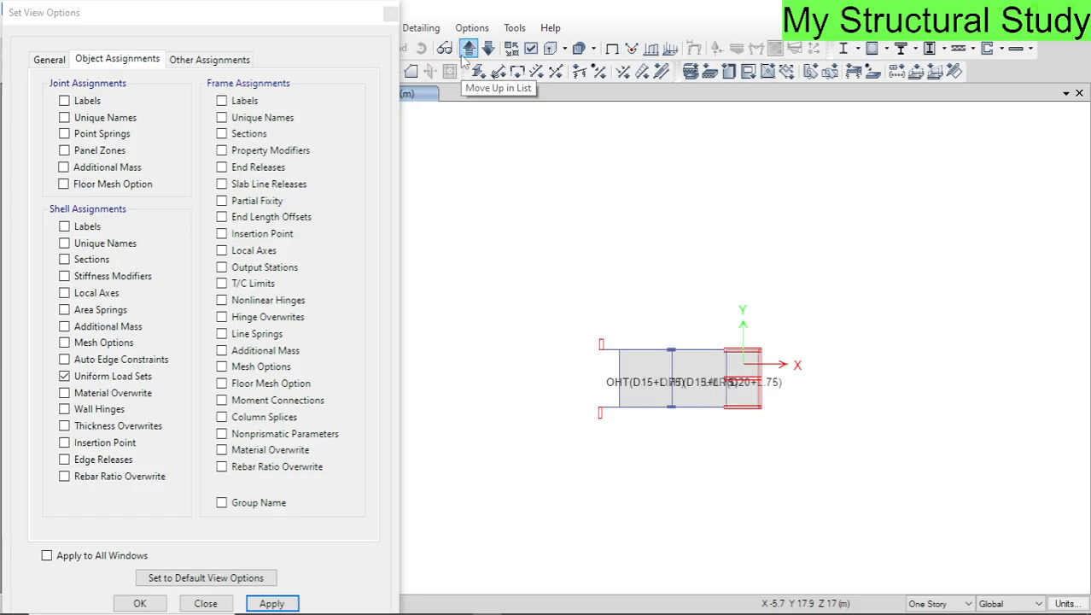
pyautogui.scroll(2, 641, 388)
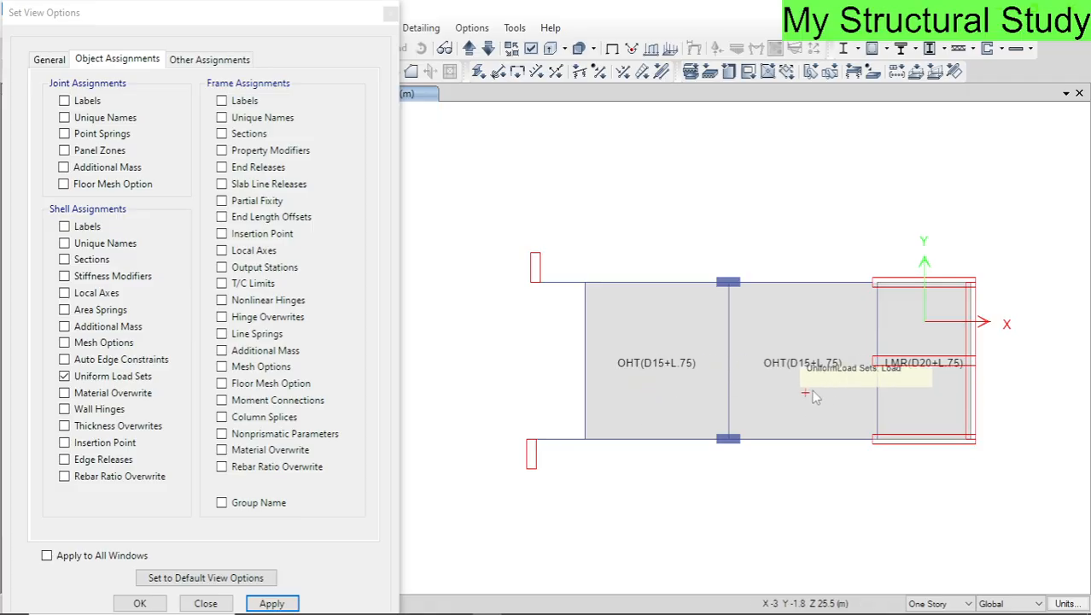
pyautogui.click(489, 49)
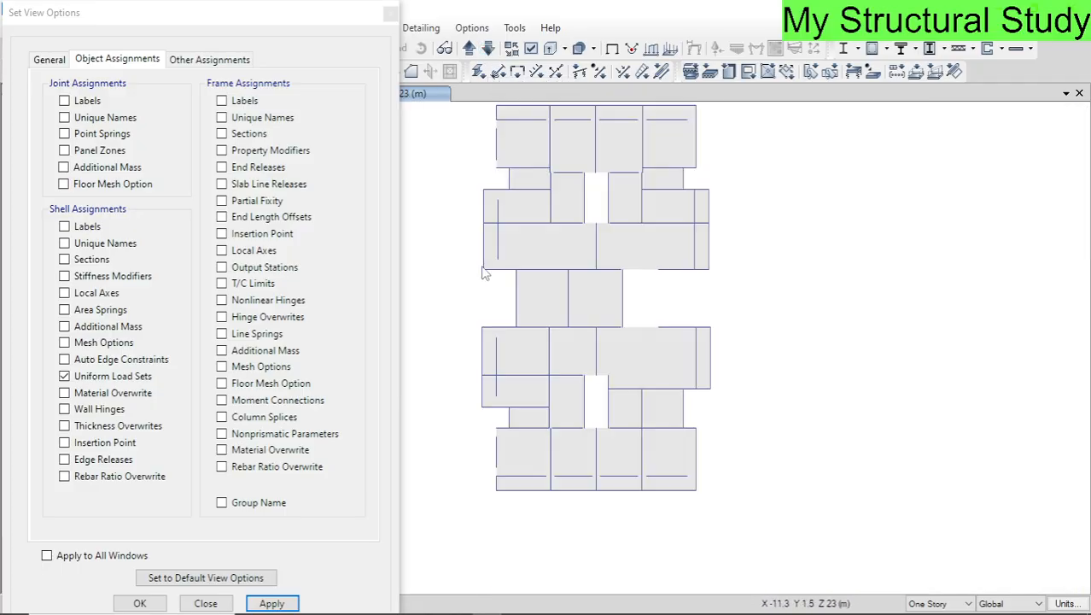
pyautogui.click(478, 72)
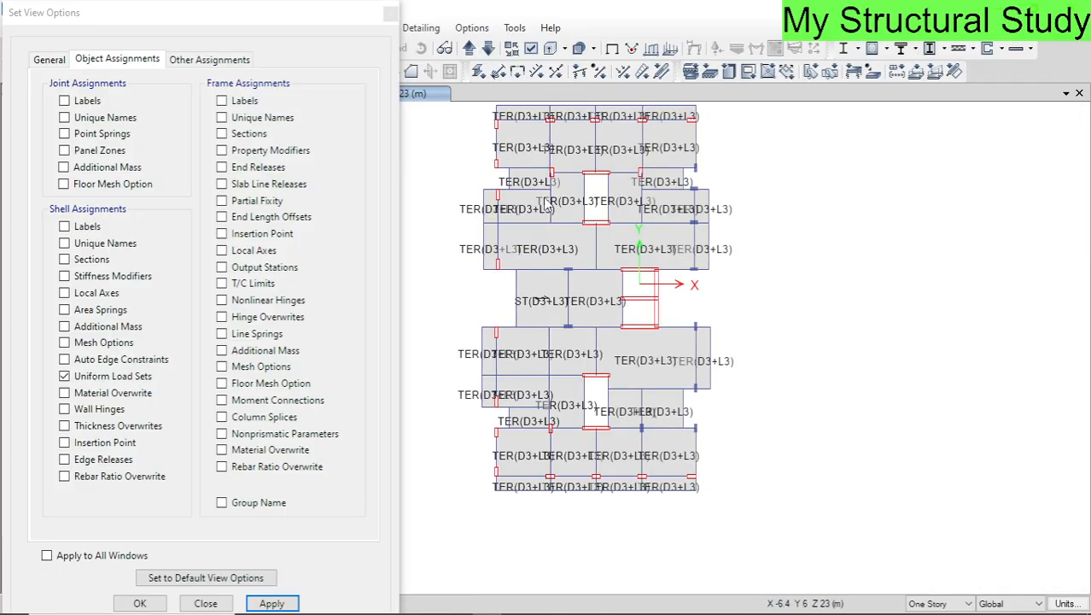
pyautogui.click(488, 48)
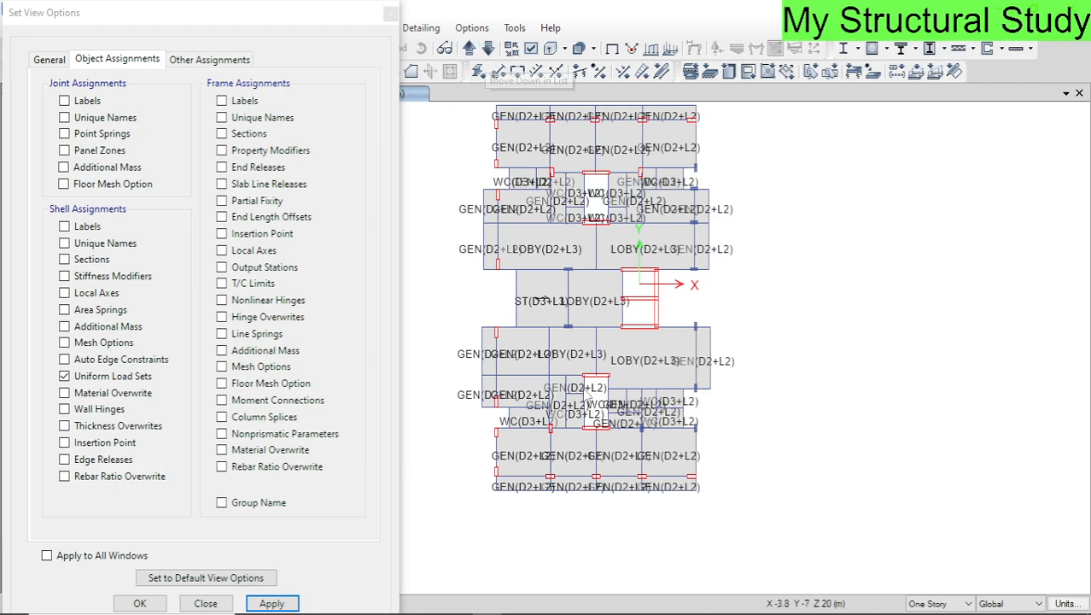
# - Examine the load set labels on the 6TH storey's rooms, toilets, lobby and stair slabs up close
pyautogui.scroll(5, 597, 378)
pyautogui.scroll(-3, 700, 336)
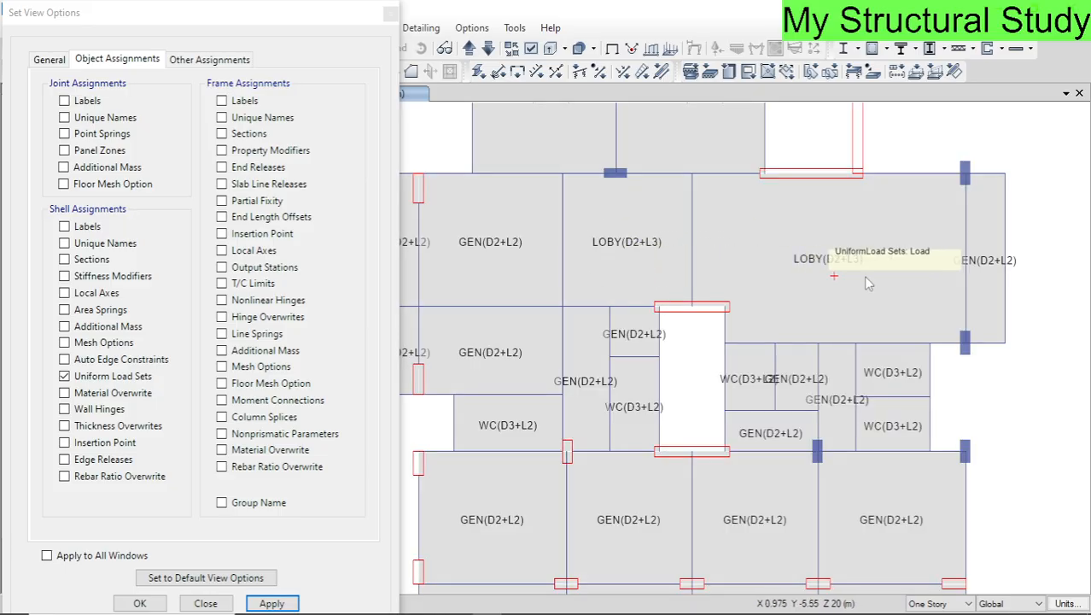
pyautogui.moveTo(1052, 439); pyautogui.dragTo(1079, 431, button='middle')
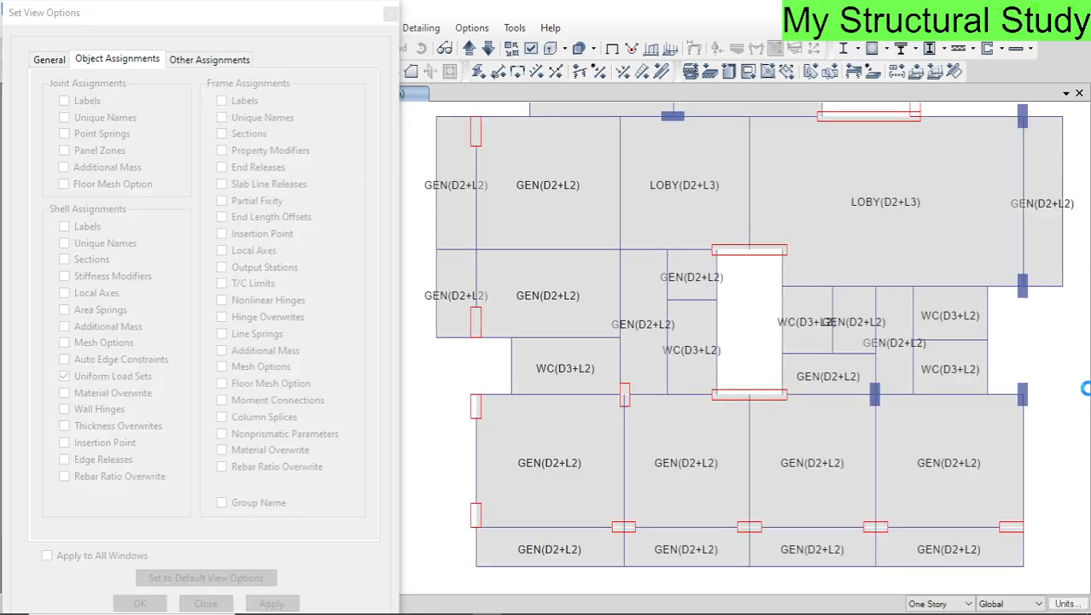
pyautogui.scroll(2, 670, 305)
pyautogui.moveTo(667, 244); pyautogui.dragTo(662, 420, button='middle')
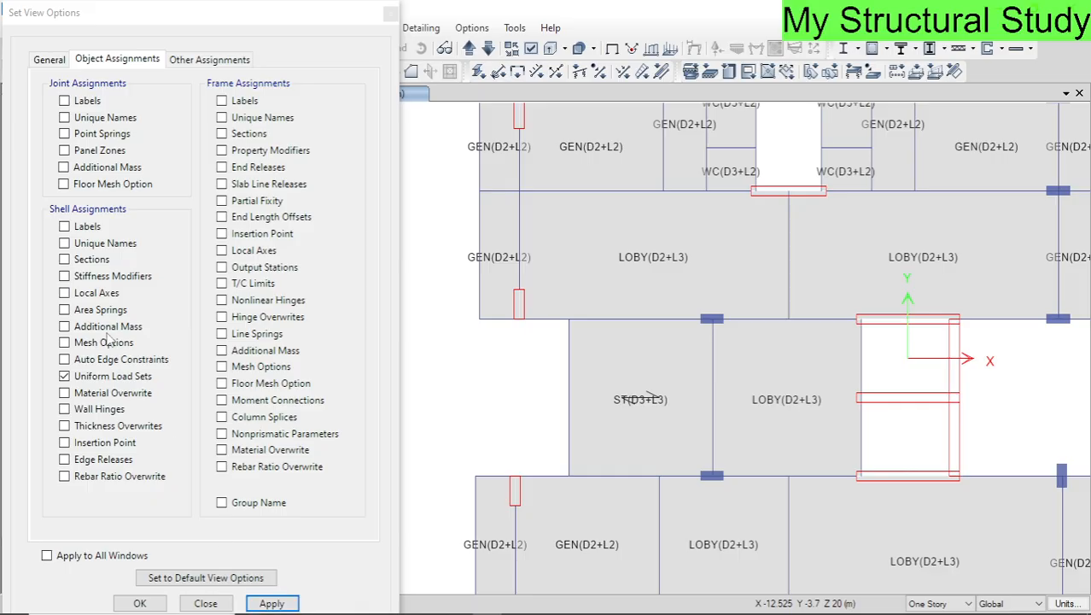
# - Hide the shell uniform load set labels and restore the full 6TH storey plan view
pyautogui.click(85, 376)
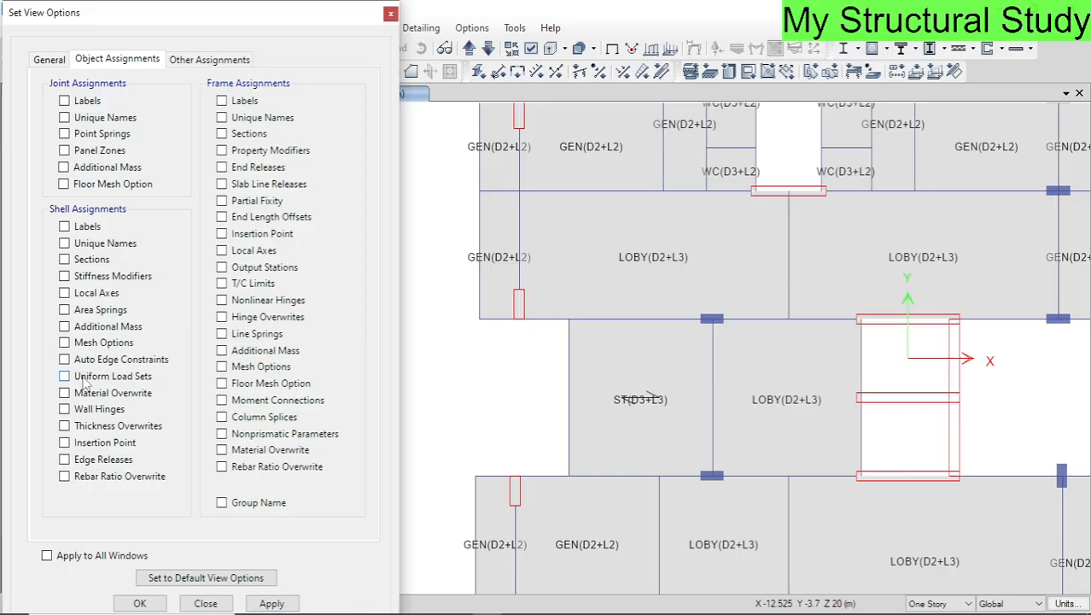
pyautogui.click(141, 603)
pyautogui.press('F3')
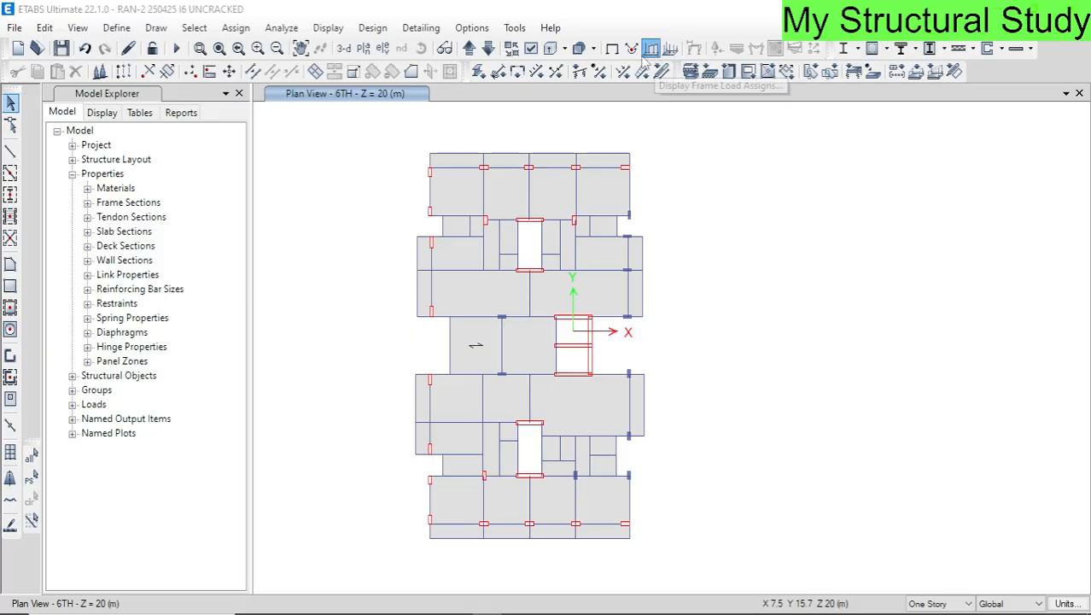
# - Display the frame span load forces with values for the Dead load pattern on the 6TH storey plan
pyautogui.click(651, 49)
pyautogui.moveTo(338, 154); pyautogui.dragTo(167, 154)
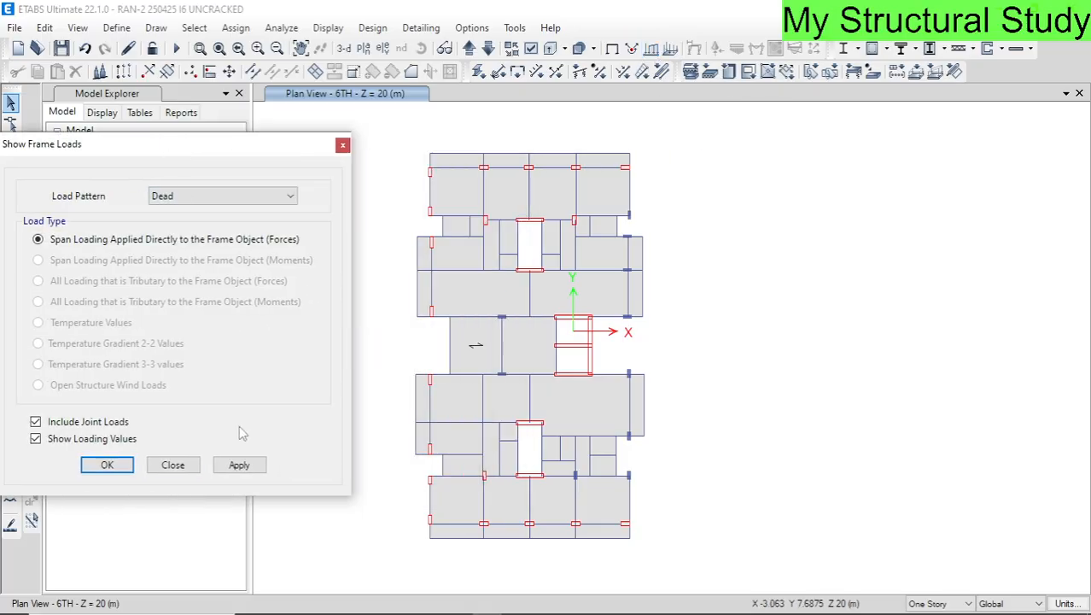
pyautogui.click(239, 465)
# - Examine the dead wall loads on the 6TH storey's outer, inner, toilet and stair beams
pyautogui.scroll(3, 458, 163)
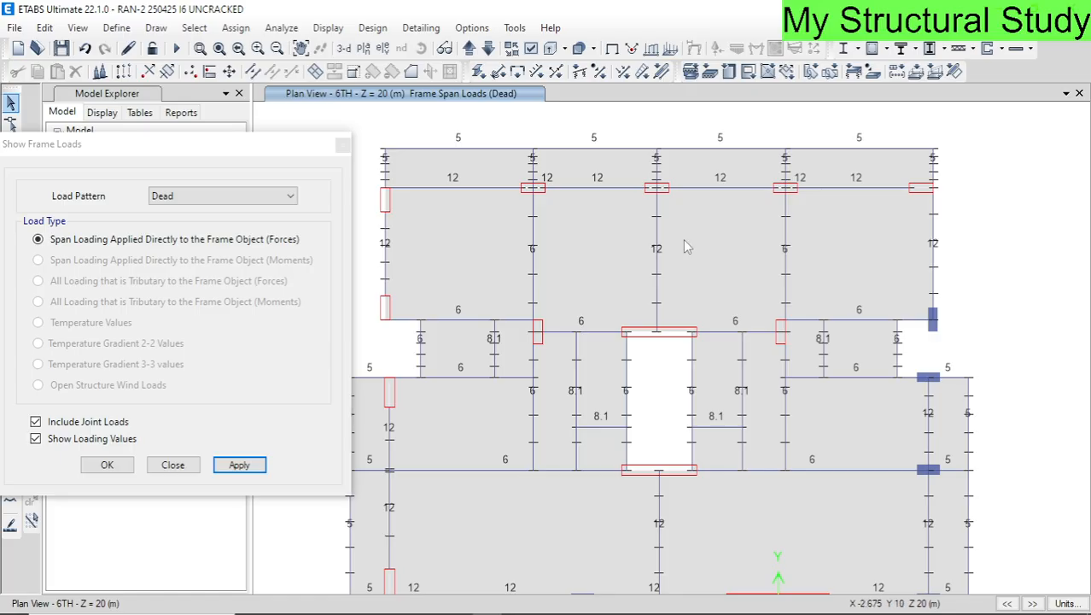
pyautogui.moveTo(1024, 286); pyautogui.dragTo(1031, 237, button='middle')
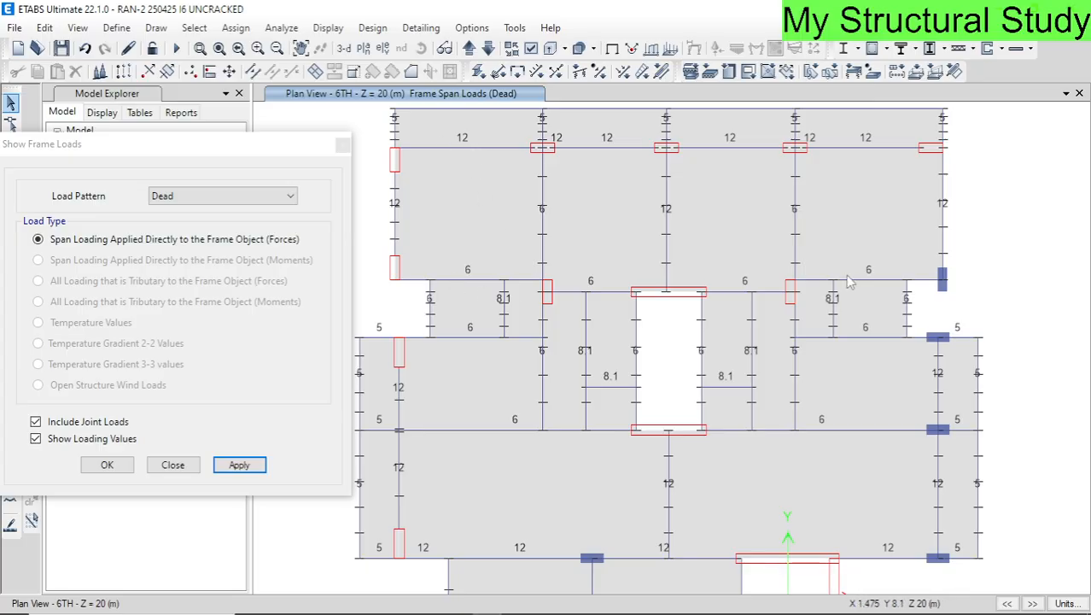
pyautogui.moveTo(1027, 469); pyautogui.dragTo(1057, 442, button='middle')
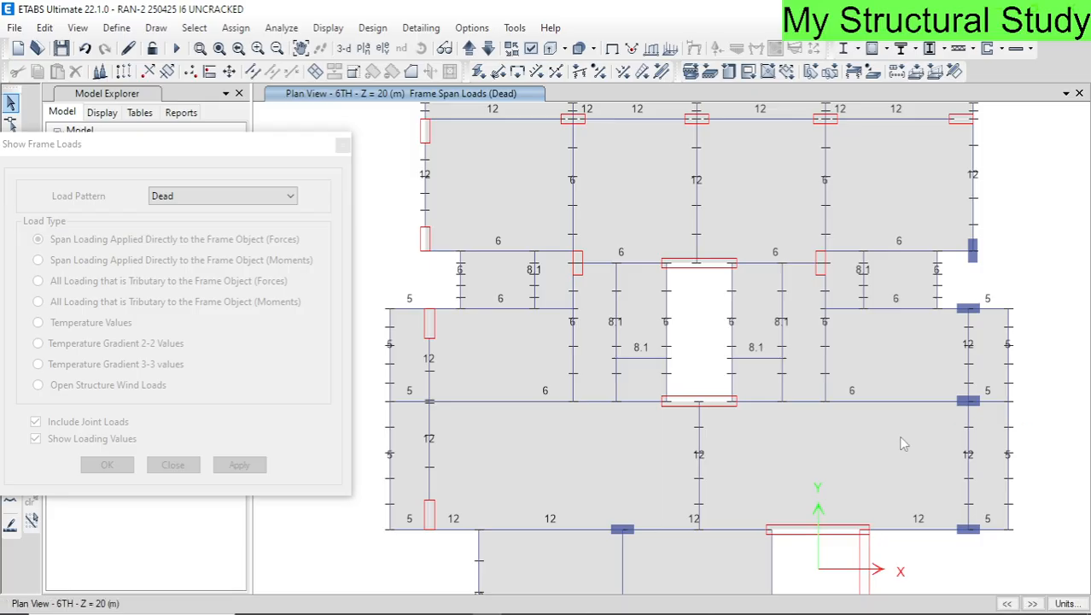
pyautogui.moveTo(951, 569); pyautogui.dragTo(931, 484, button='middle')
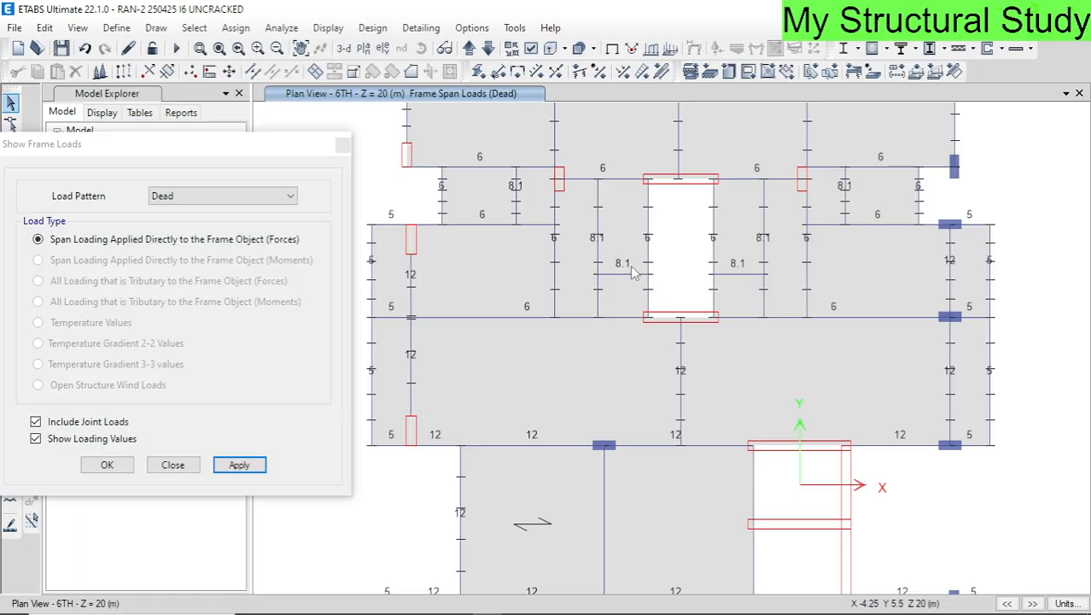
pyautogui.moveTo(923, 489); pyautogui.dragTo(924, 330, button='middle')
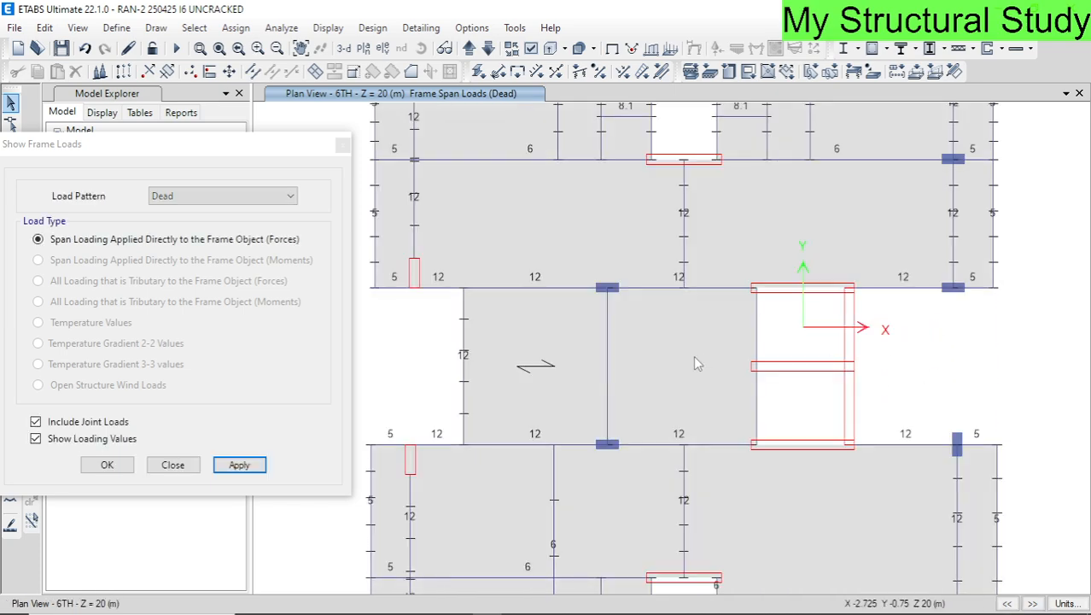
pyautogui.scroll(-4, 693, 364)
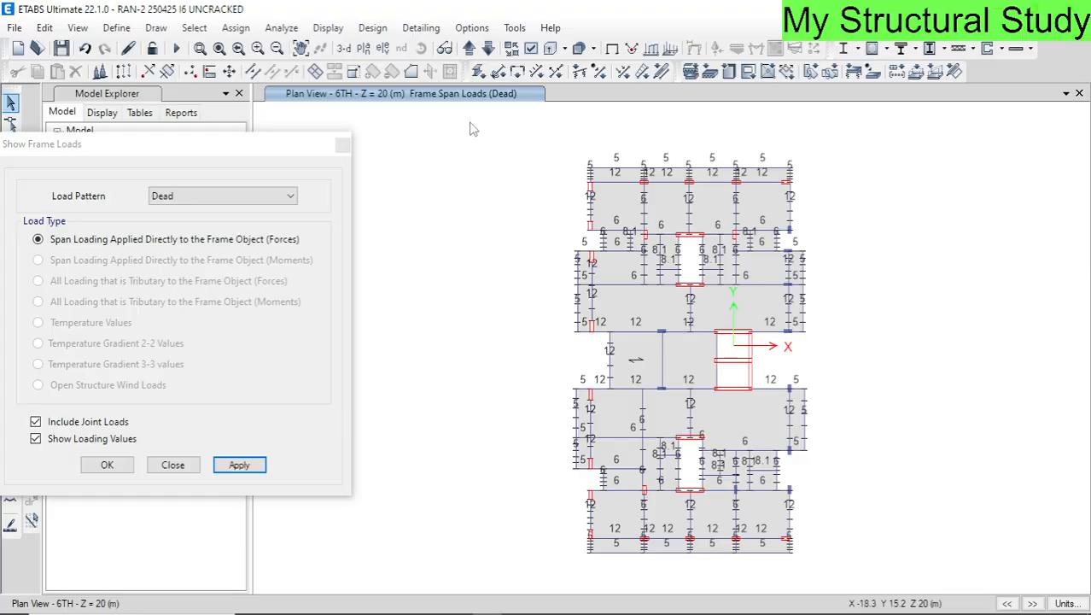
# - Check the dead frame span loads on each storey plan from 5TH down to GR
pyautogui.click(488, 49)
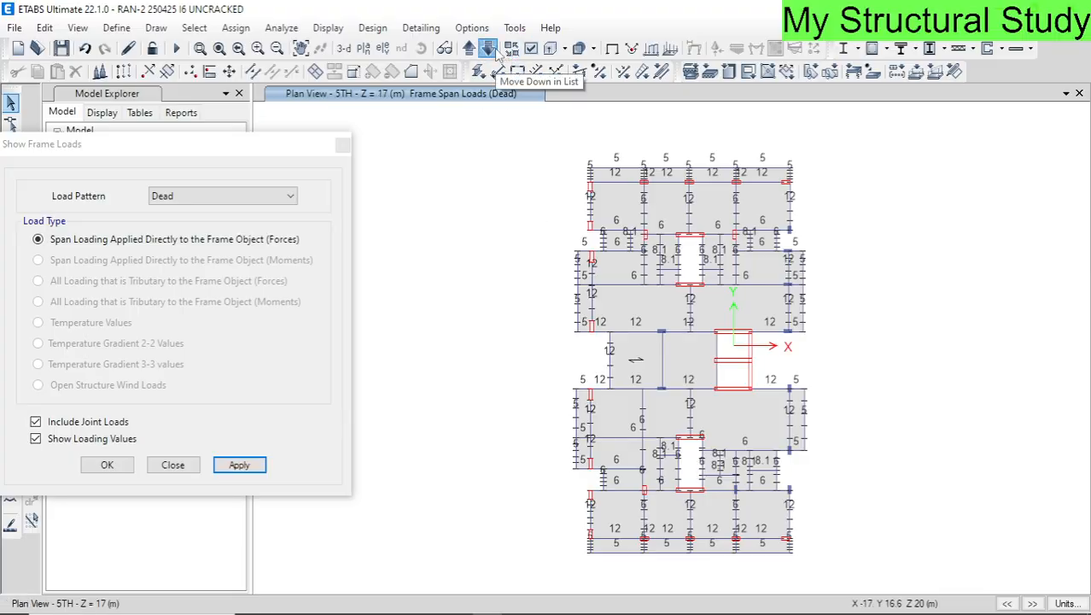
pyautogui.click(492, 49)
pyautogui.click(493, 50)
pyautogui.click(493, 50)
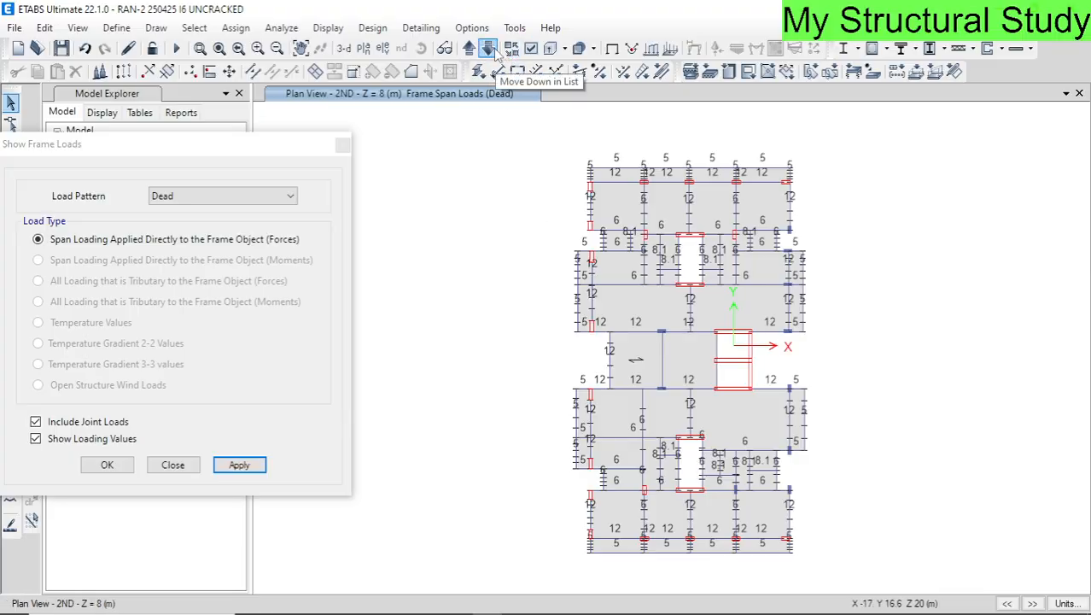
pyautogui.click(488, 48)
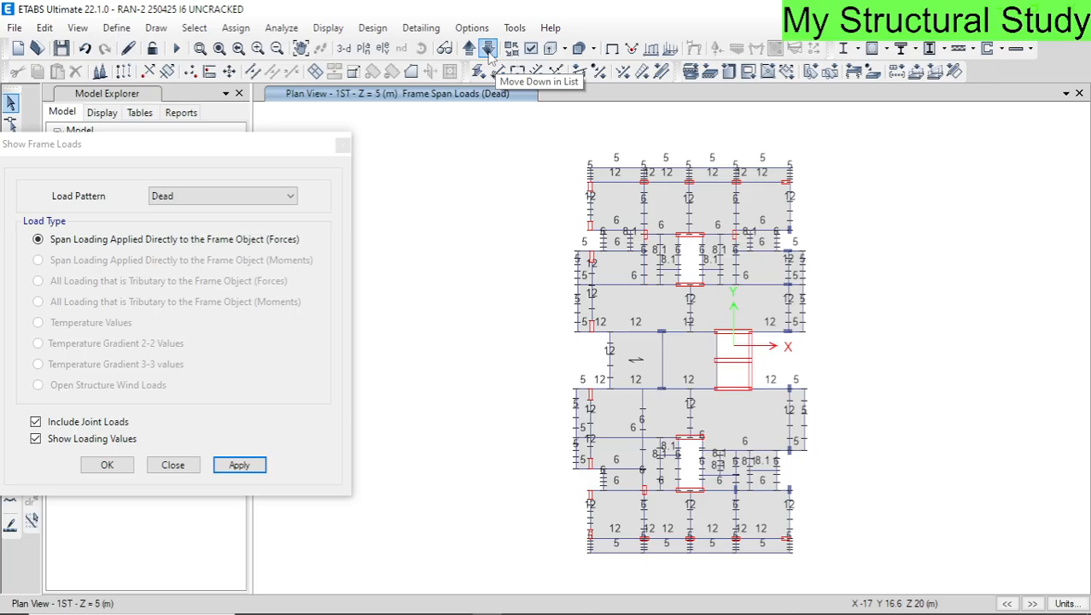
pyautogui.click(488, 49)
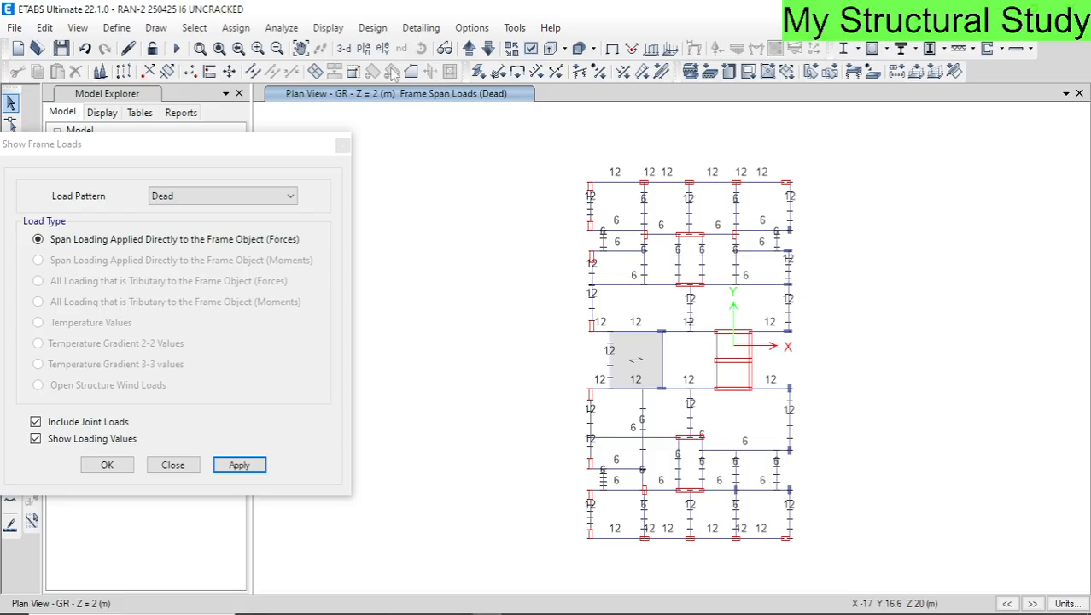
# - View the dead frame span loads on the whole building in 3D, and close the frame load display
pyautogui.click(344, 48)
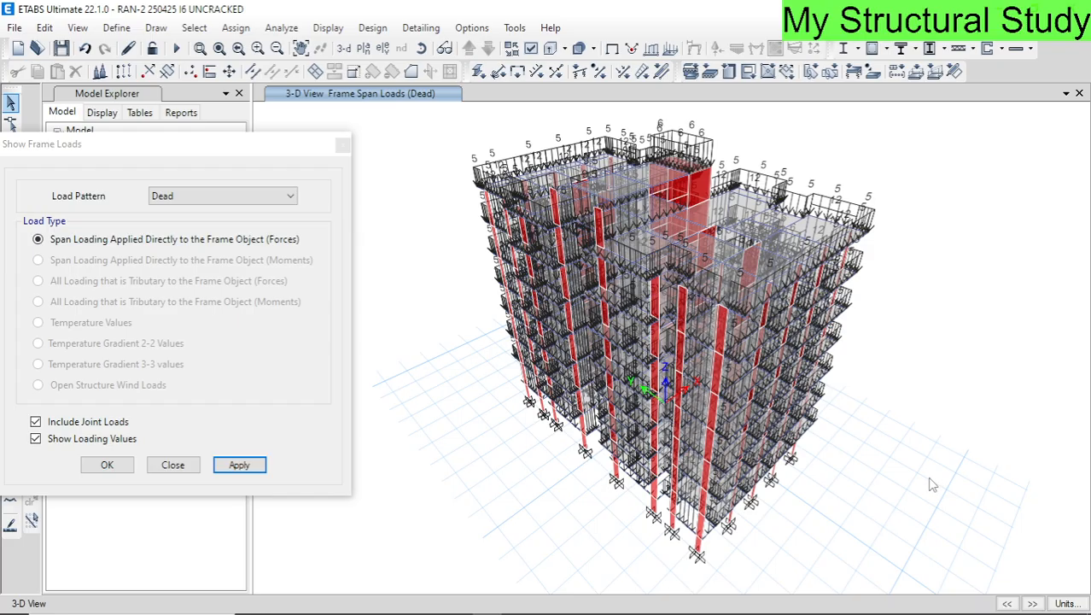
pyautogui.click(175, 465)
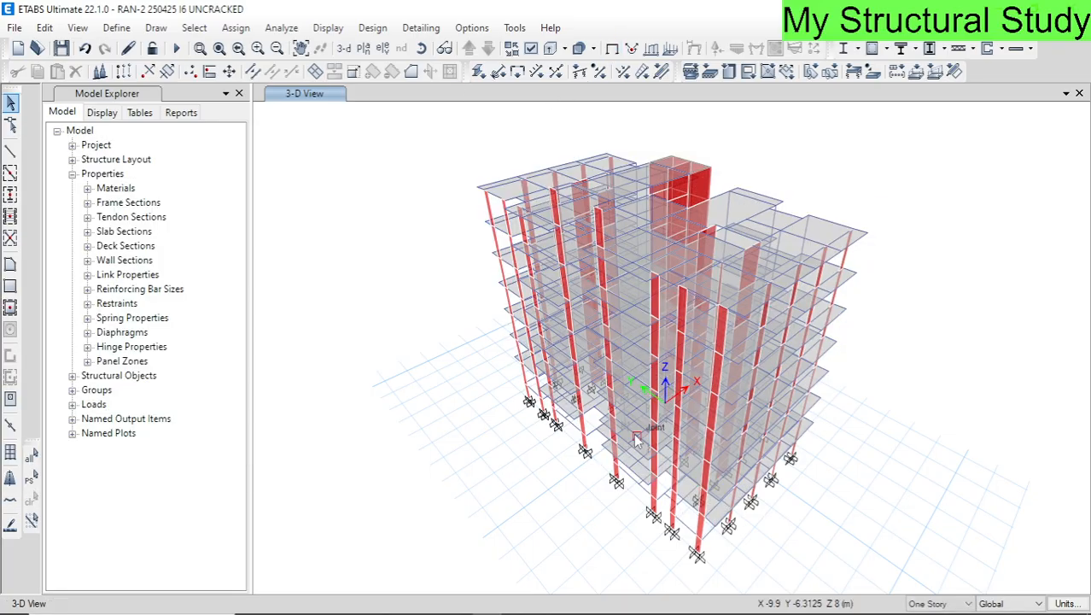
# - Switch to the Udemy Index document in Word and find topic 21, Diaphragm
pyautogui.hotkey('alt', 'Tab')
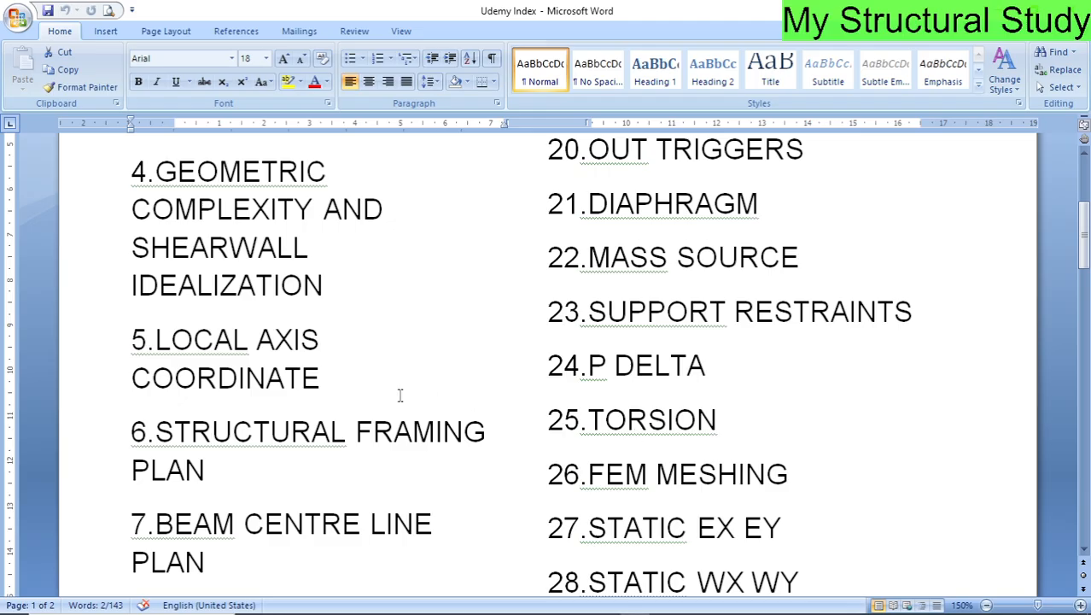
pyautogui.scroll(-2, 352, 398)
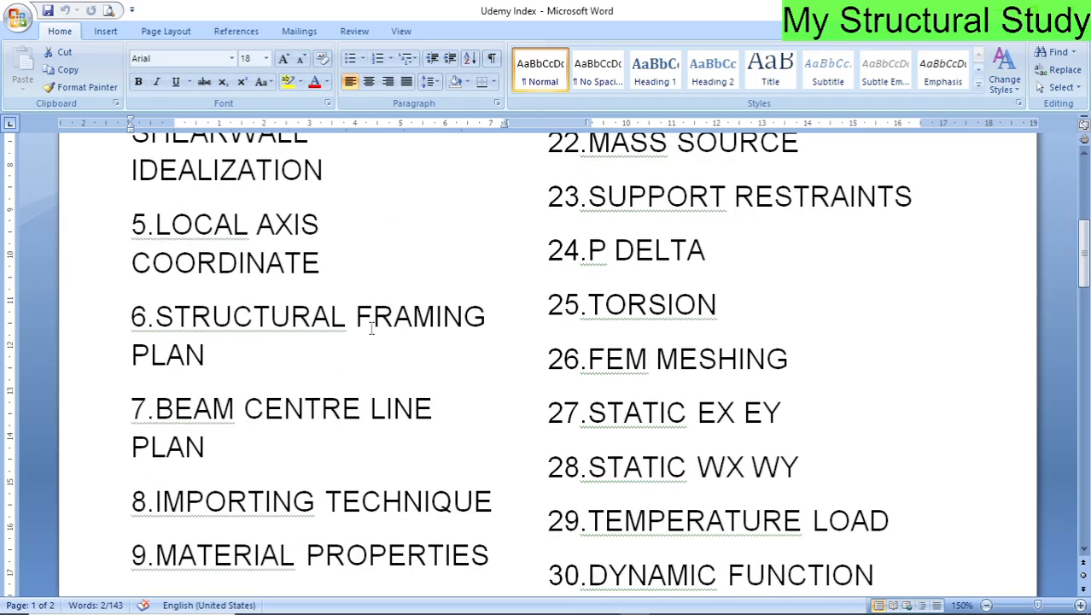
pyautogui.scroll(-5, 372, 331)
pyautogui.scroll(6, 369, 326)
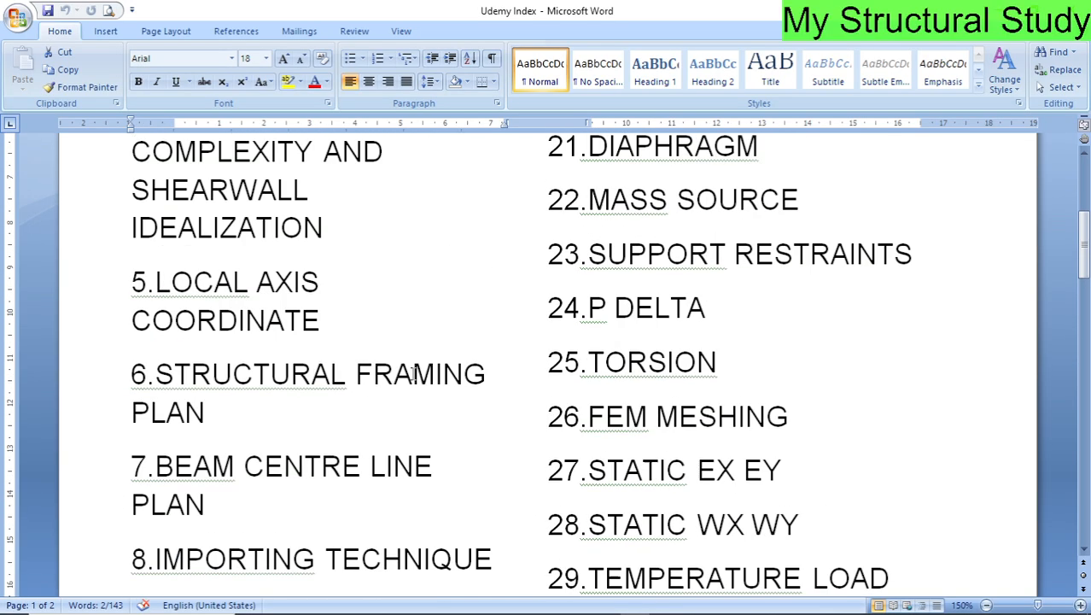
pyautogui.scroll(4, 414, 374)
pyautogui.scroll(-1, 414, 367)
pyautogui.scroll(1, 414, 367)
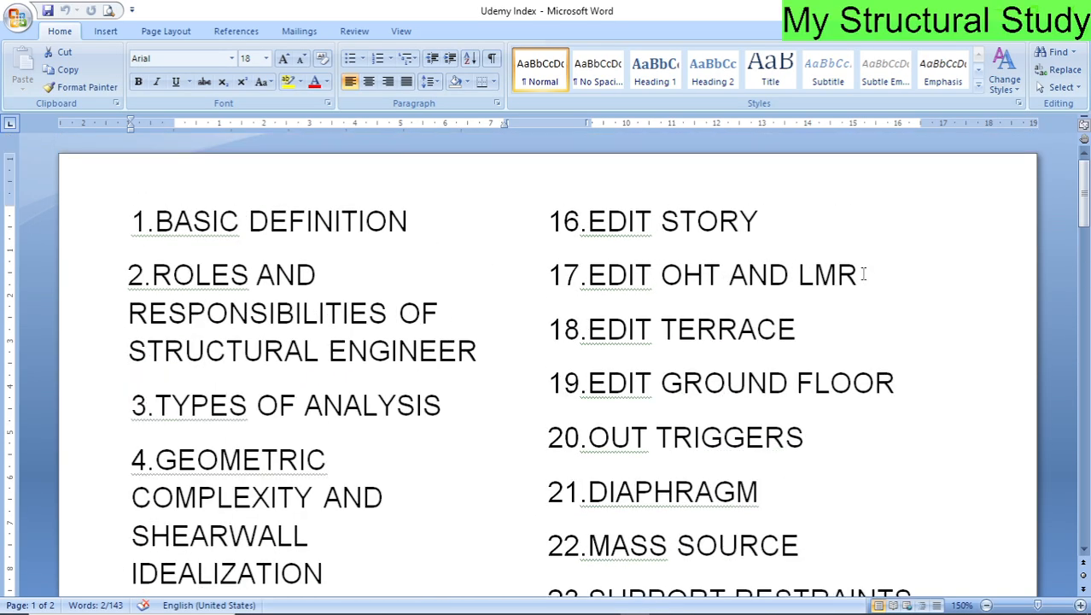
pyautogui.scroll(-1, 636, 305)
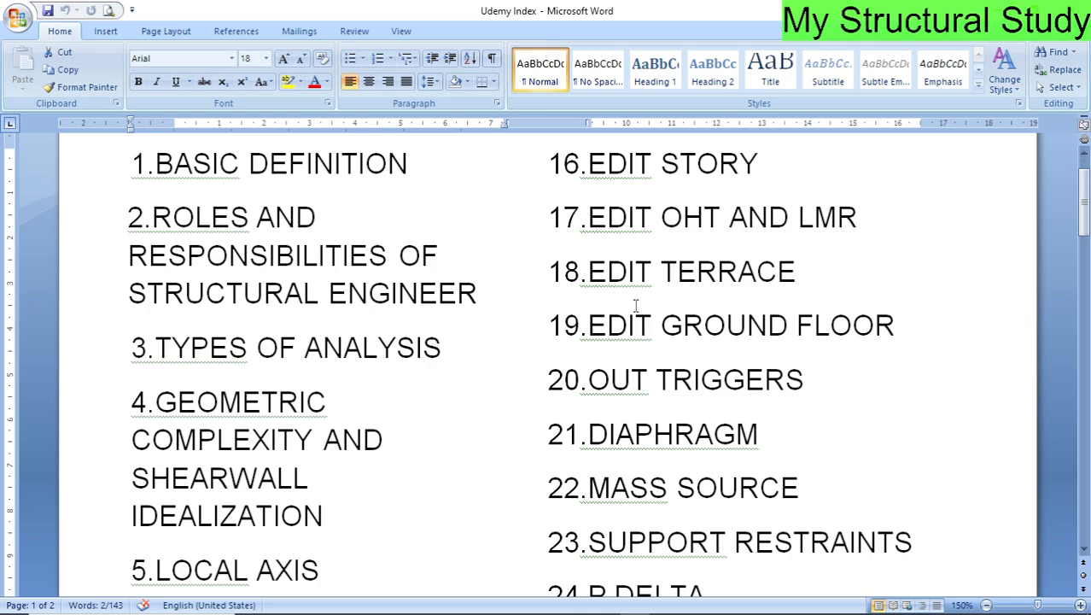
pyautogui.moveTo(790, 423); pyautogui.dragTo(461, 436)
pyautogui.click(812, 422)
# - Switch back to ETABS and open the plan view of the TERRACE storey
pyautogui.hotkey('alt', 'Tab')
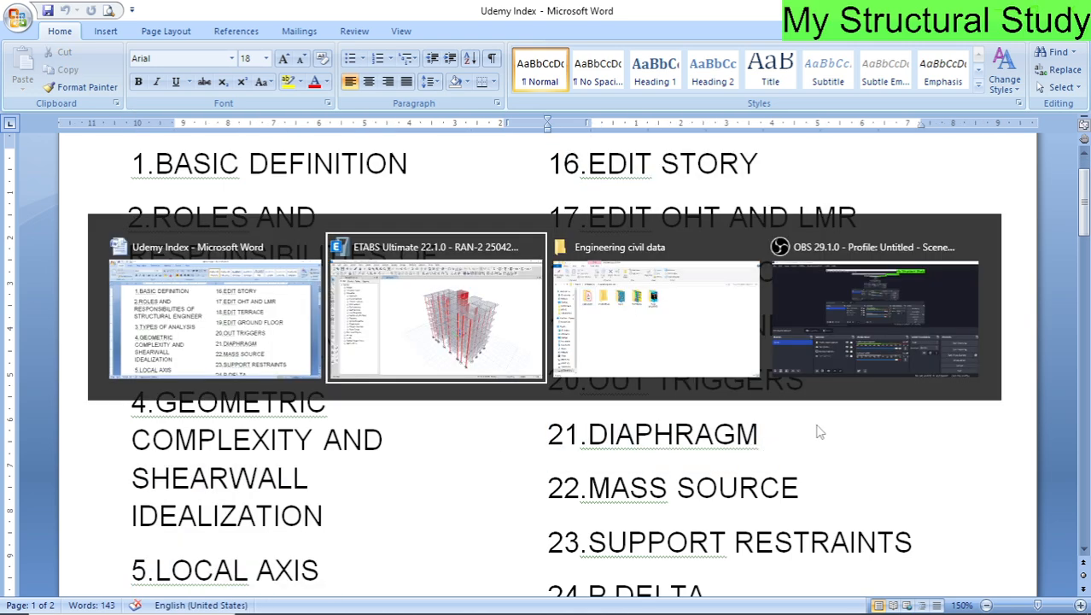
pyautogui.click(364, 48)
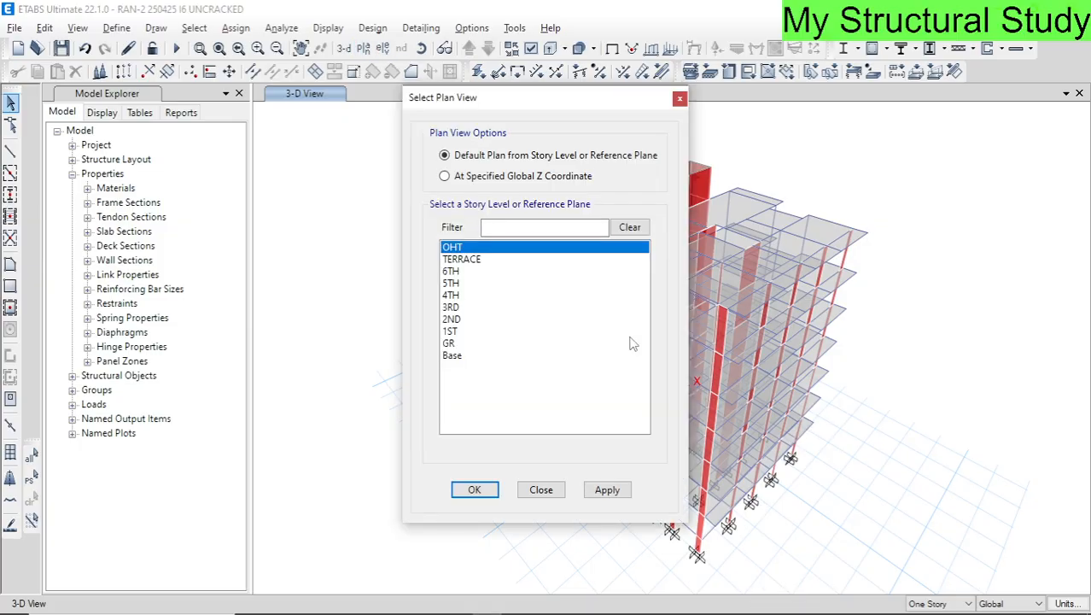
pyautogui.click(465, 258)
pyautogui.click(475, 489)
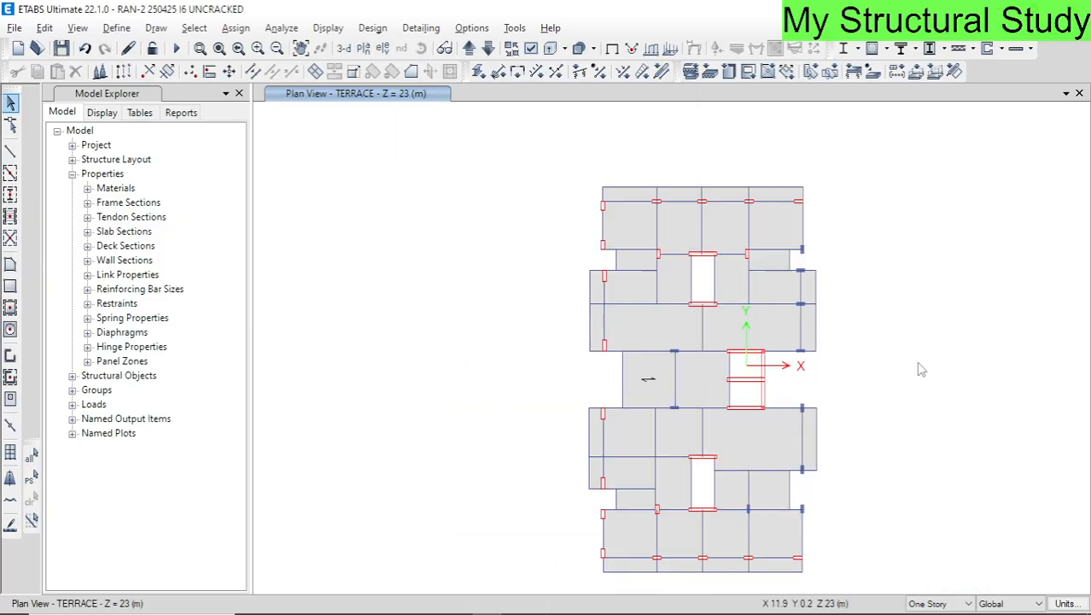
# - Show the diaphragm extents and check them on the storey plans from TERRACE down to GR
pyautogui.click(530, 48)
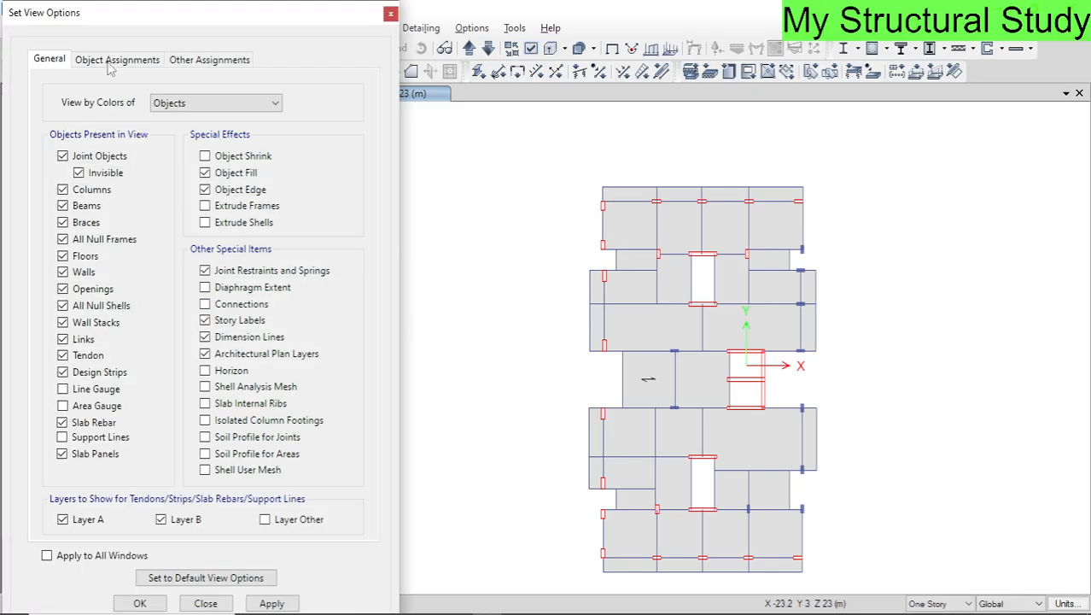
pyautogui.click(258, 289)
pyautogui.click(272, 603)
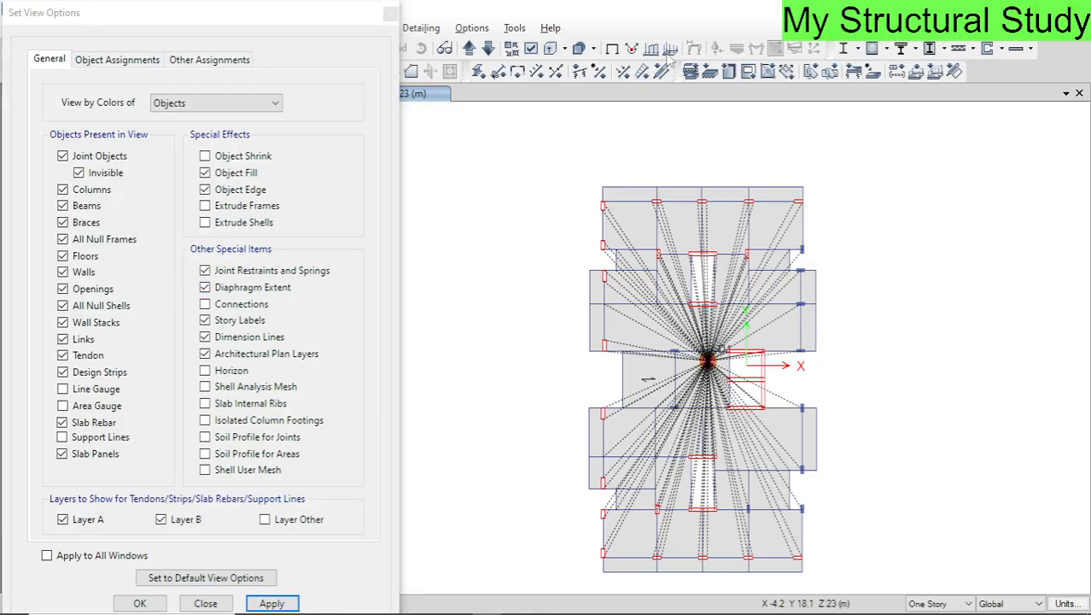
pyautogui.click(488, 49)
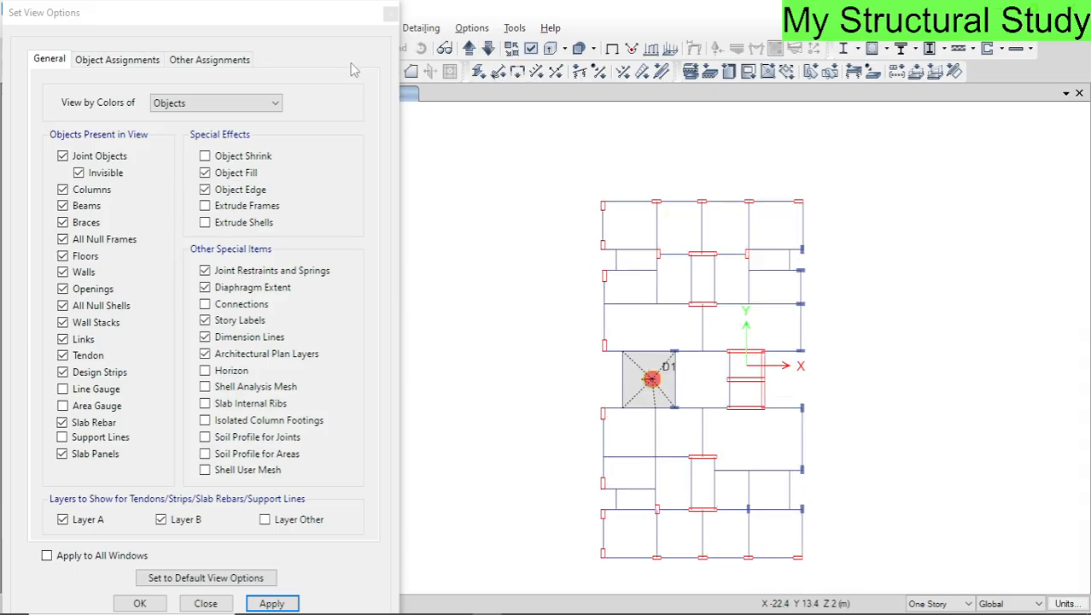
# - Open the definition data of diaphragm D1 for review
pyautogui.moveTo(308, 19); pyautogui.dragTo(348, 211)
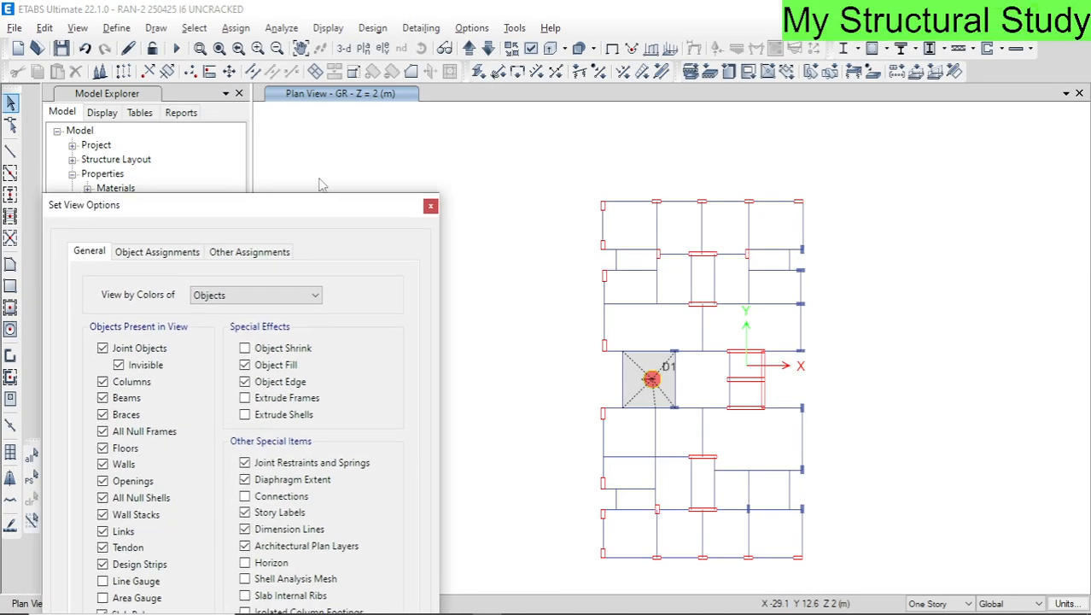
pyautogui.click(117, 29)
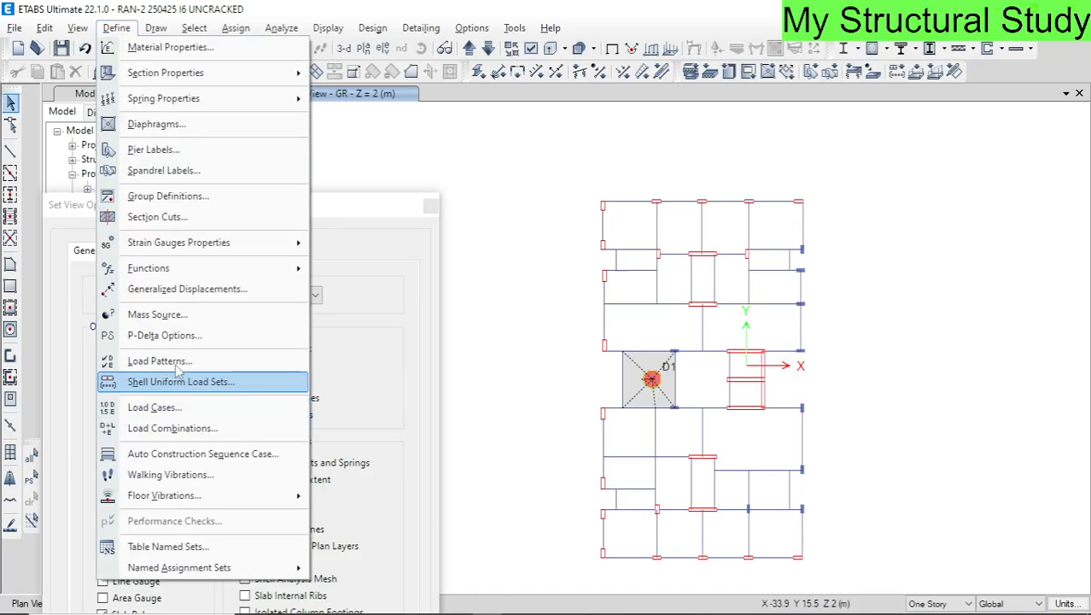
pyautogui.click(158, 124)
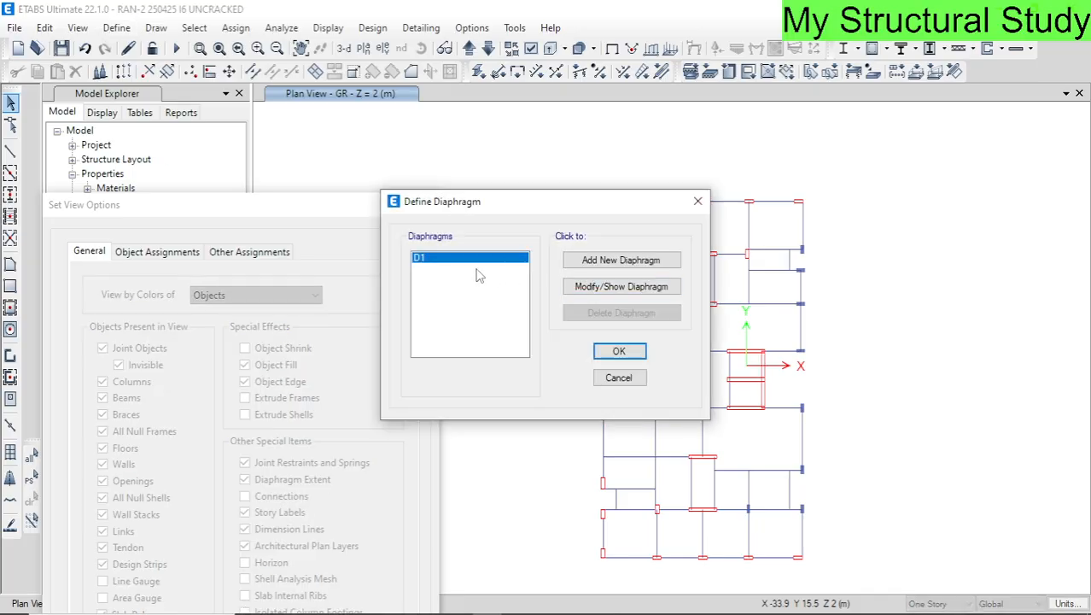
pyautogui.moveTo(556, 200); pyautogui.dragTo(354, 165)
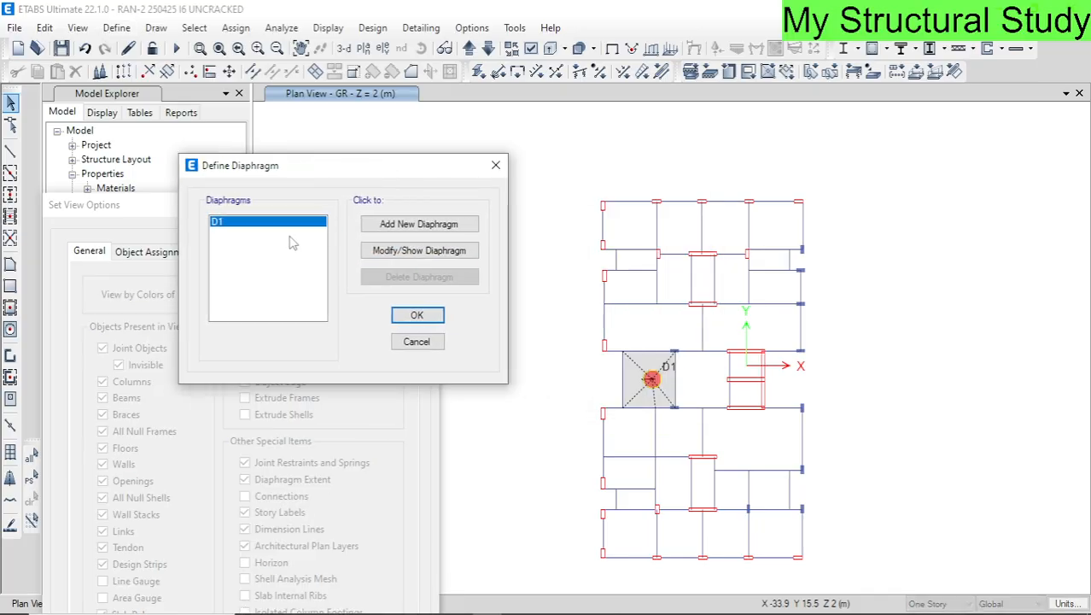
pyautogui.click(419, 250)
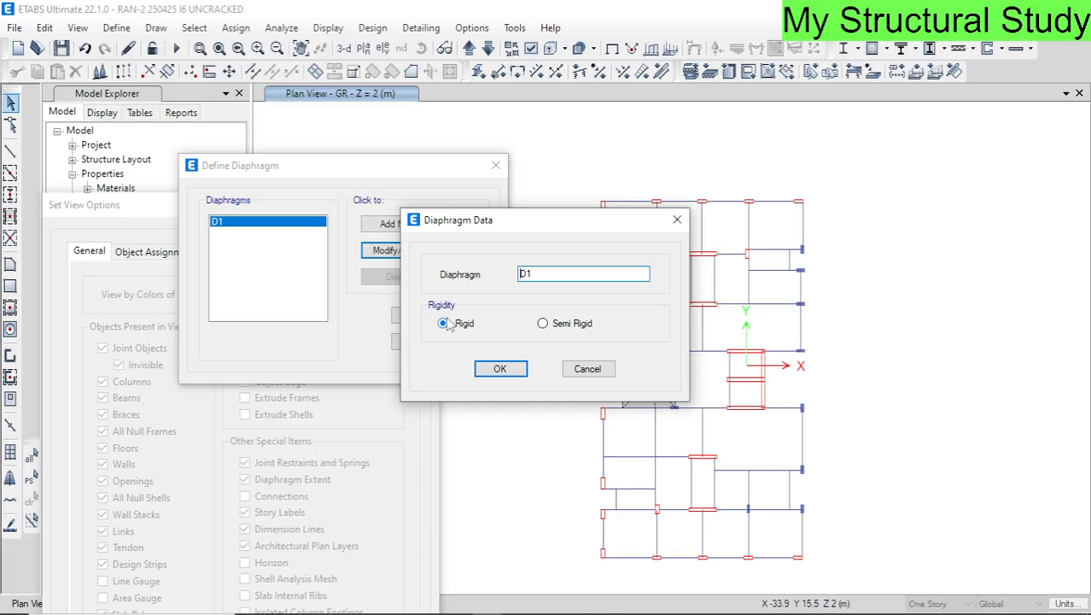
# - Compare the Rigid and Semi Rigid options for diaphragm D1, keep Rigid, and close the diaphragm definitions
pyautogui.click(563, 326)
pyautogui.click(444, 324)
pyautogui.click(562, 329)
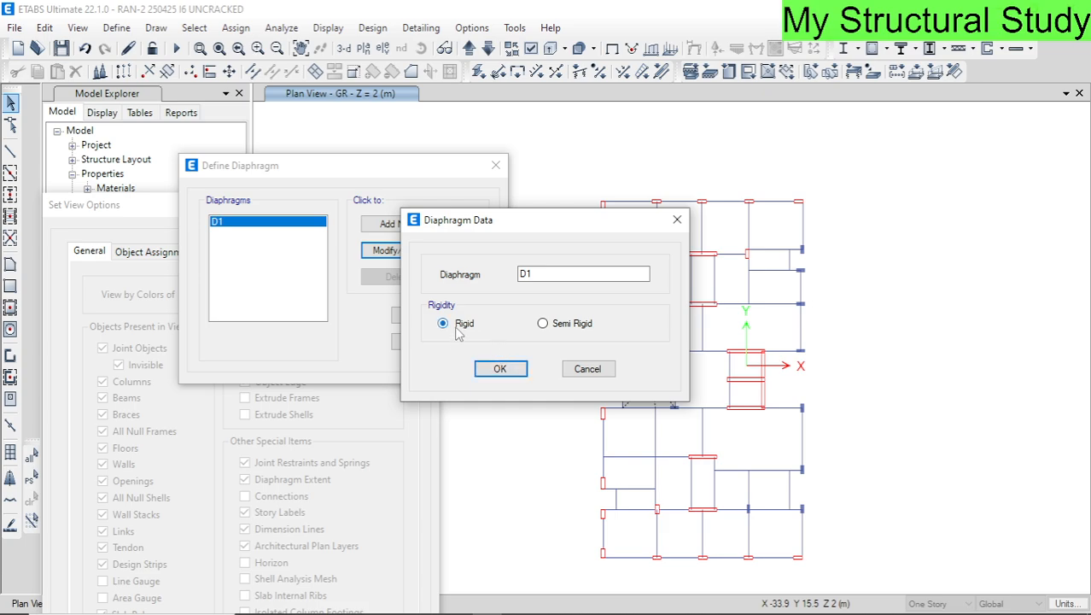
pyautogui.click(505, 371)
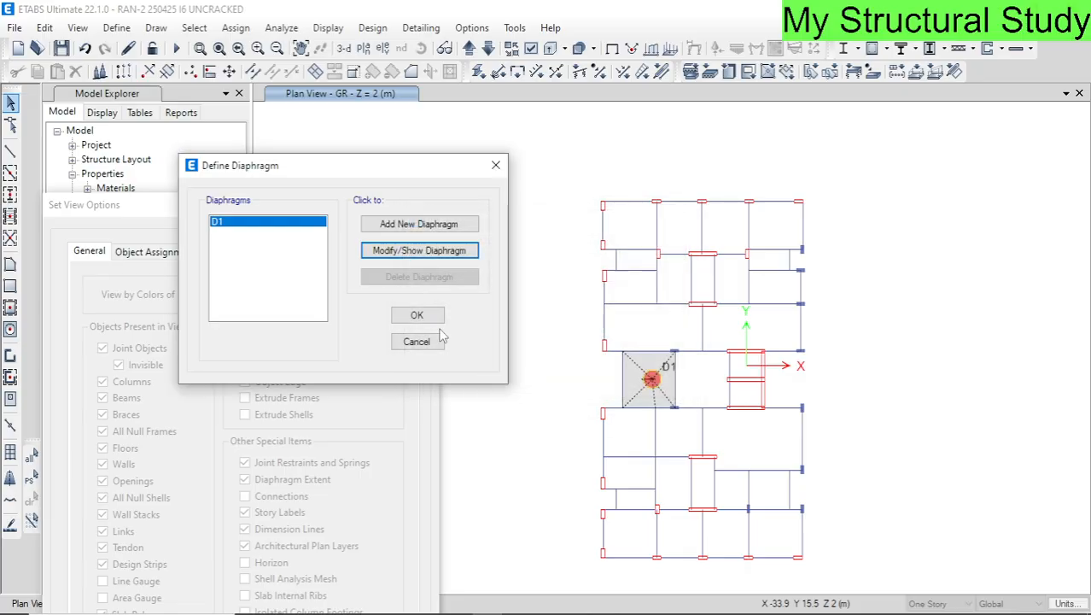
pyautogui.click(417, 316)
# - Check the course index in Word, return to ETABS, and turn Diaphragm Extent off and Horizon on for the GR plan
pyautogui.hotkey('alt', 'Tab')
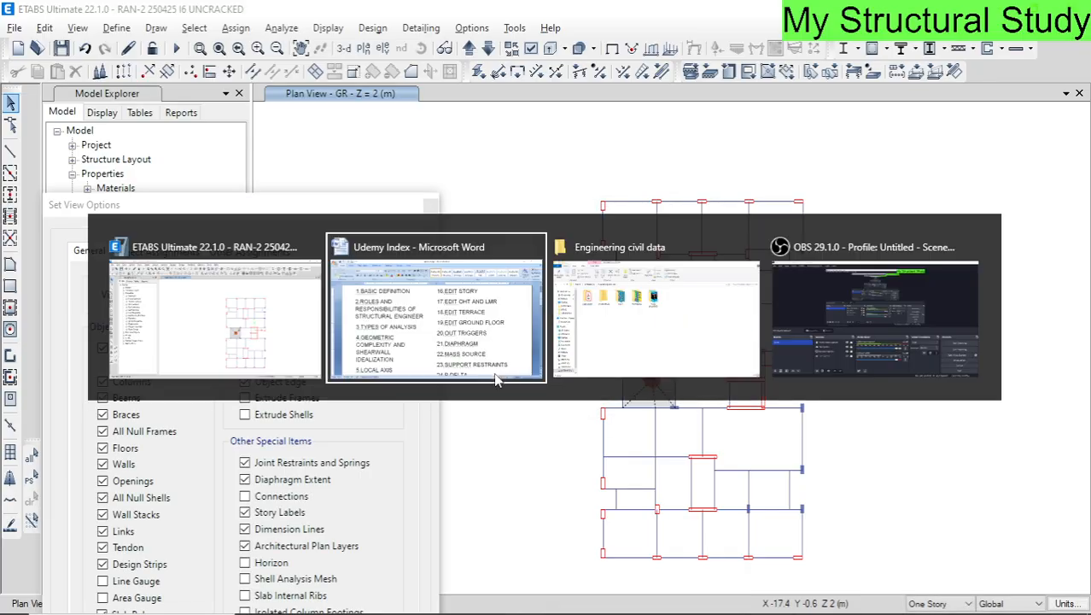
pyautogui.click(498, 376)
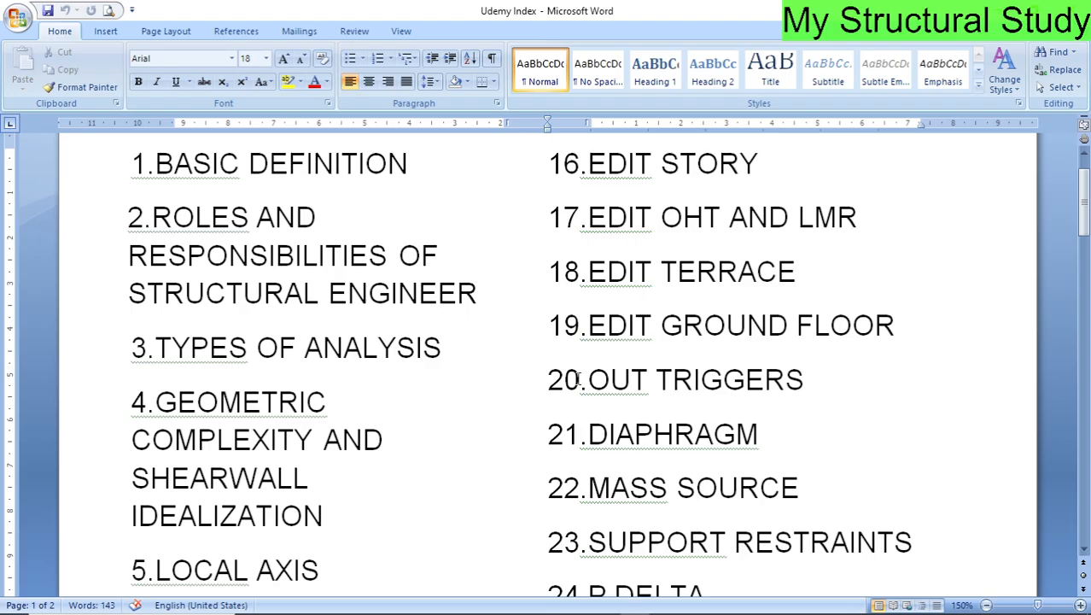
pyautogui.hotkey('alt', 'Tab')
pyautogui.moveTo(302, 209); pyautogui.dragTo(280, 42)
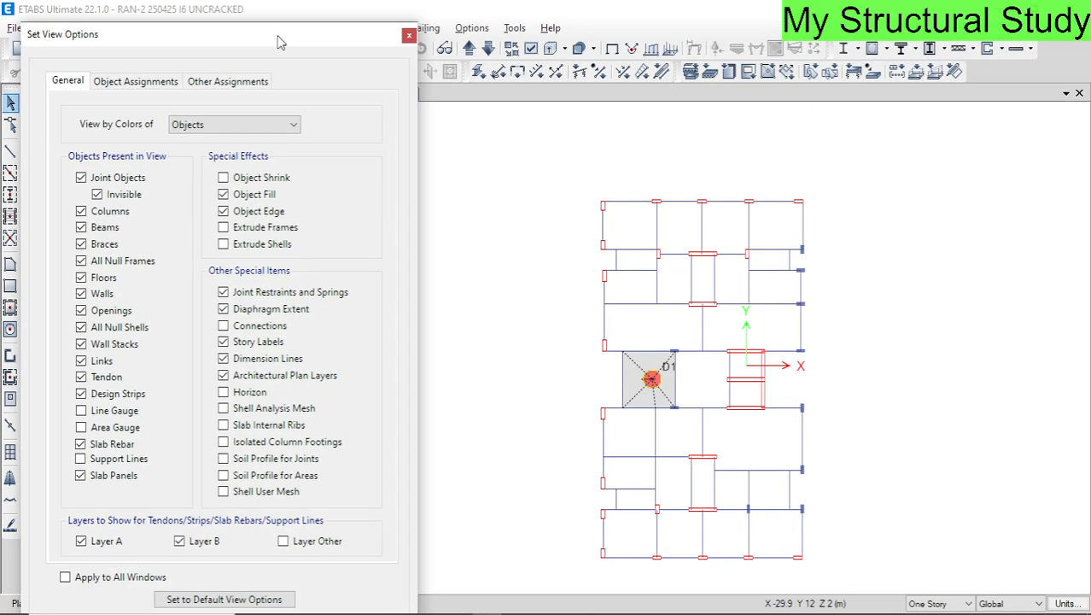
pyautogui.moveTo(281, 42); pyautogui.dragTo(284, 21)
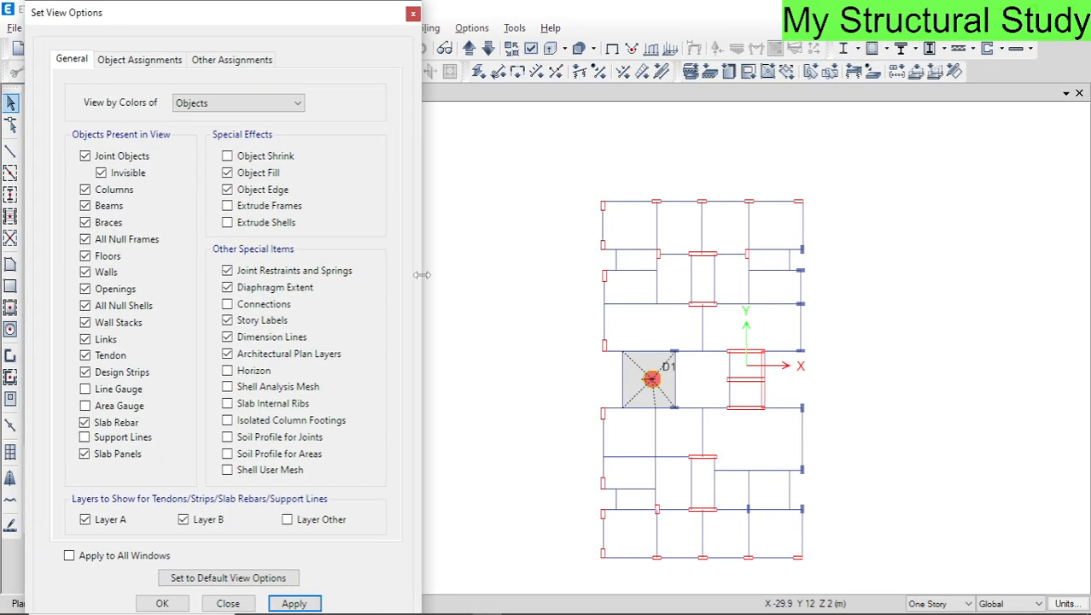
pyautogui.click(291, 602)
# - Switch to the course index in Word and highlight topic 22, Mass Source
pyautogui.hotkey('alt', 'Tab')
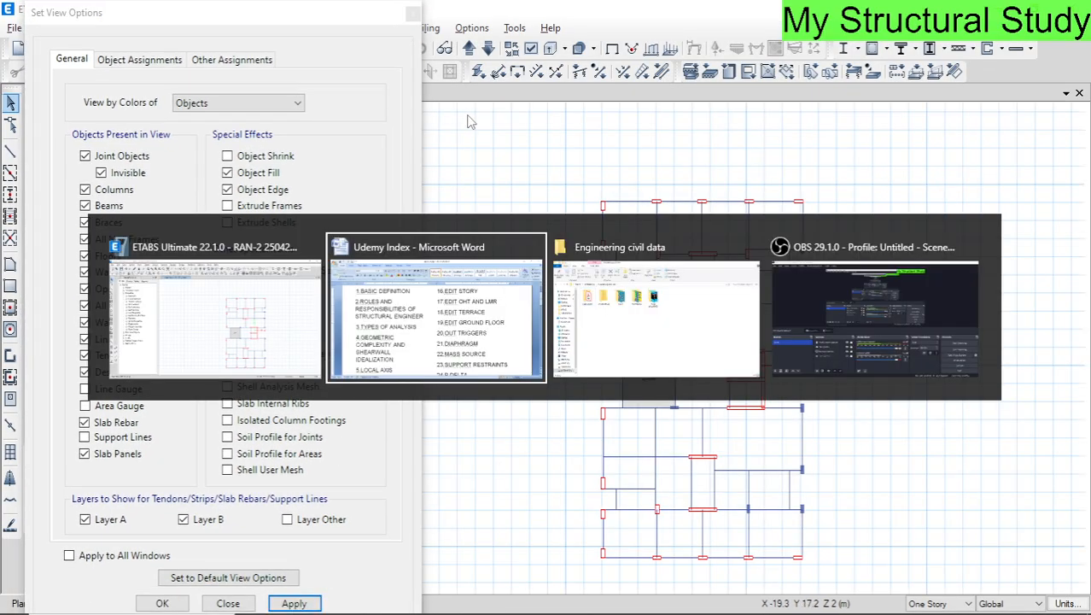
pyautogui.scroll(-1, 846, 274)
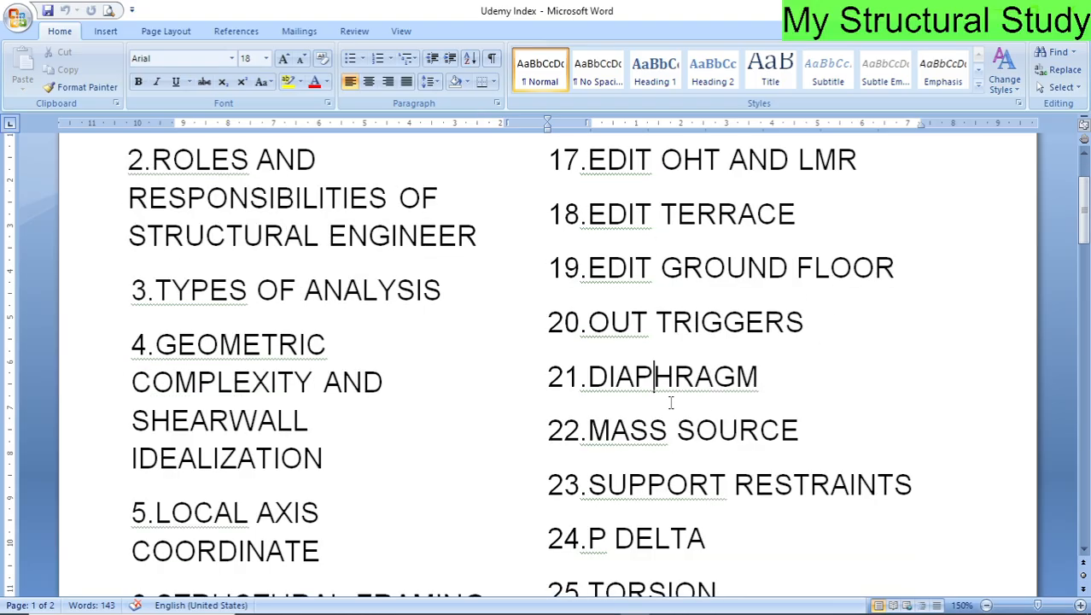
pyautogui.moveTo(584, 431); pyautogui.dragTo(800, 432)
# - Return to ETABS, close the view options, and change the plan view to the TERRACE storey
pyautogui.hotkey('alt', 'Tab')
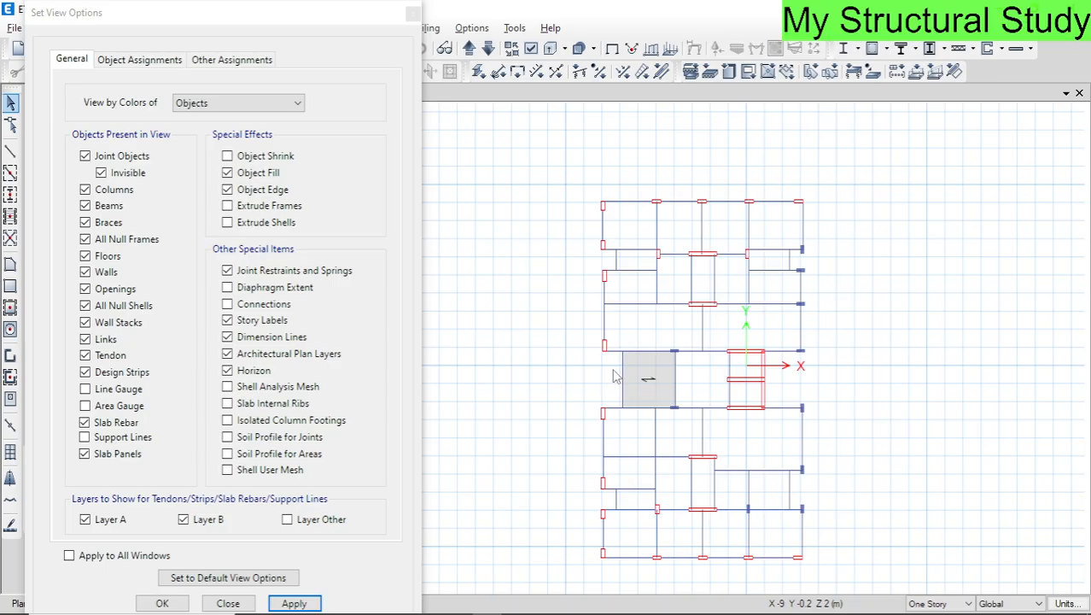
pyautogui.click(227, 604)
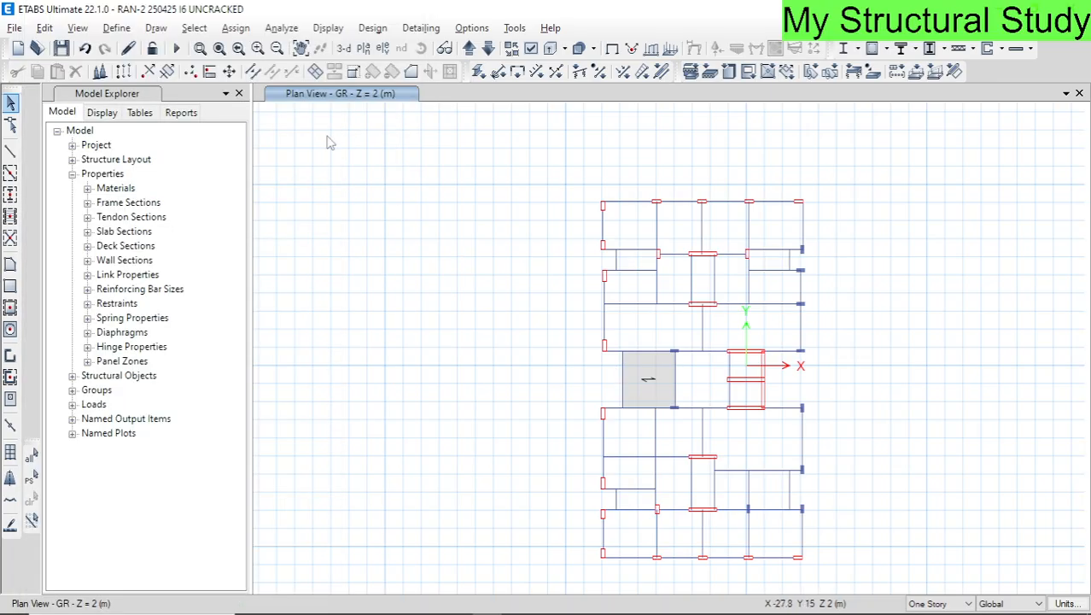
pyautogui.click(487, 49)
pyautogui.click(487, 49)
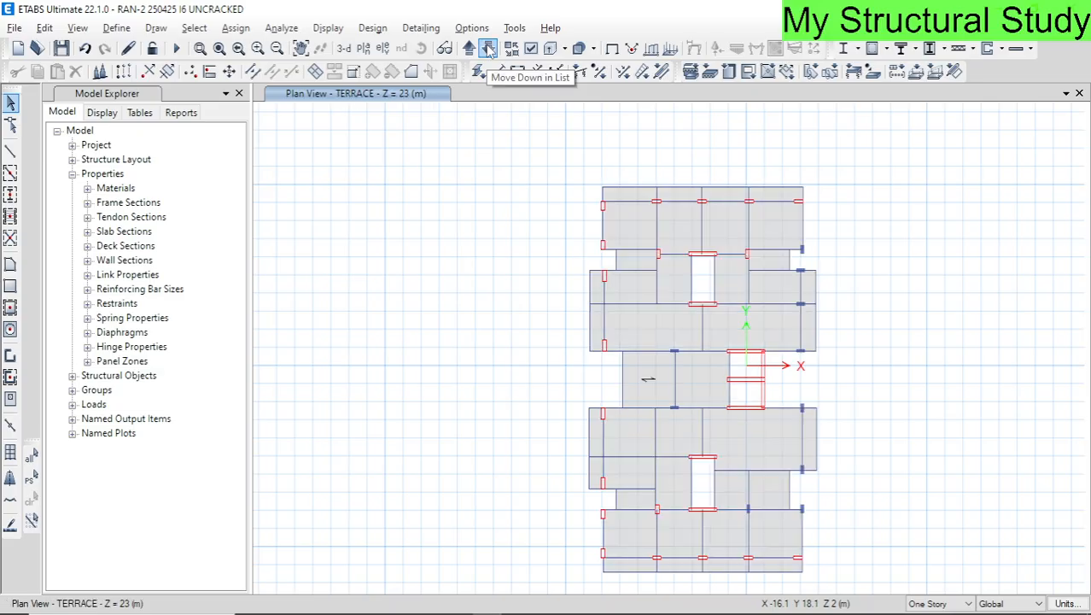
# - Open the data of the mass source named MASS SOURCE
pyautogui.click(115, 28)
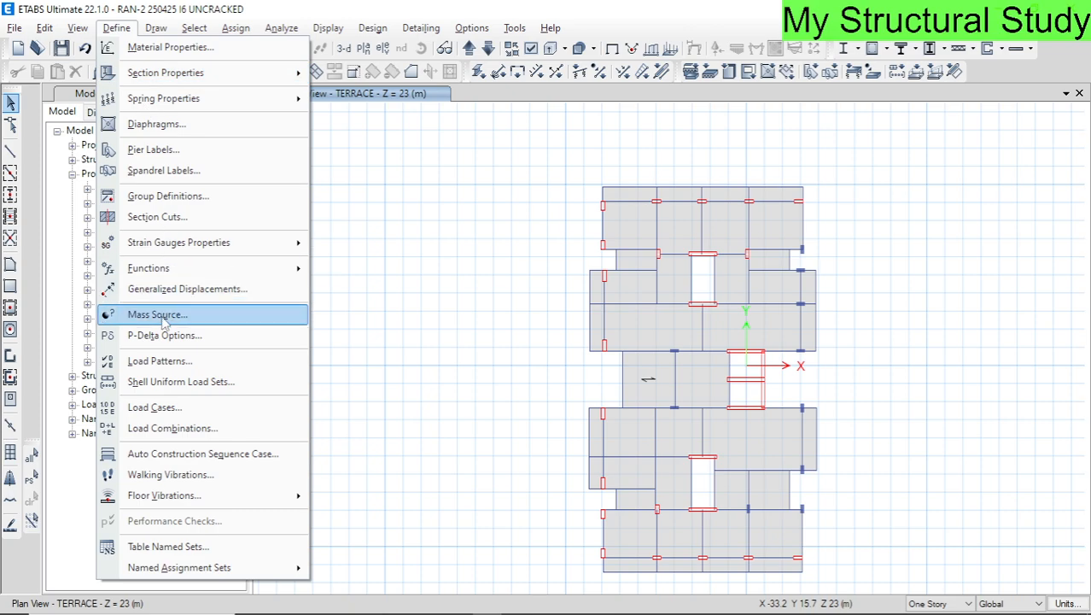
pyautogui.click(309, 310)
pyautogui.moveTo(455, 196); pyautogui.dragTo(253, 158)
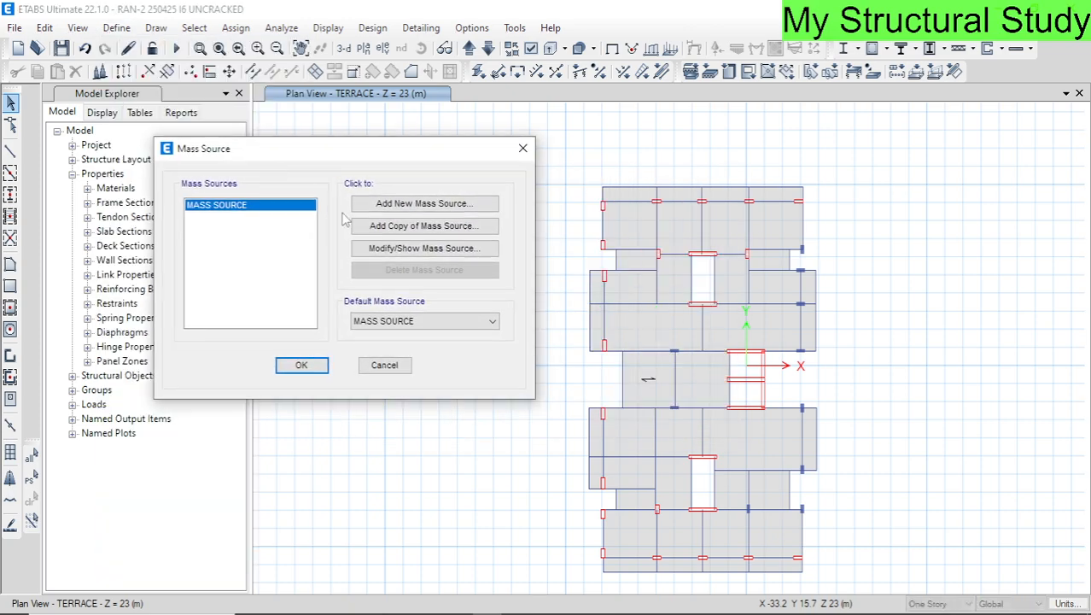
pyautogui.click(425, 250)
# - Examine the Dead and Live load pattern mass multipliers, and close the mass source definitions
pyautogui.click(698, 248)
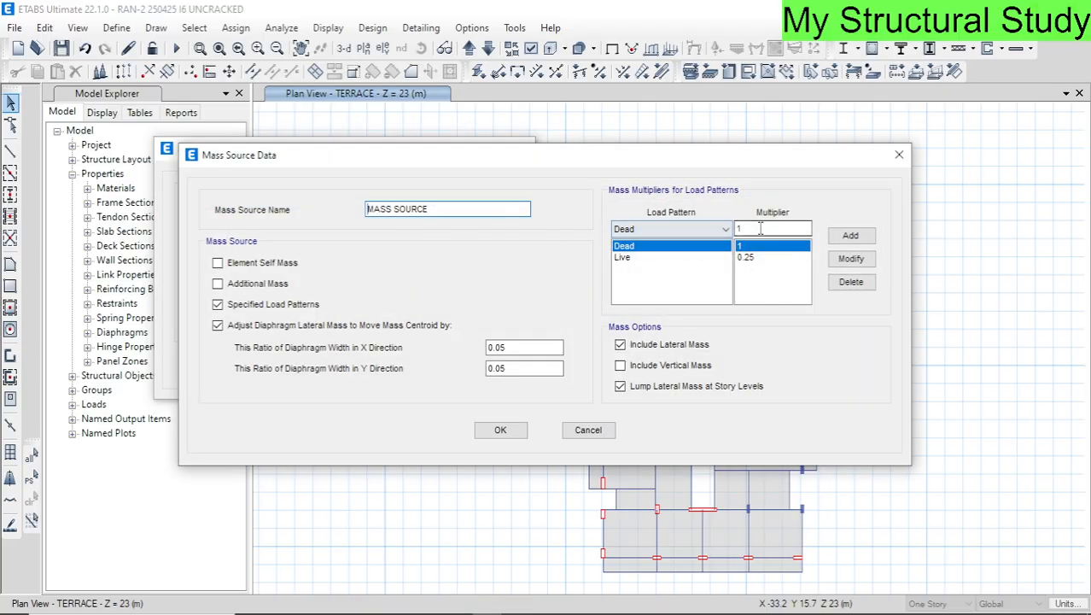
pyautogui.click(651, 257)
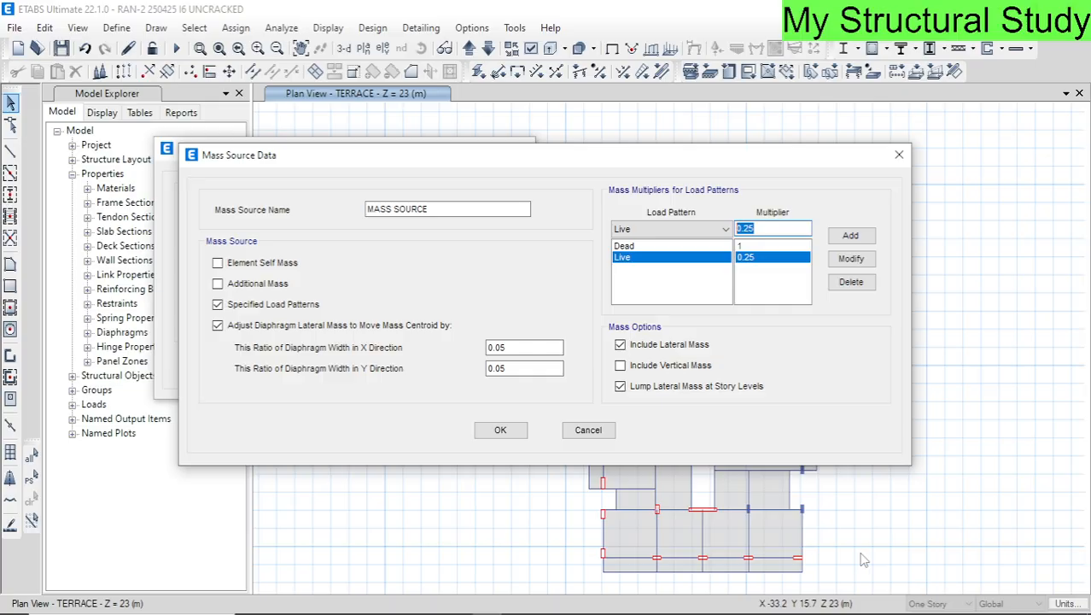
pyautogui.click(767, 228)
pyautogui.moveTo(575, 155); pyautogui.dragTo(564, 96)
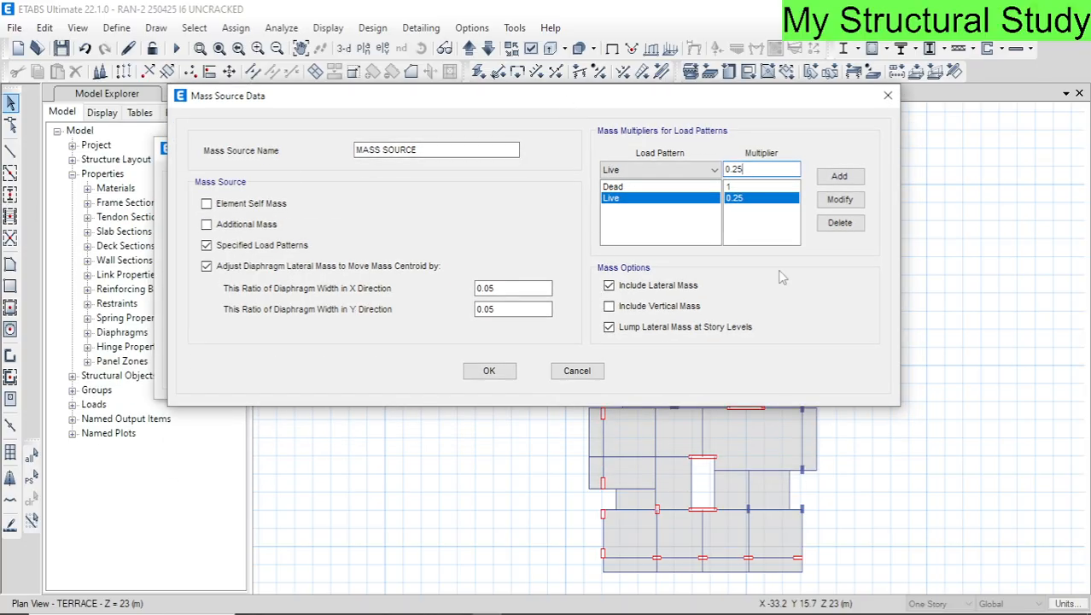
pyautogui.click(490, 371)
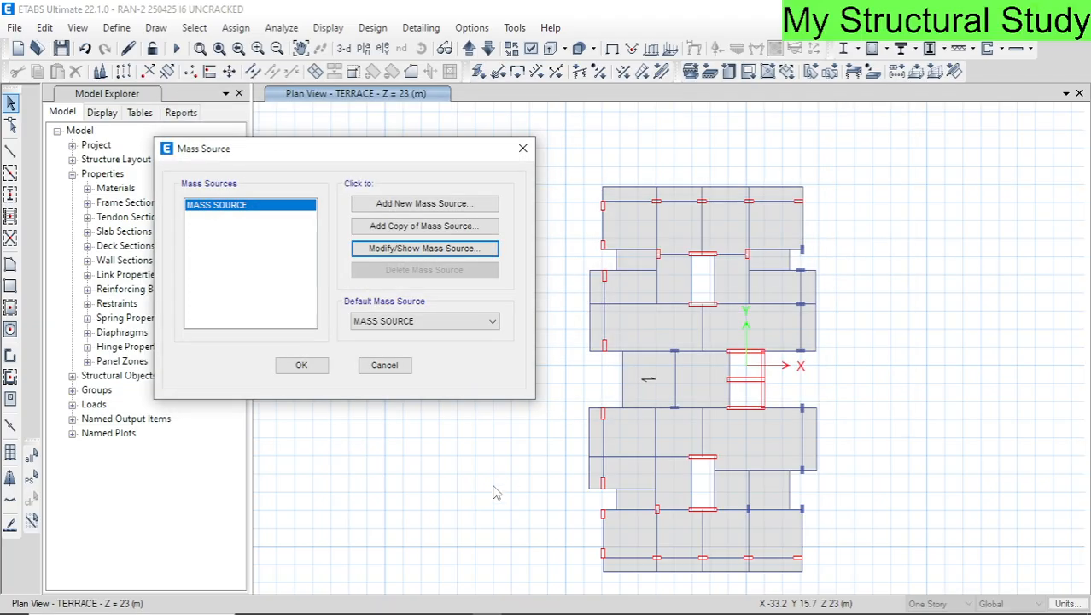
pyautogui.click(302, 365)
# - Switch to the course index in Word and highlight topic 23, Support Restraints
pyautogui.hotkey('alt', 'Tab')
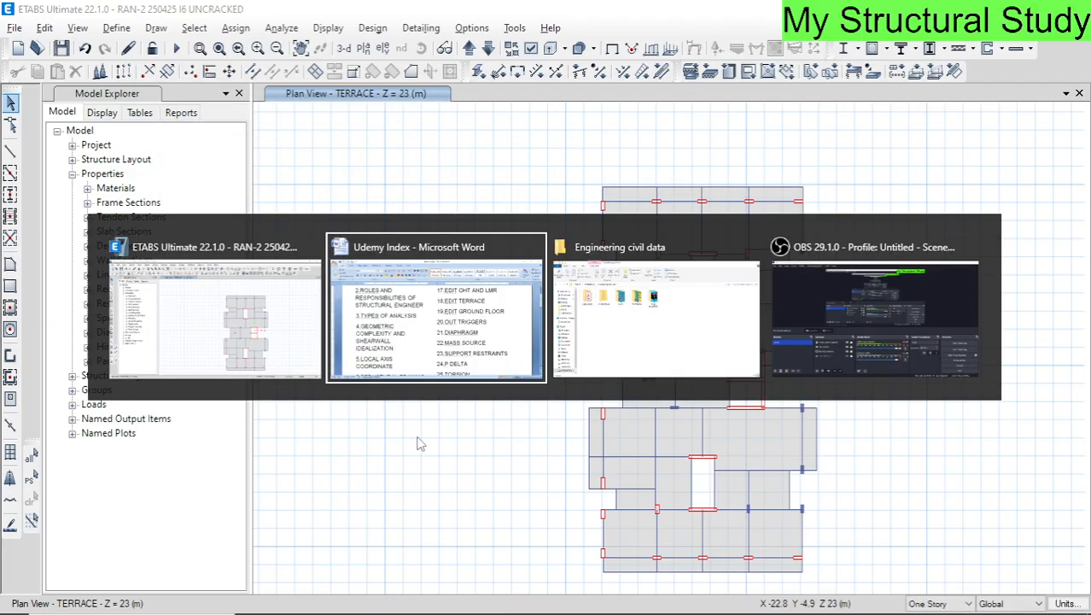
pyautogui.scroll(-1, 708, 384)
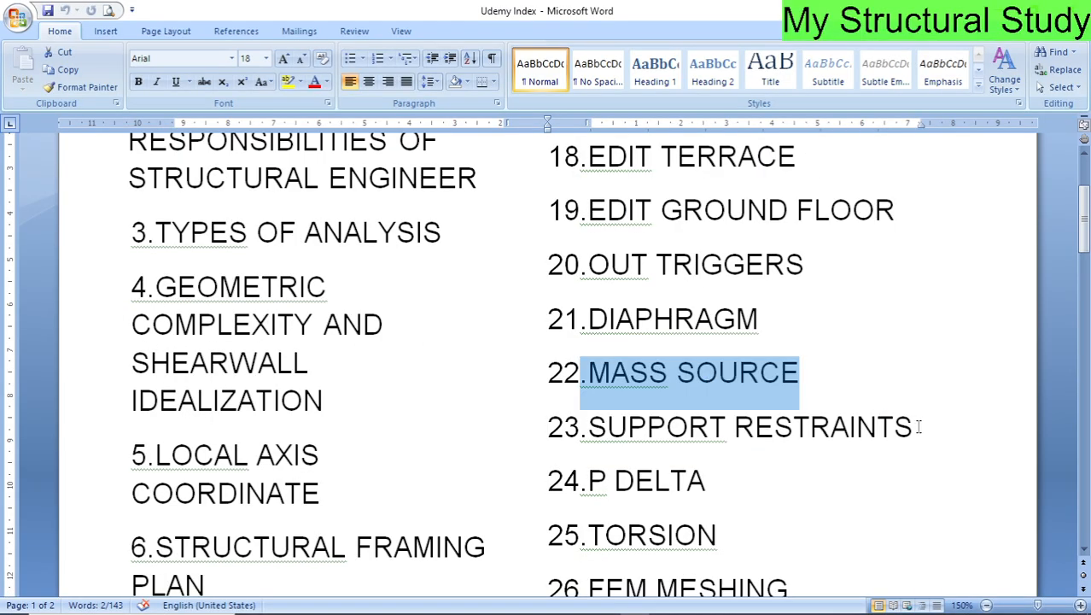
pyautogui.moveTo(918, 426); pyautogui.dragTo(584, 427)
# - Return to ETABS, show the whole building in 3D, and inspect the supports at the column and wall bases
pyautogui.hotkey('alt', 'Tab')
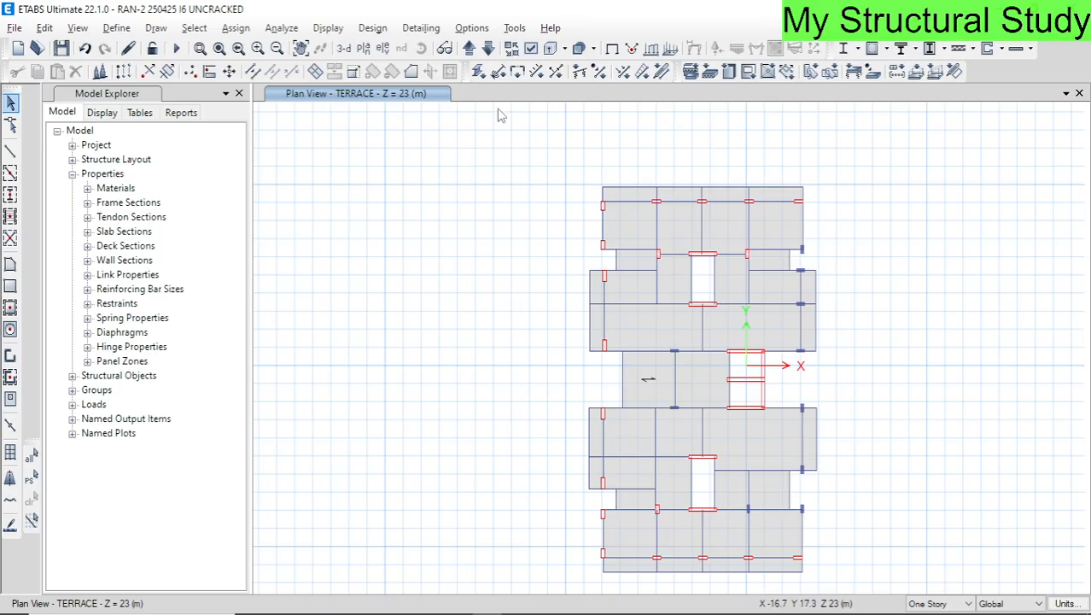
pyautogui.click(343, 48)
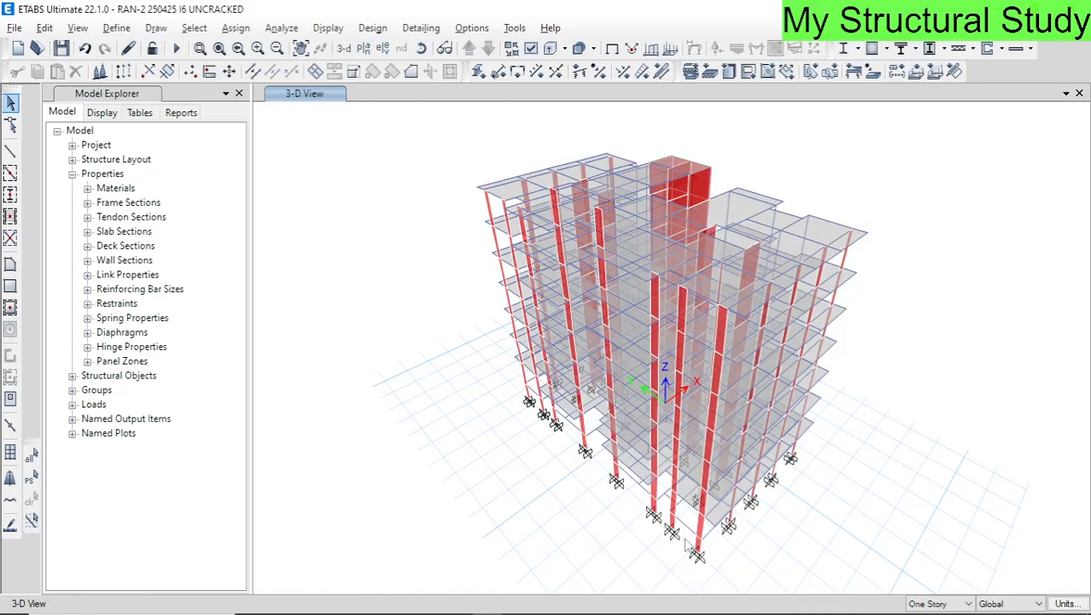
pyautogui.scroll(3, 679, 570)
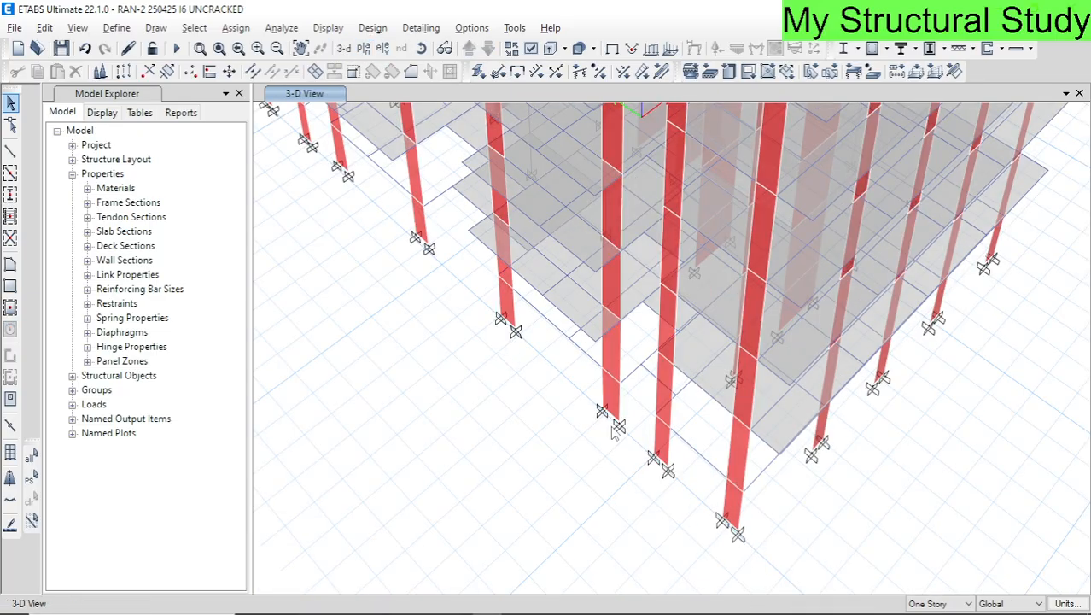
pyautogui.scroll(-3, 613, 431)
pyautogui.click(422, 49)
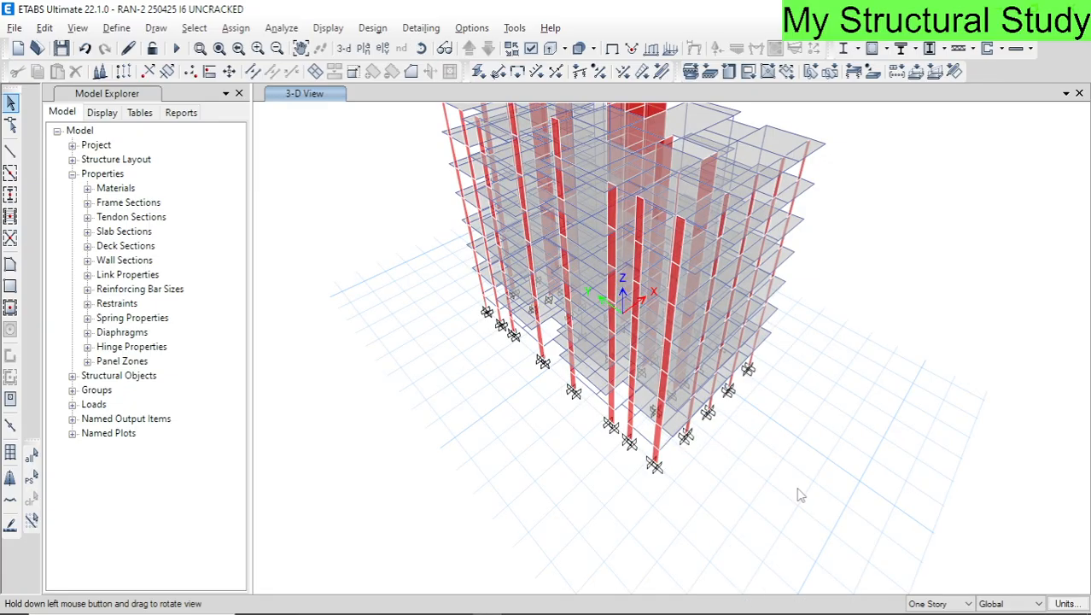
pyautogui.moveTo(800, 495); pyautogui.dragTo(630, 440)
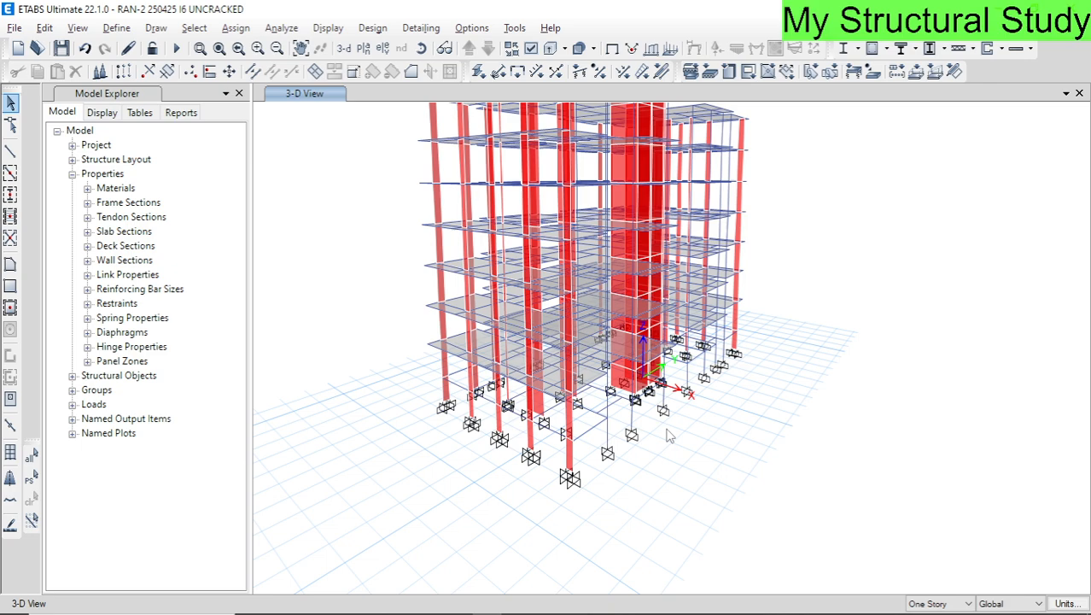
pyautogui.scroll(3, 671, 436)
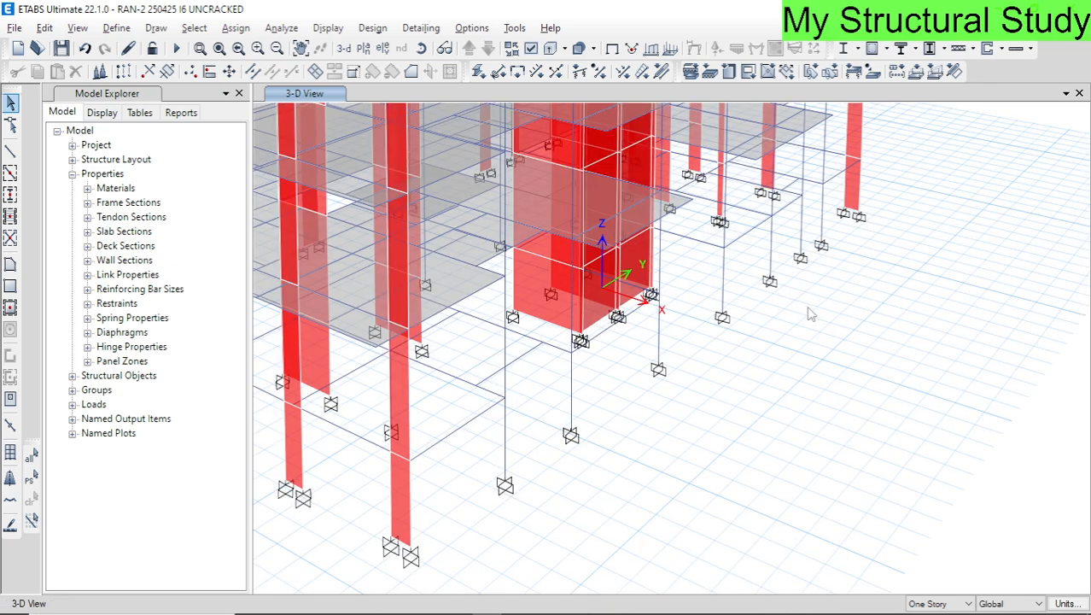
# - Preview the fast restraint presets in the joint restraint assignment, ending with the fixed support, and close it without applying
pyautogui.click(236, 27)
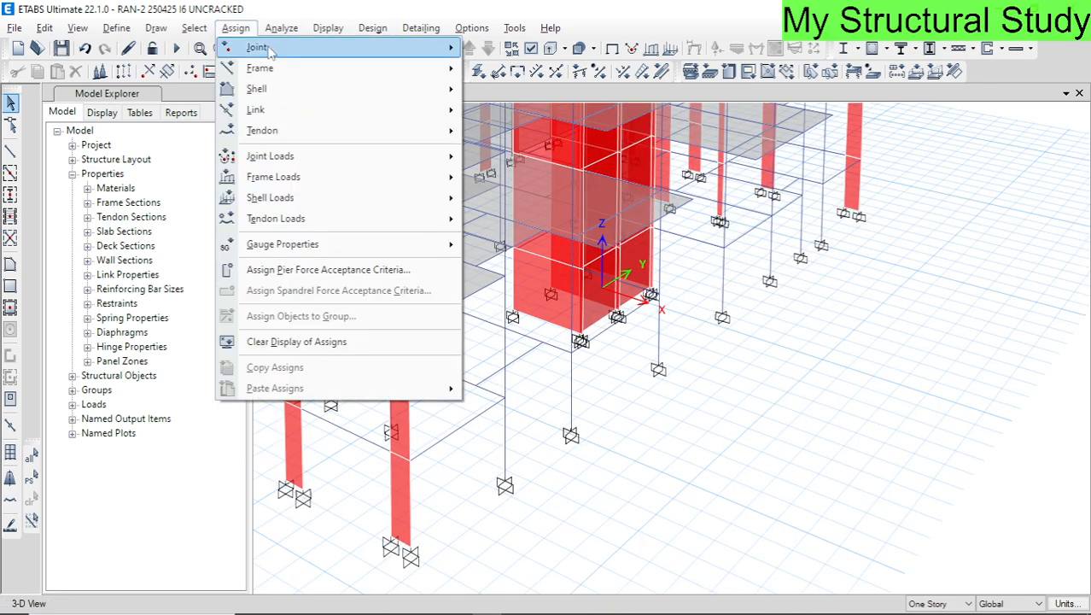
pyautogui.moveTo(270, 49)
pyautogui.click(545, 48)
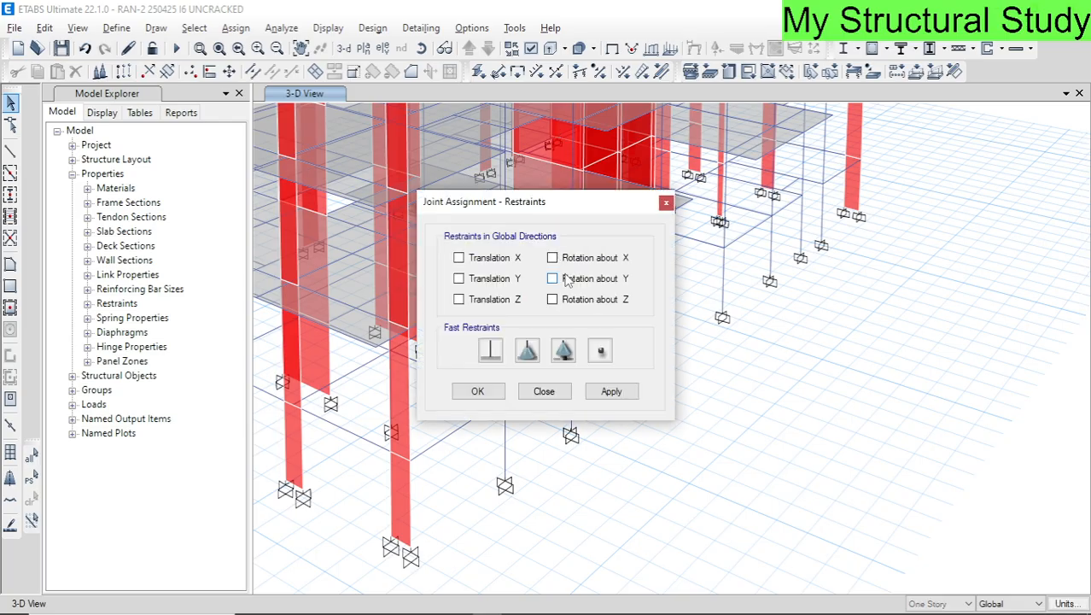
pyautogui.click(490, 352)
pyautogui.click(527, 352)
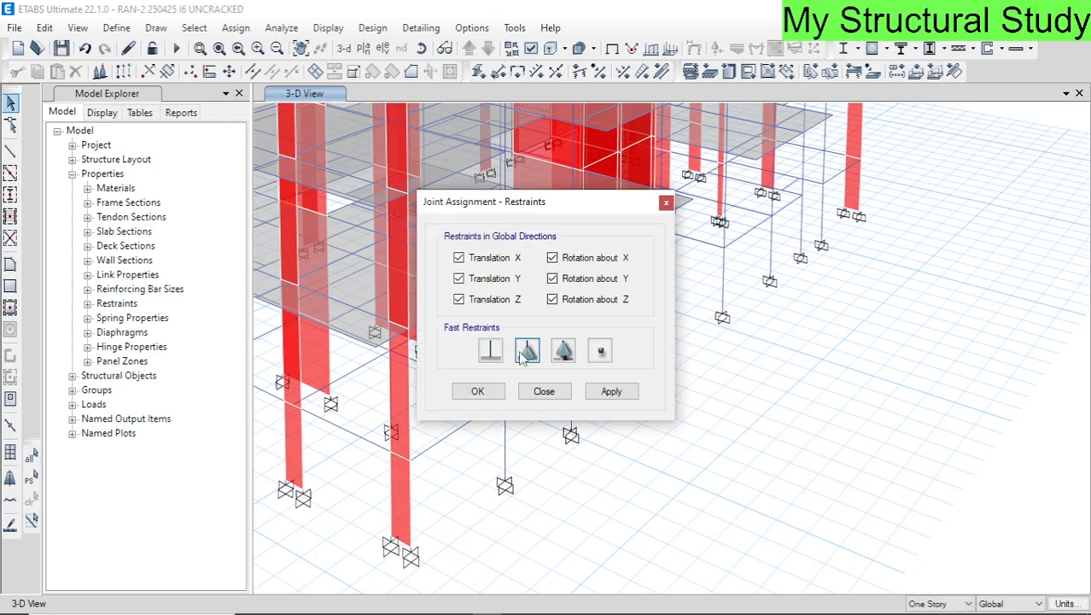
pyautogui.click(563, 351)
pyautogui.click(601, 351)
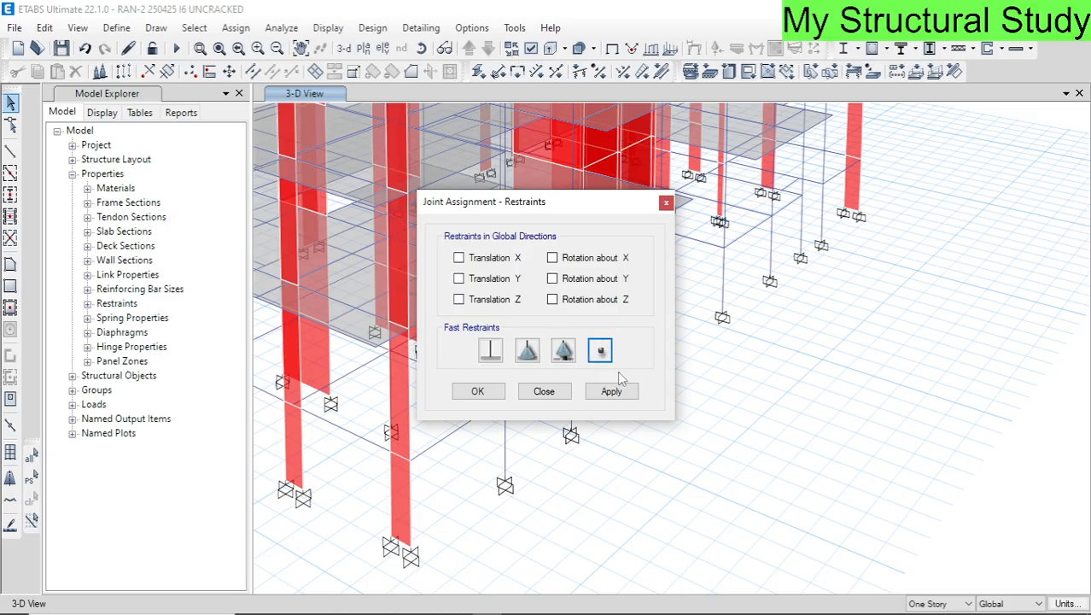
pyautogui.click(490, 351)
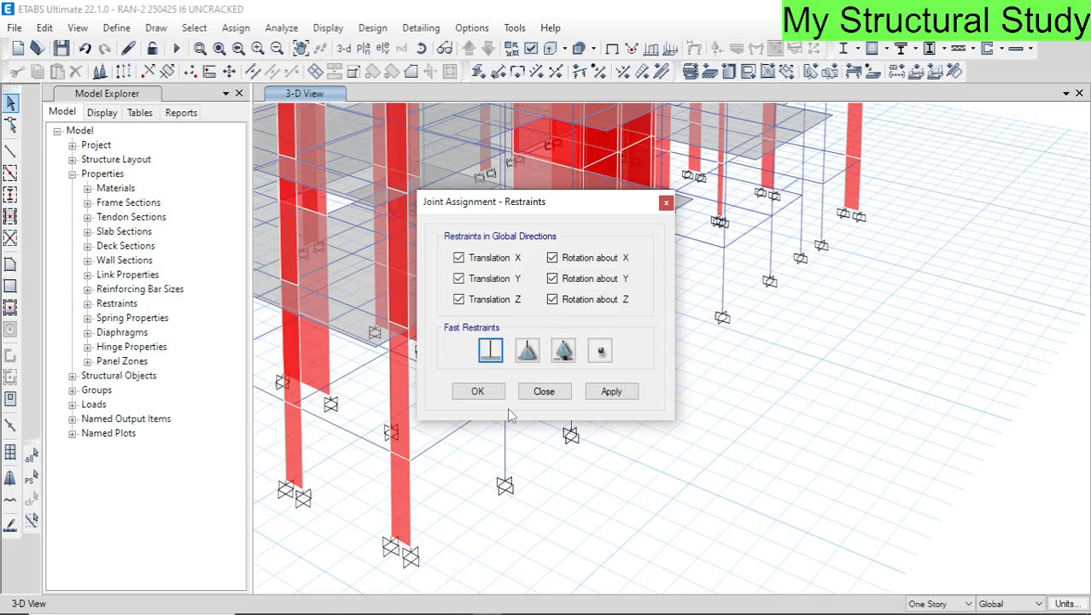
pyautogui.click(544, 392)
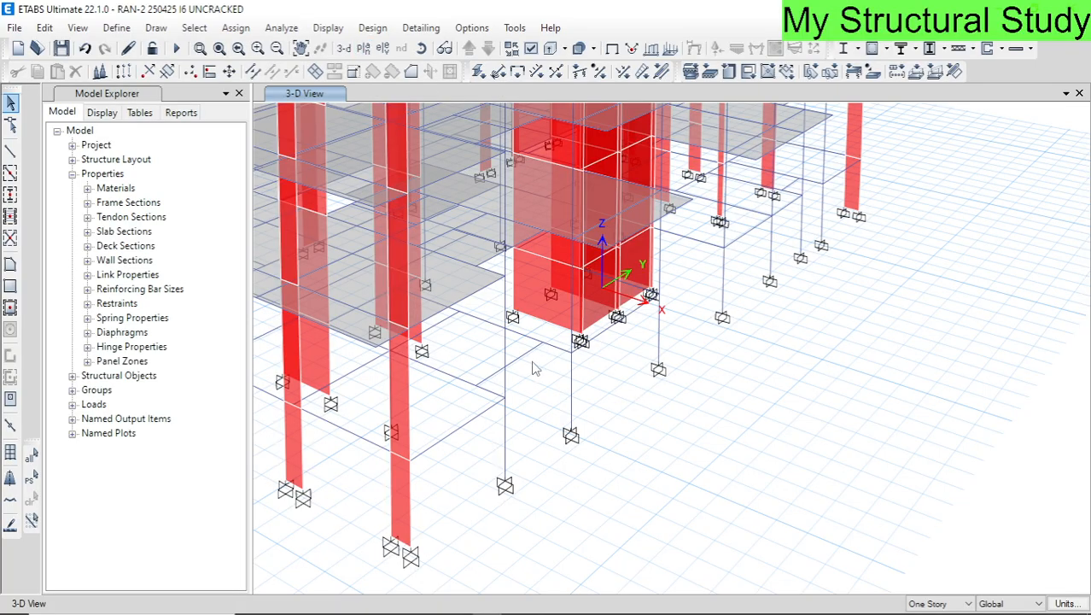
# - Display the GR storey in plan and inspect its columns and walls in a 3D view of that storey
pyautogui.click(363, 48)
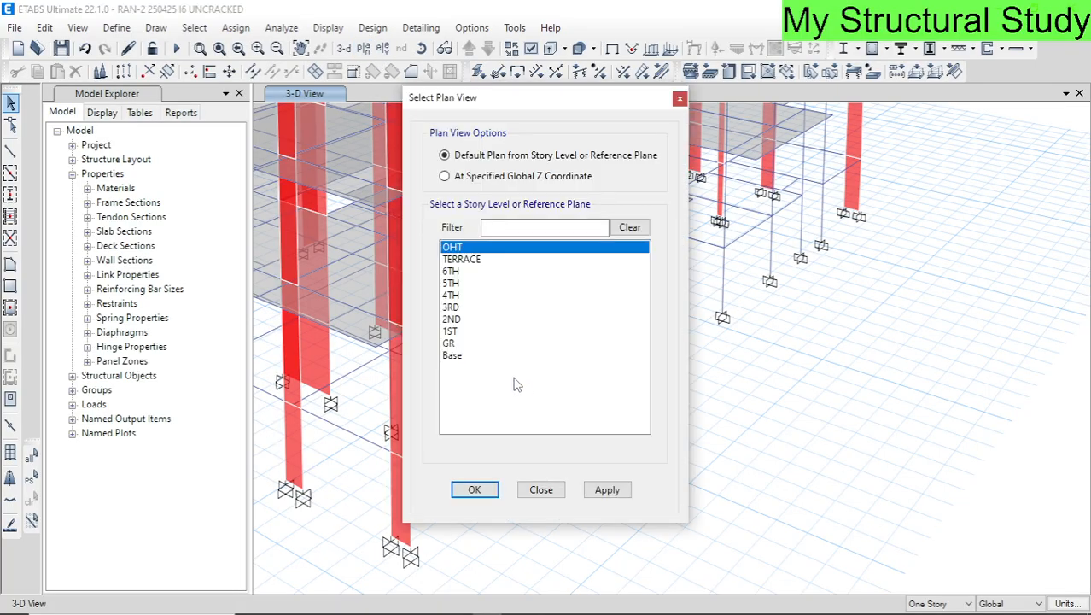
pyautogui.click(459, 344)
pyautogui.click(473, 489)
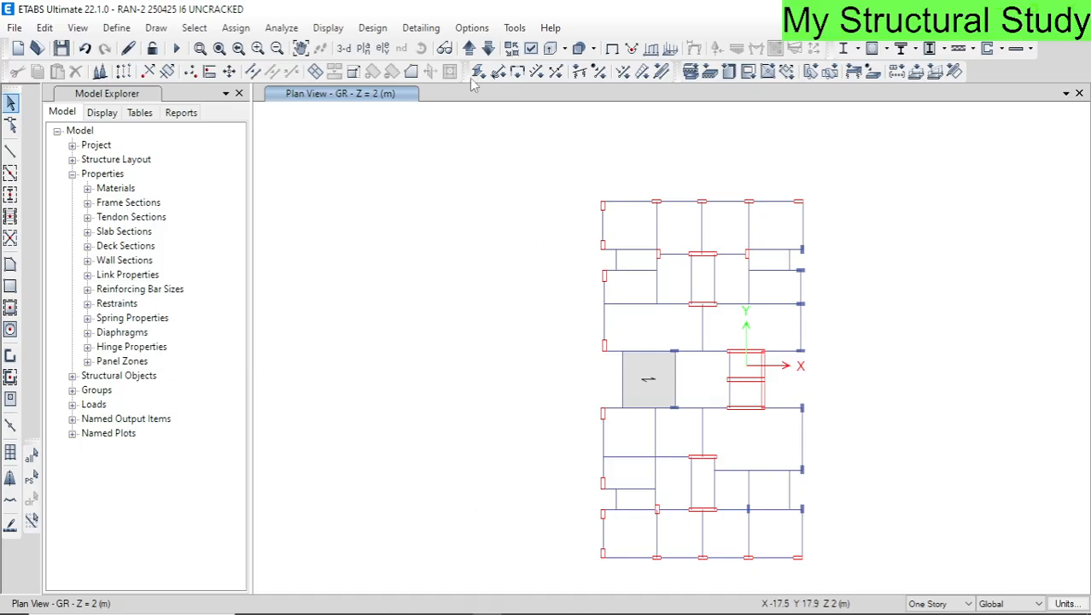
pyautogui.click(444, 49)
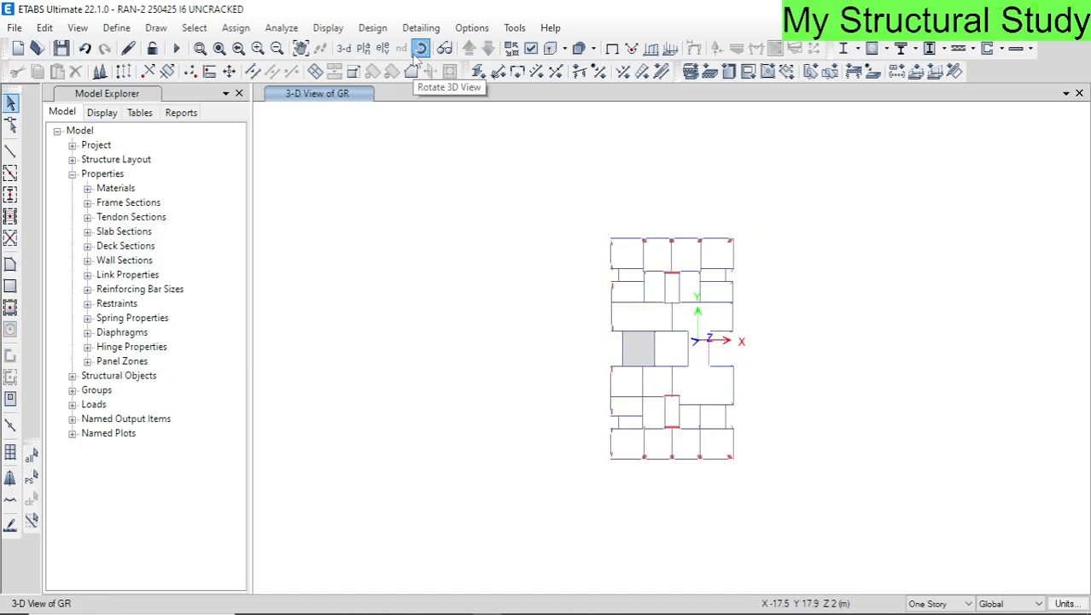
pyautogui.click(421, 49)
pyautogui.moveTo(489, 472); pyautogui.dragTo(524, 369)
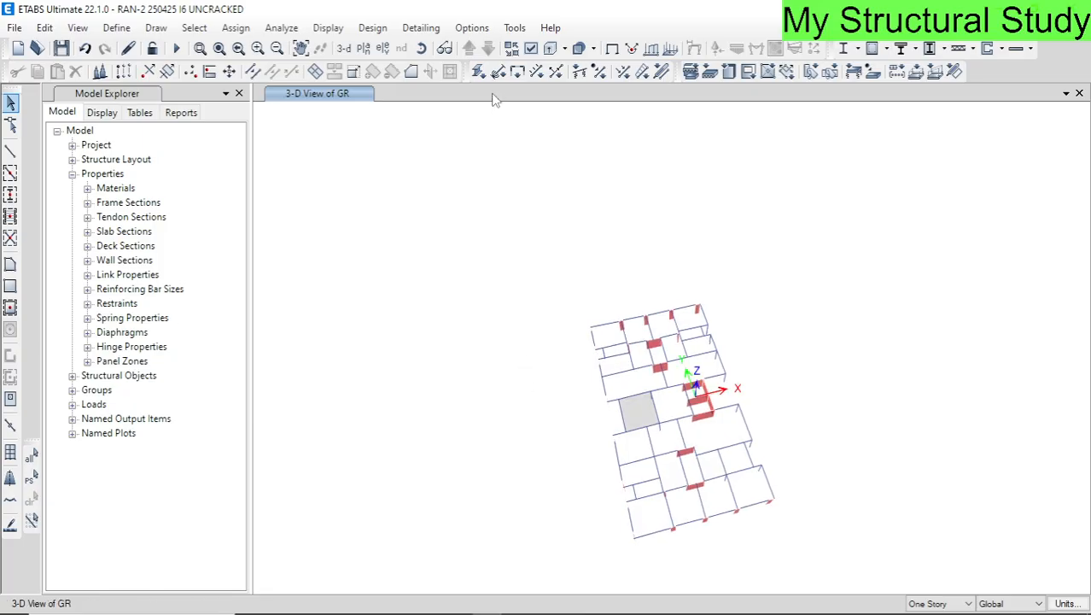
pyautogui.scroll(-3, 614, 205)
pyautogui.scroll(8, 629, 341)
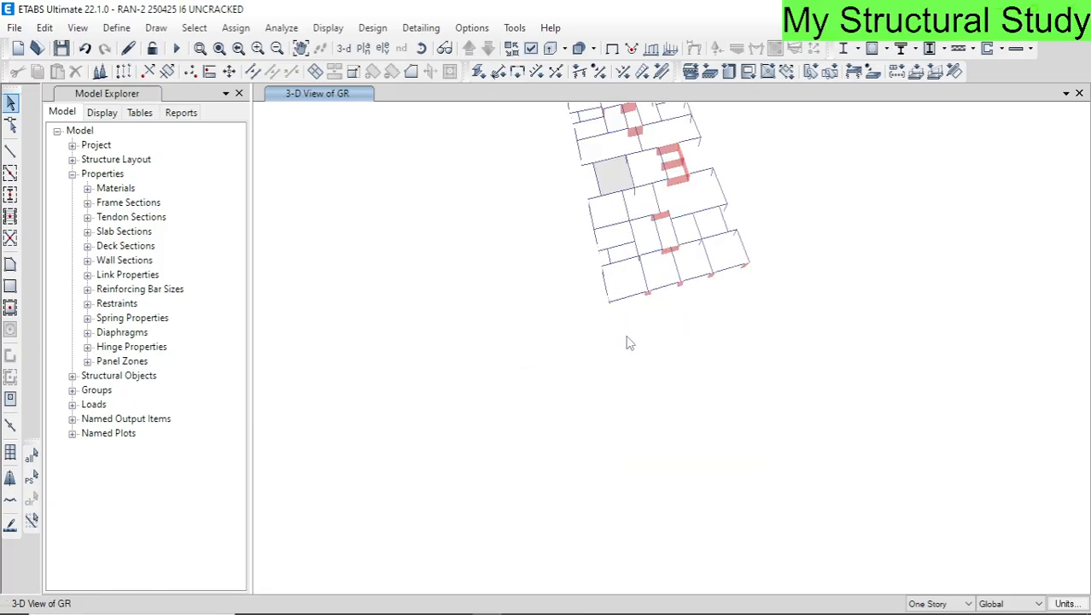
pyautogui.click(421, 48)
pyautogui.moveTo(520, 380); pyautogui.dragTo(584, 306)
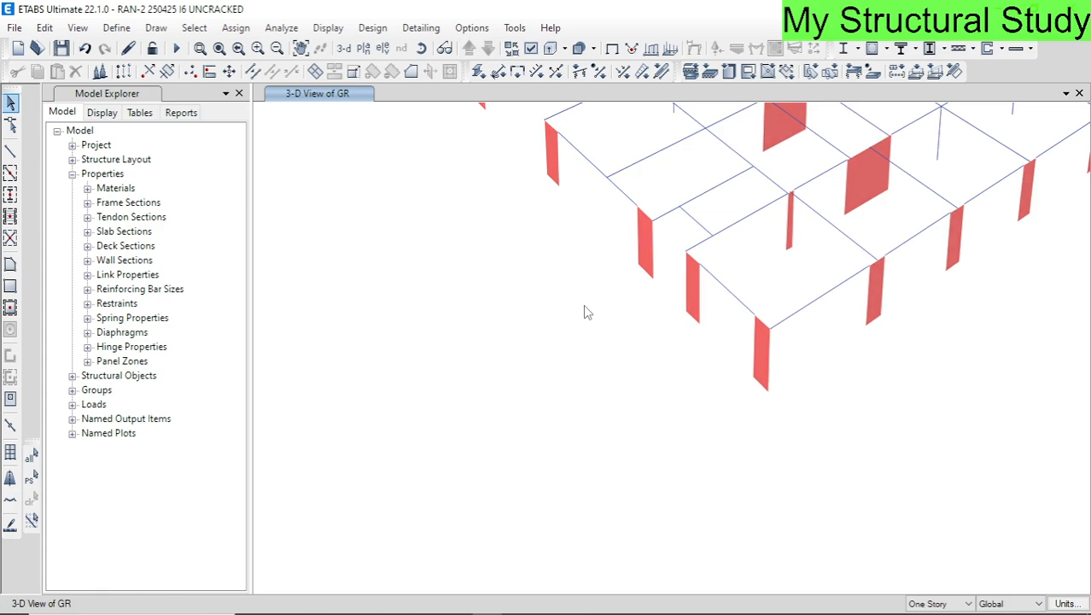
# - Display the plan view of the Base level
pyautogui.click(362, 48)
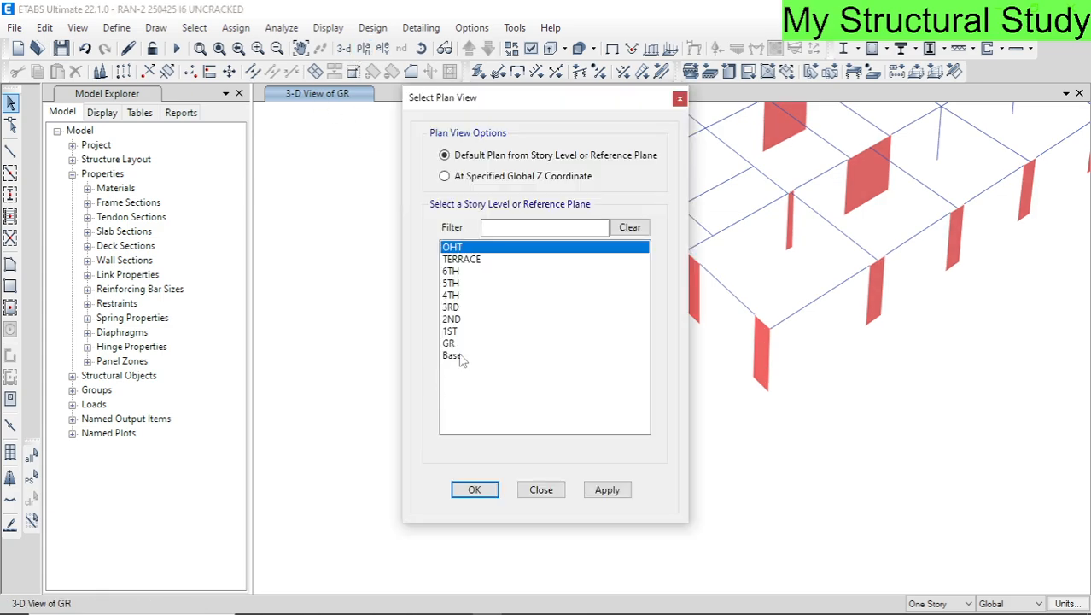
pyautogui.click(459, 357)
pyautogui.click(475, 489)
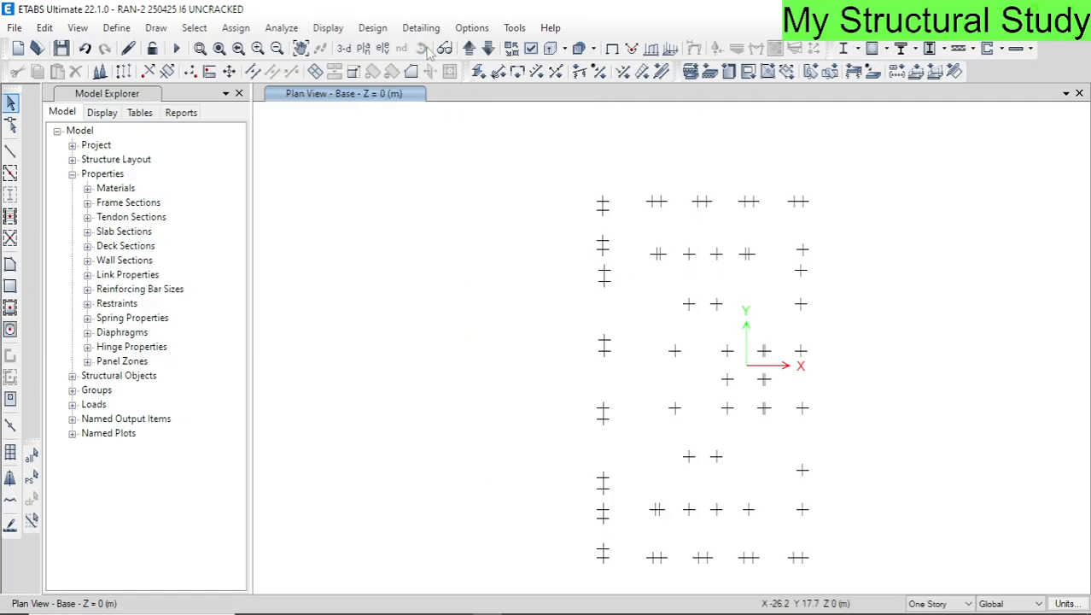
# - Return to the 3D view of the building and examine the base support symbols from several angles
pyautogui.click(421, 49)
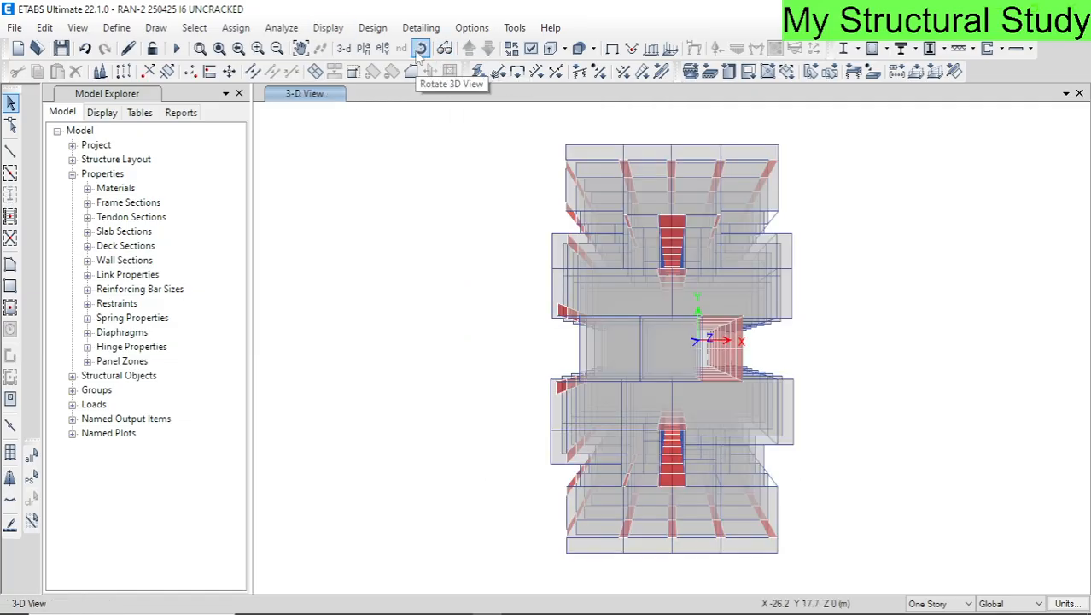
pyautogui.moveTo(458, 488); pyautogui.dragTo(554, 269)
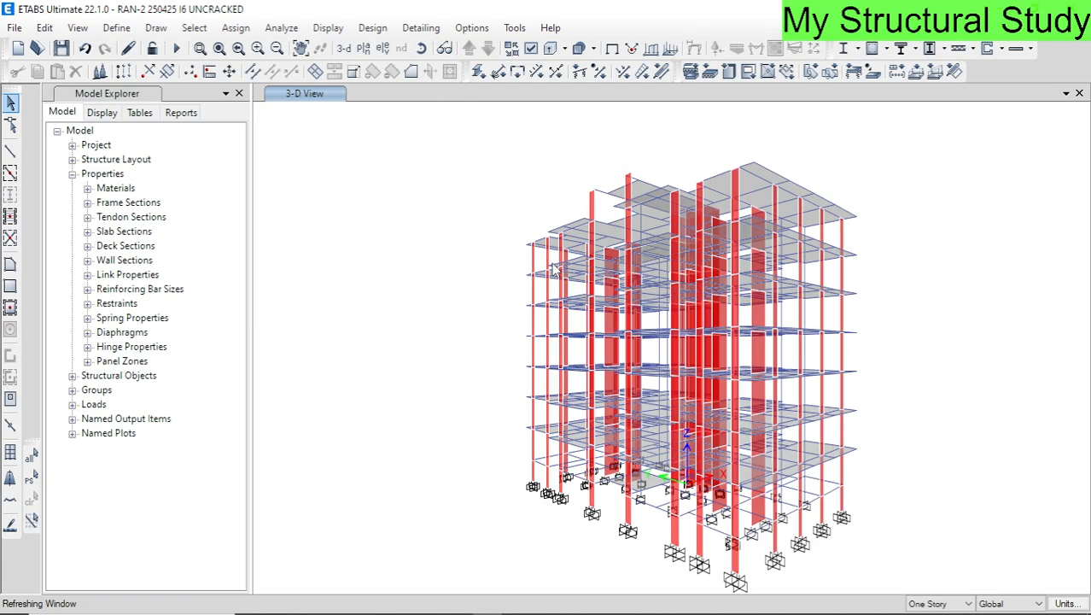
pyautogui.scroll(3, 636, 529)
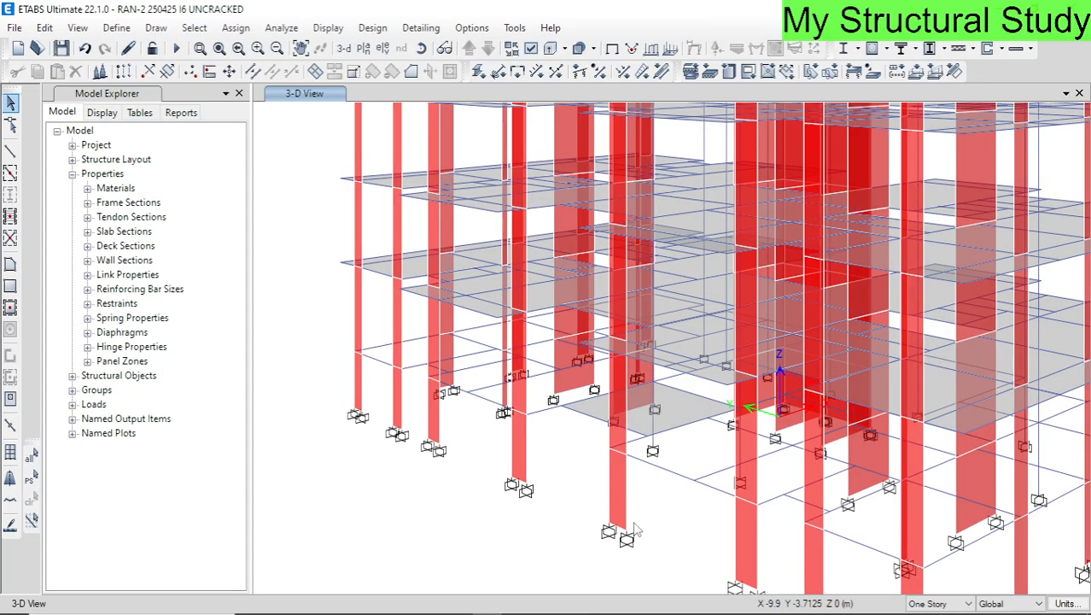
pyautogui.moveTo(629, 500); pyautogui.dragTo(487, 345, button='middle')
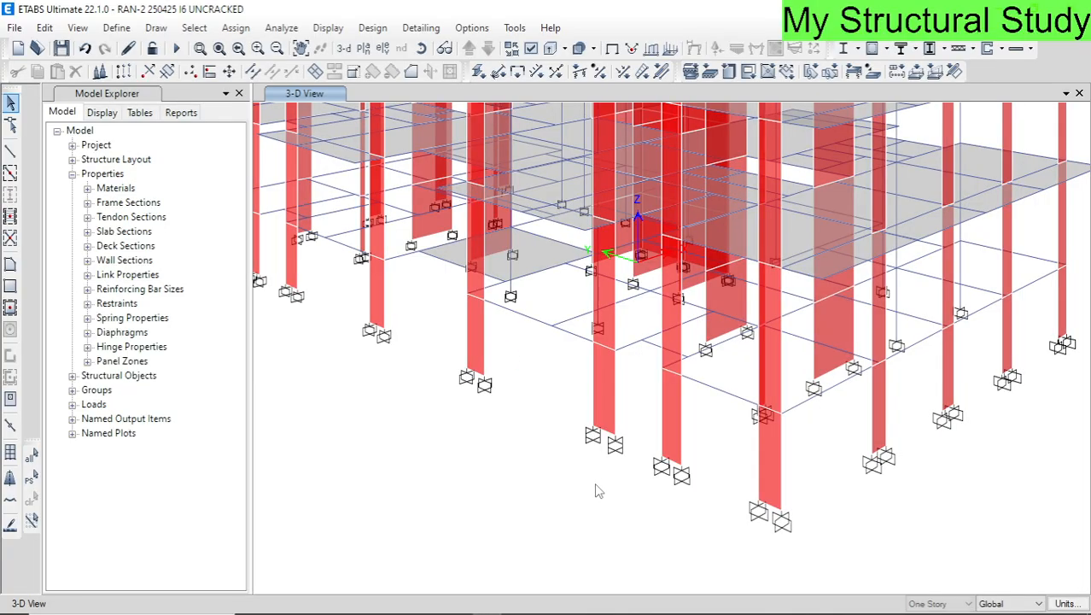
pyautogui.click(421, 48)
pyautogui.moveTo(512, 415); pyautogui.dragTo(565, 422)
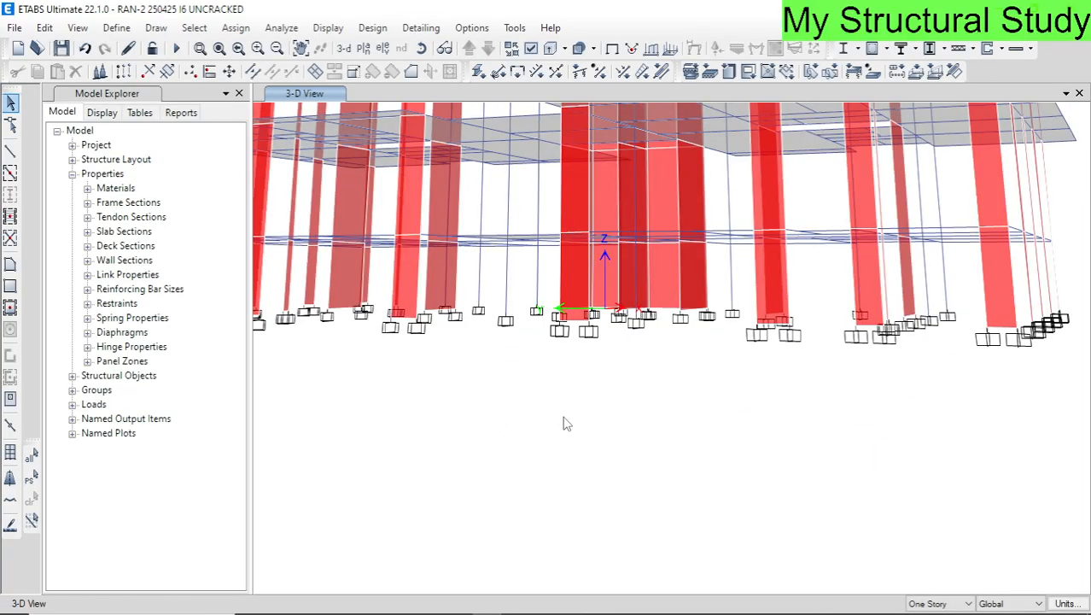
pyautogui.click(421, 47)
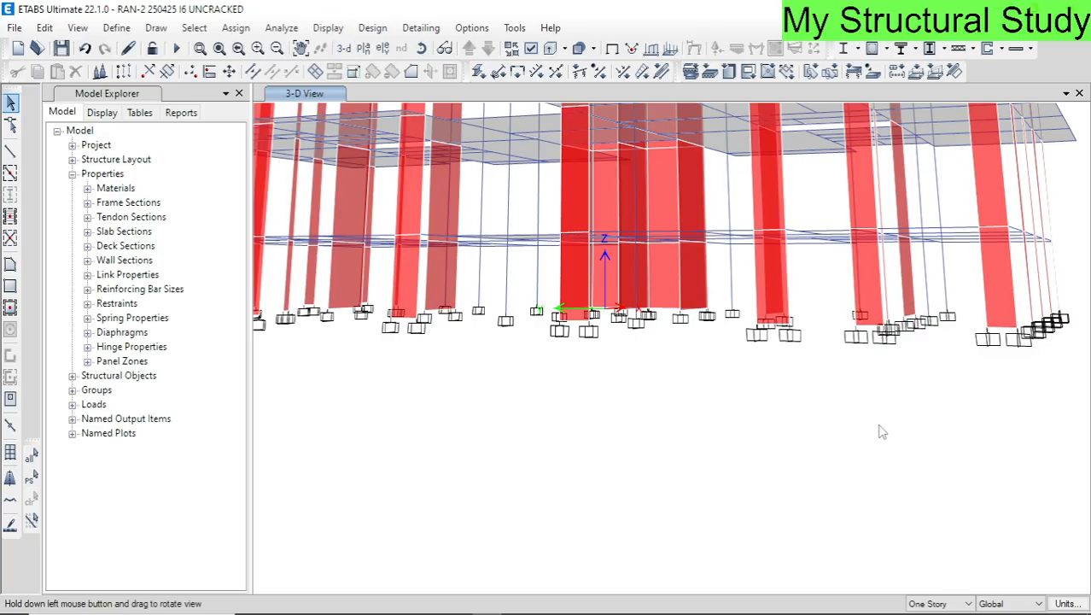
pyautogui.moveTo(882, 432); pyautogui.dragTo(782, 459)
# - Switch to the course index in Word and place the cursor at topic 24, P Delta
pyautogui.hotkey('alt', 'Tab')
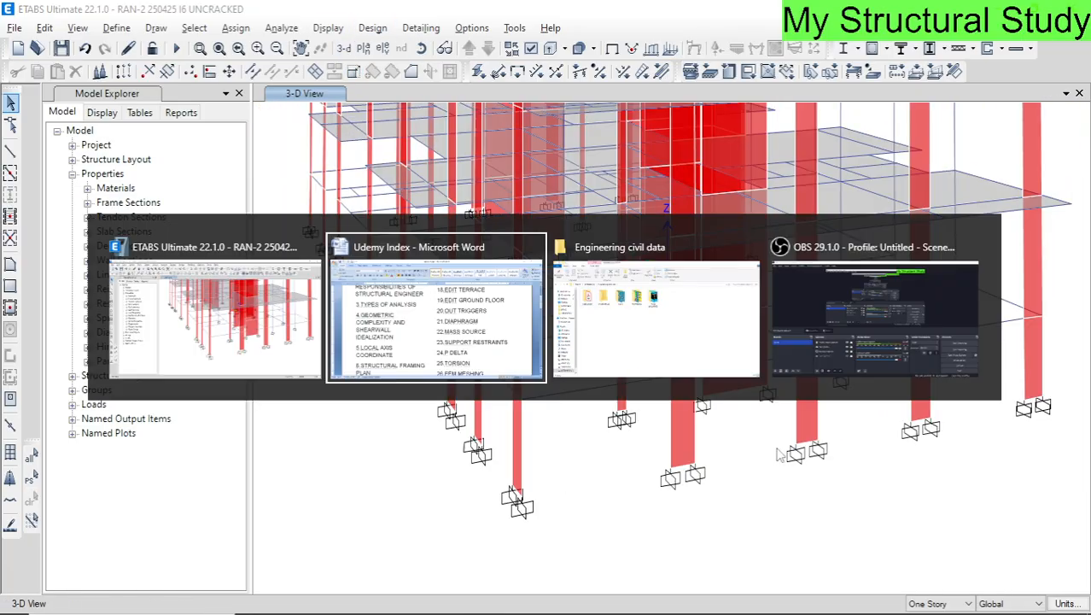
pyautogui.scroll(-1, 635, 299)
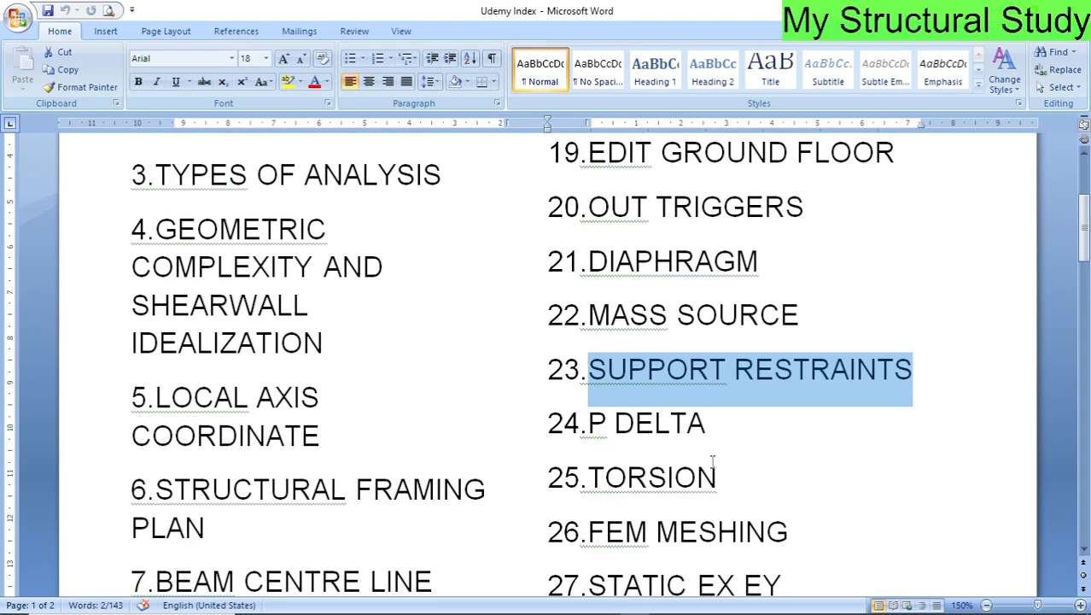
pyautogui.moveTo(715, 427); pyautogui.dragTo(751, 431)
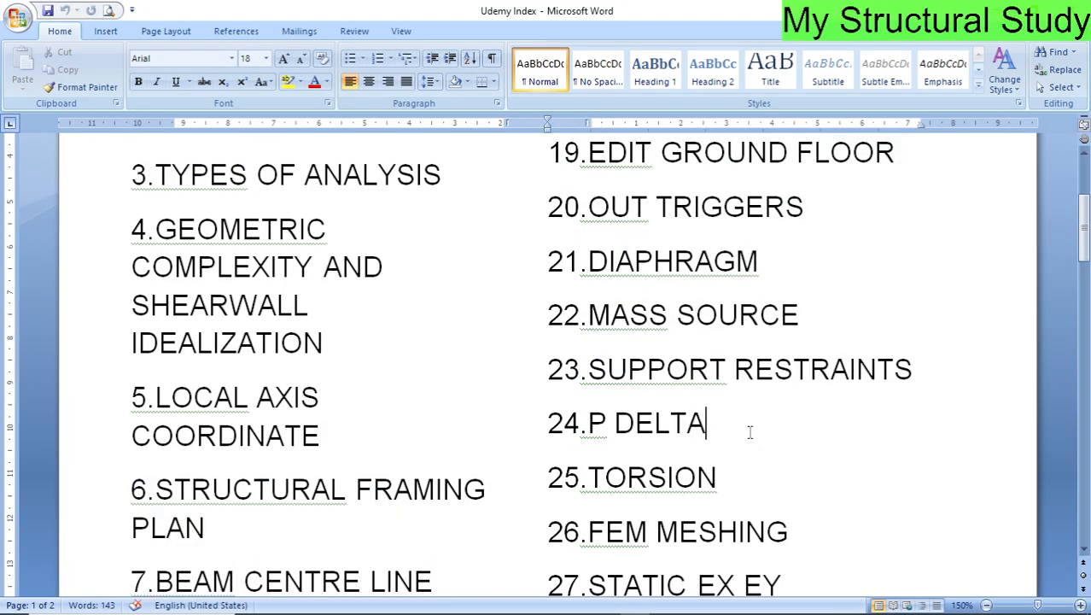
# - Return to ETABS, review the preset P-Delta automation method and its load case settings, and accept the options
pyautogui.hotkey('alt', 'Tab')
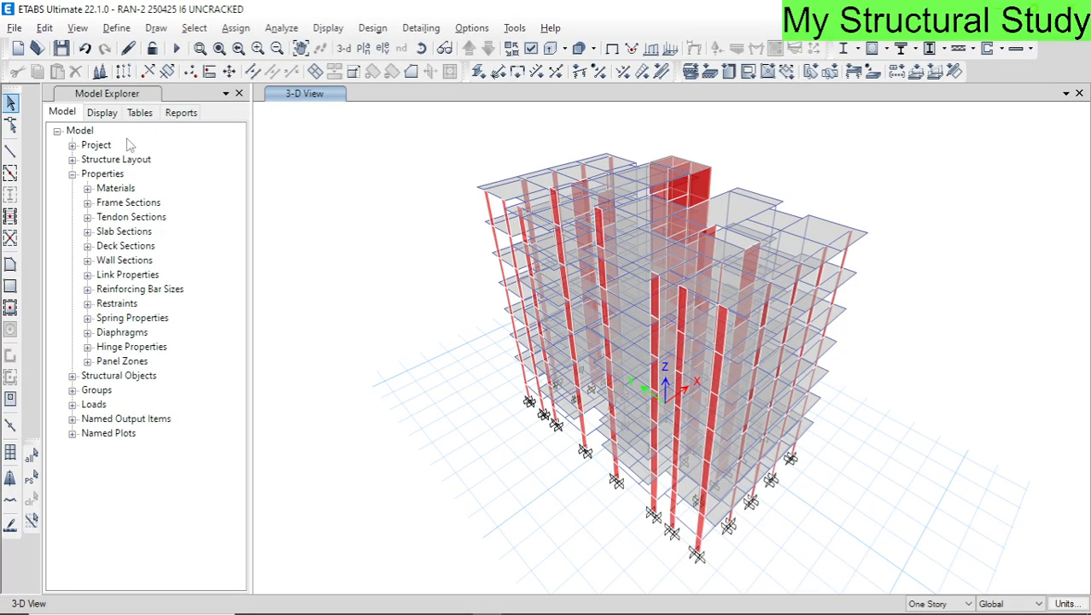
pyautogui.click(117, 28)
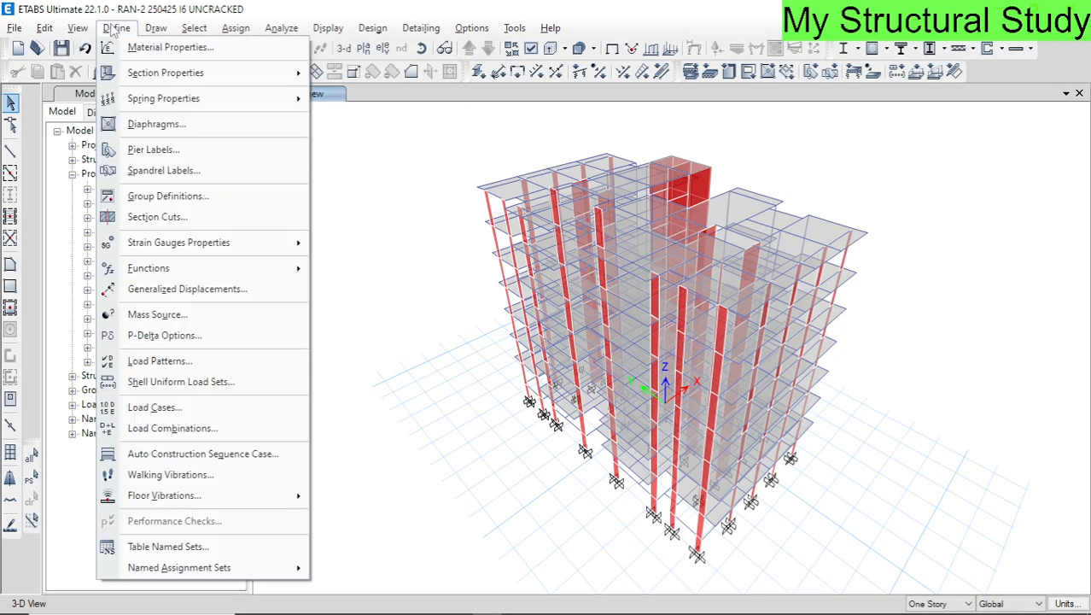
pyautogui.click(170, 336)
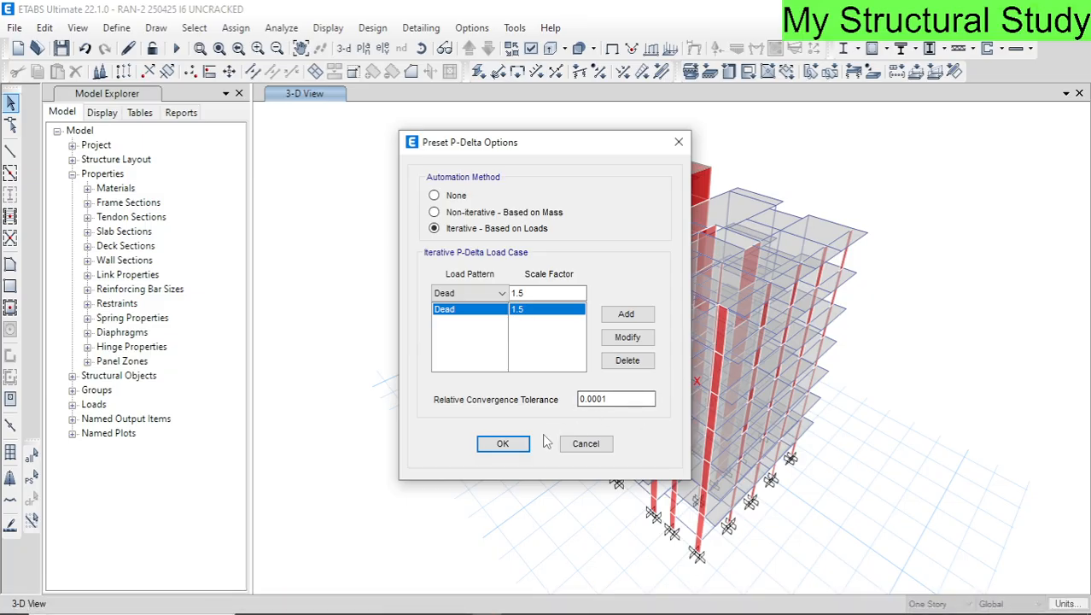
pyautogui.click(504, 444)
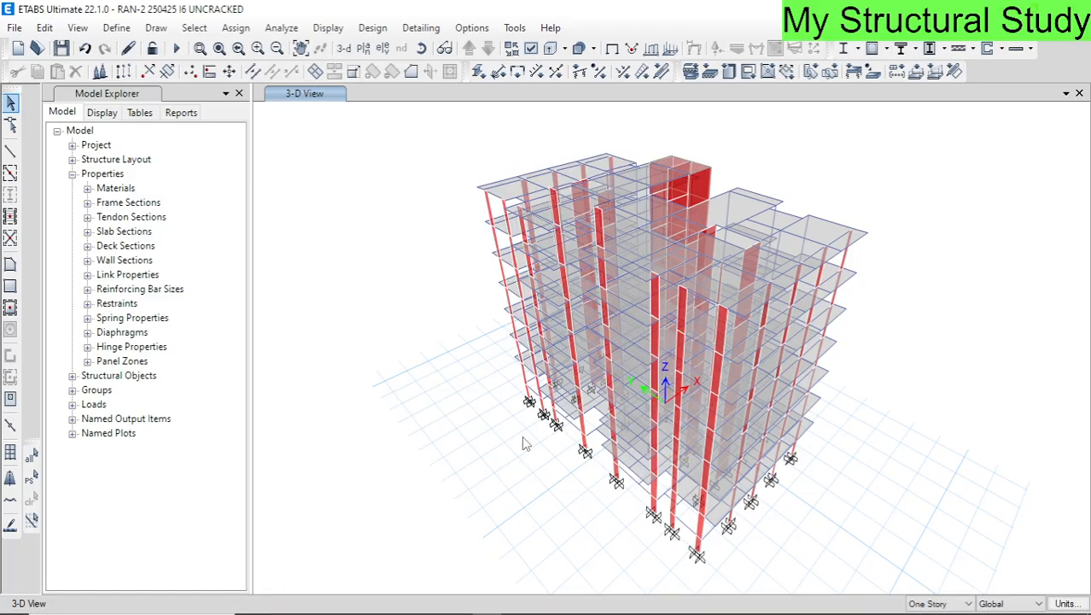
# - Switch to the course index in Word and highlight the title of topic 26, FEM MESHING
pyautogui.hotkey('alt', 'Tab')
pyautogui.scroll(-2, 524, 434)
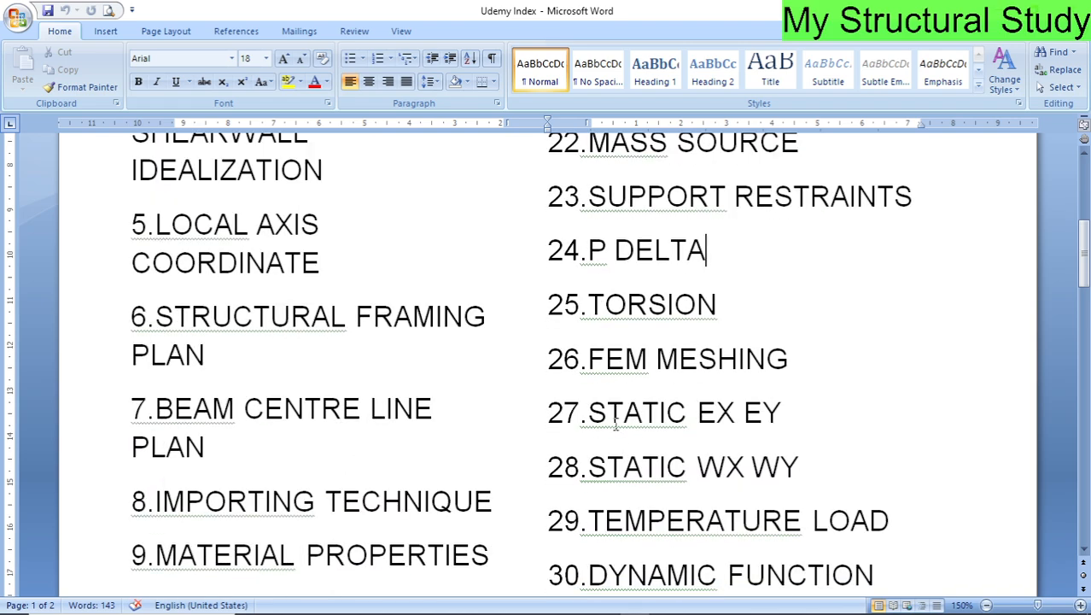
pyautogui.moveTo(801, 356); pyautogui.dragTo(613, 359)
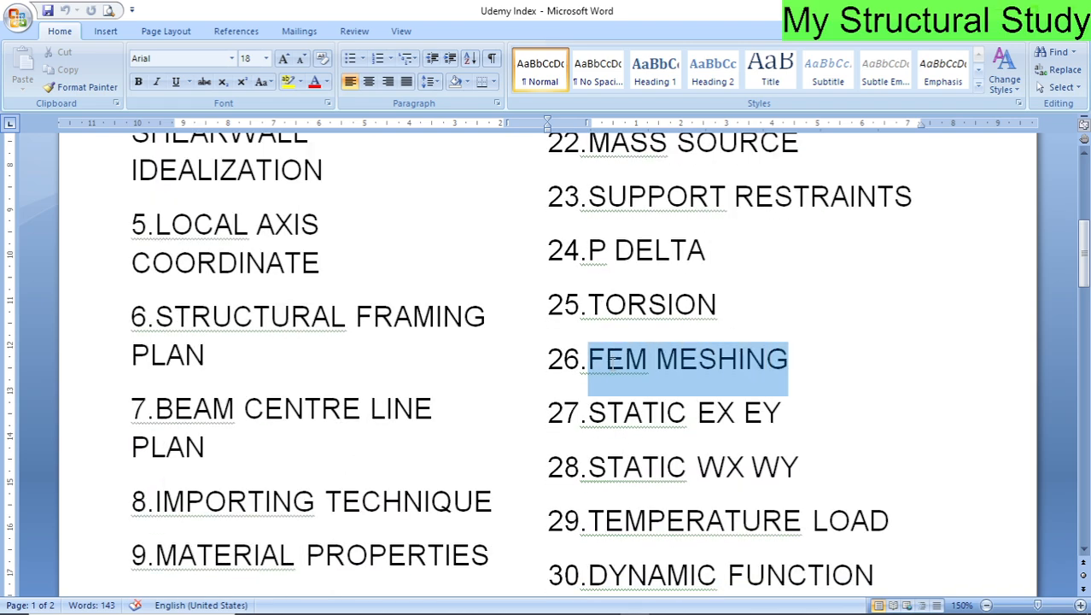
# - Return to ETABS and display the plan view of the TERRACE level
pyautogui.click(427, 385)
pyautogui.hotkey('alt', 'Tab')
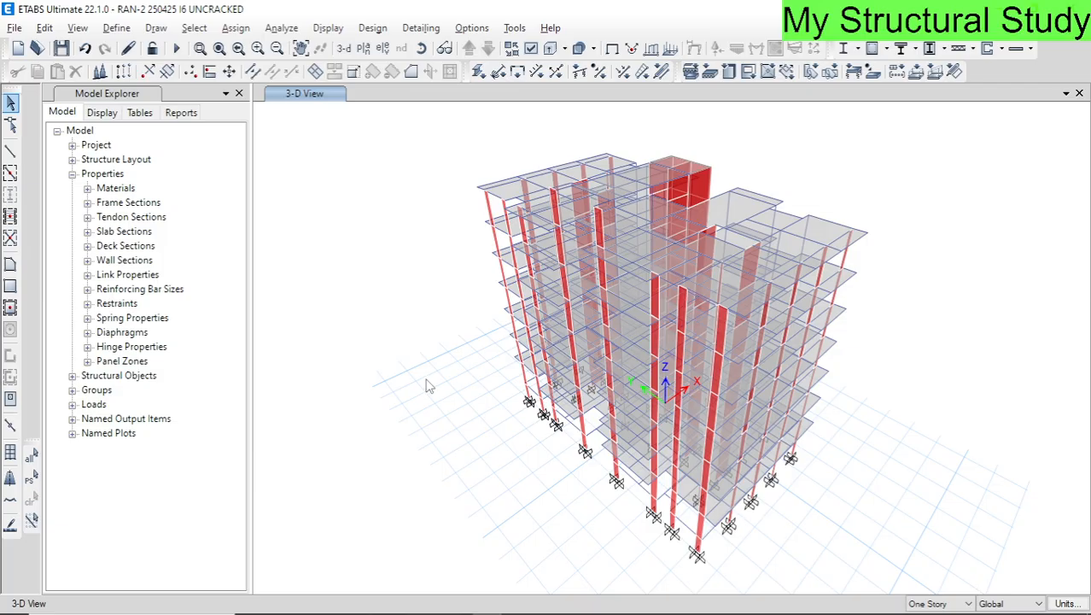
pyautogui.click(364, 49)
pyautogui.click(462, 259)
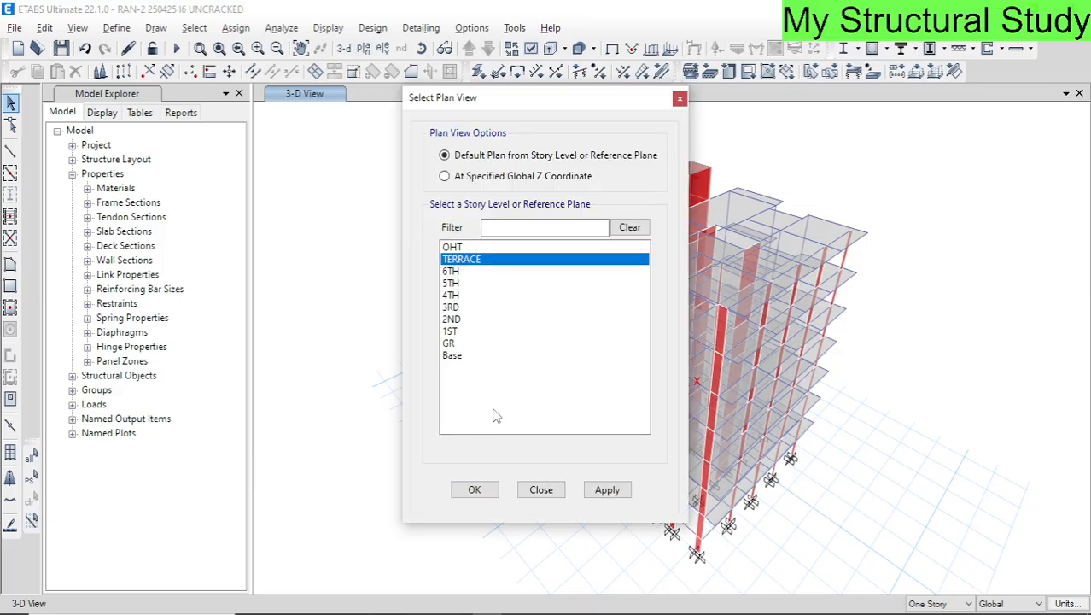
pyautogui.click(475, 489)
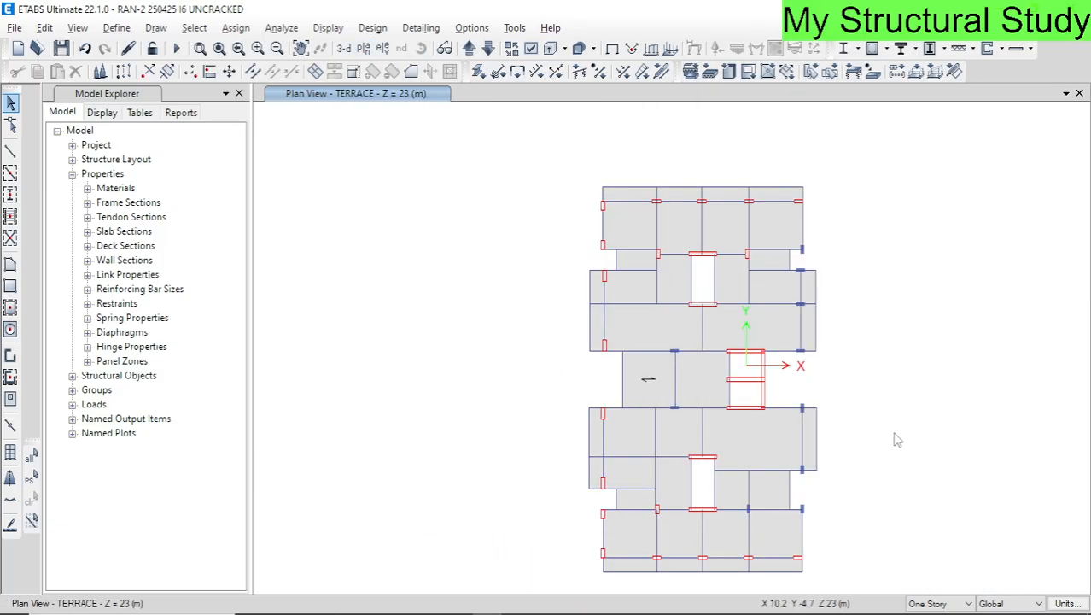
pyautogui.moveTo(897, 439); pyautogui.dragTo(811, 421, button='middle')
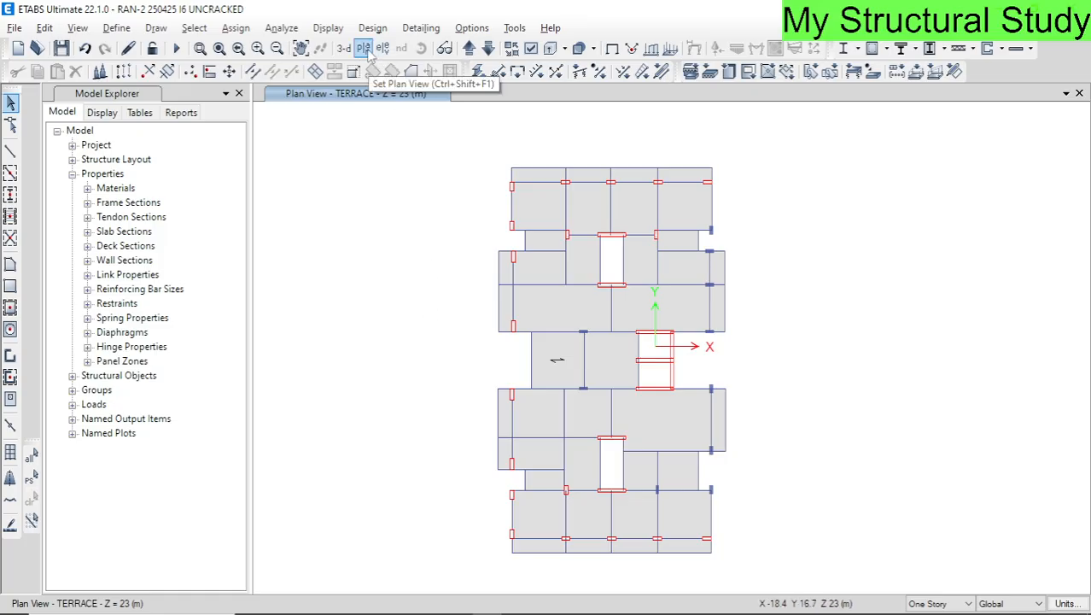
# - Turn on the shell analysis mesh display for the TERRACE plan view
pyautogui.click(530, 49)
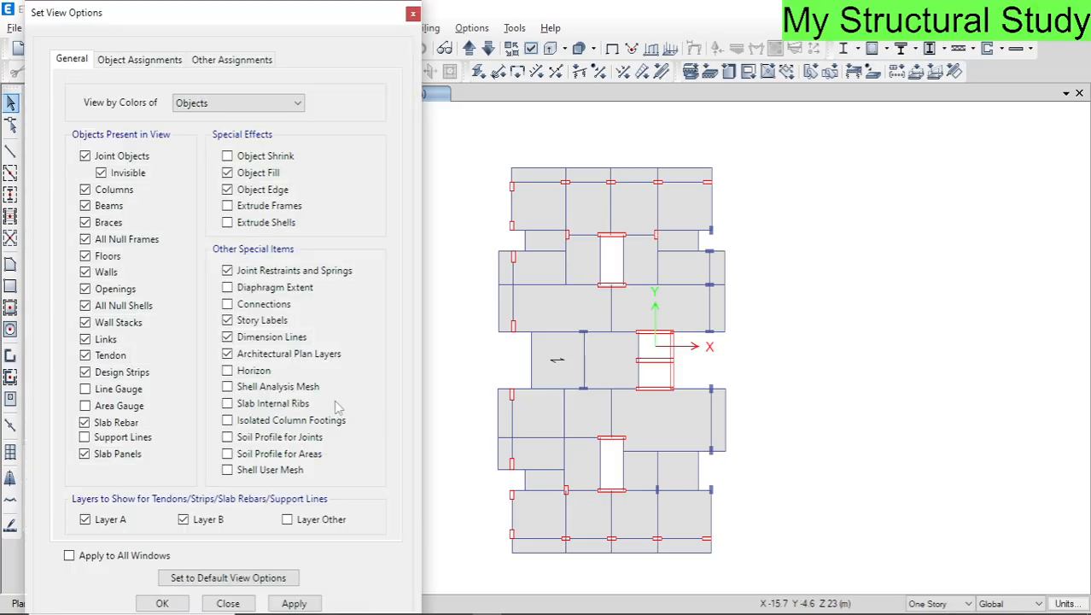
pyautogui.click(297, 387)
pyautogui.click(309, 602)
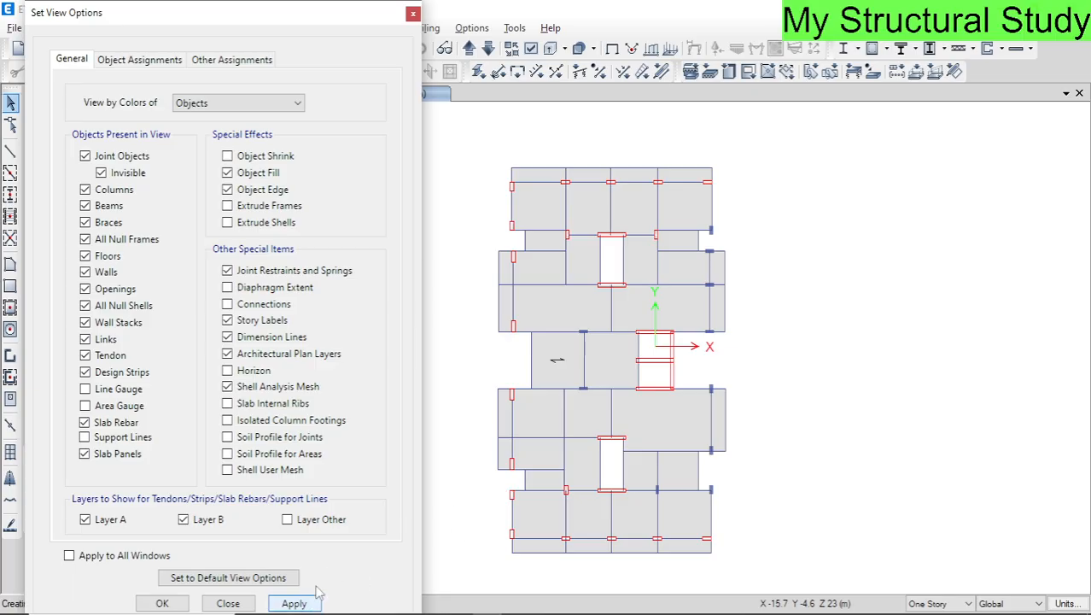
pyautogui.click(294, 603)
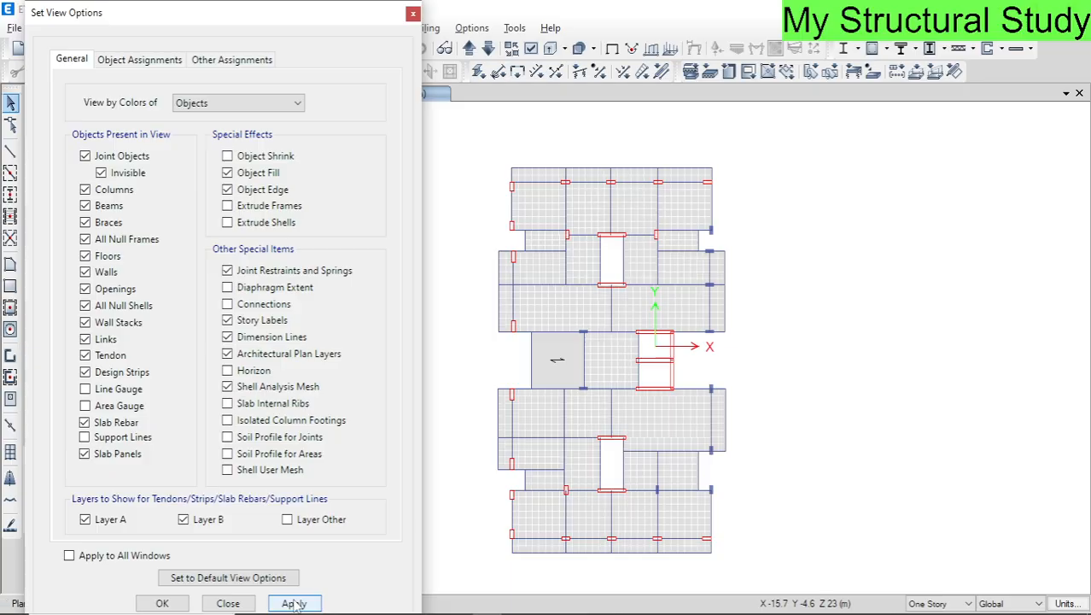
# - Examine the slab mesh across the TERRACE plan and select the slab panel marked with the span arrow
pyautogui.scroll(3, 544, 215)
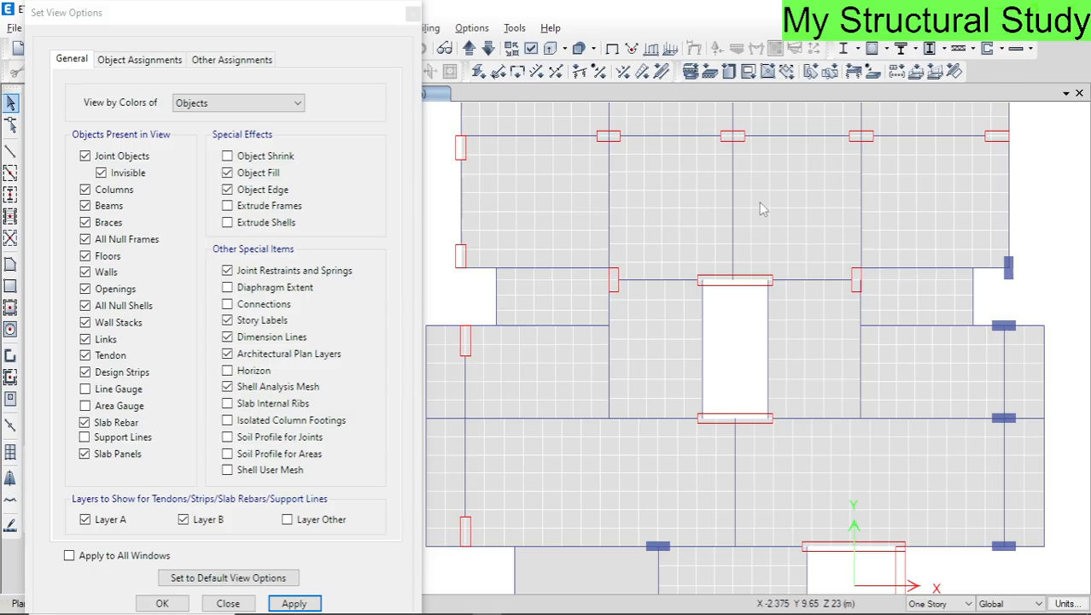
pyautogui.scroll(-3, 759, 202)
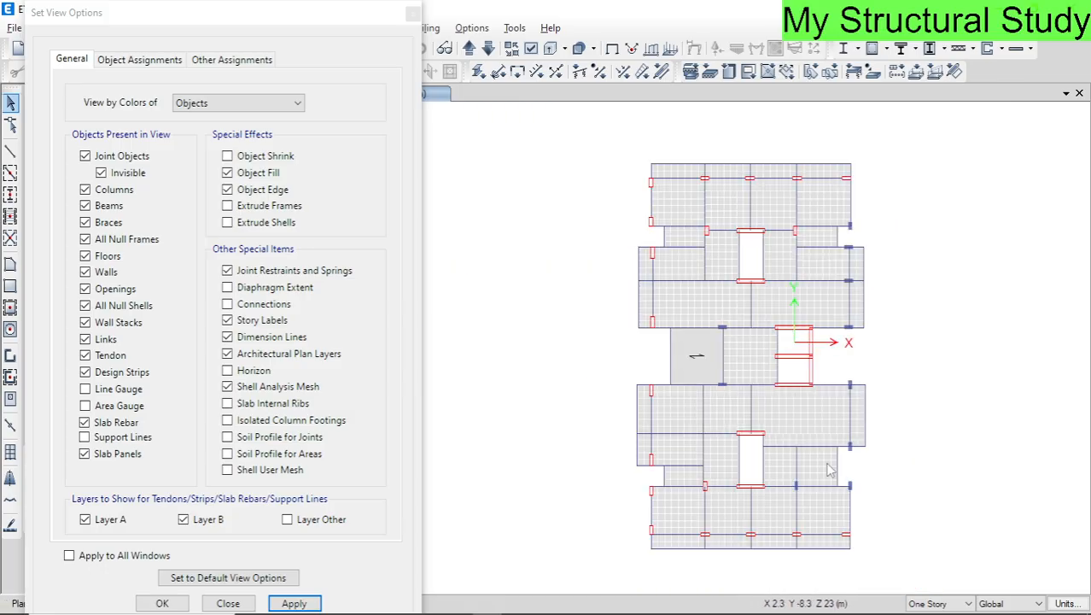
pyautogui.scroll(5, 728, 376)
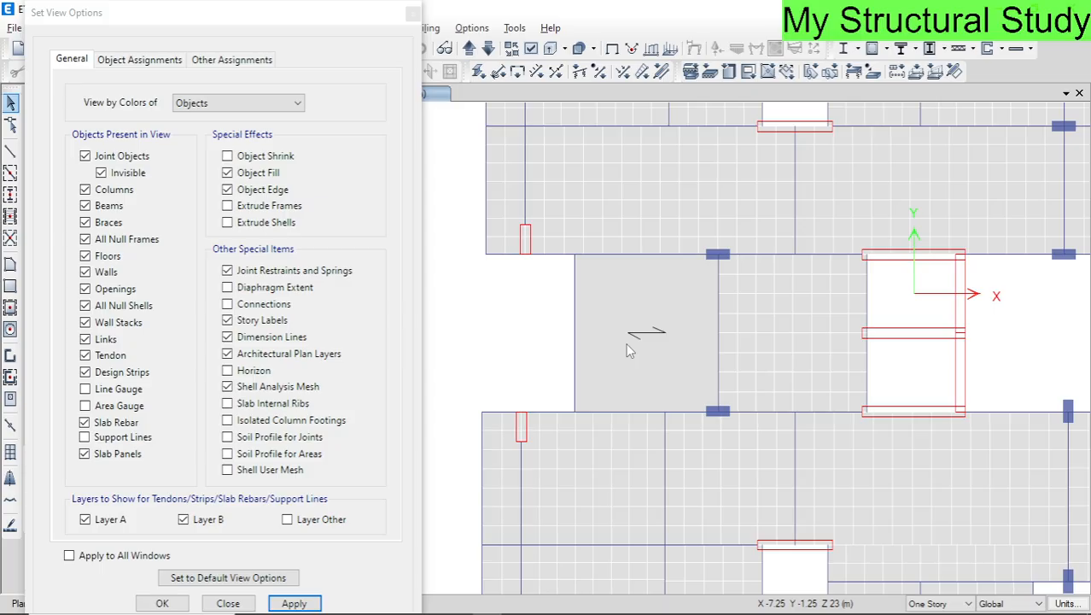
pyautogui.click(634, 357)
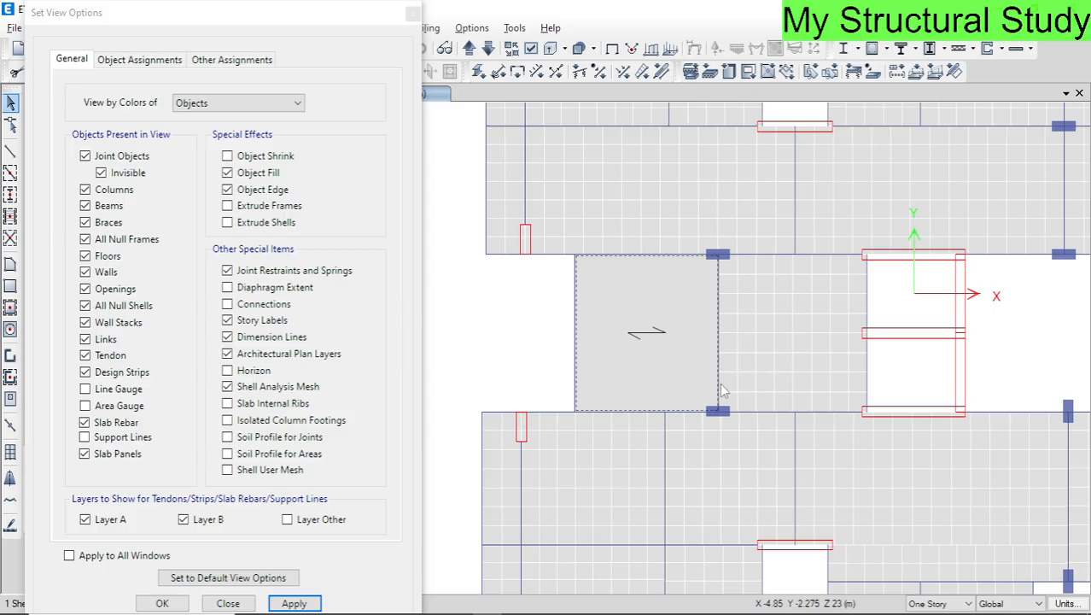
pyautogui.scroll(-4, 617, 386)
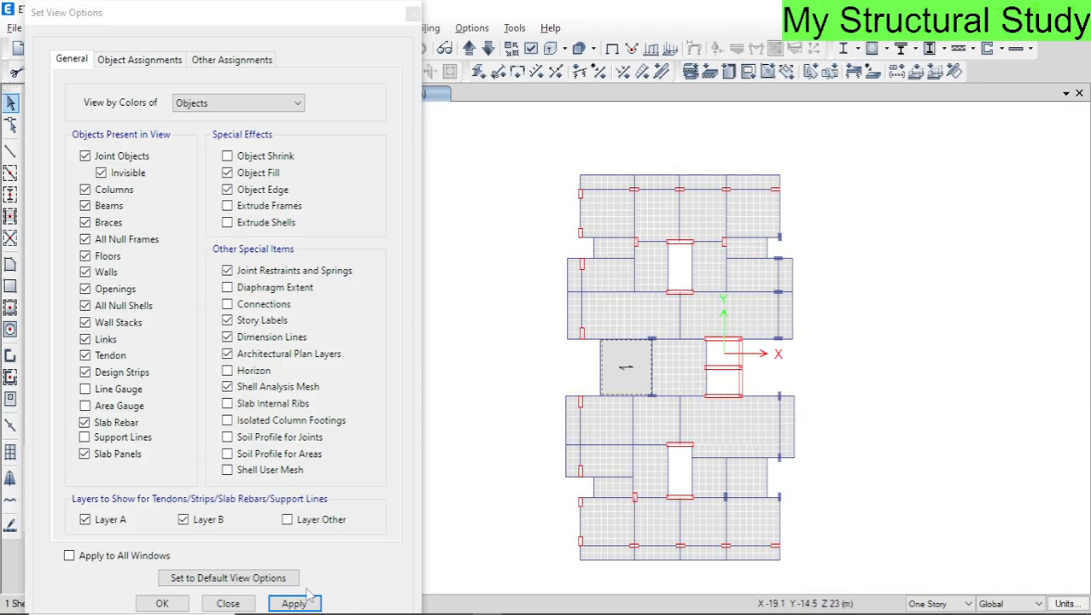
pyautogui.click(228, 603)
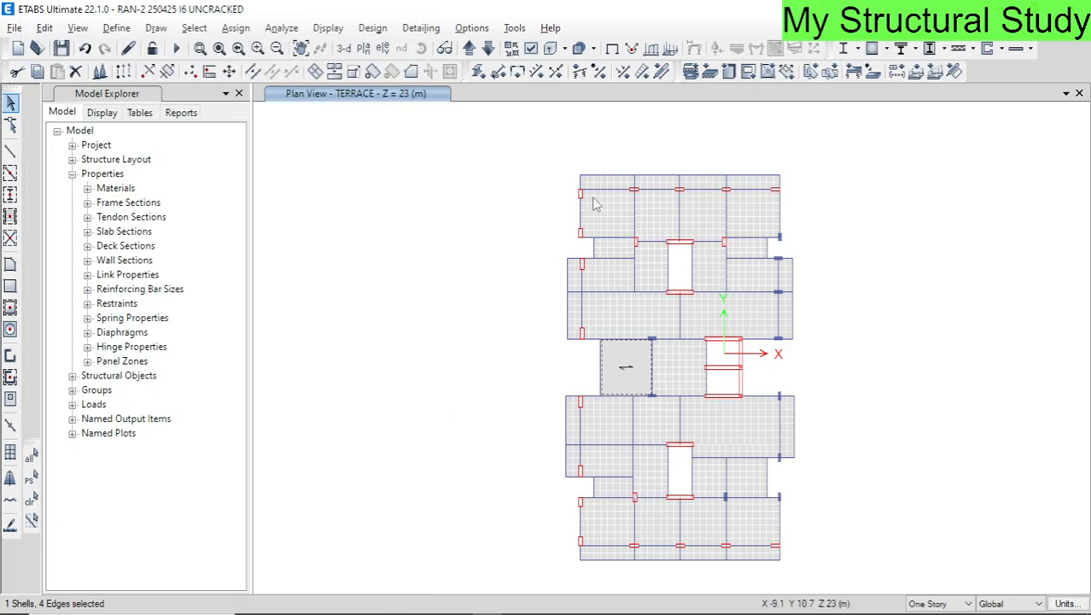
# - Review the floor auto mesh options with Auto Cookie Cut and a maximum element size of 1000 mm, and close without applying
pyautogui.click(235, 27)
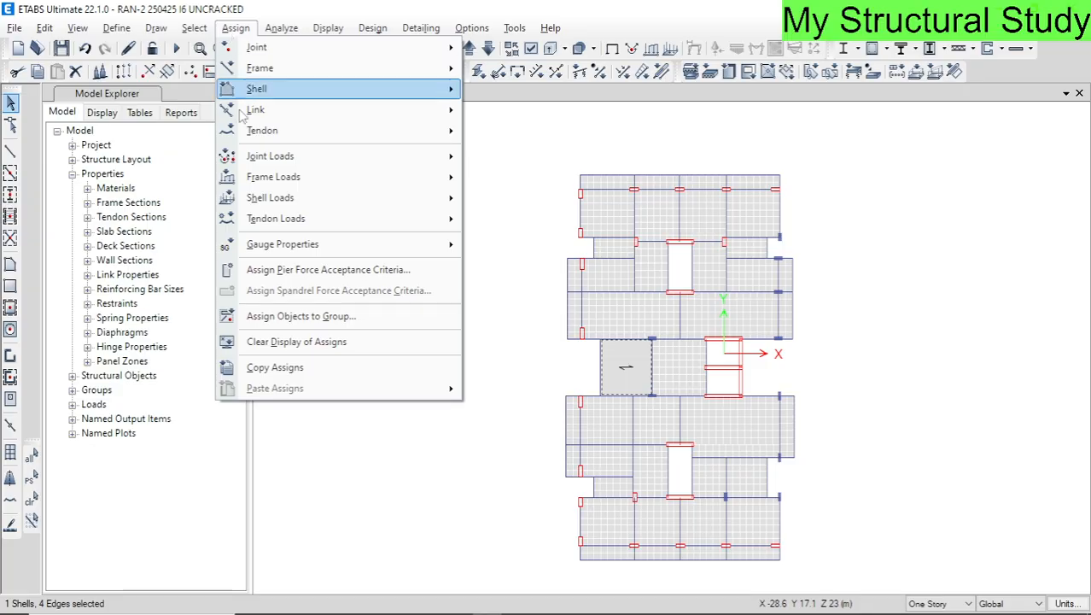
pyautogui.moveTo(270, 179)
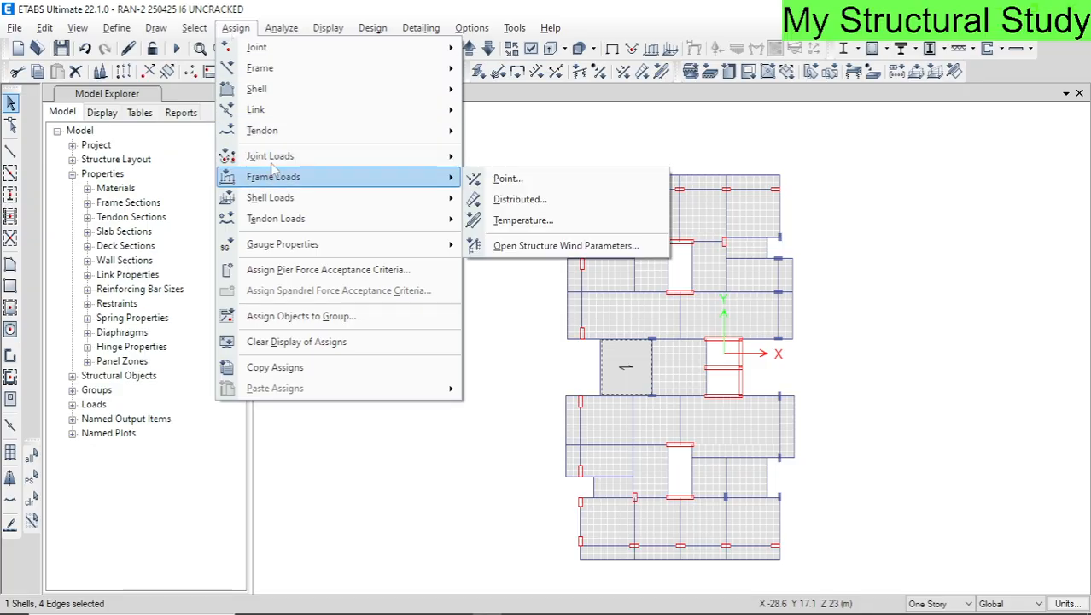
pyautogui.moveTo(267, 96)
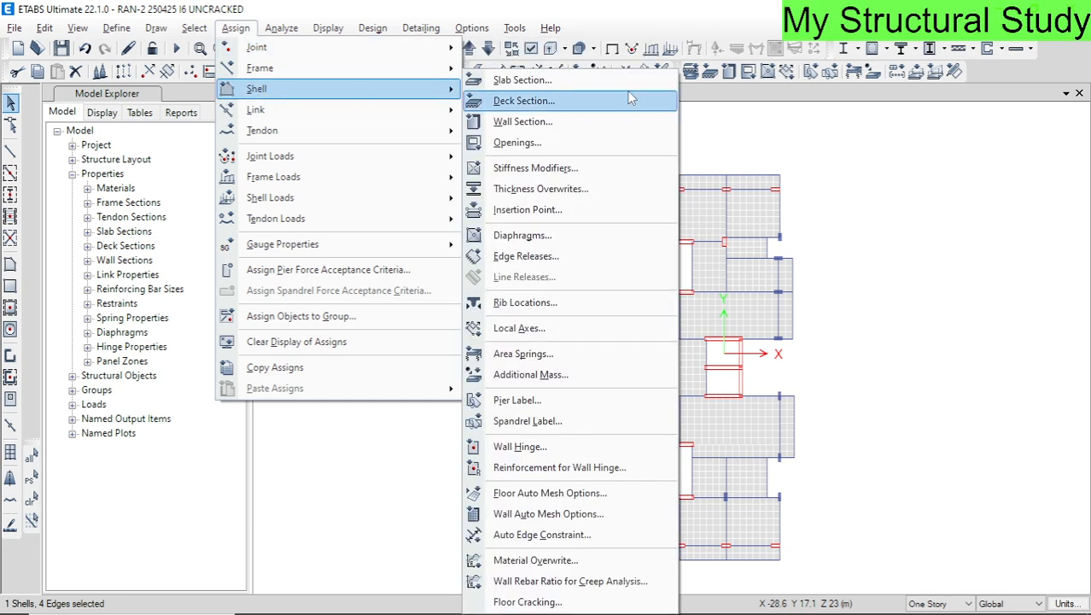
pyautogui.click(511, 499)
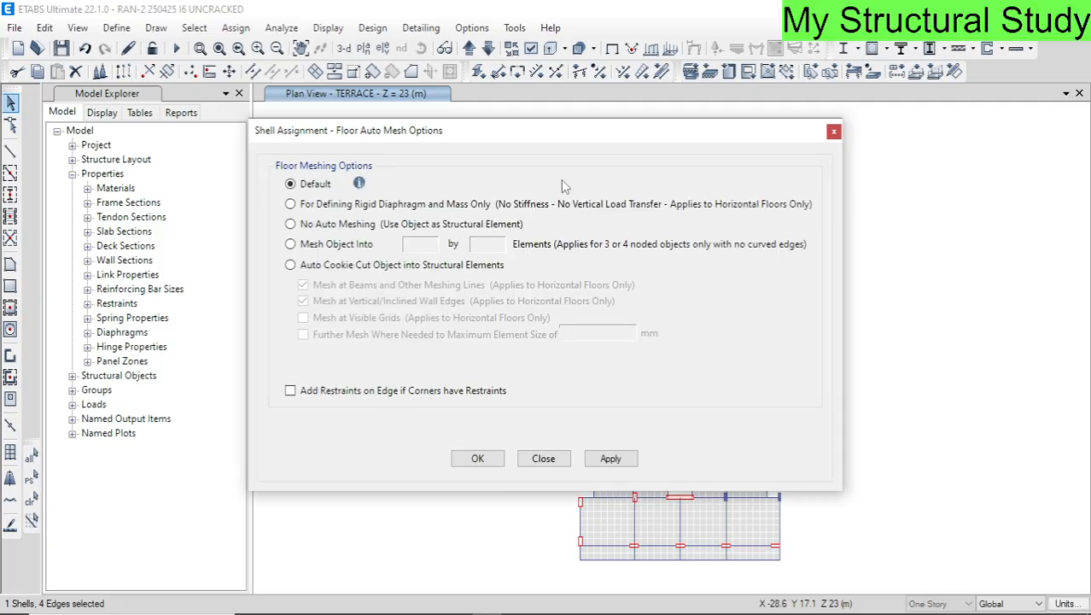
pyautogui.moveTo(518, 132); pyautogui.dragTo(340, 101)
pyautogui.click(189, 235)
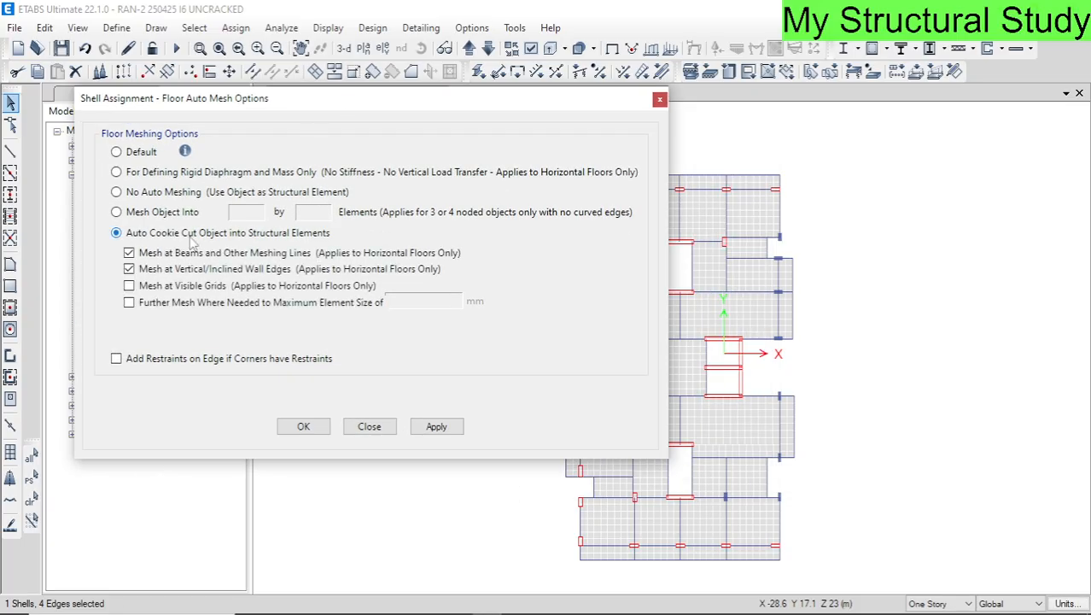
pyautogui.click(221, 303)
pyautogui.click(428, 299)
pyautogui.moveTo(427, 299); pyautogui.dragTo(370, 309)
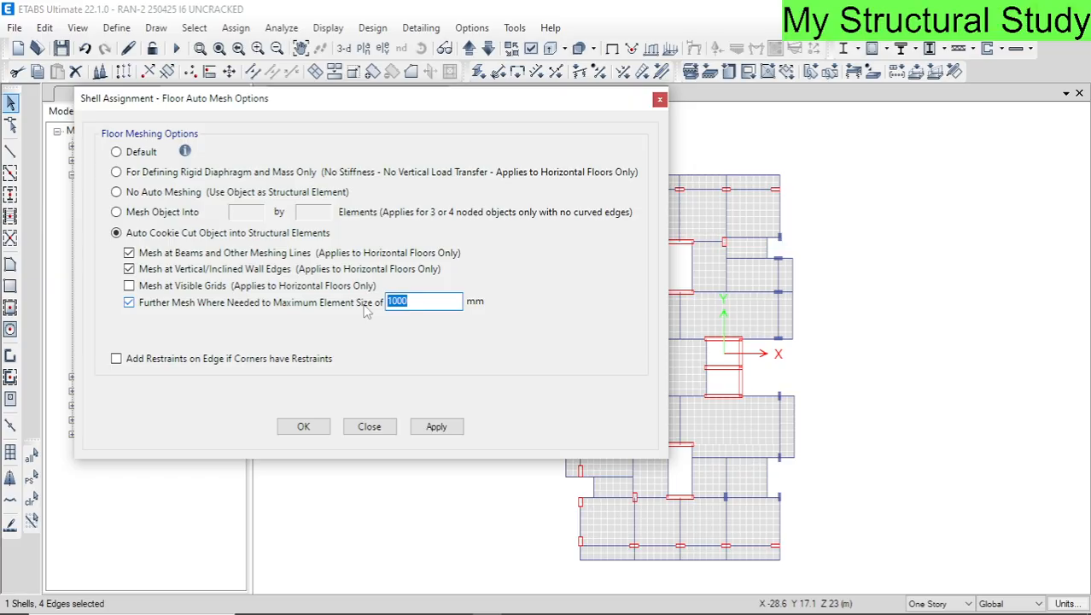
pyautogui.click(429, 303)
pyautogui.doubleClick(430, 303)
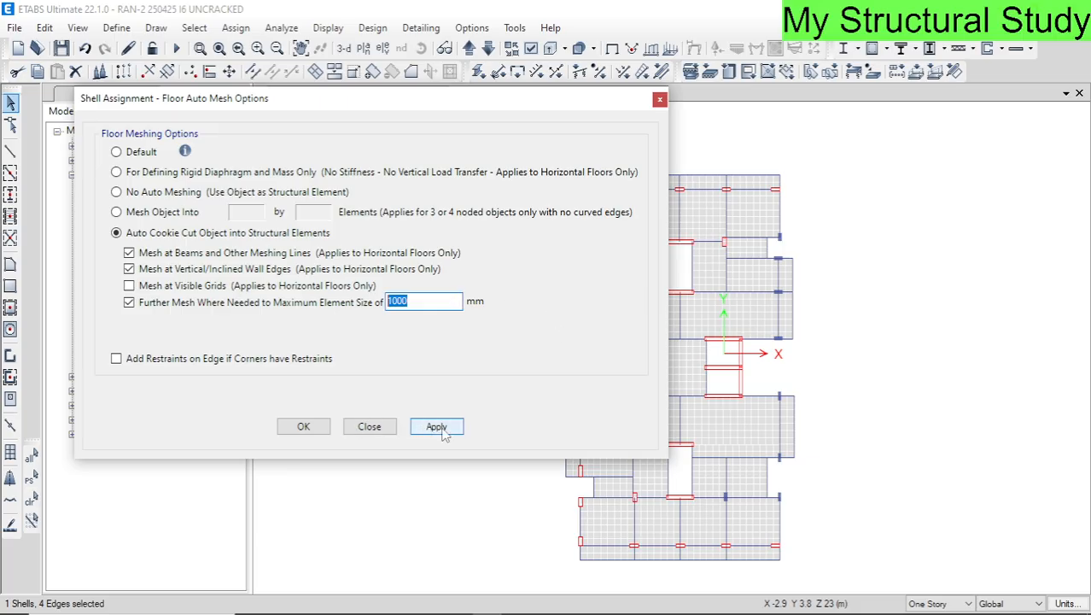
pyautogui.click(370, 427)
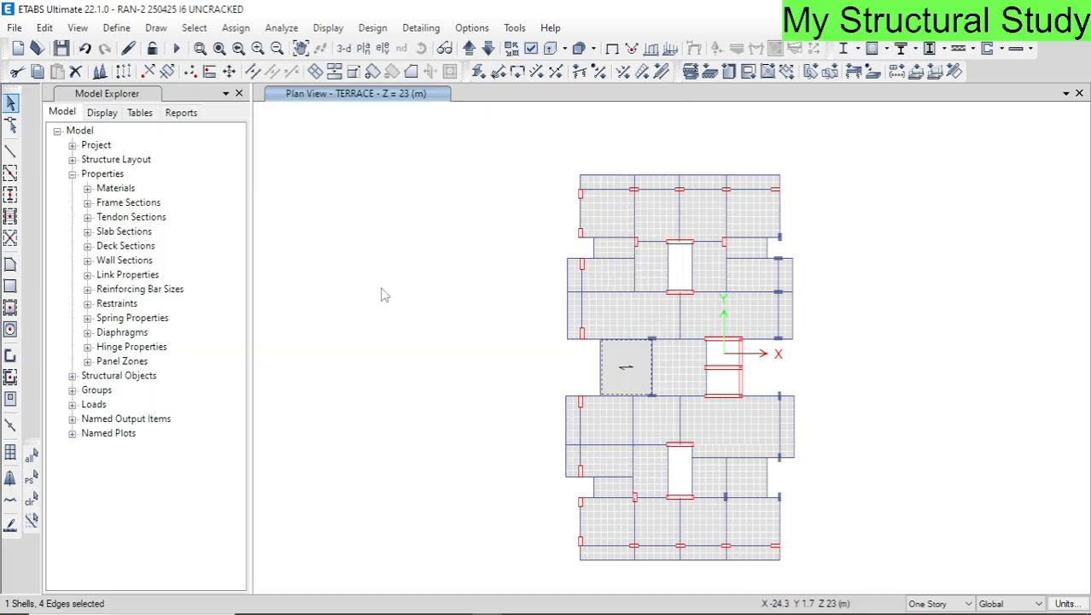
# - Review the wall auto mesh options with Auto Rectangular Mesh, check its approximate maximum mesh size setting, and cancel
pyautogui.click(236, 28)
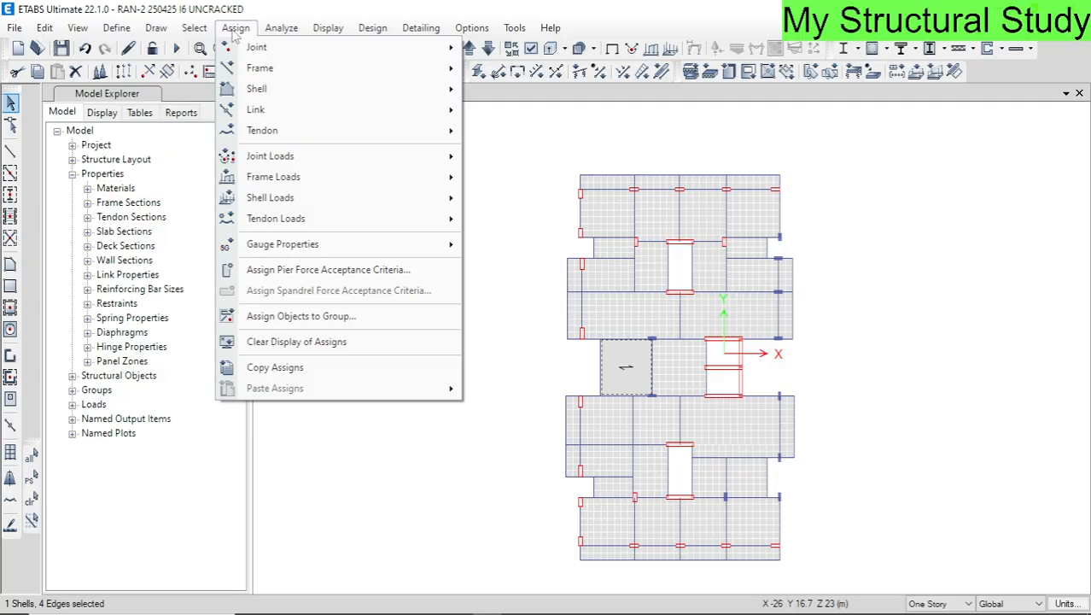
pyautogui.moveTo(402, 201)
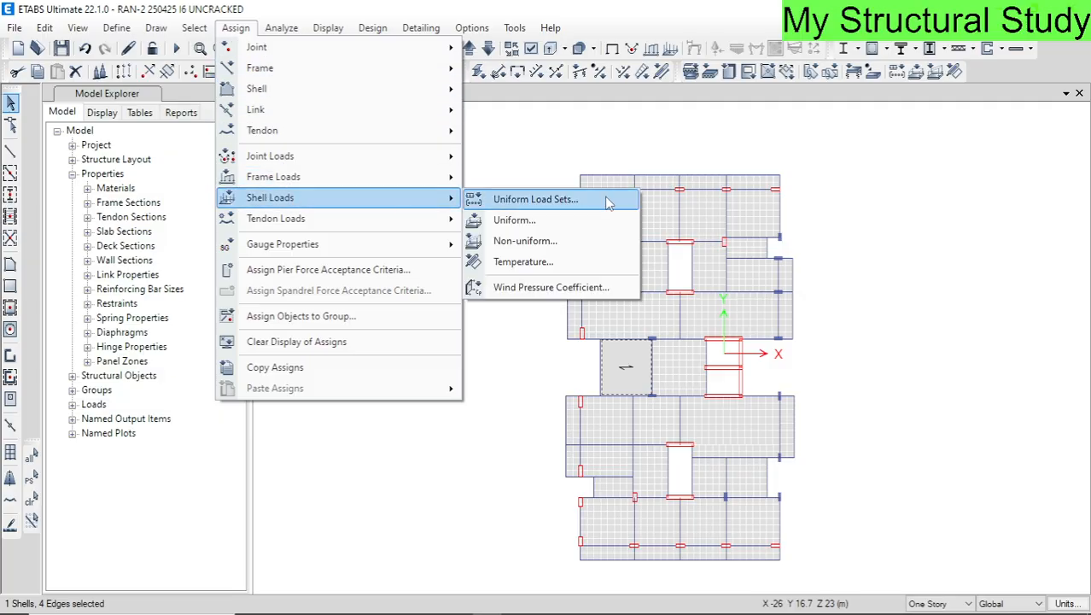
pyautogui.moveTo(385, 89)
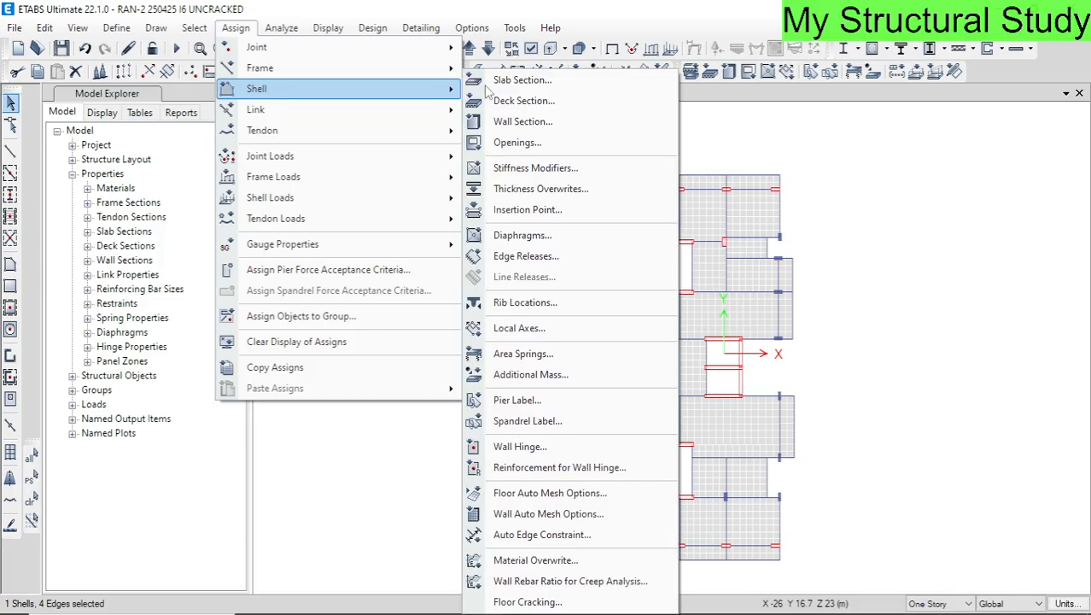
pyautogui.click(531, 519)
pyautogui.moveTo(446, 204); pyautogui.dragTo(227, 247)
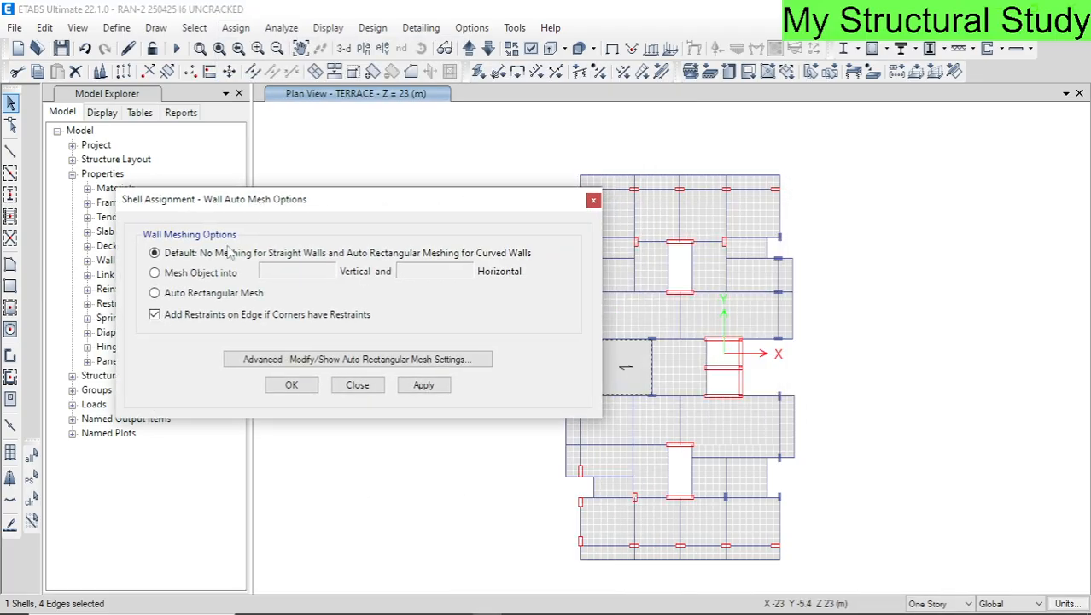
pyautogui.click(220, 295)
pyautogui.click(410, 361)
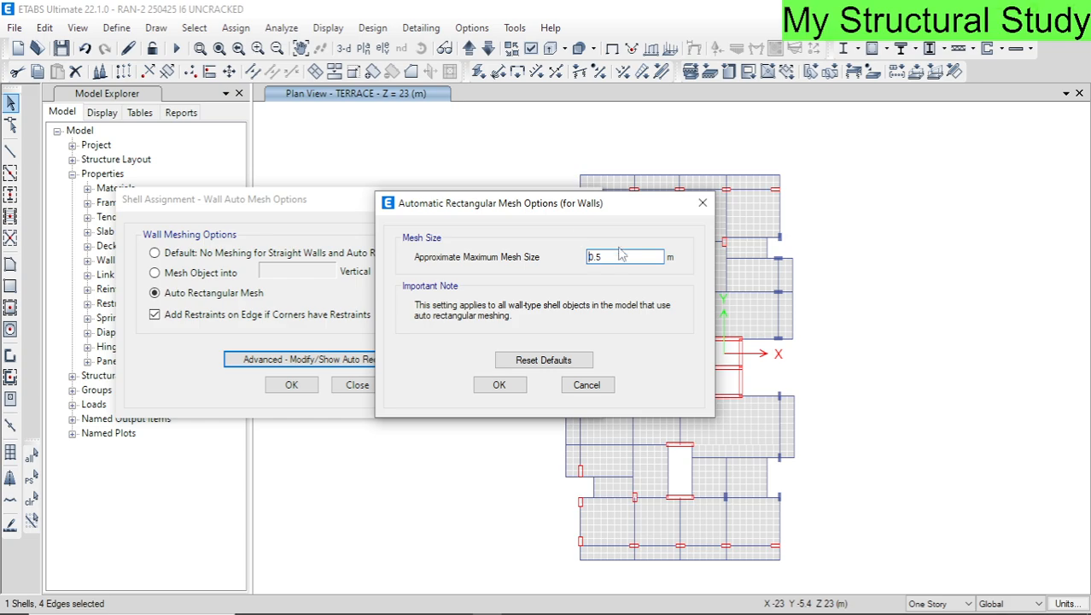
pyautogui.moveTo(595, 258); pyautogui.dragTo(566, 266)
pyautogui.click(623, 258)
pyautogui.moveTo(621, 262); pyautogui.dragTo(588, 261)
pyautogui.click(584, 382)
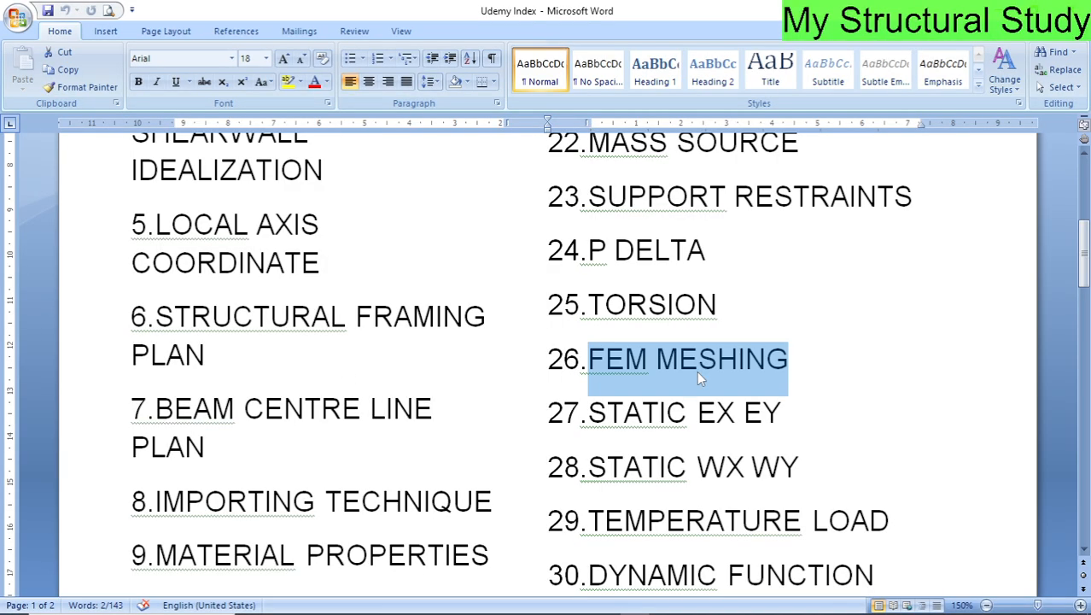
# - Check the next topics in the Word course index, and return to ETABS to display the building in 3D
pyautogui.scroll(-1, 839, 308)
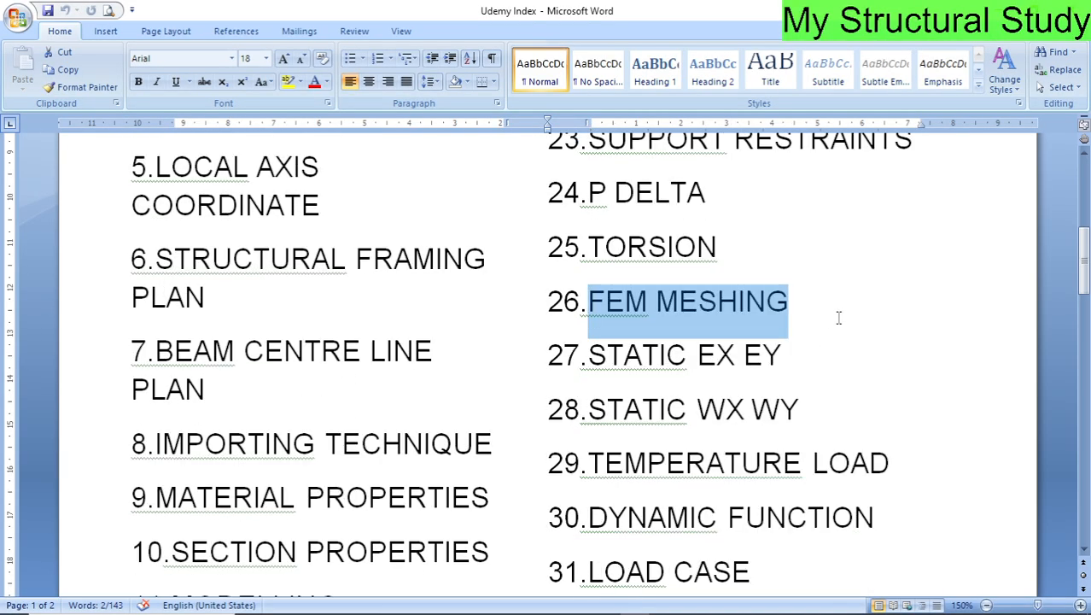
pyautogui.hotkey('alt', 'Tab')
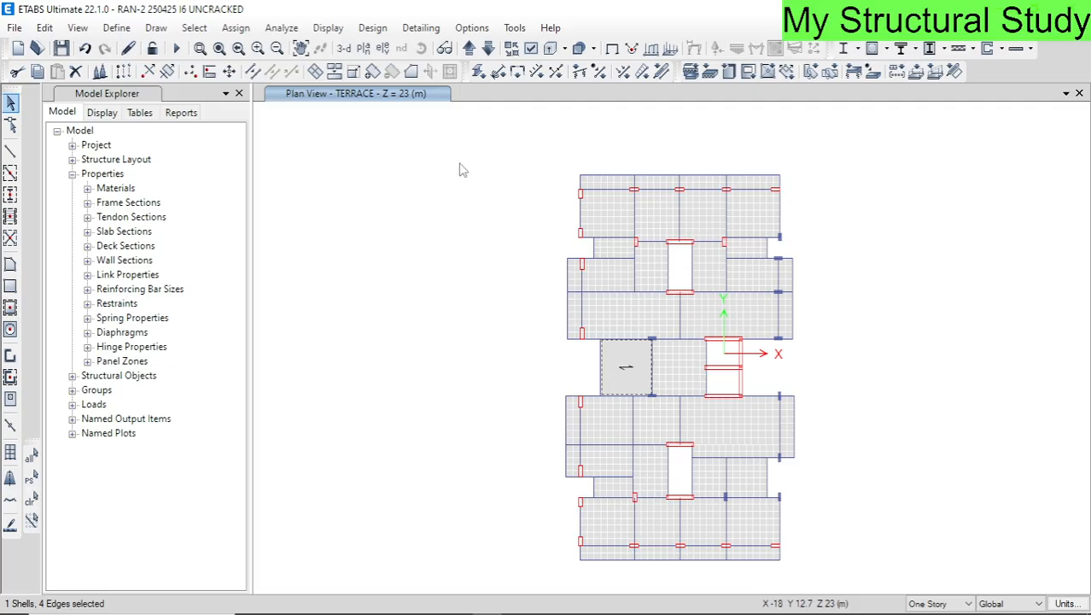
pyautogui.click(344, 49)
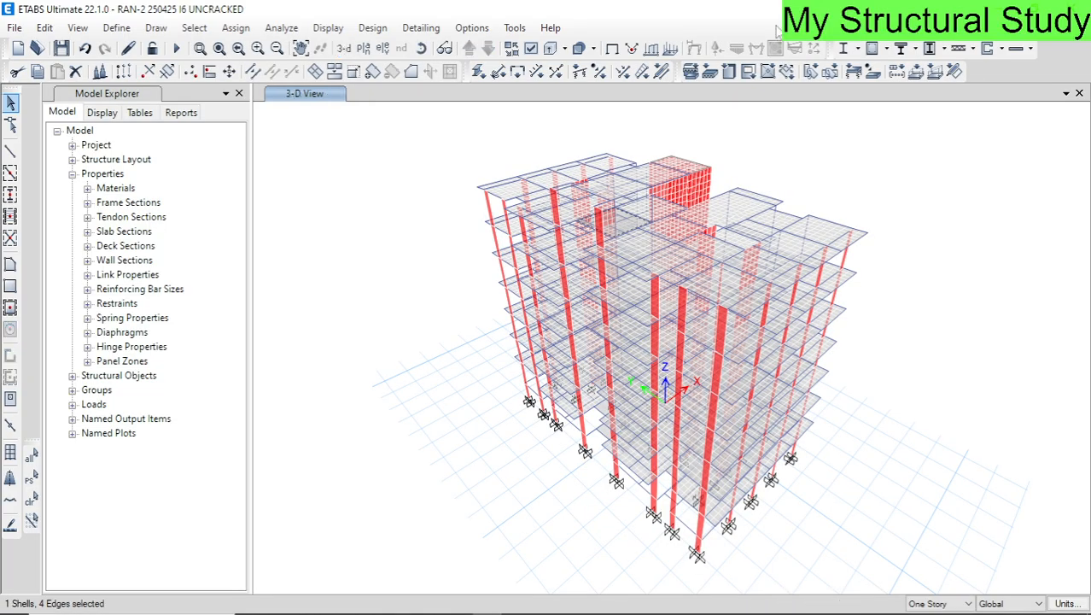
# - Turn off the shell analysis mesh display in the 3D view and clear the slab panel selection
pyautogui.hotkey('ctrl', 'w')
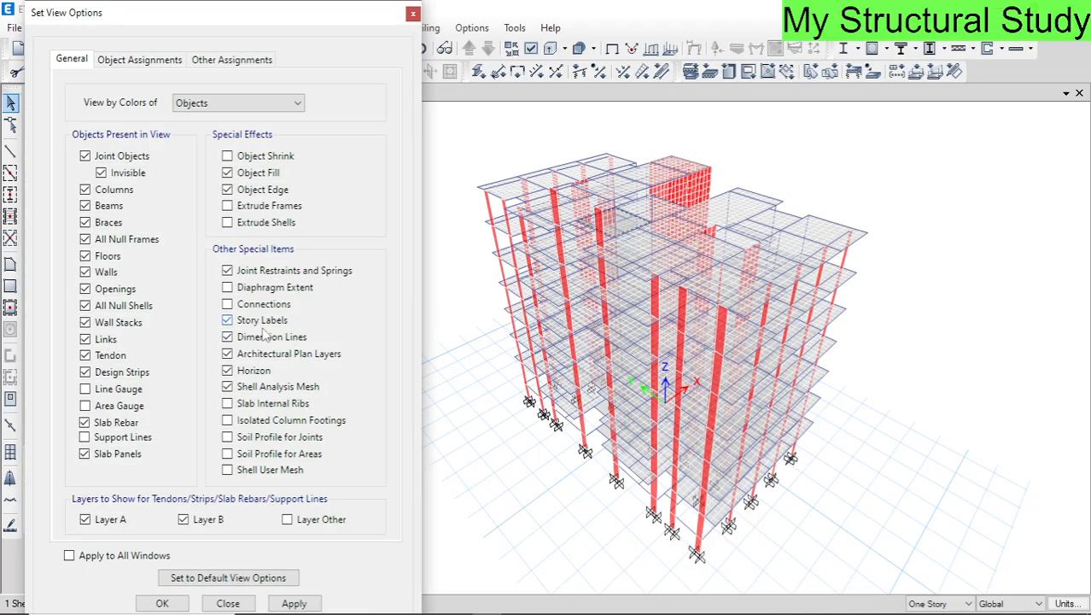
pyautogui.click(256, 386)
pyautogui.click(163, 603)
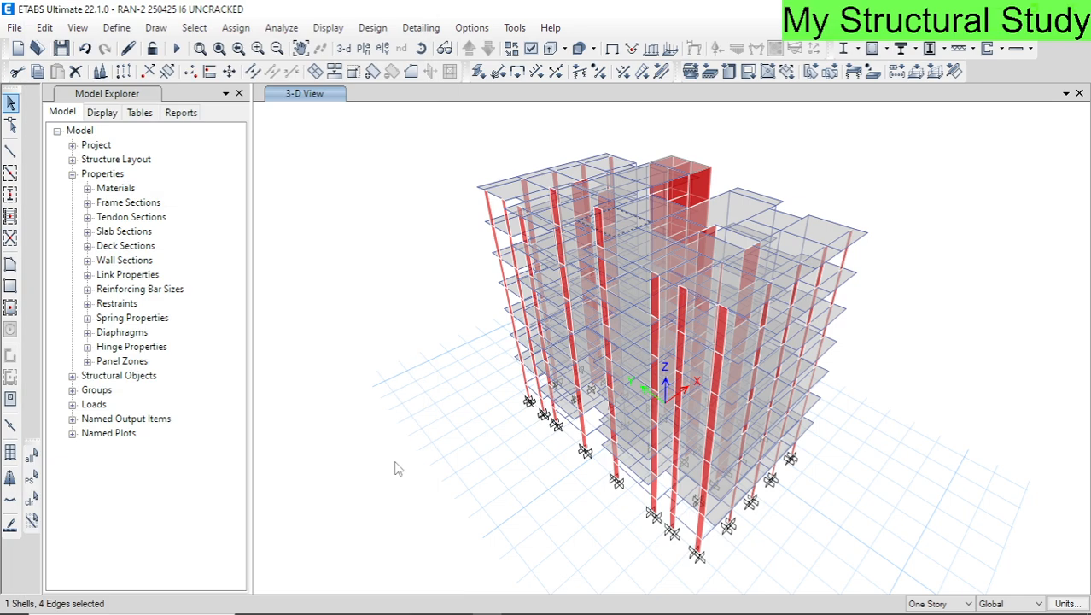
pyautogui.click(30, 501)
# - Open the IS 1893:2016 settings of load pattern EX, check the eccentricity ratio and select the story range from Base to OHT
pyautogui.click(116, 27)
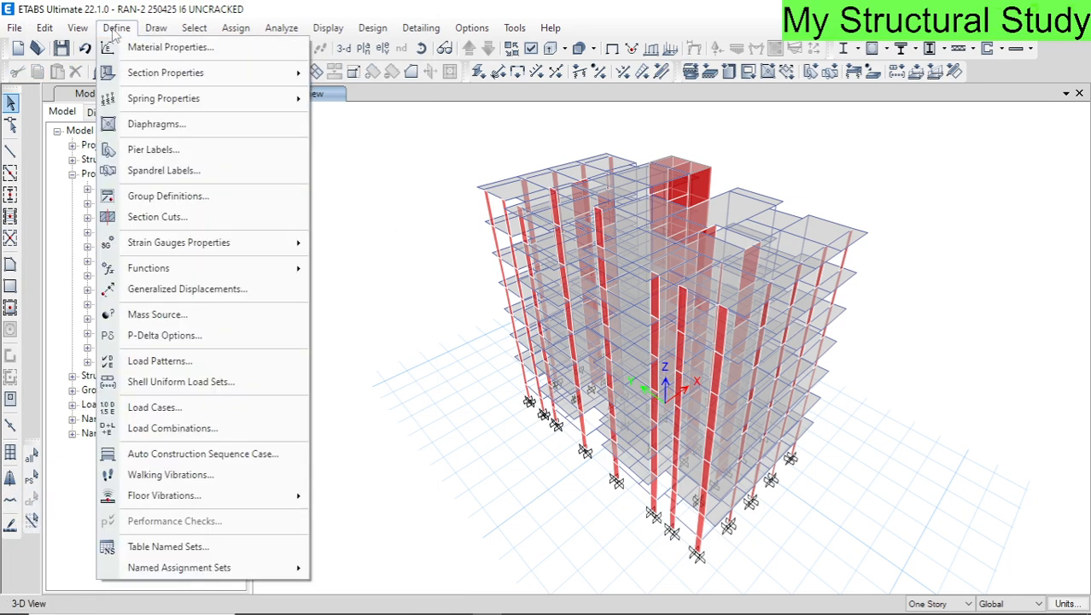
pyautogui.click(162, 361)
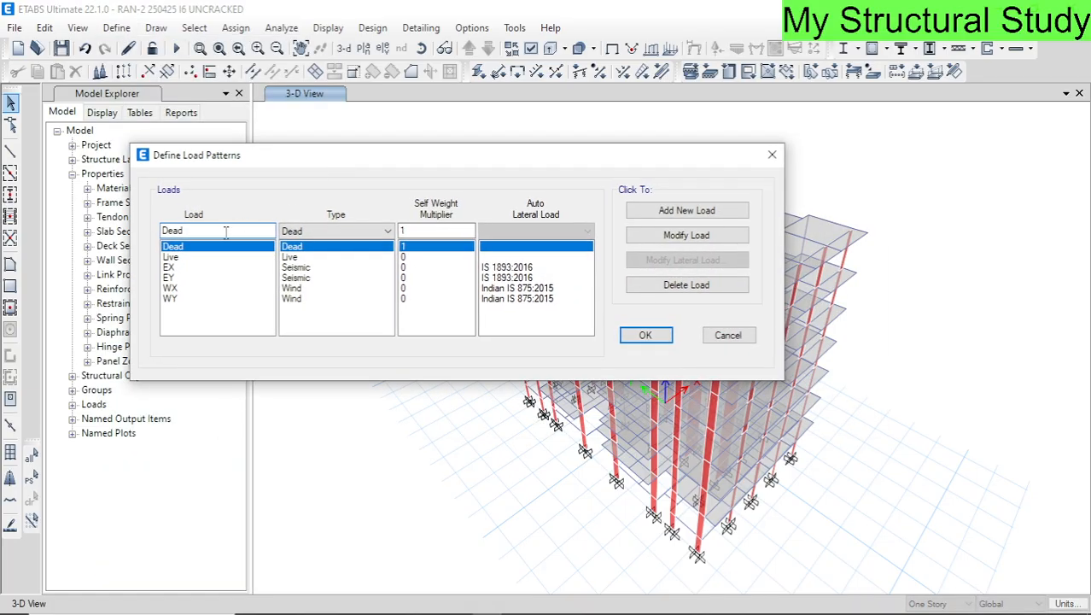
pyautogui.click(181, 268)
pyautogui.click(686, 260)
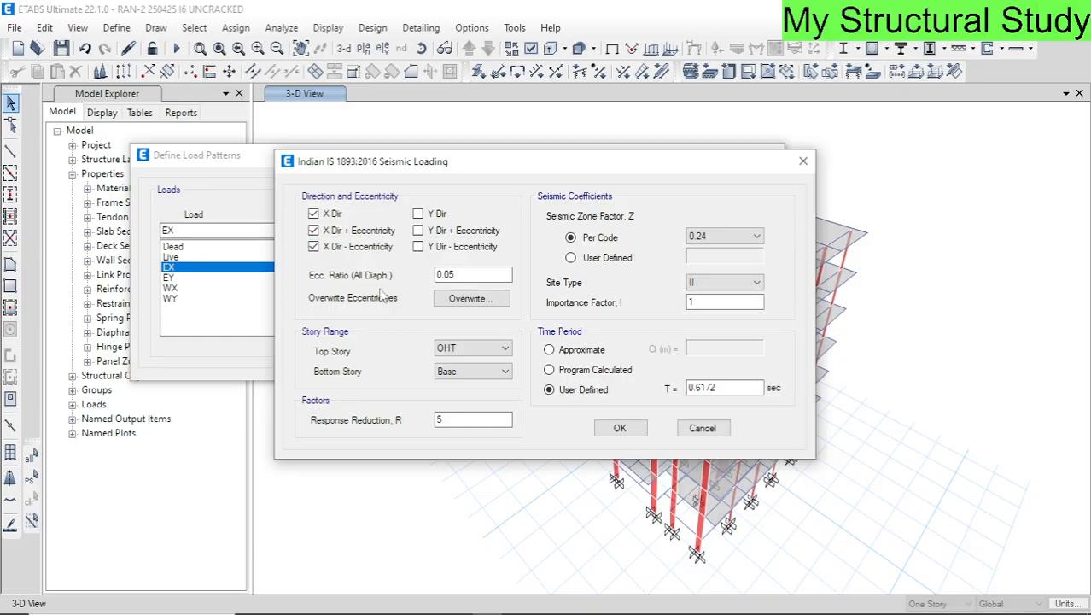
pyautogui.moveTo(456, 275); pyautogui.dragTo(411, 286)
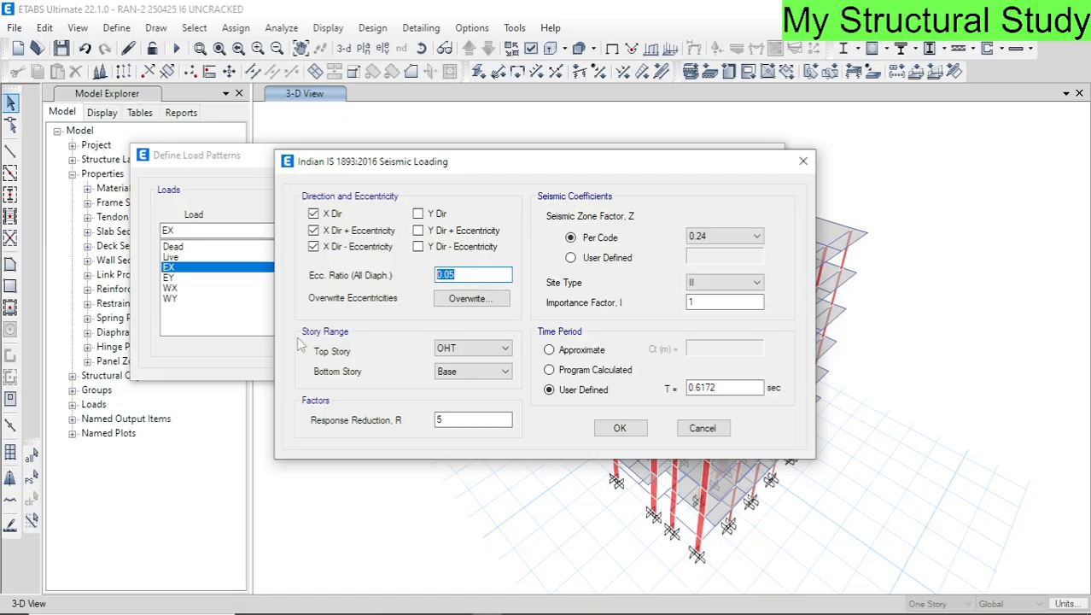
pyautogui.click(470, 366)
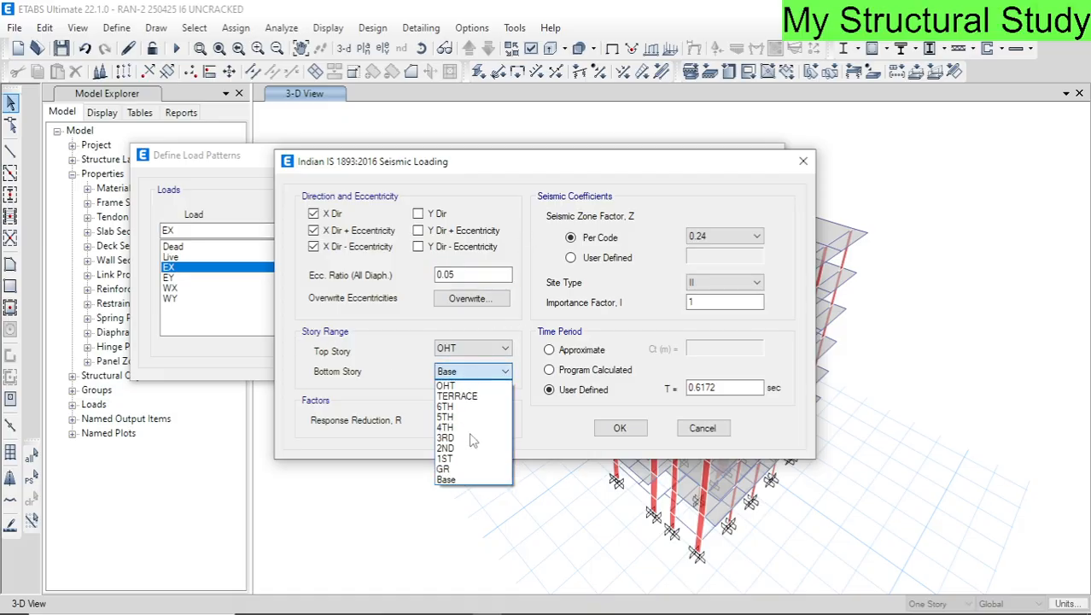
pyautogui.click(453, 480)
pyautogui.click(470, 351)
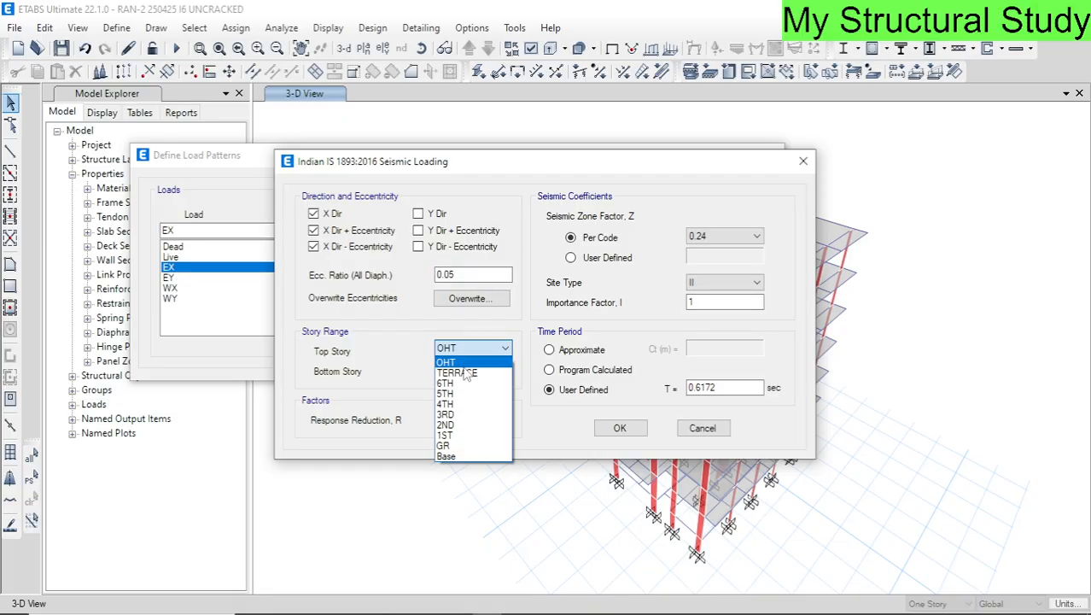
pyautogui.click(460, 363)
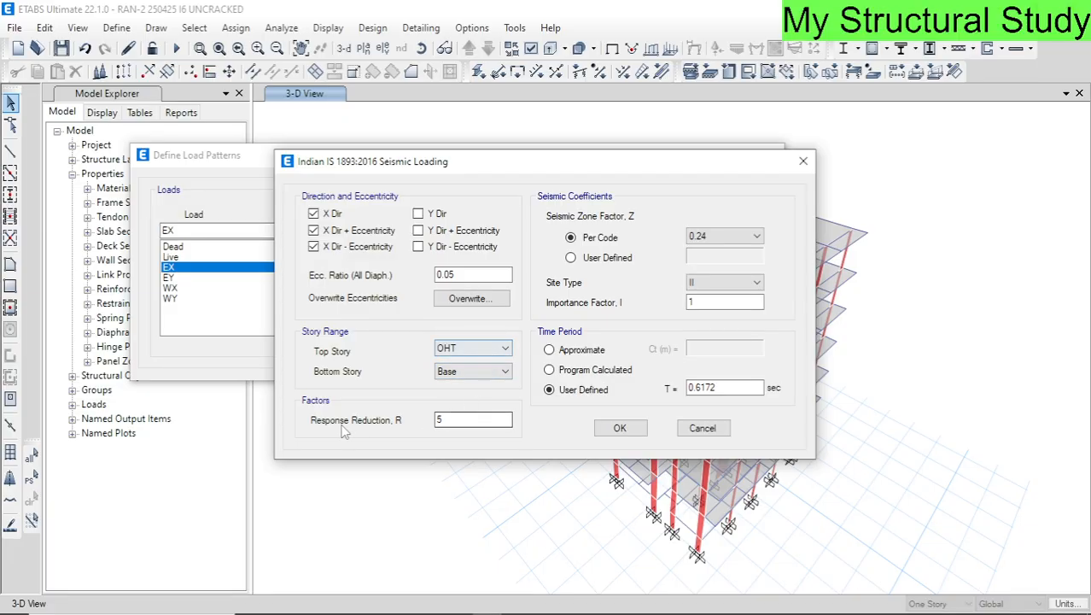
# - Set the EX response reduction factor R to 3 and the per-code seismic zone factor Z to 0.16
pyautogui.doubleClick(445, 420)
pyautogui.write('3')
pyautogui.doubleClick(456, 422)
pyautogui.write('3')
pyautogui.click(709, 237)
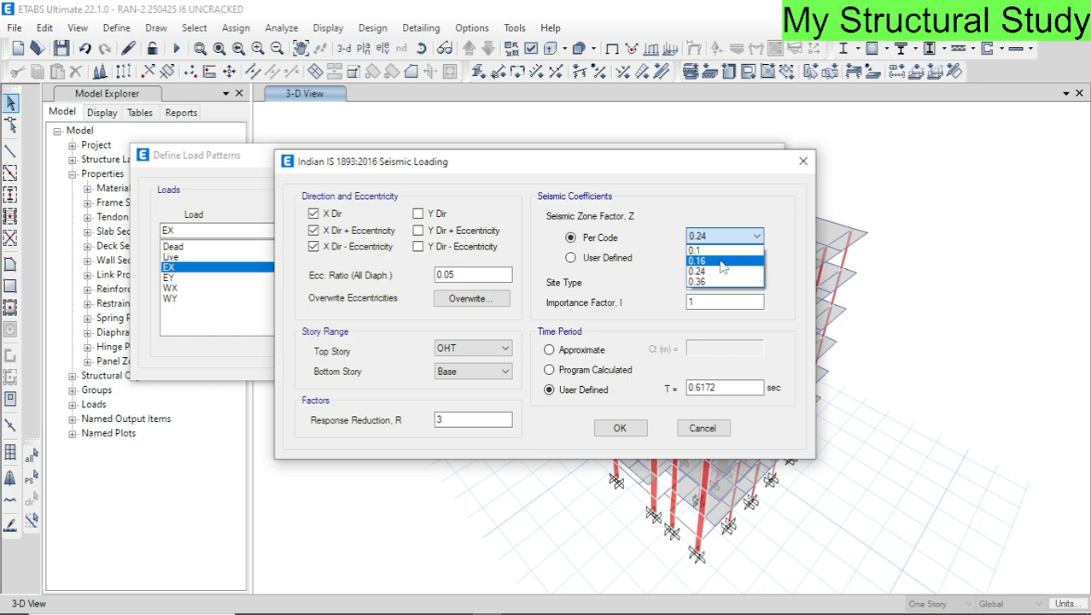
pyautogui.click(722, 261)
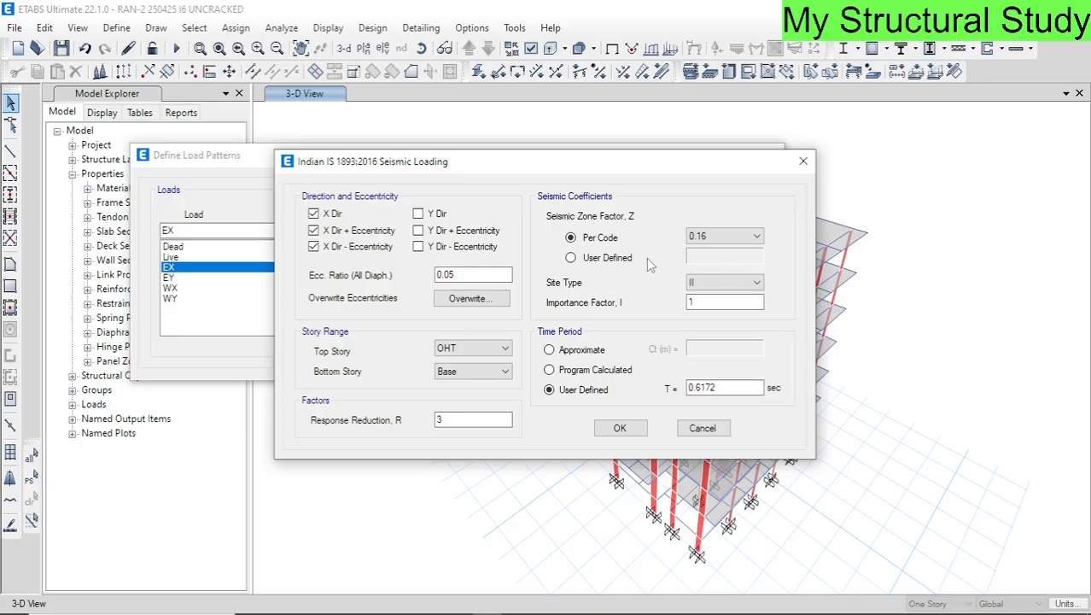
pyautogui.click(733, 240)
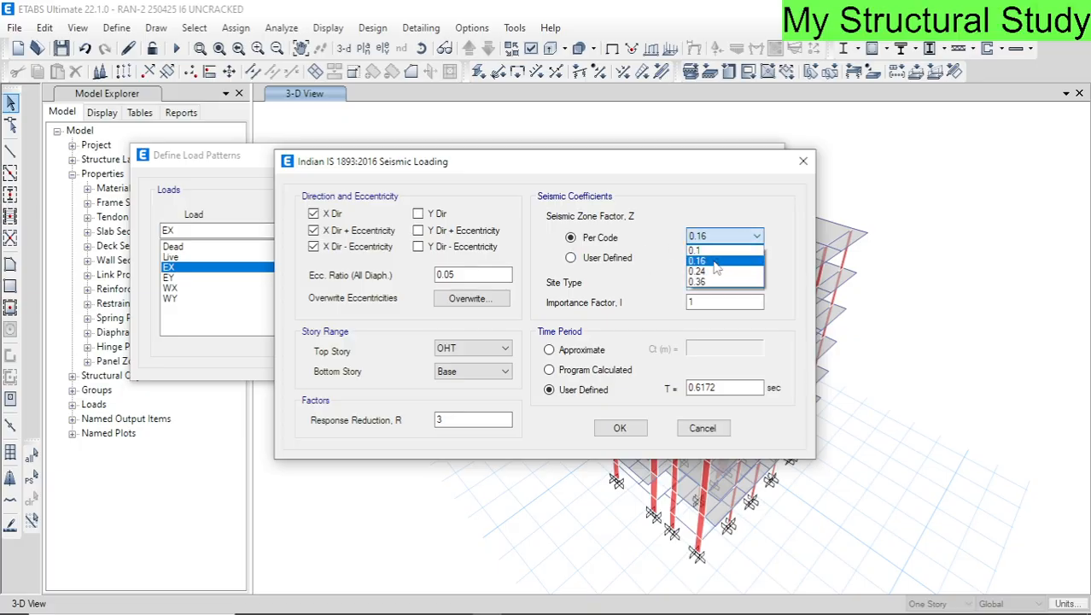
pyautogui.click(718, 261)
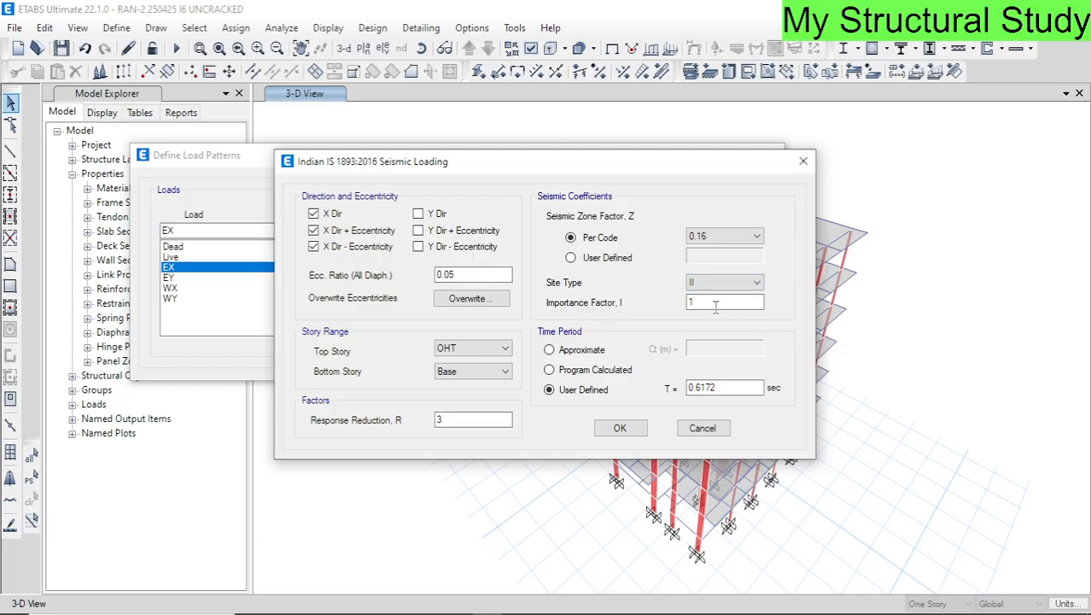
# - Check the EX importance factor and user-defined time period, and accept the seismic loading settings
pyautogui.click(716, 302)
pyautogui.moveTo(733, 389); pyautogui.dragTo(676, 402)
pyautogui.click(732, 390)
pyautogui.click(732, 388)
pyautogui.click(624, 429)
# - Set the EY seismic load to R = 3 and zone factor 0.16, check its time period, and accept the load patterns
pyautogui.click(287, 278)
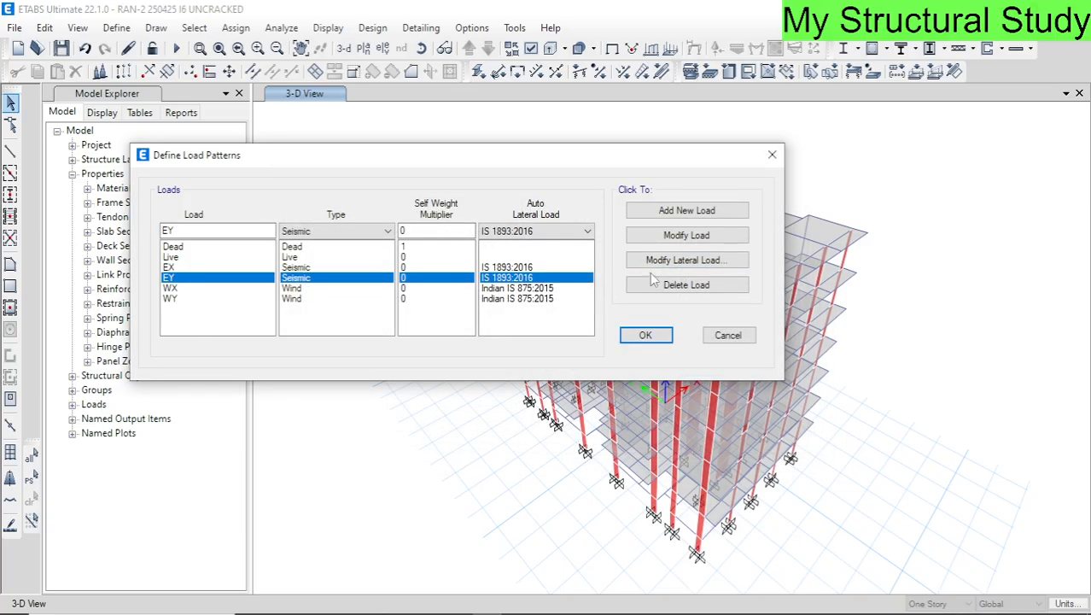
pyautogui.click(675, 261)
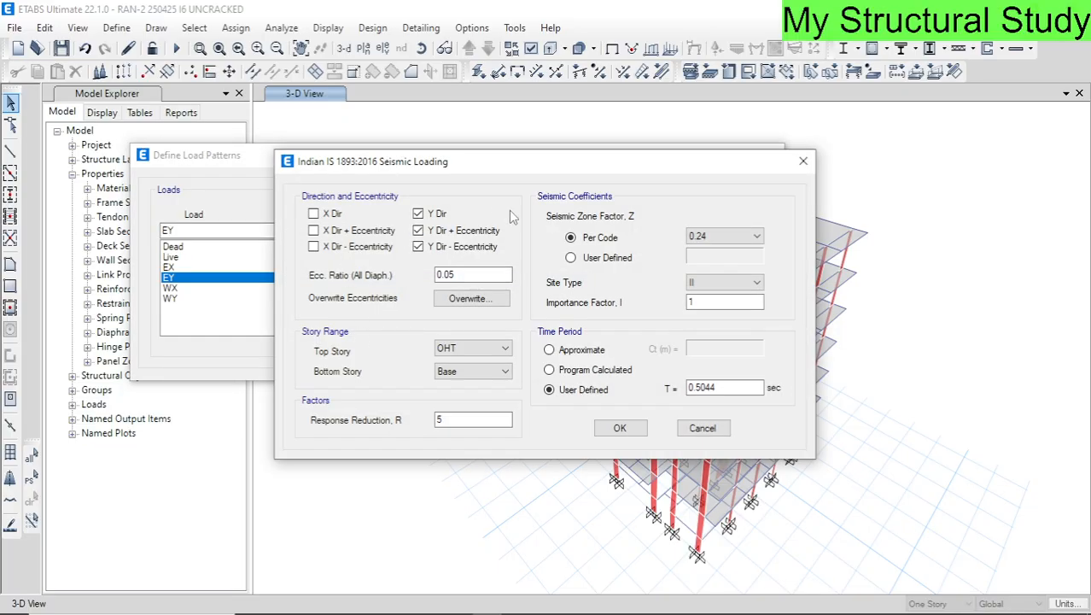
pyautogui.doubleClick(434, 421)
pyautogui.write('3')
pyautogui.click(721, 243)
pyautogui.click(748, 385)
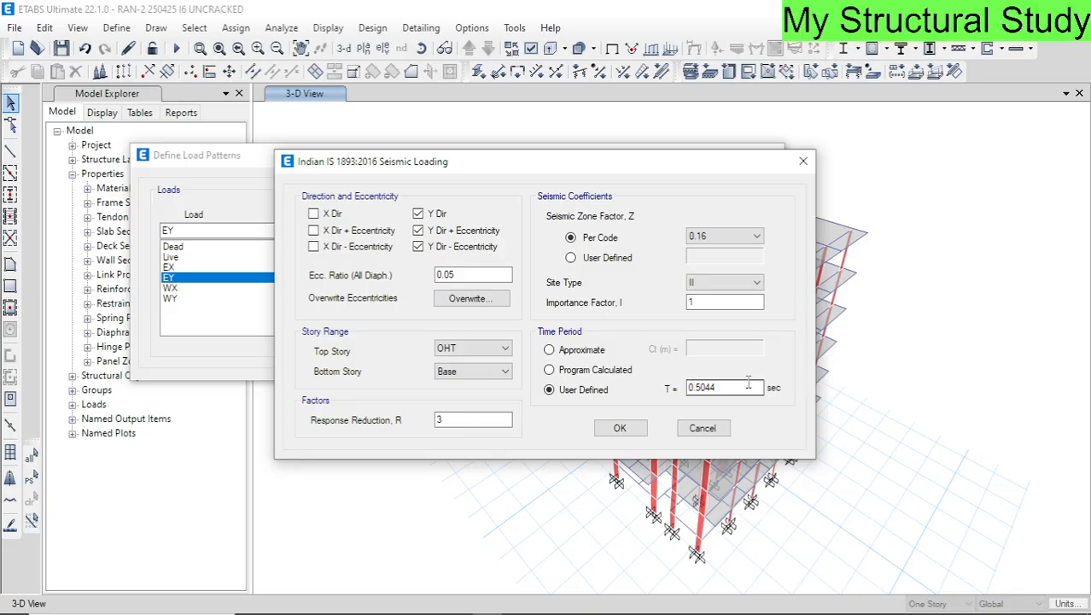
pyautogui.doubleClick(717, 387)
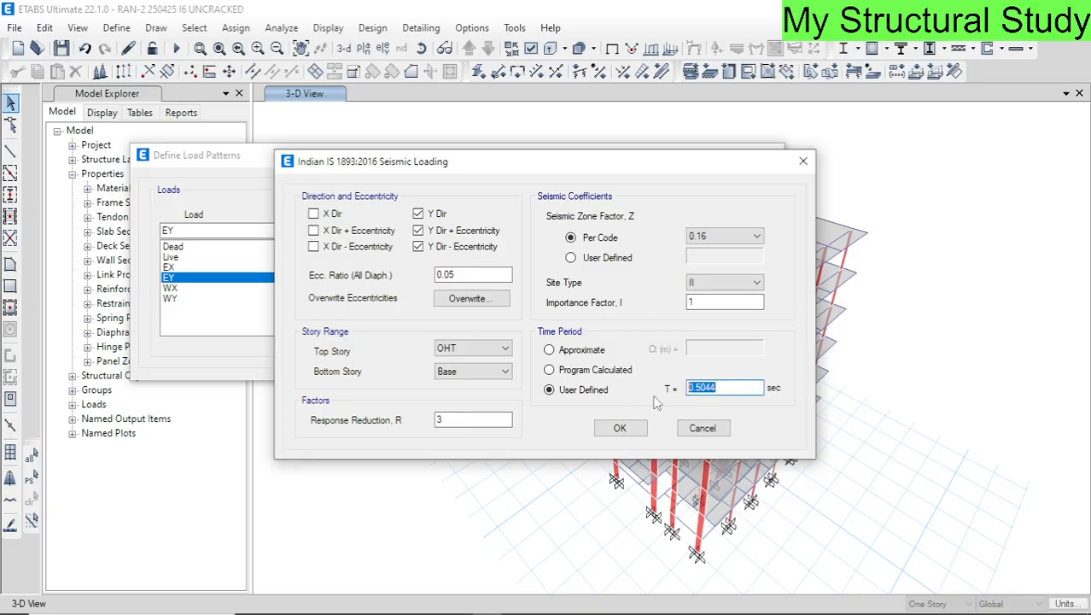
pyautogui.click(620, 428)
pyautogui.click(642, 335)
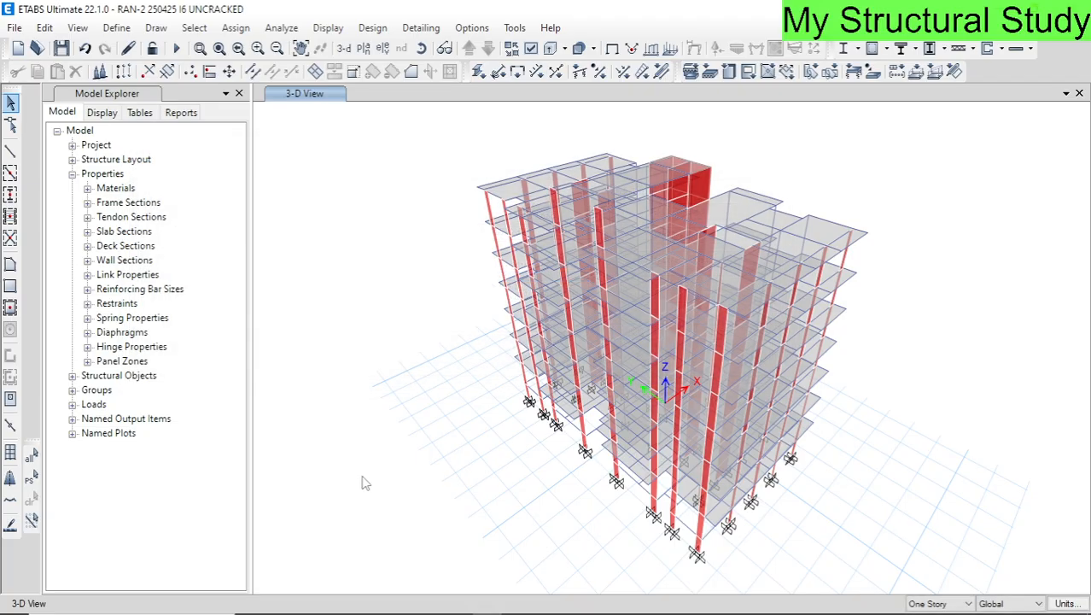
# - Switch to the Word course index, highlight the STATIC WX WY topic, and return to ETABS
pyautogui.hotkey('alt', 'Tab')
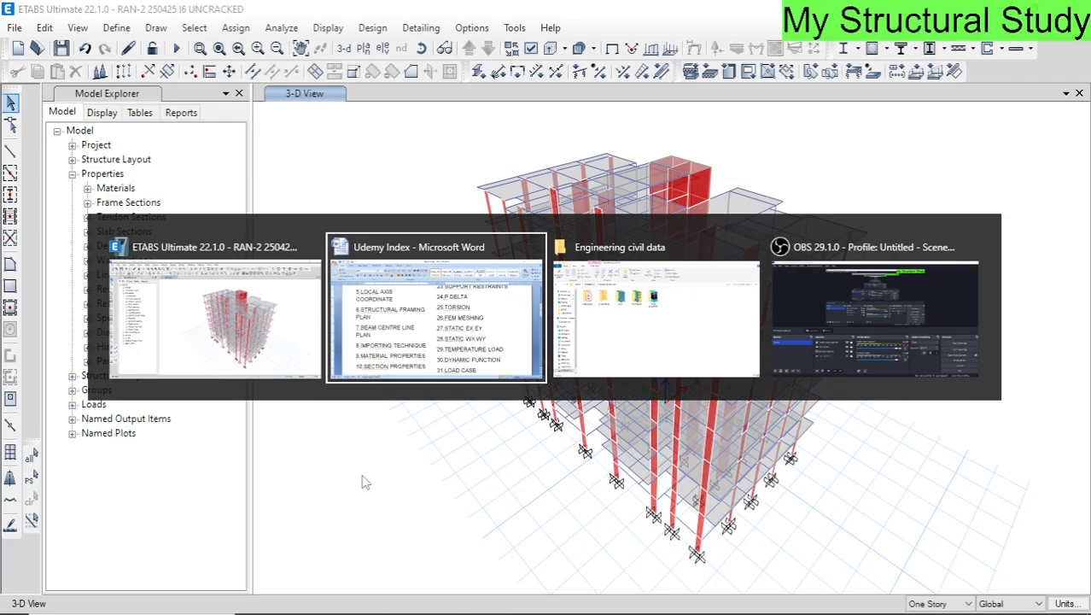
pyautogui.scroll(-2, 660, 394)
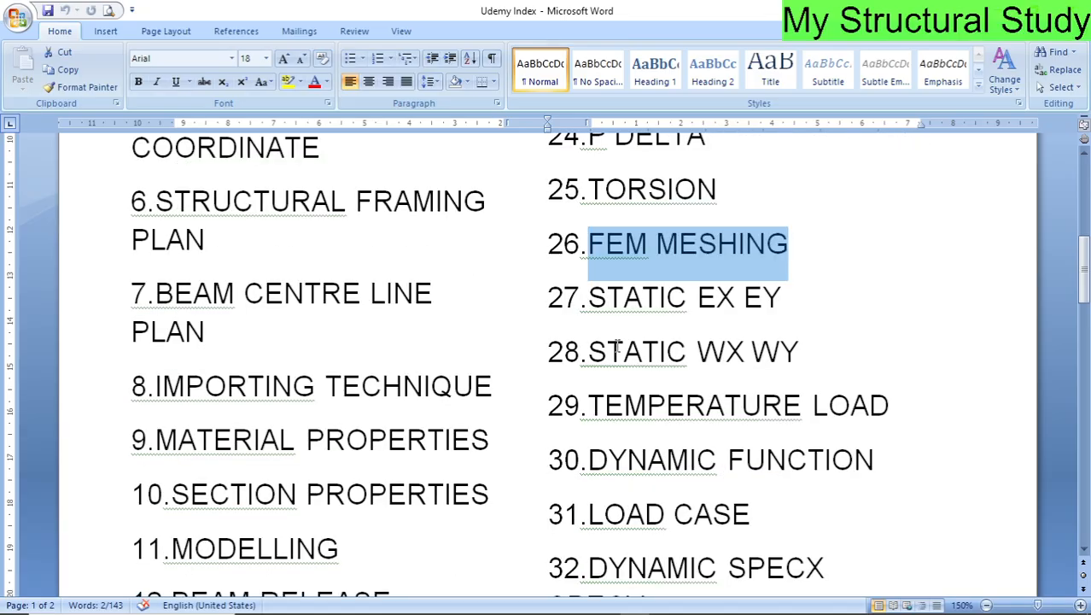
pyautogui.moveTo(807, 291); pyautogui.dragTo(589, 294)
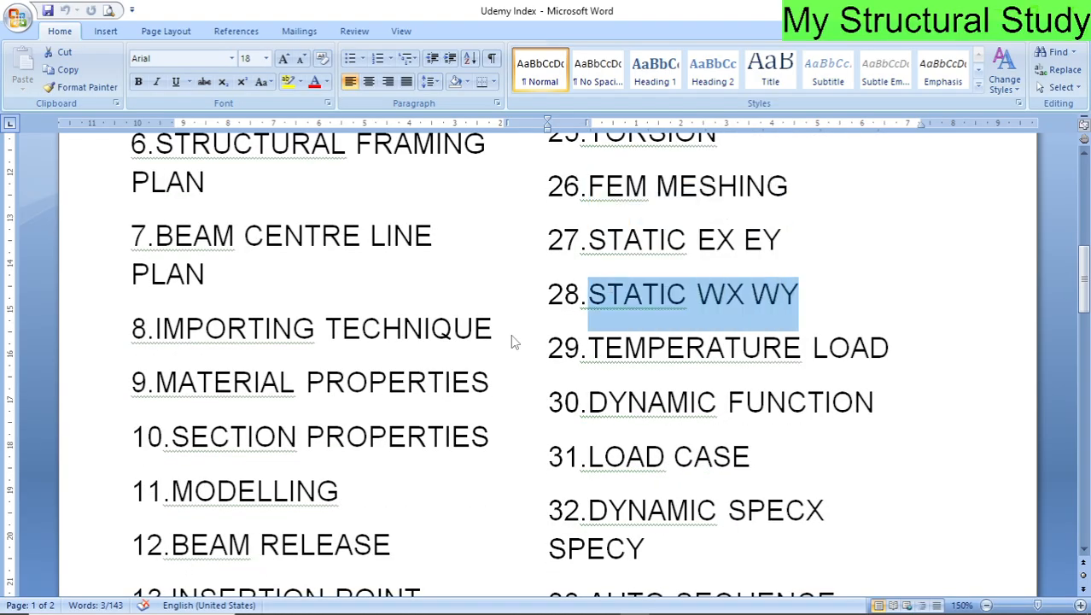
pyautogui.hotkey('alt', 'Tab')
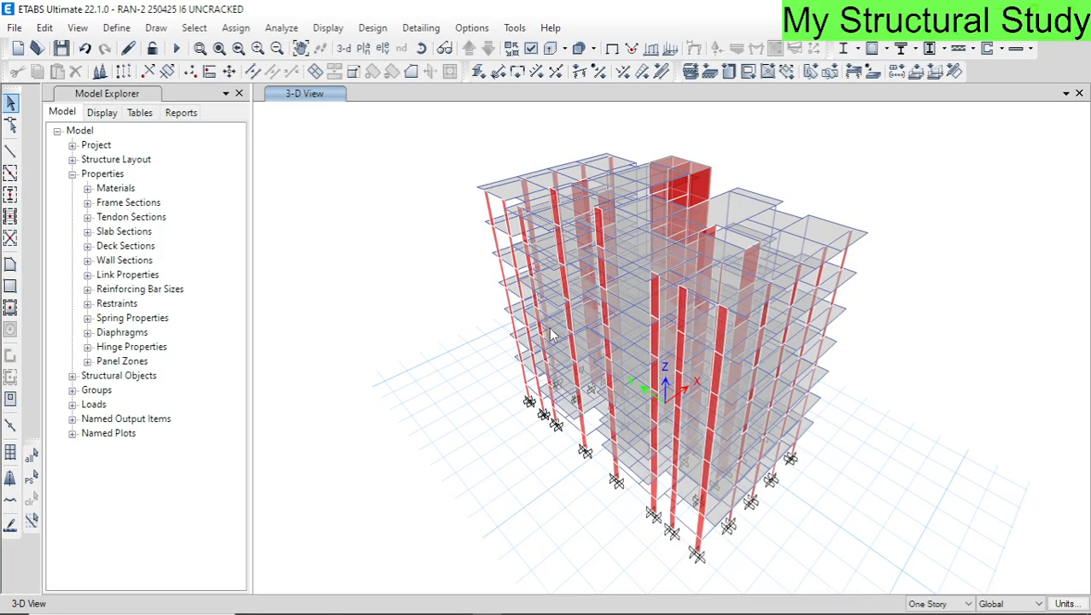
# - Open the IS 875:2015 settings of wind load pattern WX and compare exposure from shell objects with exposure from extents of diaphragms
pyautogui.click(116, 27)
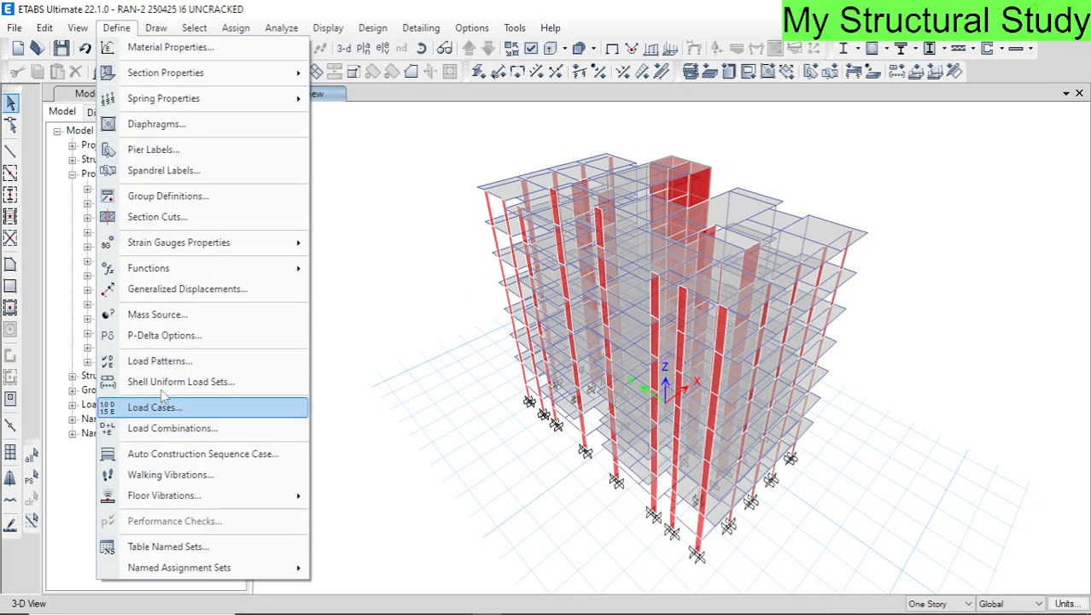
pyautogui.click(163, 362)
pyautogui.click(298, 332)
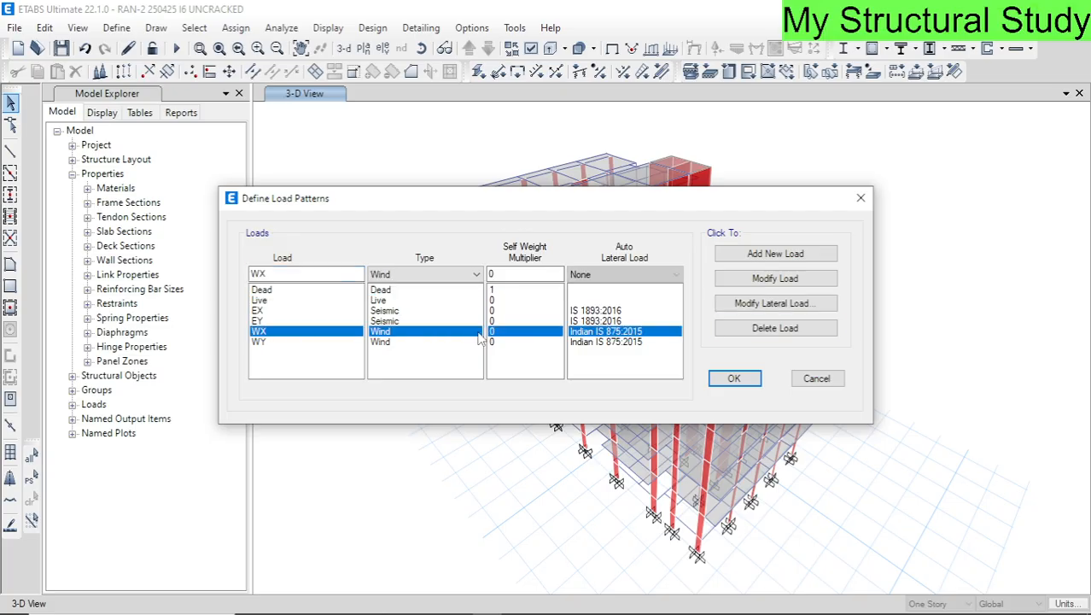
pyautogui.click(771, 304)
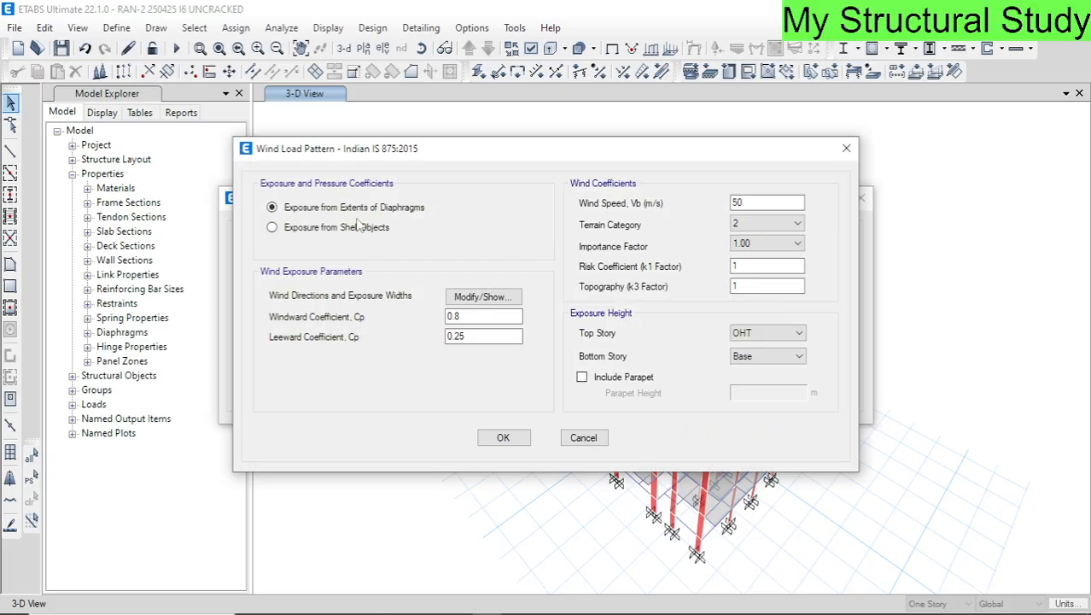
pyautogui.click(309, 229)
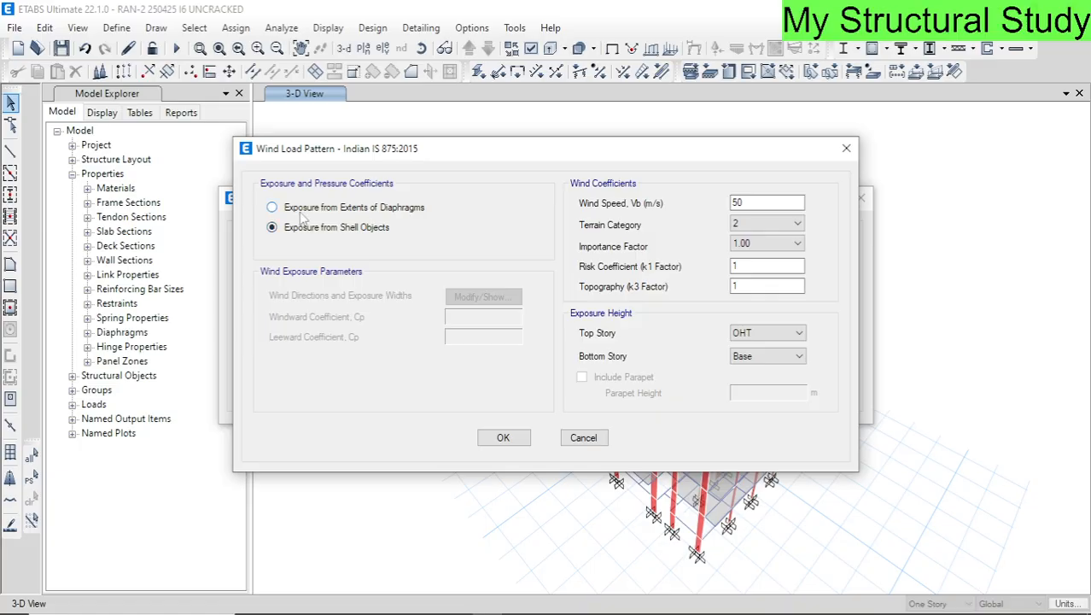
pyautogui.click(302, 210)
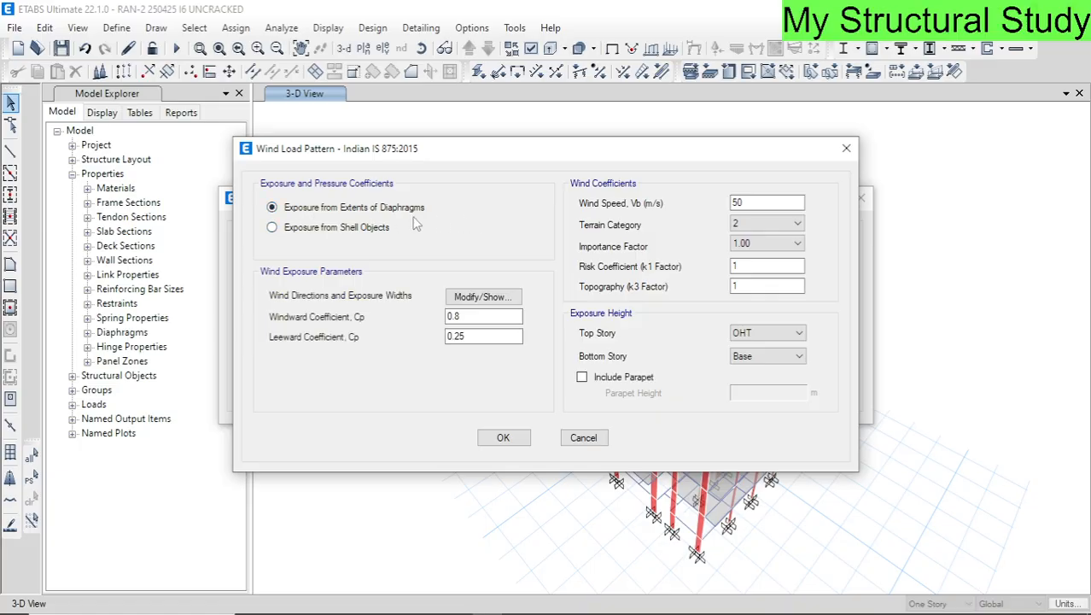
# - Review the WX wind speed, k1 and k3 factors, windward and leeward coefficients, and the exposure width data by story
pyautogui.click(767, 202)
pyautogui.click(738, 268)
pyautogui.click(748, 287)
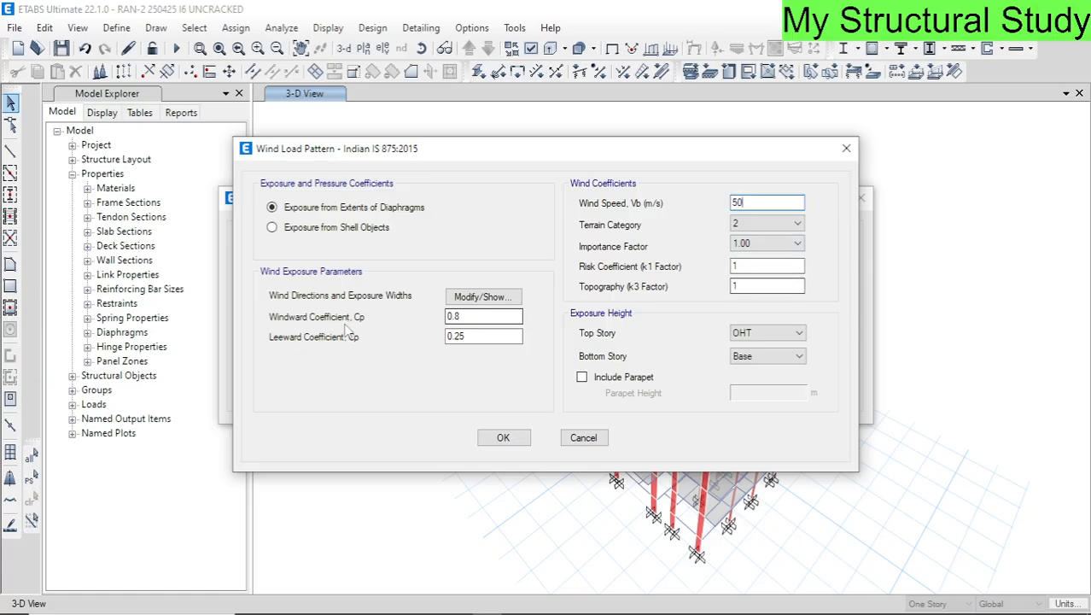
pyautogui.doubleClick(450, 317)
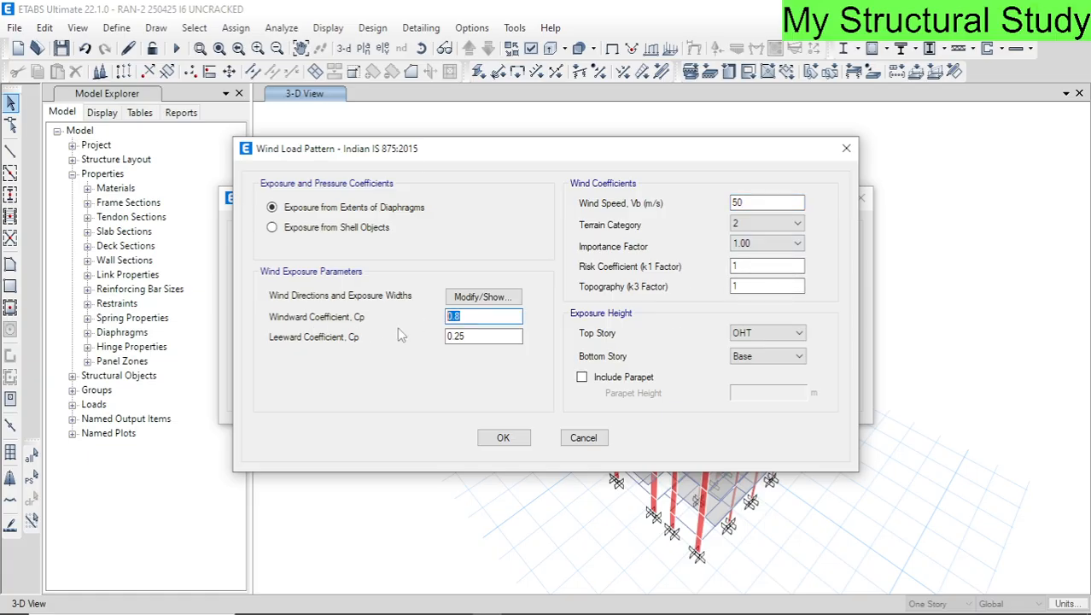
pyautogui.doubleClick(455, 336)
pyautogui.moveTo(468, 317); pyautogui.dragTo(417, 349)
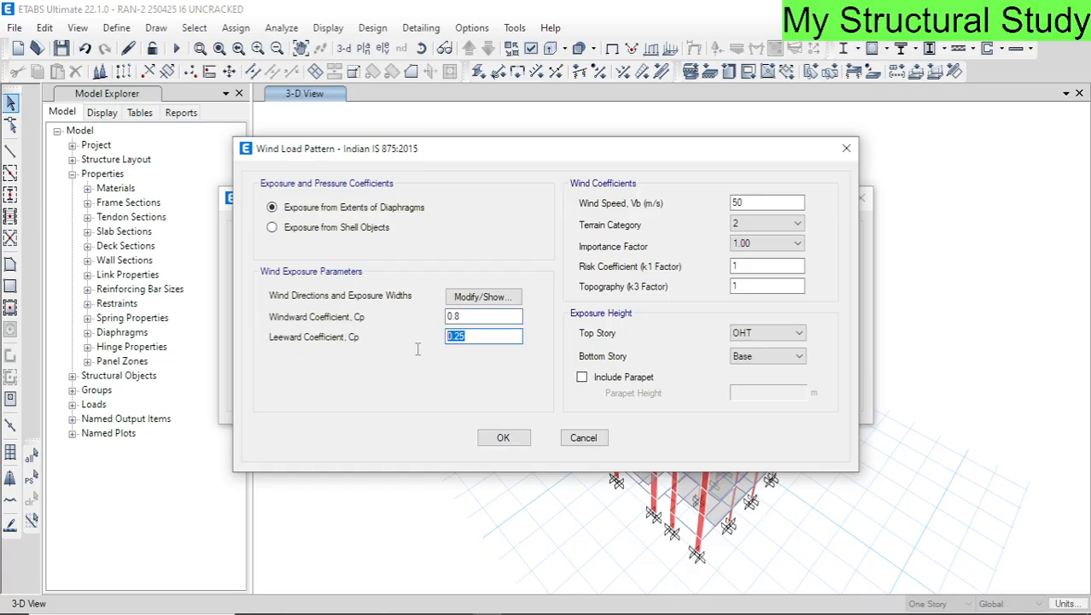
pyautogui.click(481, 297)
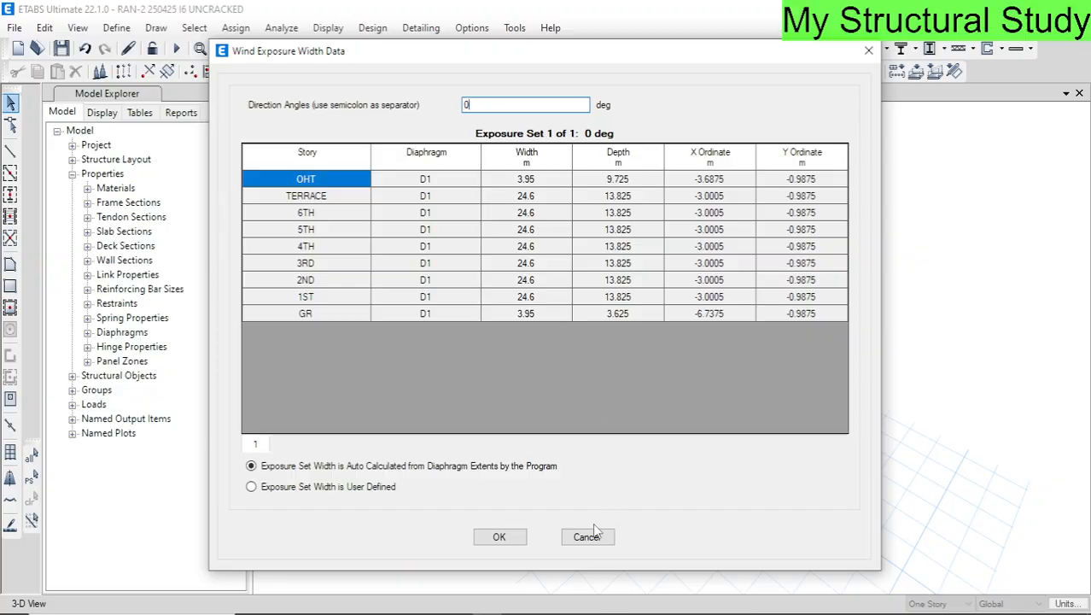
pyautogui.click(500, 536)
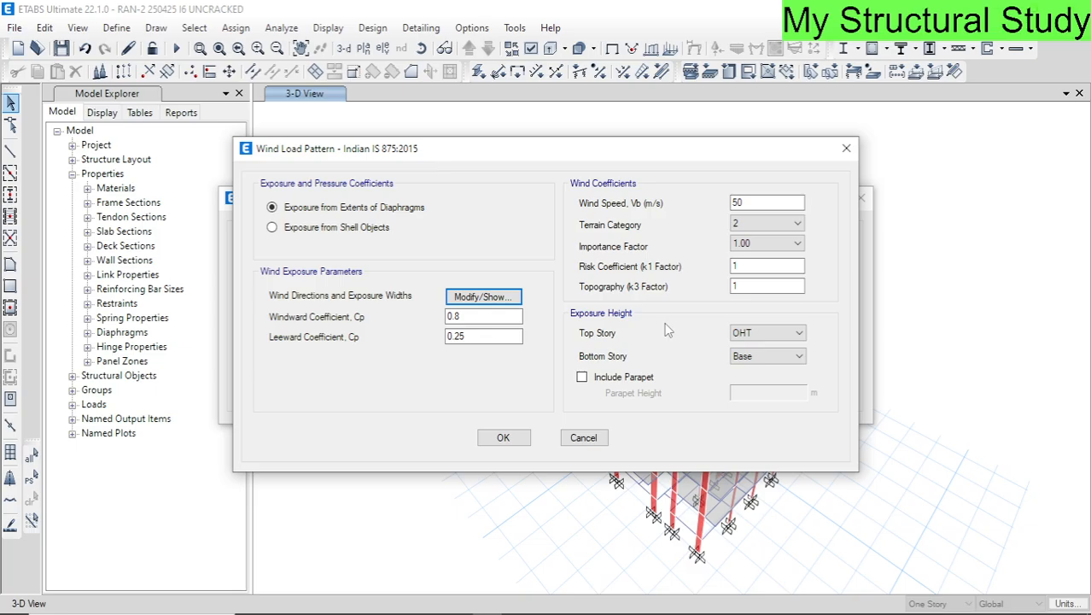
# - Set the bottom story of the WX exposure height to GR and accept the wind load pattern
pyautogui.click(763, 357)
pyautogui.click(750, 453)
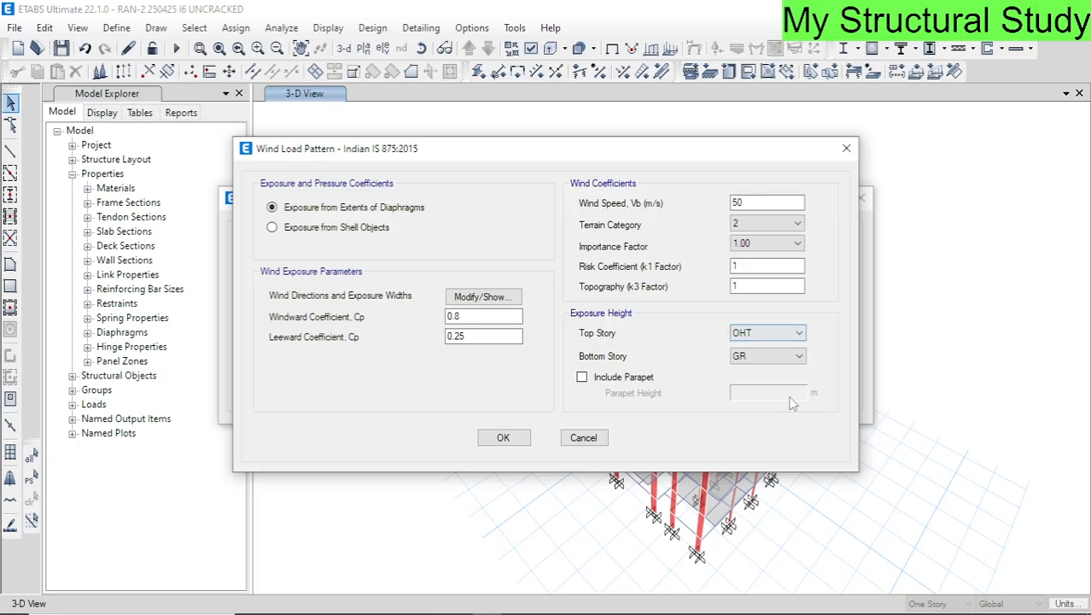
pyautogui.click(504, 437)
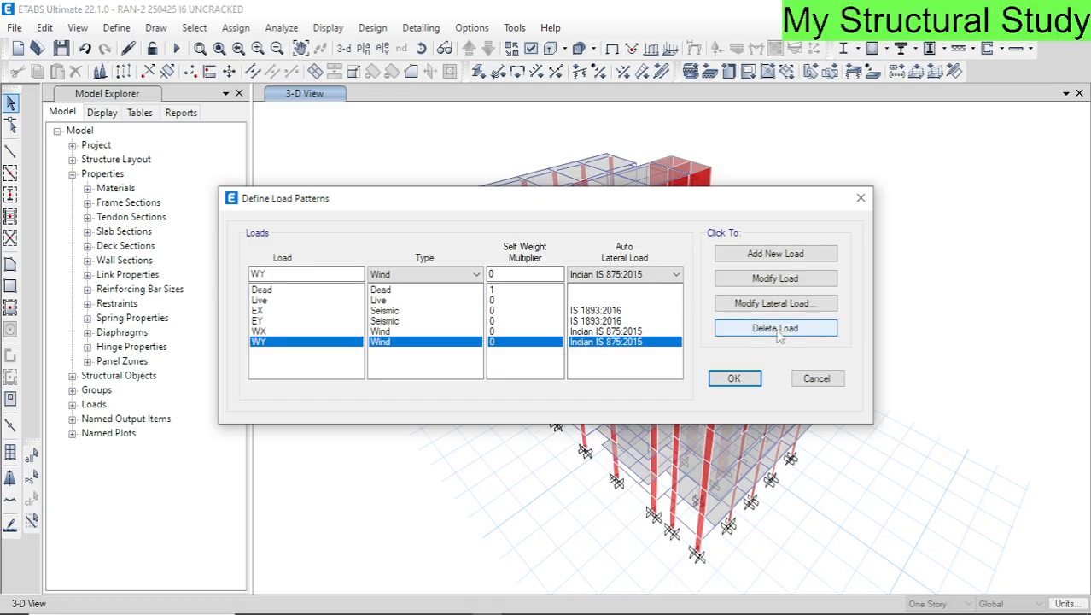
# - Open the wind load settings of pattern WY and review its direction angle and exposure width data
pyautogui.click(773, 302)
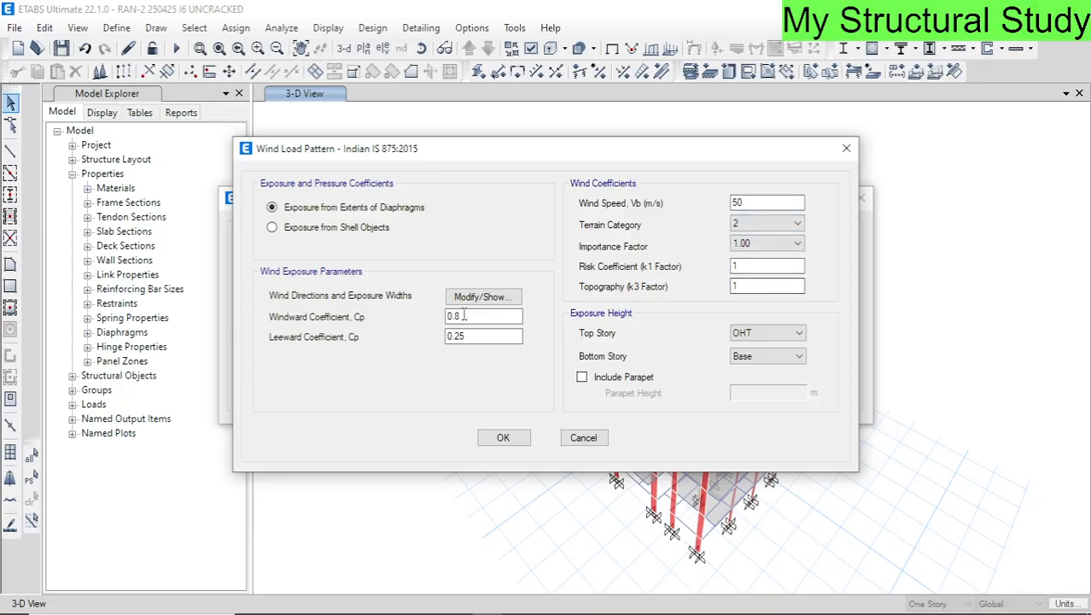
pyautogui.click(484, 298)
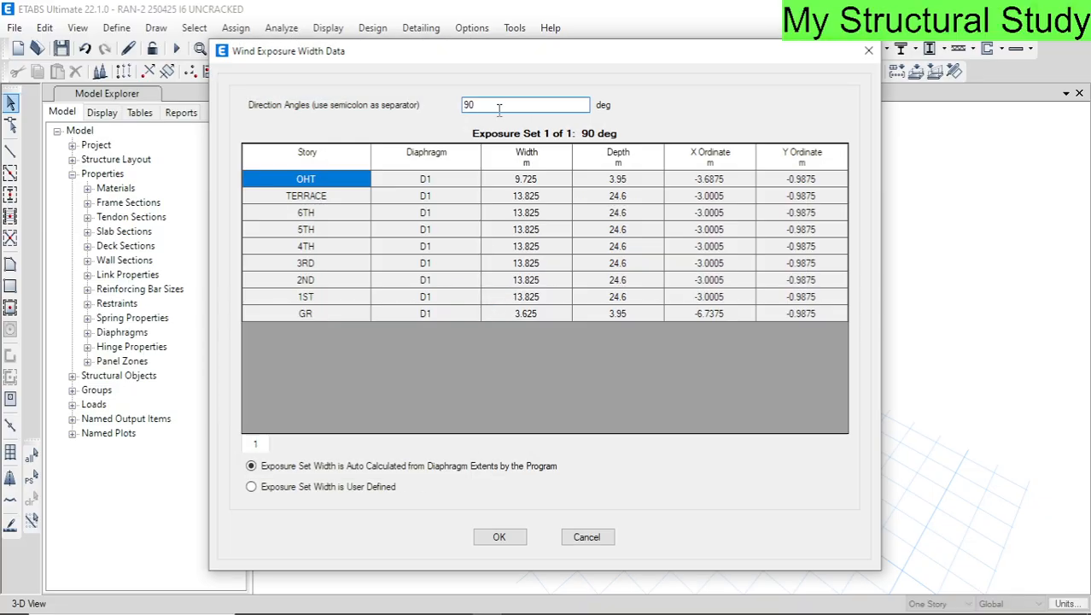
pyautogui.click(516, 538)
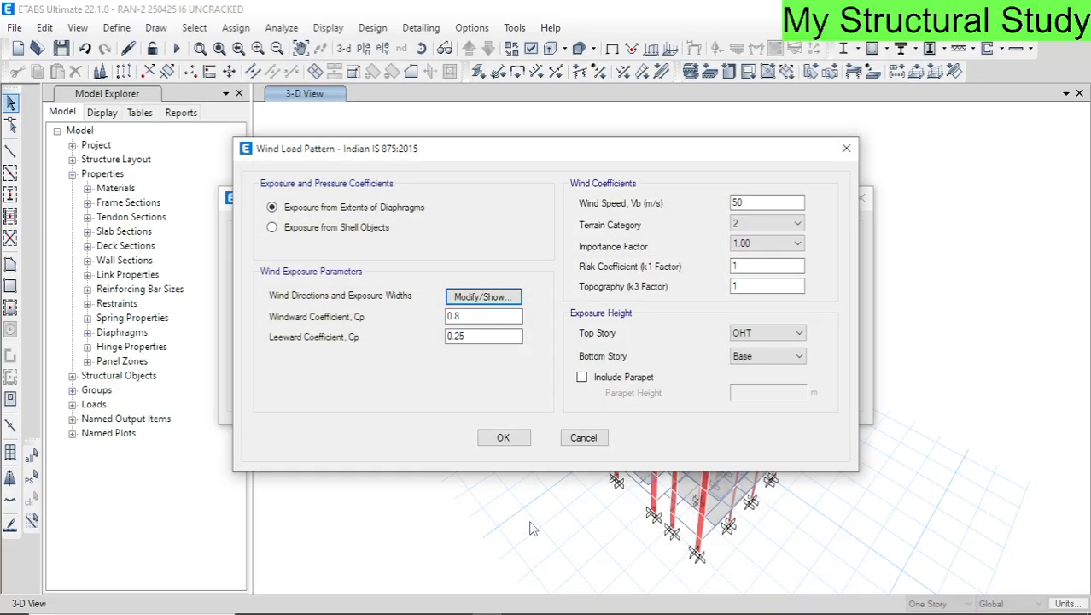
# - Set the bottom story of the WY exposure height to GR and accept the wind load and the load pattern definitions
pyautogui.click(748, 356)
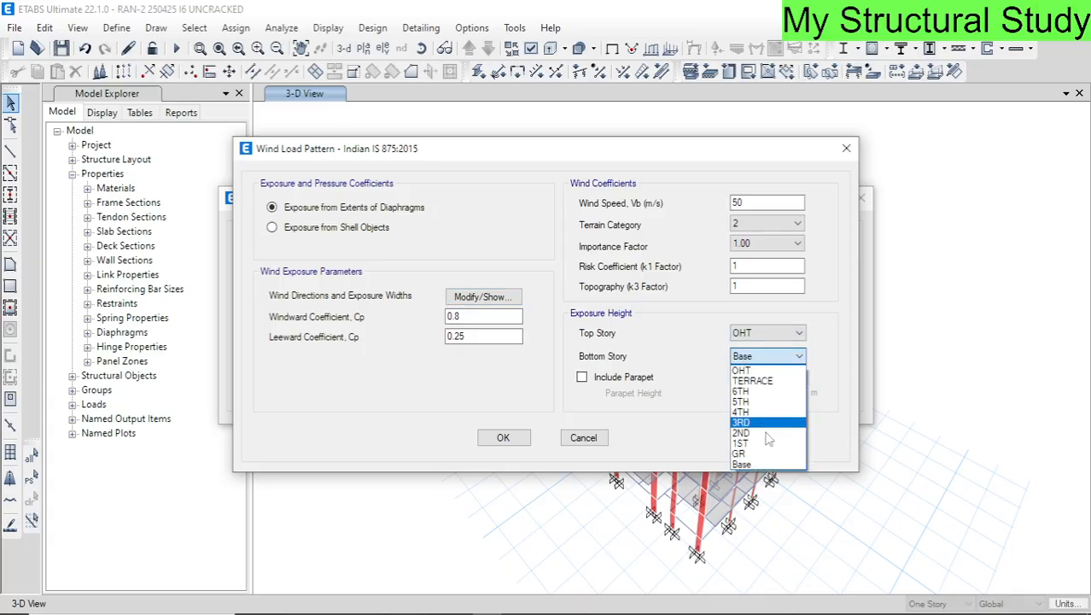
pyautogui.click(751, 453)
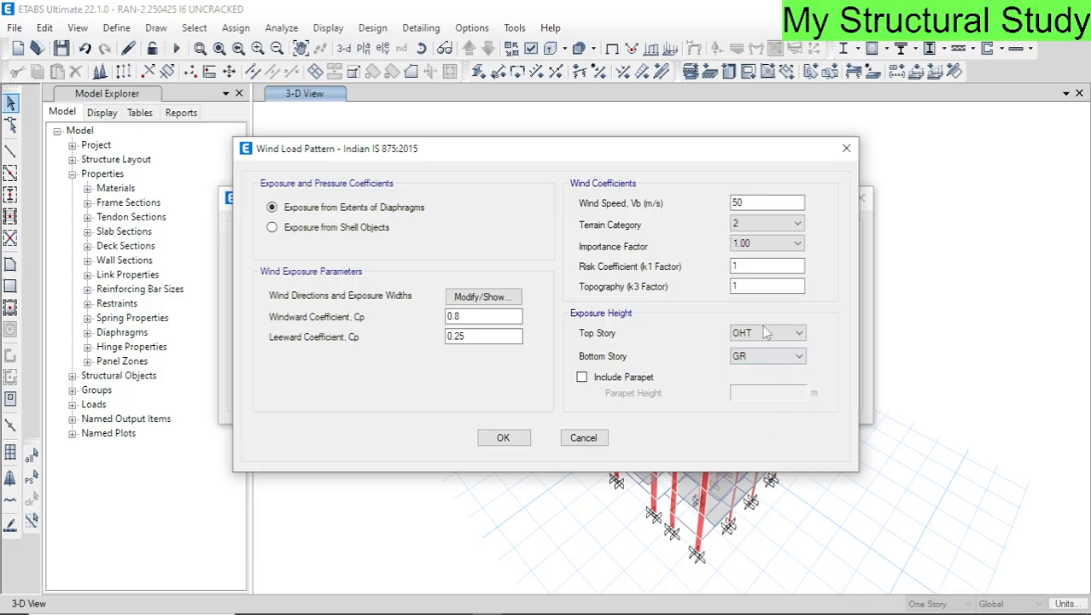
pyautogui.click(503, 438)
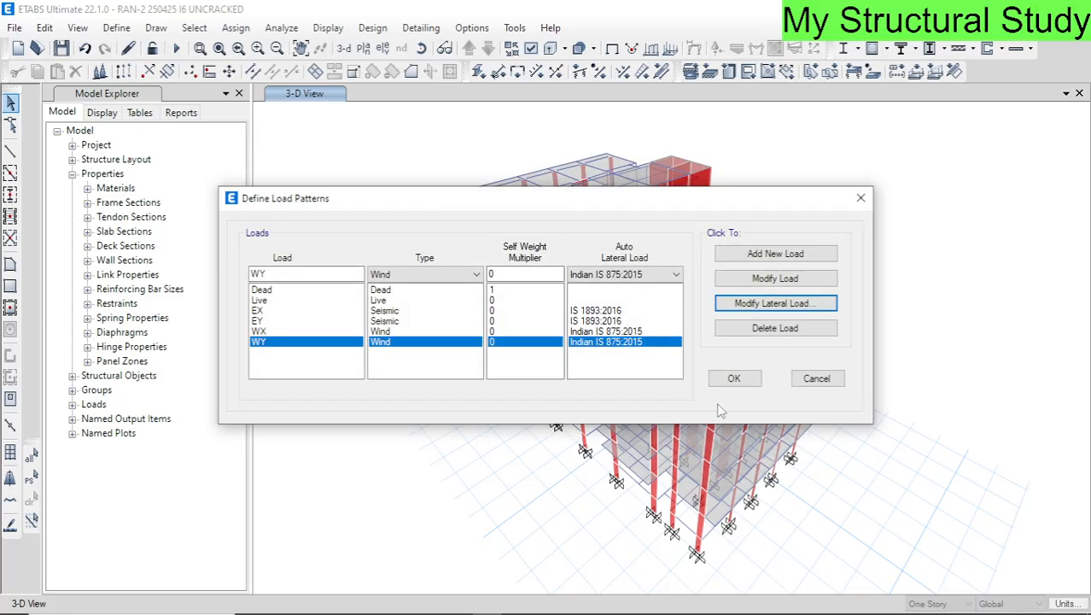
pyautogui.click(731, 379)
# - Switch to the Word course index, highlight the topic TEMPERATURE LOAD and return to ETABS
pyautogui.hotkey('alt', 'Tab')
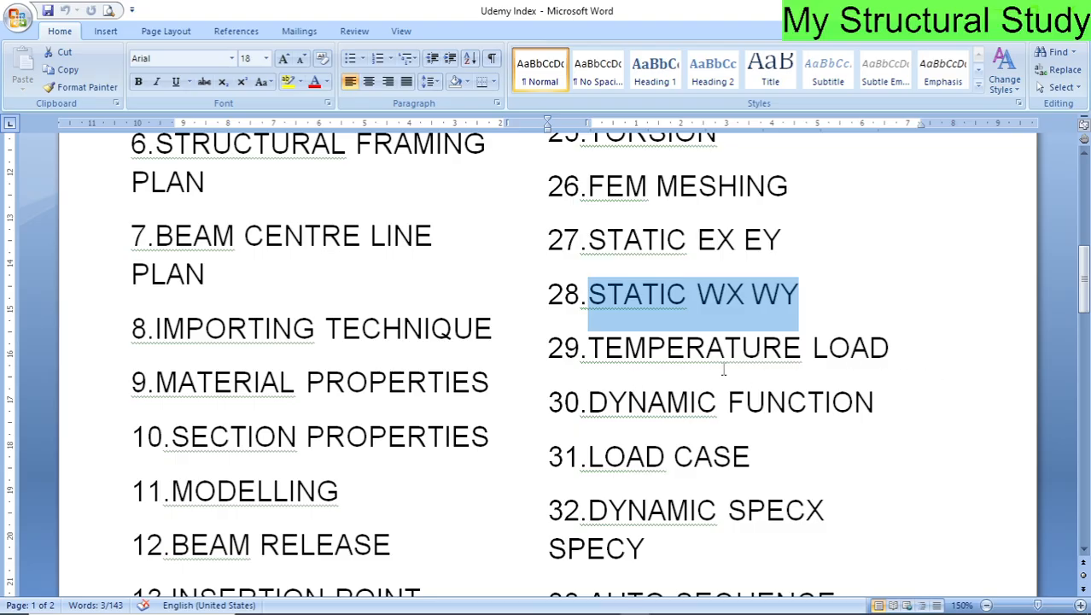
pyautogui.tripleClick(893, 351)
pyautogui.hotkey('alt', 'Tab')
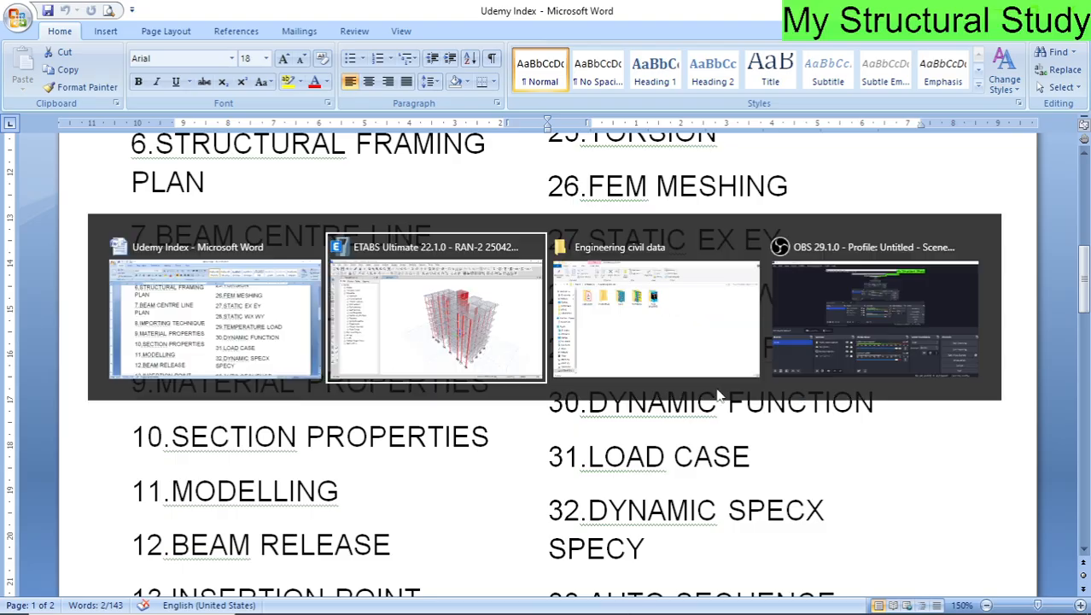
# - Open the shell temperature load assignment, review its temperature entry and close it
pyautogui.click(234, 28)
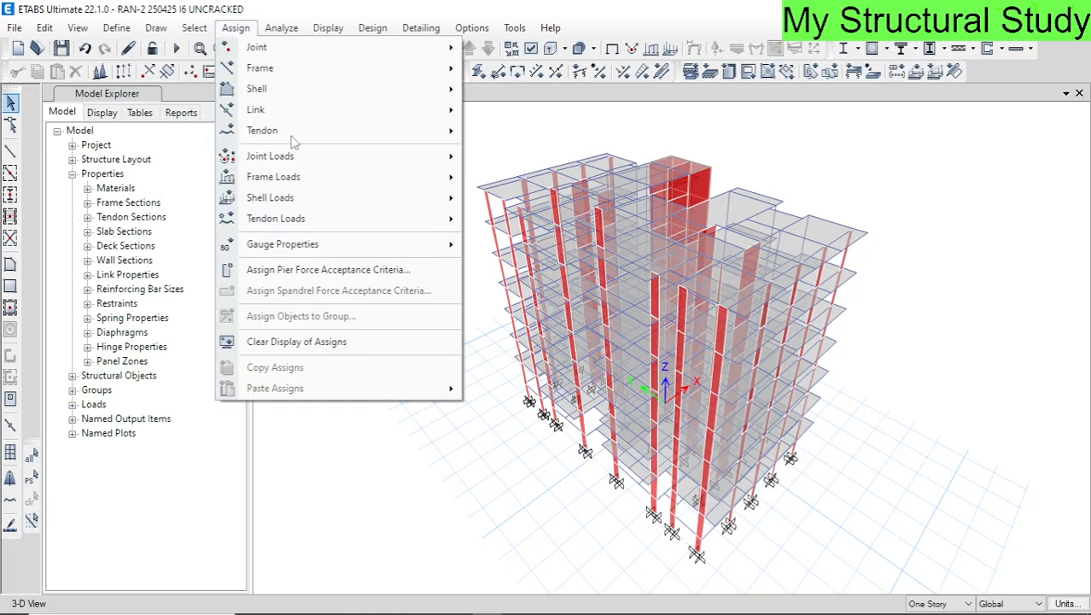
pyautogui.moveTo(300, 203)
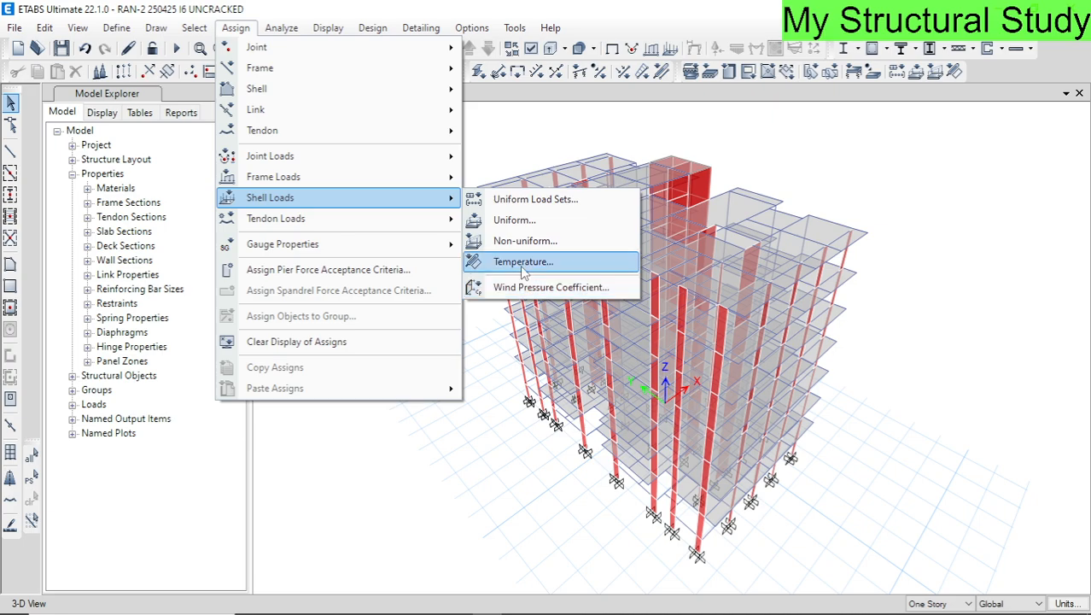
pyautogui.click(523, 262)
pyautogui.doubleClick(481, 366)
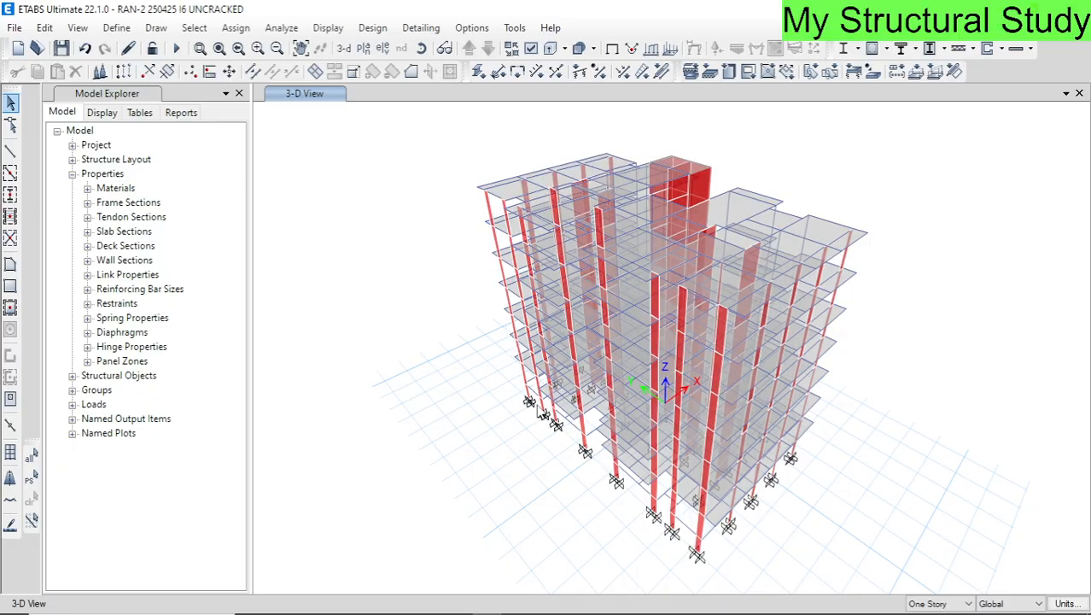
pyautogui.click(544, 412)
# - Check the next topics in the Word index, return to ETABS and open the definition of response spectrum function 1893
pyautogui.hotkey('alt', 'Tab')
pyautogui.scroll(-1, 641, 394)
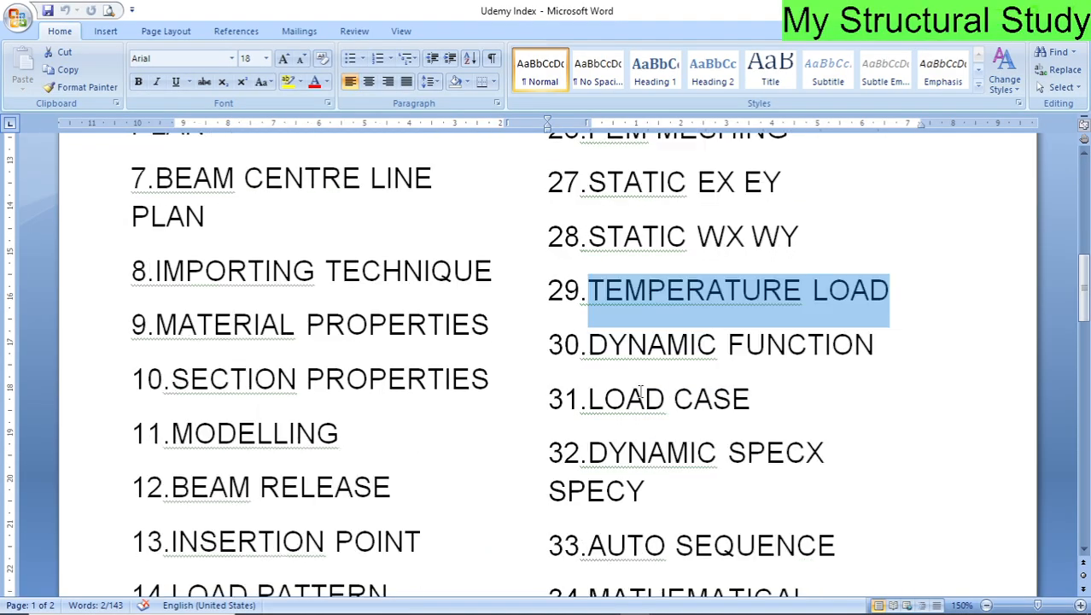
pyautogui.hotkey('alt', 'Tab')
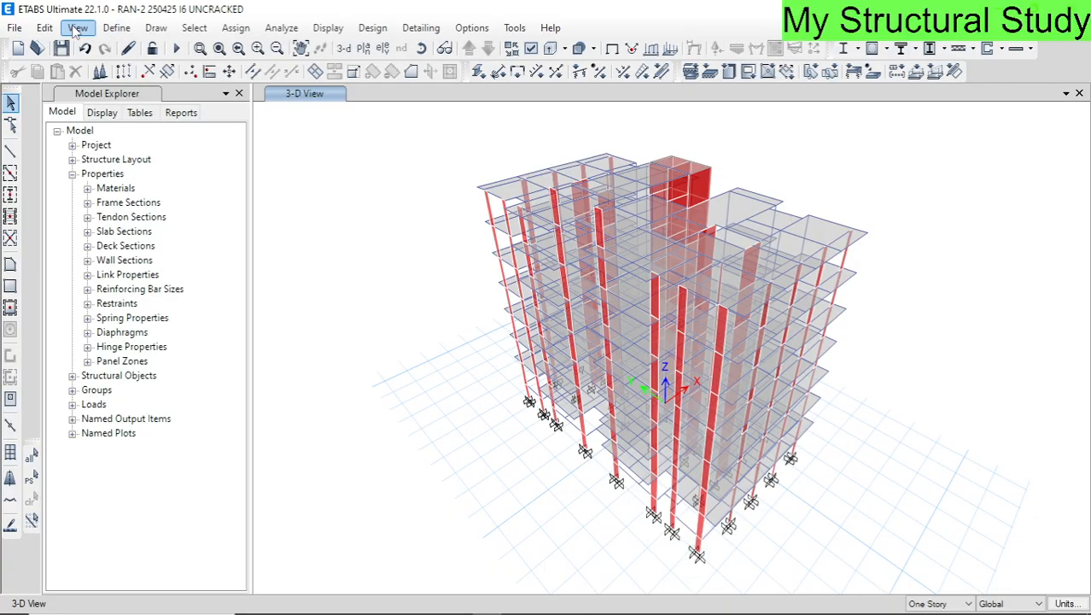
pyautogui.click(113, 28)
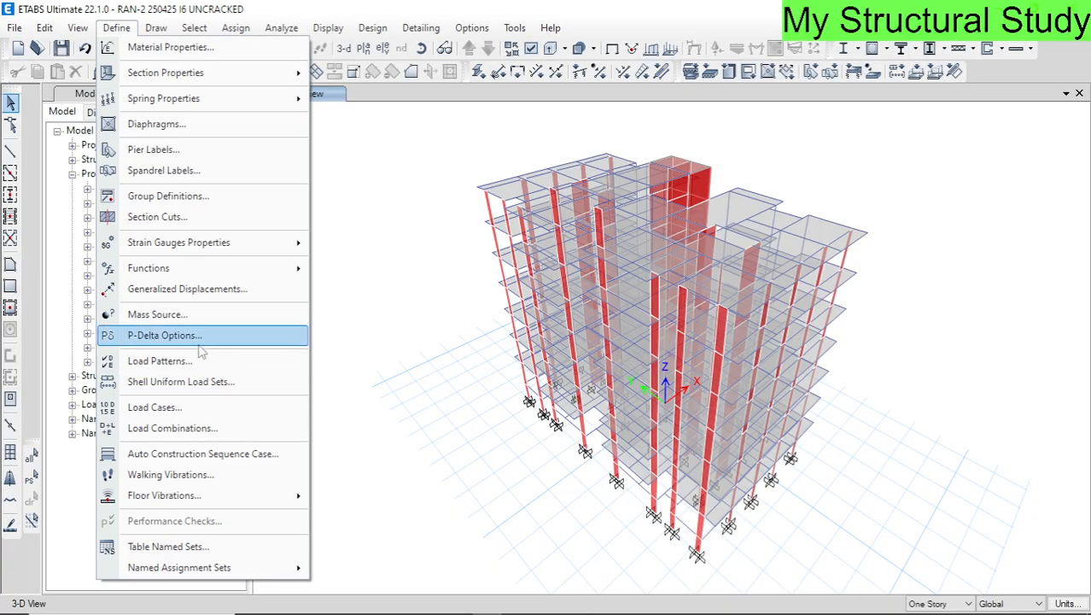
pyautogui.moveTo(179, 268)
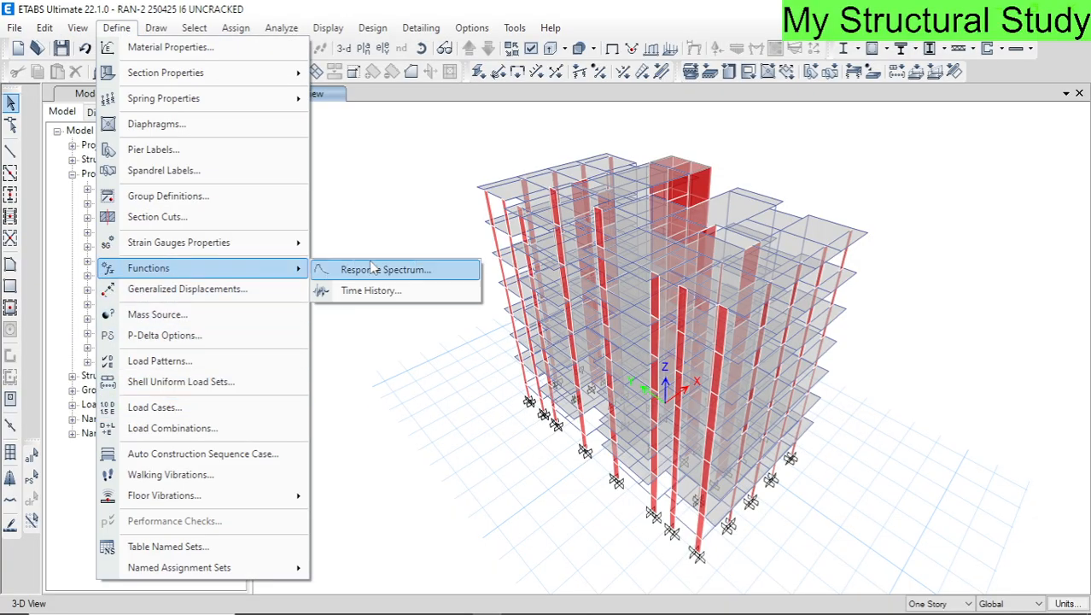
pyautogui.click(373, 271)
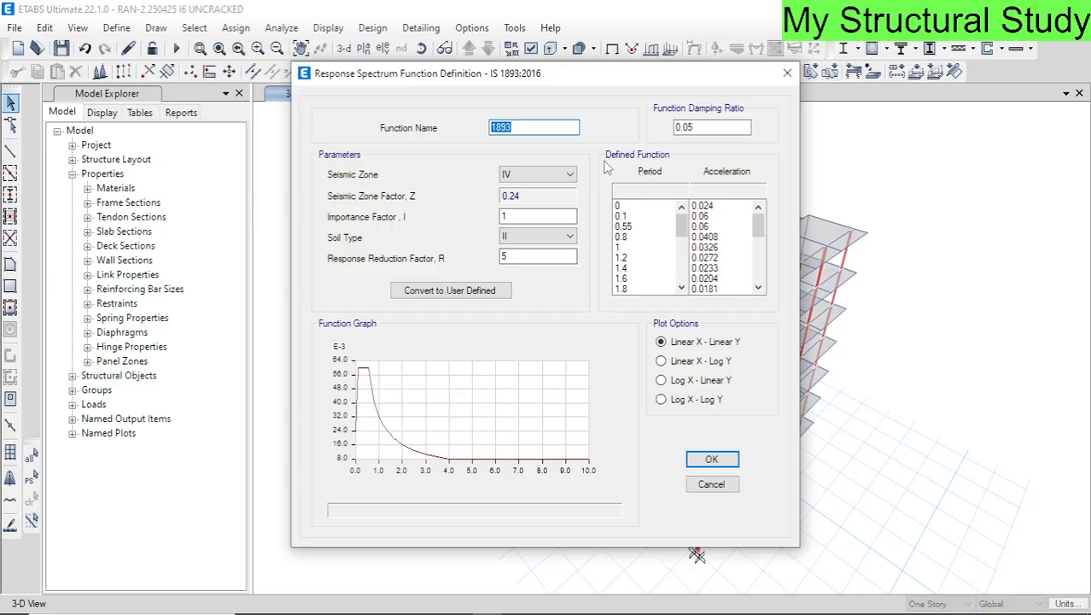
# - Set the response spectrum function 1893 to seismic zone III and response reduction factor 3, and accept the function definitions
pyautogui.click(555, 176)
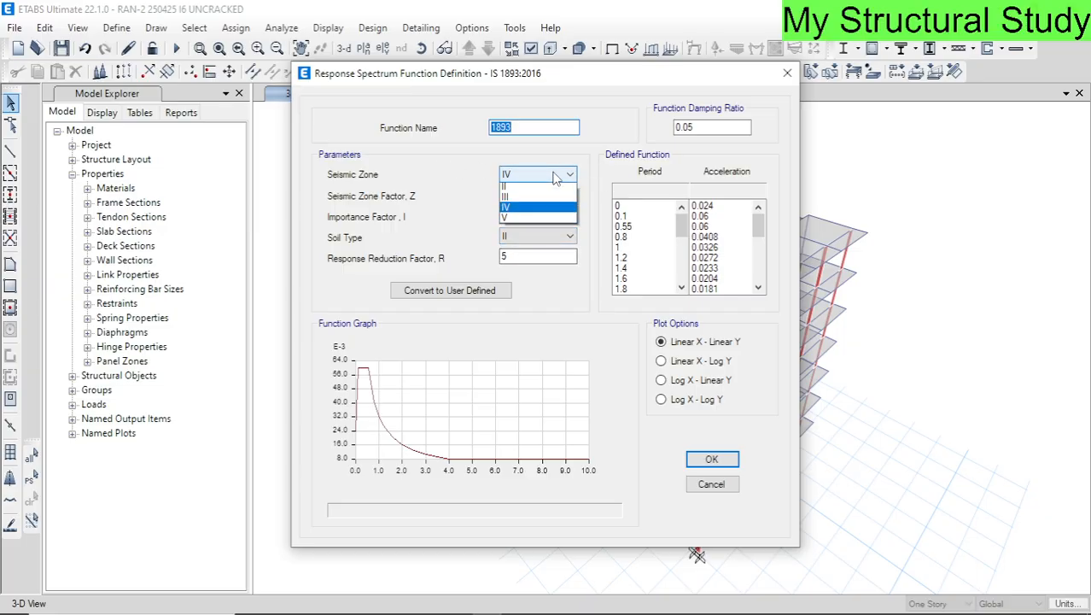
pyautogui.click(538, 204)
pyautogui.click(711, 126)
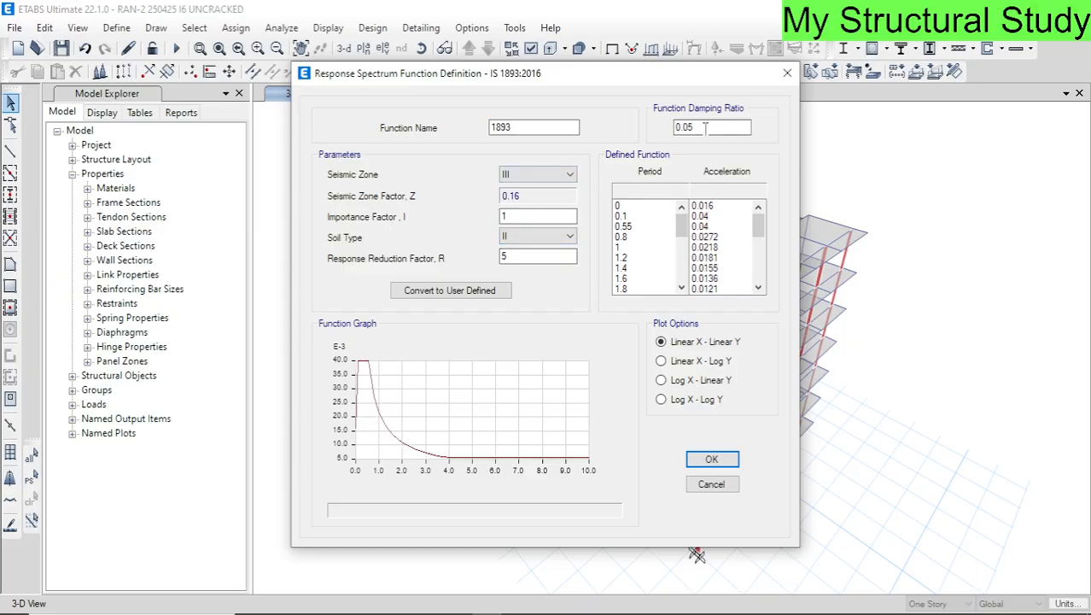
pyautogui.moveTo(719, 126); pyautogui.dragTo(660, 133)
pyautogui.doubleClick(505, 217)
pyautogui.doubleClick(512, 257)
pyautogui.write('3')
pyautogui.click(526, 401)
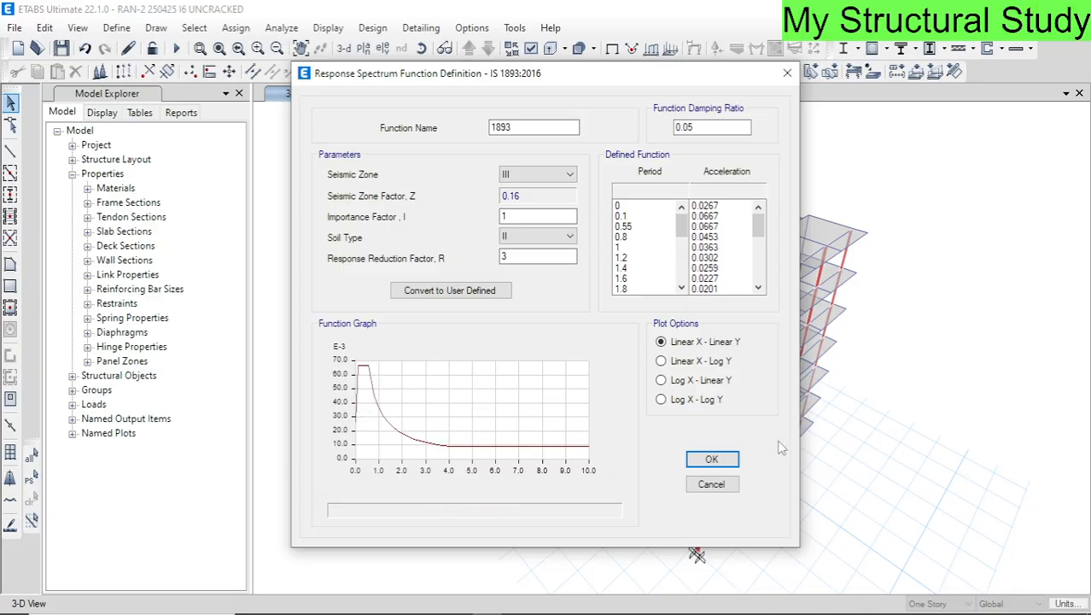
pyautogui.click(728, 459)
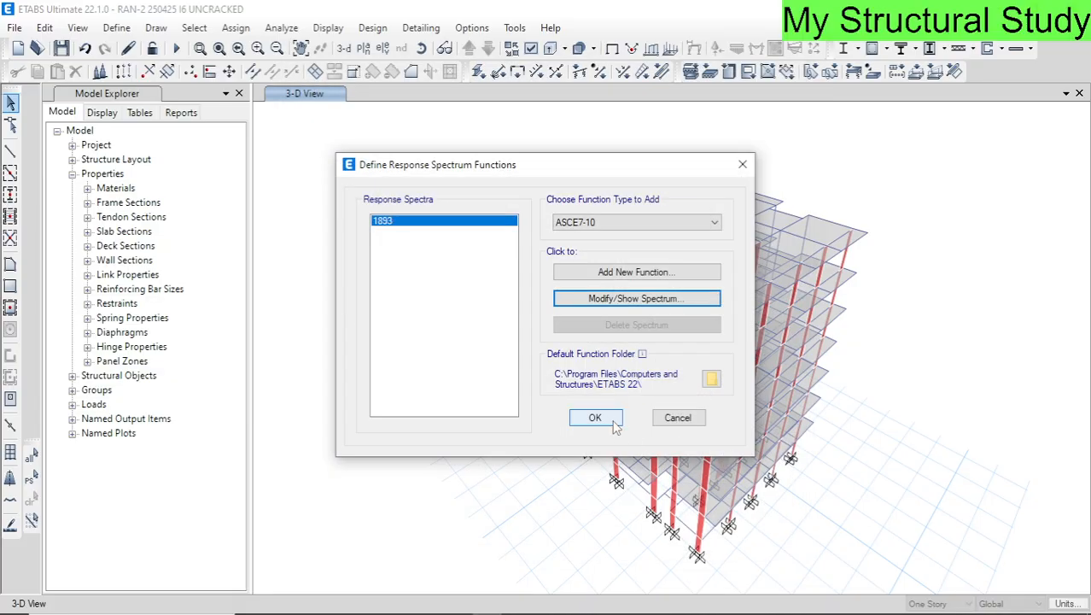
pyautogui.click(602, 420)
# - Switch to the Word course index, highlight the topic LOAD CASE and return to ETABS
pyautogui.hotkey('alt', 'Tab')
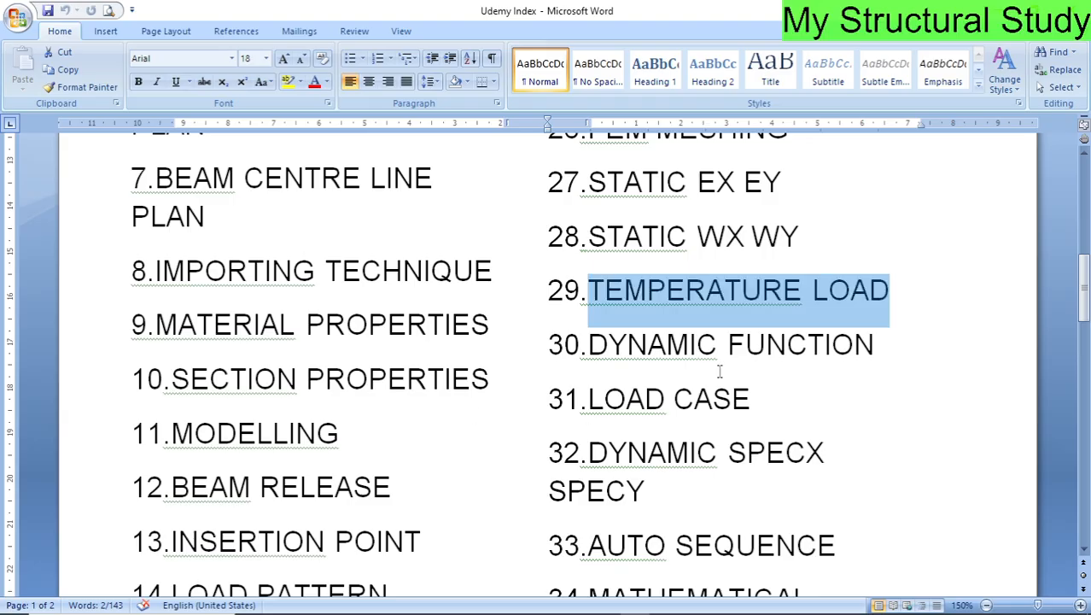
pyautogui.click(830, 366)
pyautogui.click(784, 389)
pyautogui.hotkey('shift', 'Home')
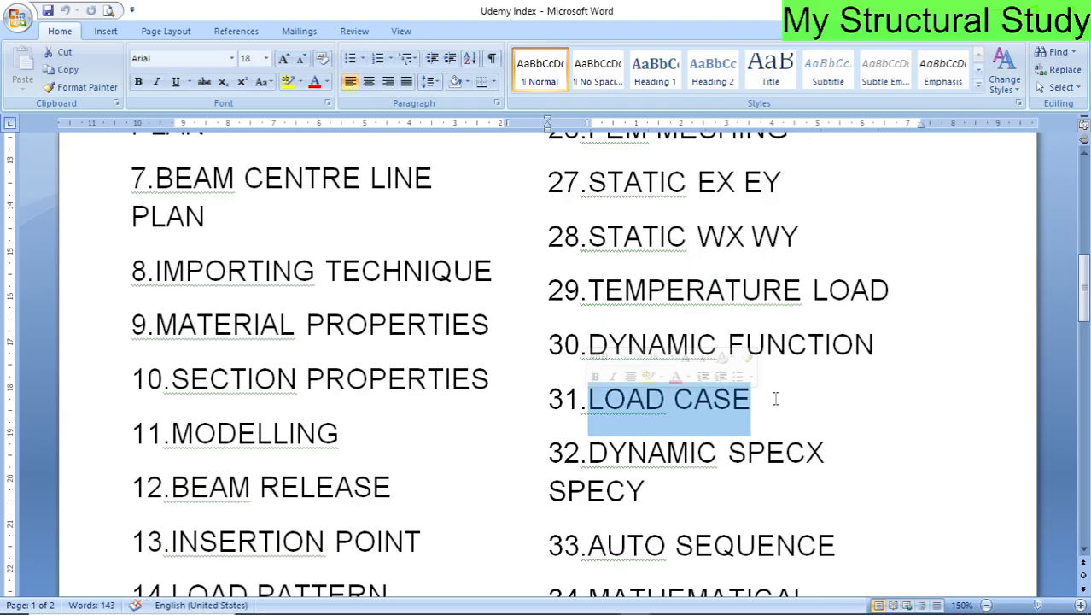
pyautogui.scroll(-1, 794, 398)
pyautogui.hotkey('alt', 'Tab')
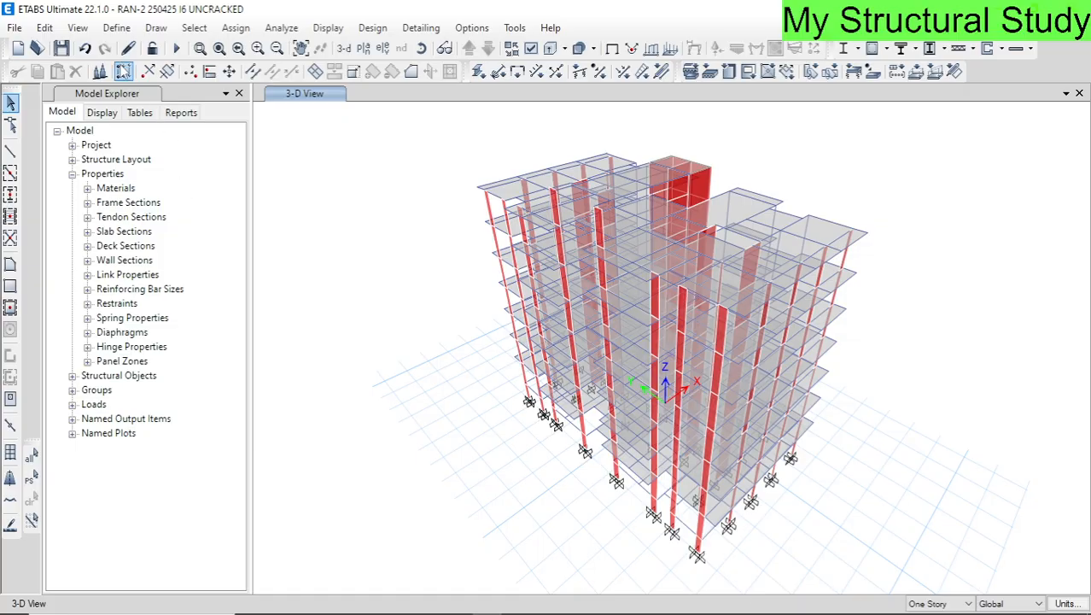
# - Open the load case definitions and show the data of the response spectrum case SPECX
pyautogui.click(116, 27)
pyautogui.click(256, 407)
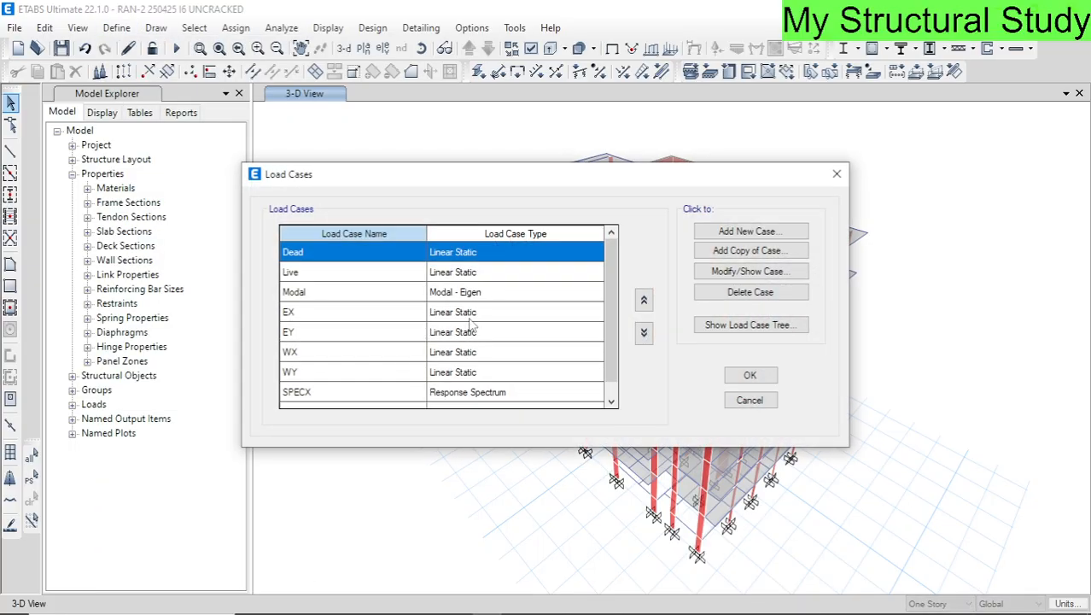
pyautogui.click(483, 371)
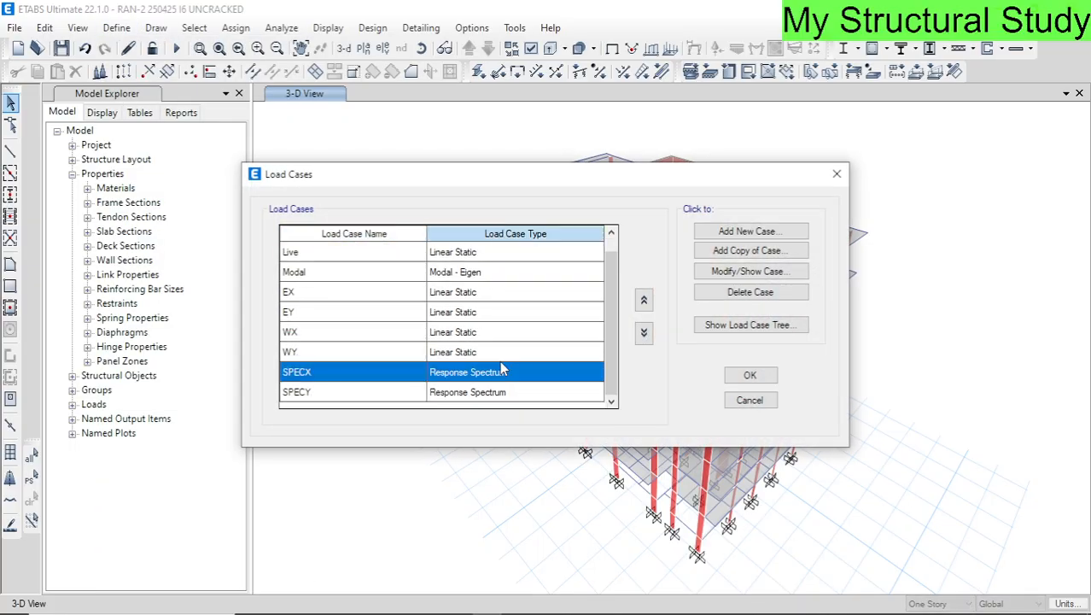
pyautogui.click(766, 271)
pyautogui.moveTo(517, 42); pyautogui.dragTo(479, 42)
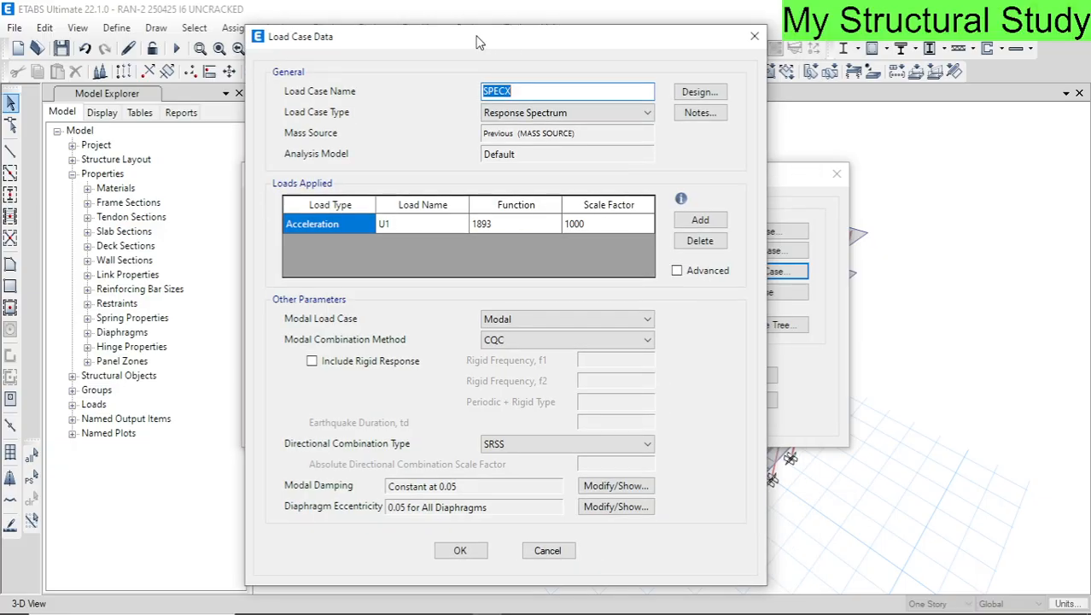
# - Review the SPECX load type, load name, function, scale factor and diaphragm eccentricity, and accept the load case
pyautogui.click(354, 228)
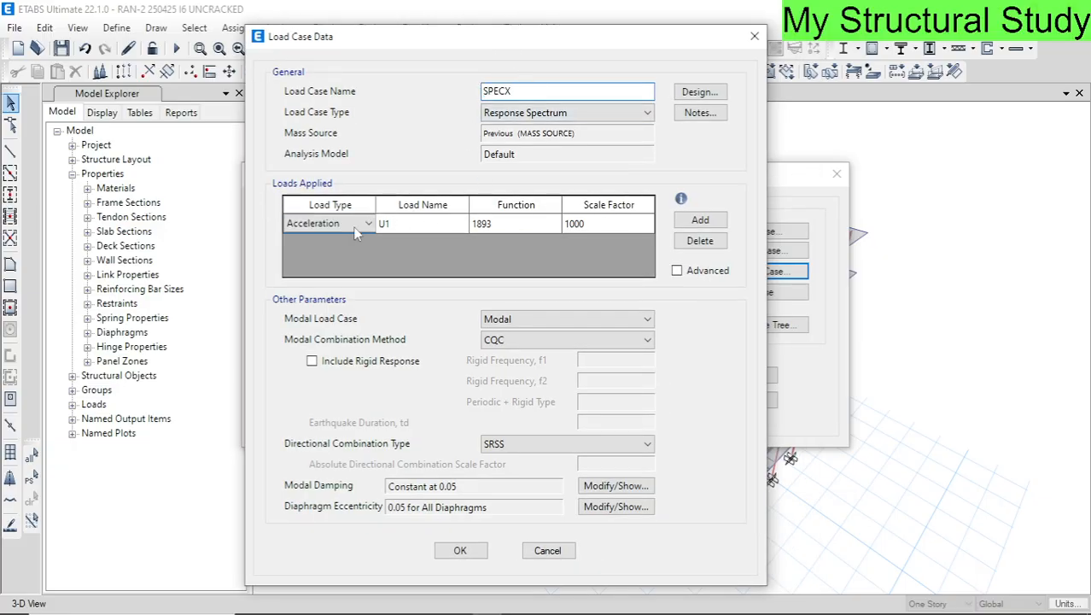
pyautogui.click(453, 224)
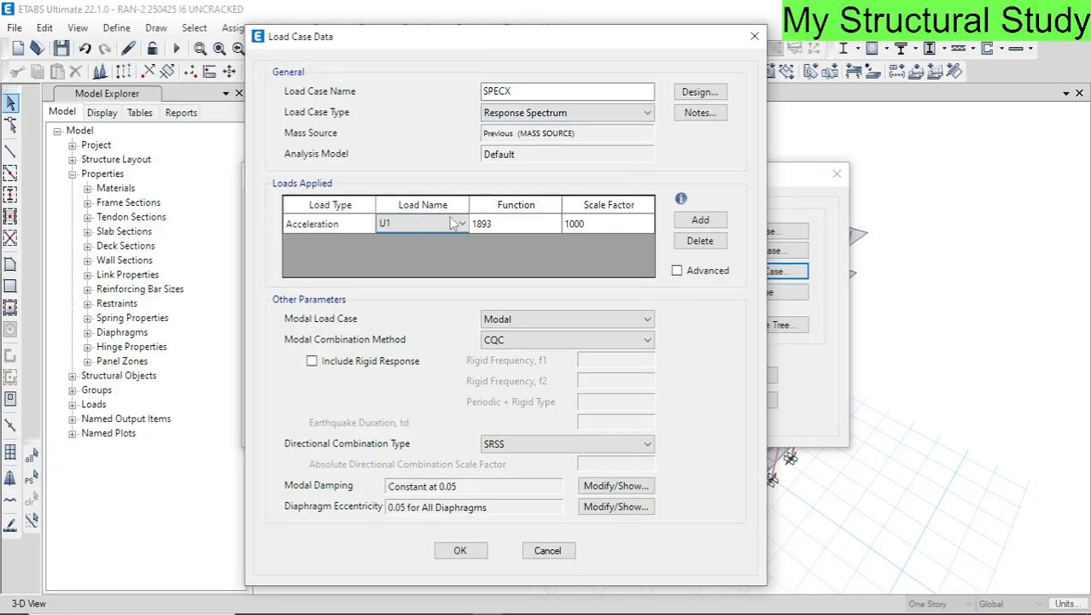
pyautogui.click(457, 224)
pyautogui.click(509, 218)
pyautogui.click(512, 222)
pyautogui.click(619, 227)
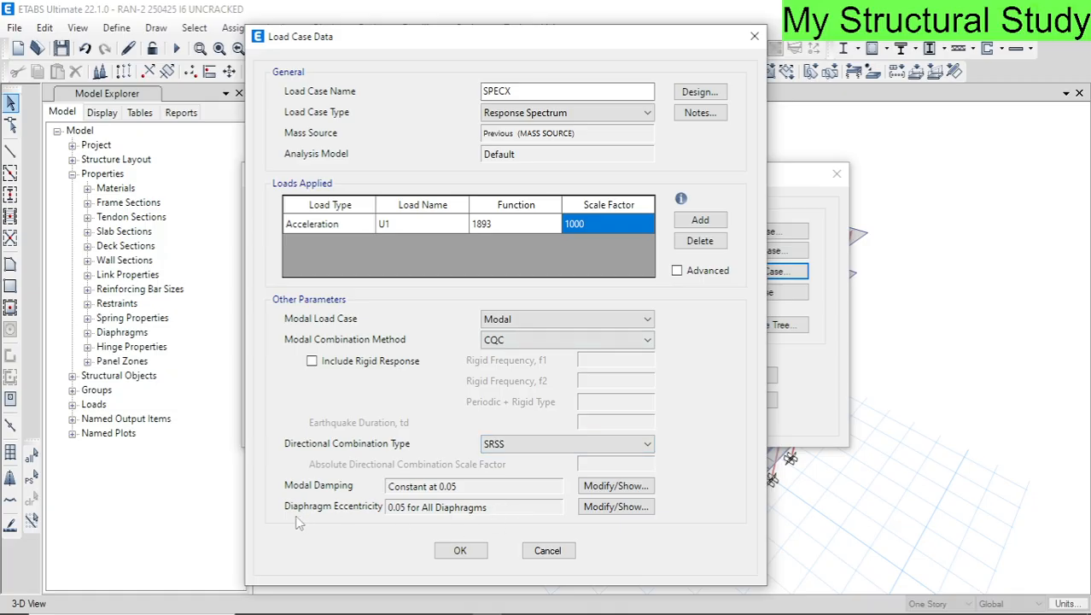
pyautogui.click(598, 508)
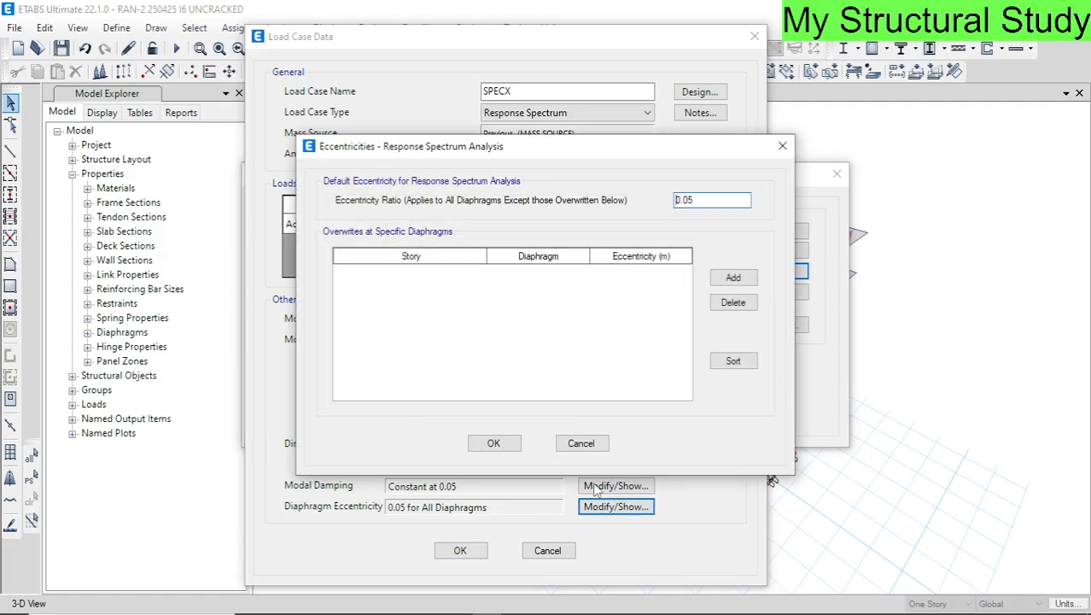
pyautogui.click(496, 443)
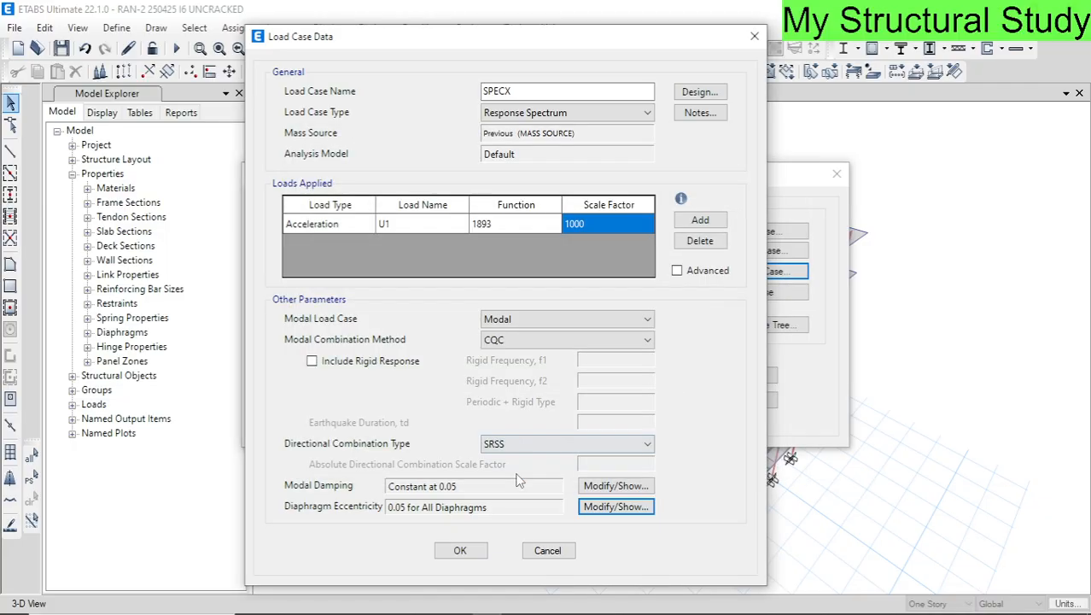
pyautogui.click(459, 550)
# - Open load case SPECY, review its coordinate system and angle, turn off the advanced load data and accept the case
pyautogui.click(515, 393)
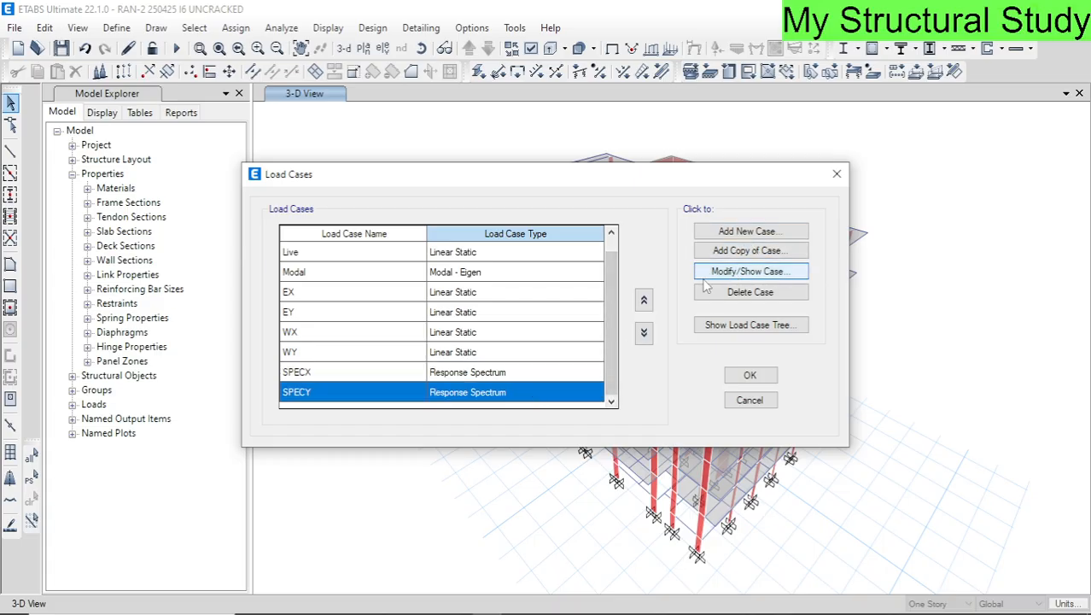
pyautogui.click(749, 272)
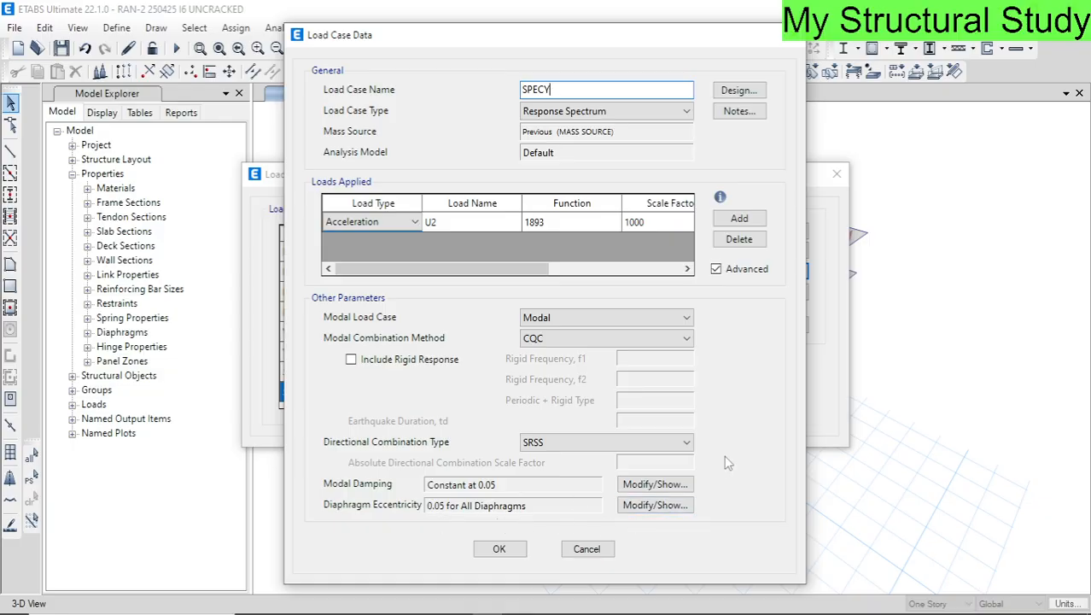
pyautogui.moveTo(544, 267); pyautogui.dragTo(676, 270)
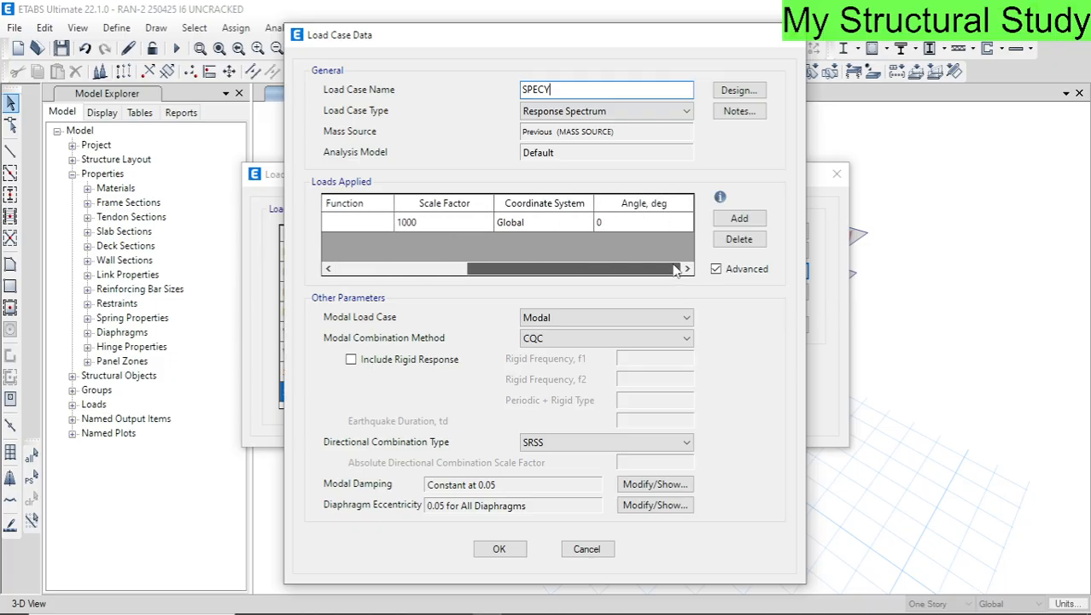
pyautogui.click(750, 272)
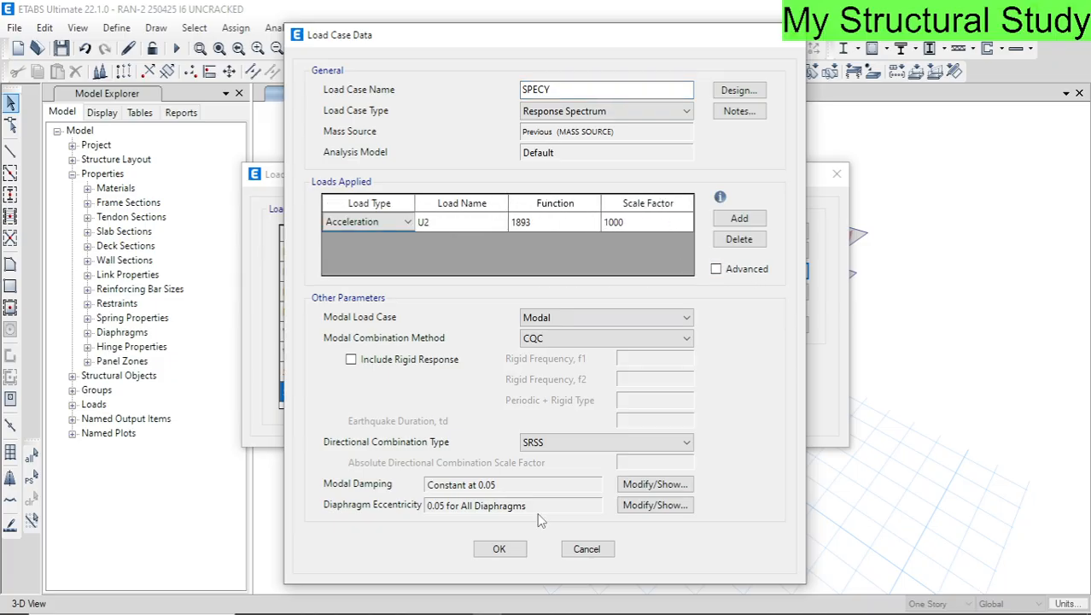
pyautogui.click(502, 550)
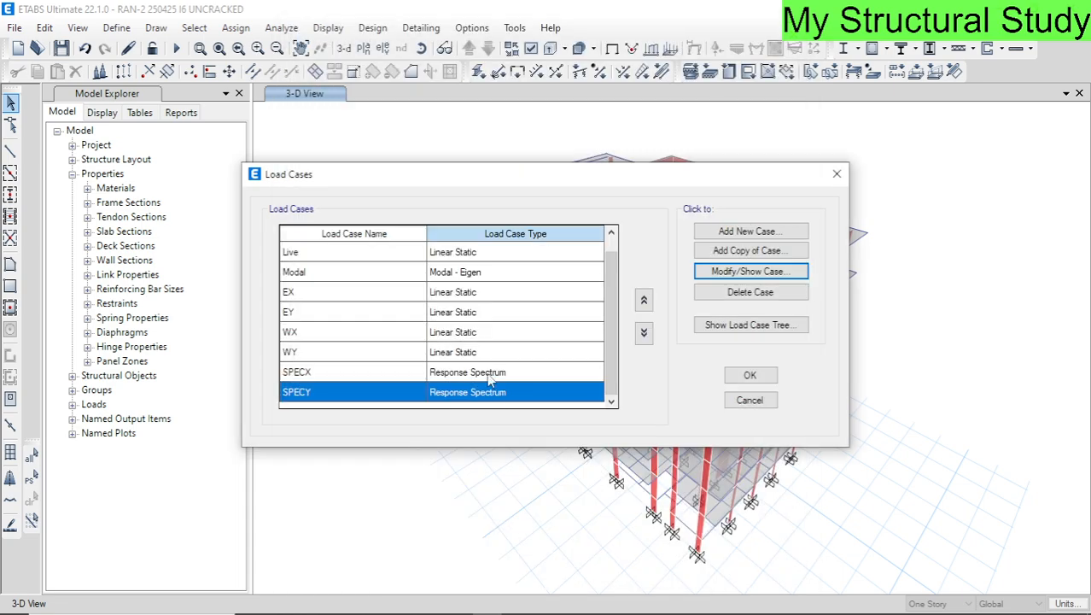
# - Reopen the data of load case SPECX, review its applied loads, accept it and close the load case definitions
pyautogui.click(485, 374)
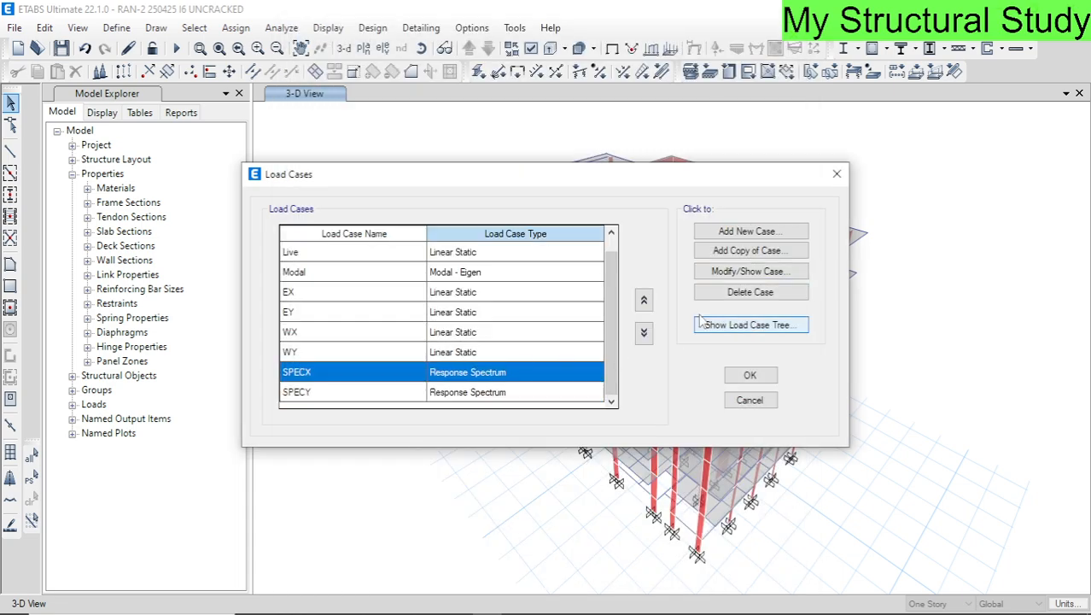
pyautogui.click(742, 272)
pyautogui.click(734, 272)
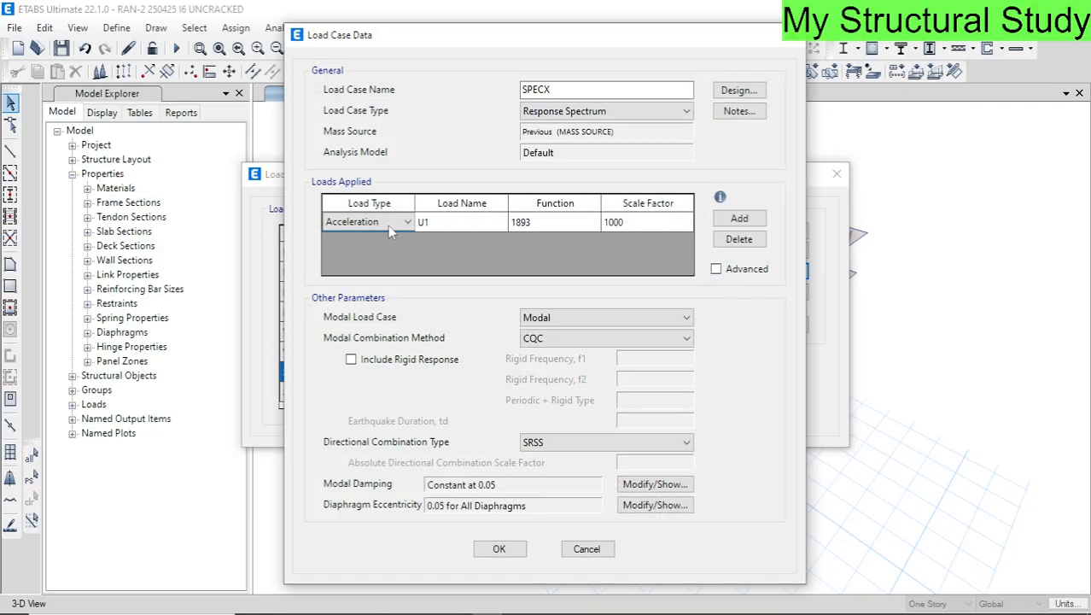
pyautogui.click(500, 550)
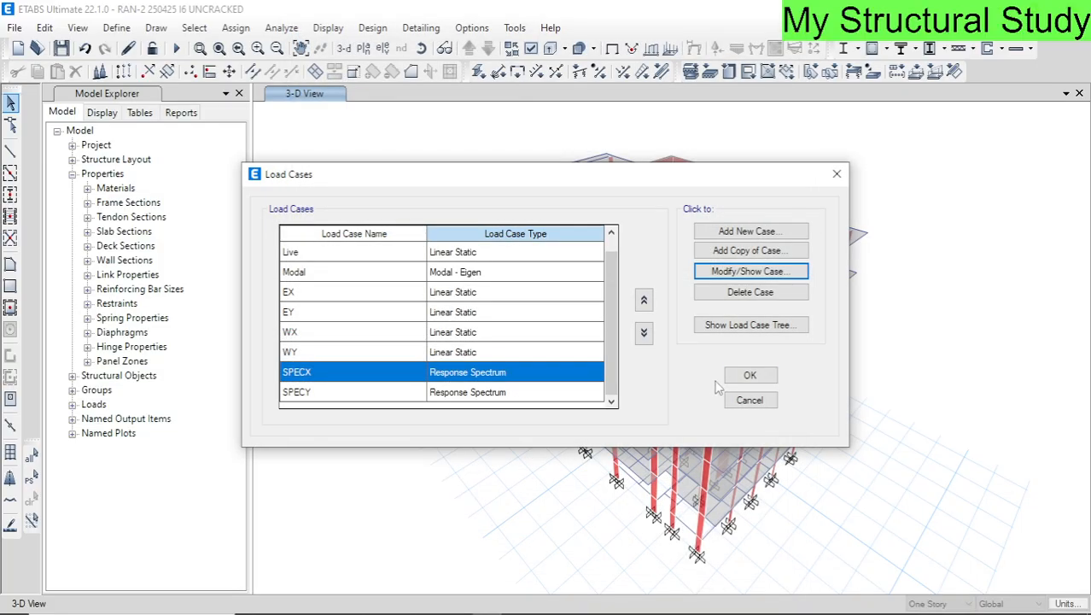
pyautogui.click(747, 424)
# - Switch to the Word course index, highlight the topics AUTO SEQUENCE and MATHEMATICAL CHECK, and return to ETABS
pyautogui.hotkey('alt', 'Tab')
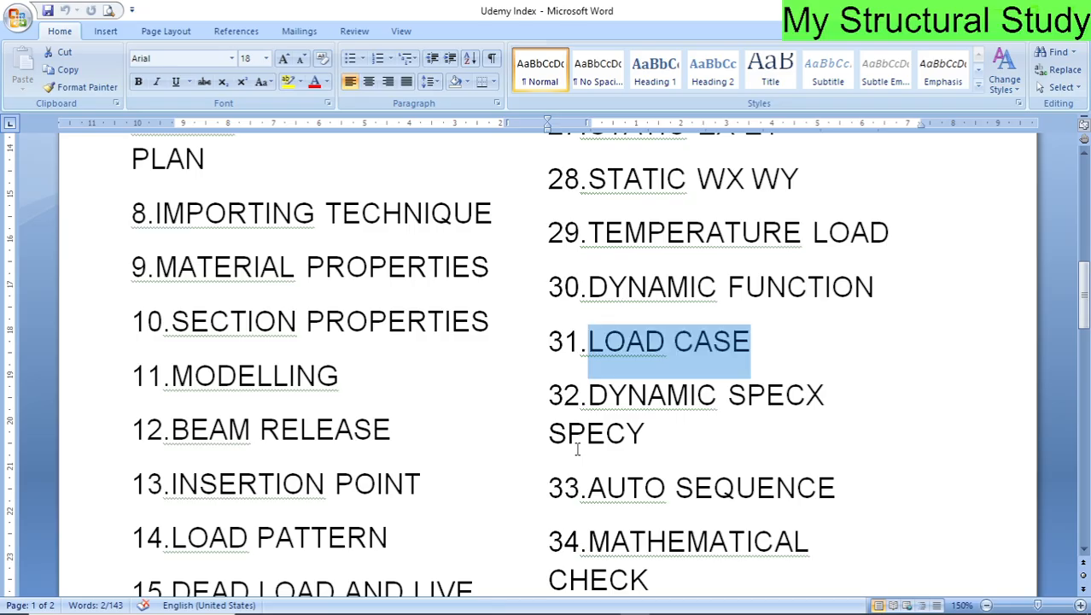
pyautogui.scroll(-3, 683, 435)
pyautogui.moveTo(846, 316); pyautogui.dragTo(588, 316)
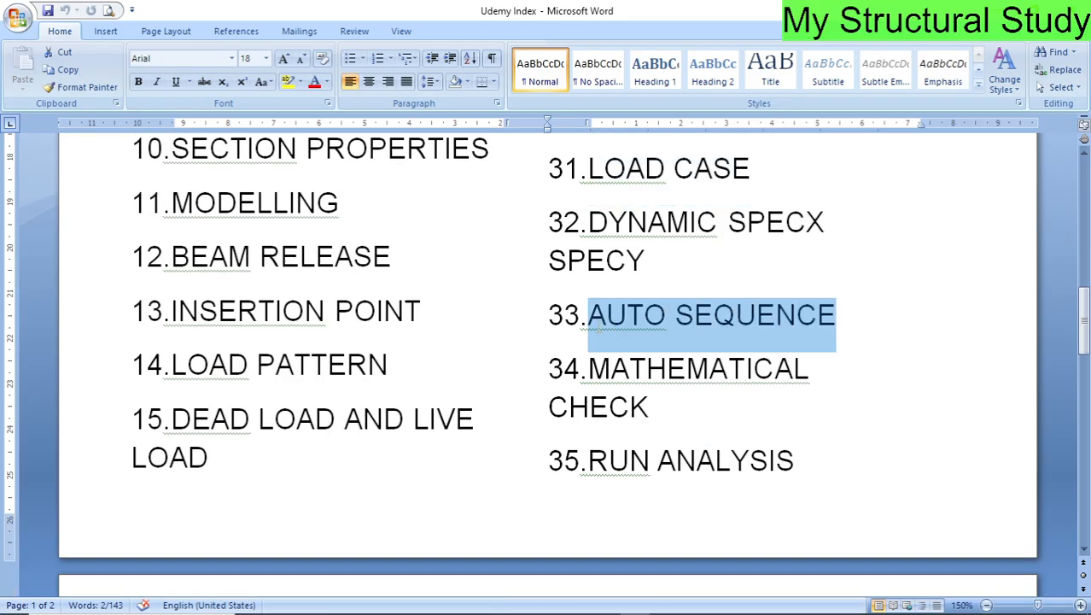
pyautogui.moveTo(710, 412); pyautogui.dragTo(499, 371)
pyautogui.click(693, 388)
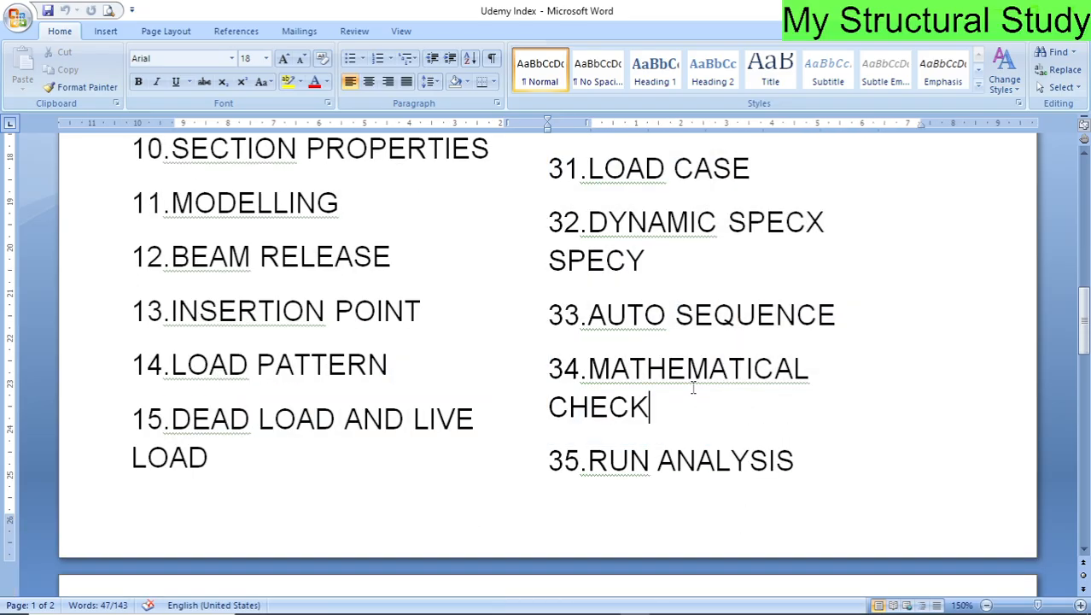
pyautogui.hotkey('alt', 'Tab')
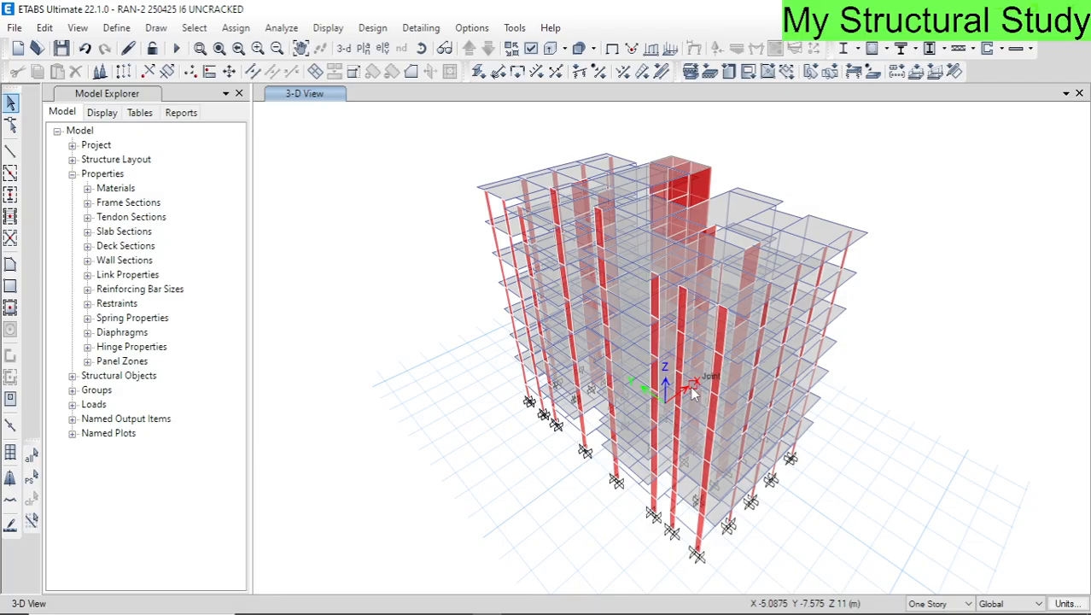
pyautogui.rightClick(745, 7)
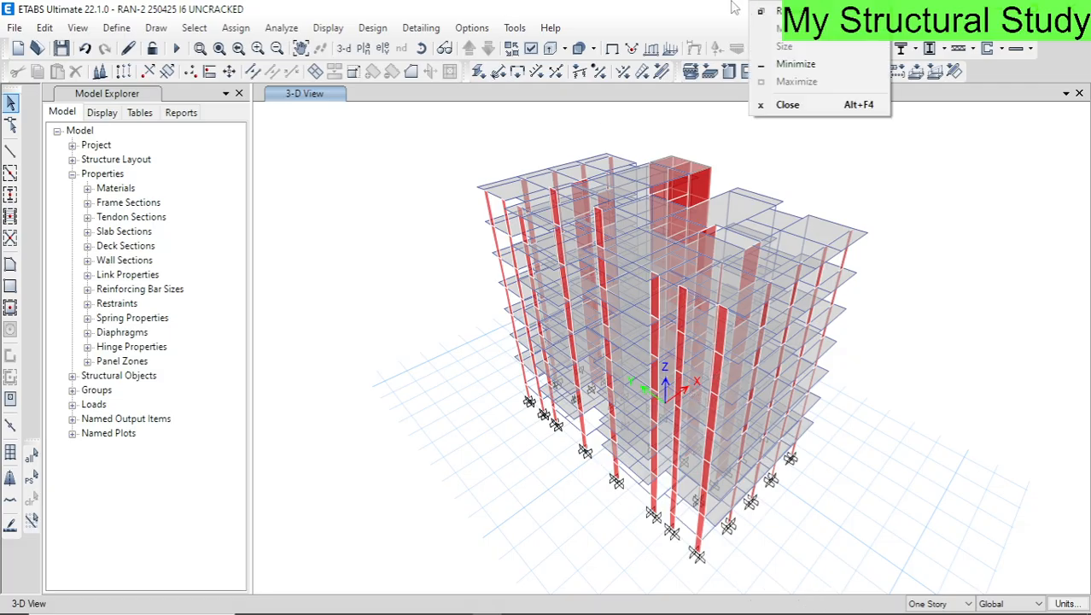
pyautogui.click(937, 196)
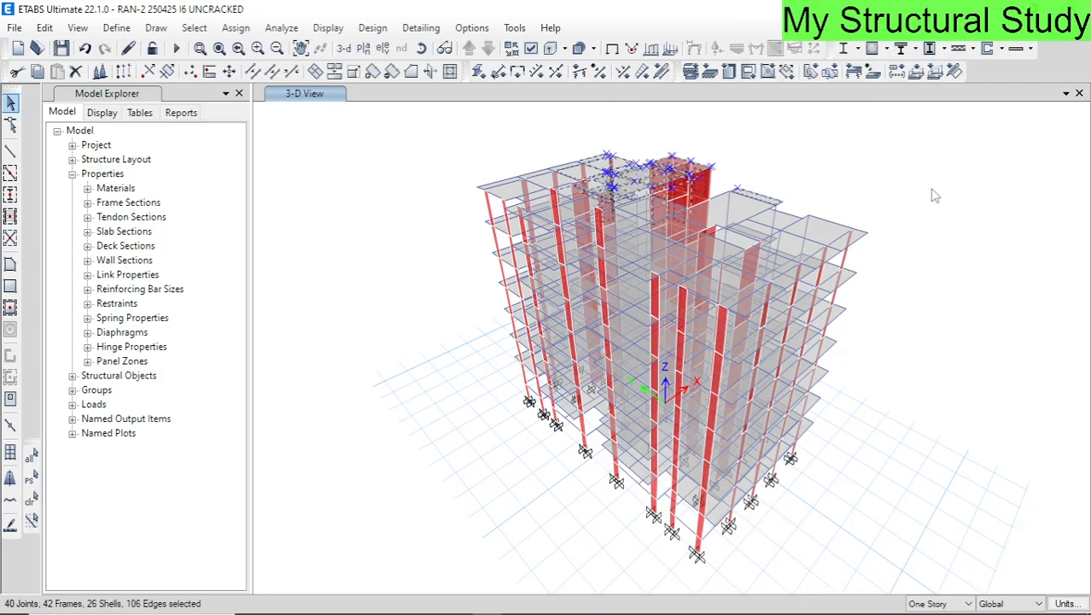
pyautogui.click(38, 504)
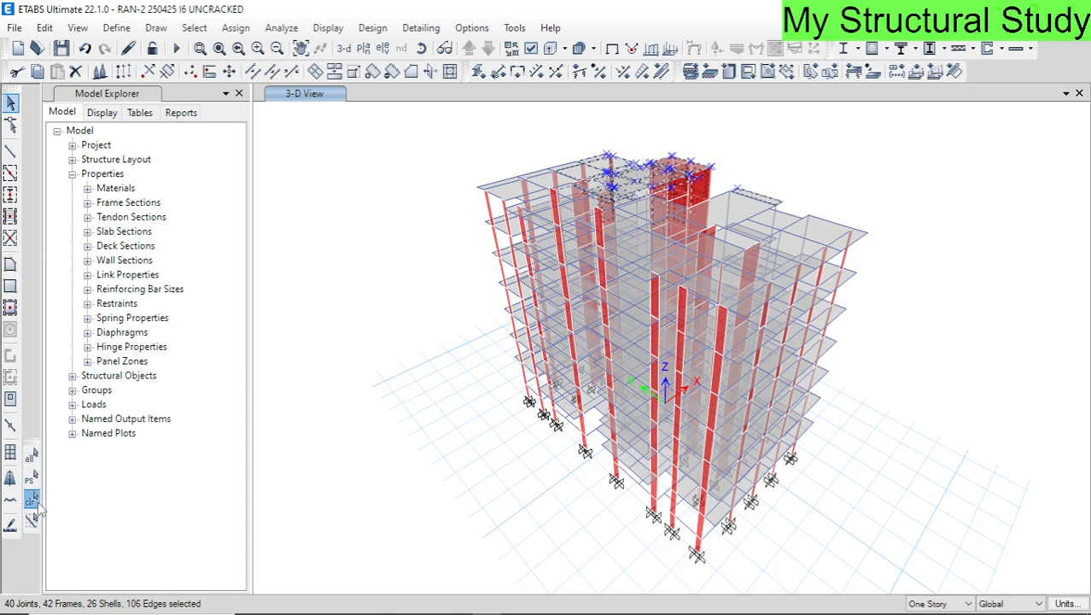
# - Check the model with all joint, frame, shell and other checks plus the trim-or-extend fix, and read and close the report
pyautogui.click(282, 28)
pyautogui.click(319, 47)
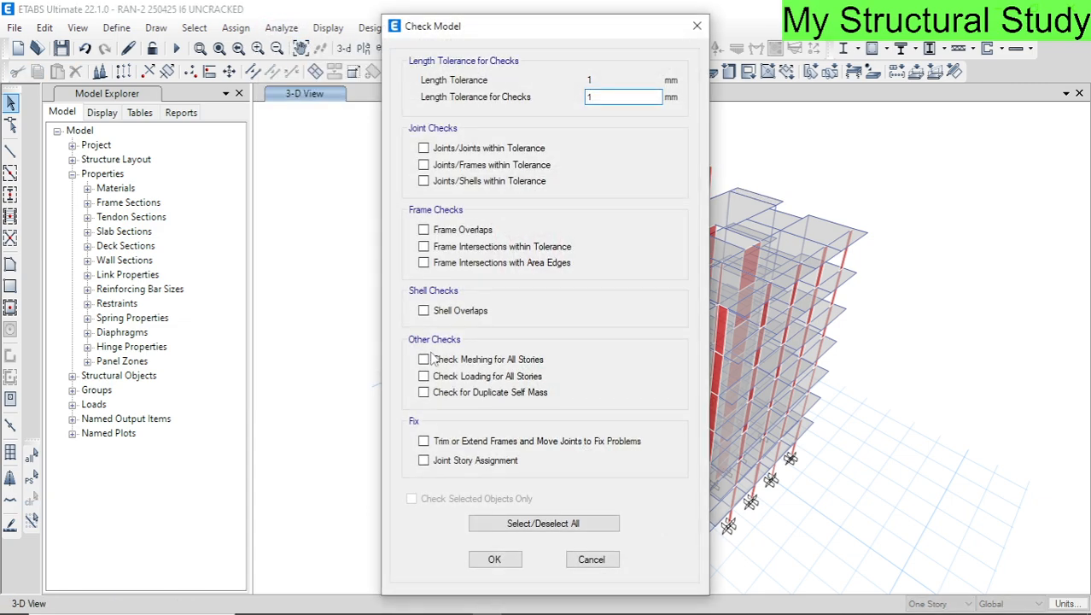
pyautogui.click(539, 523)
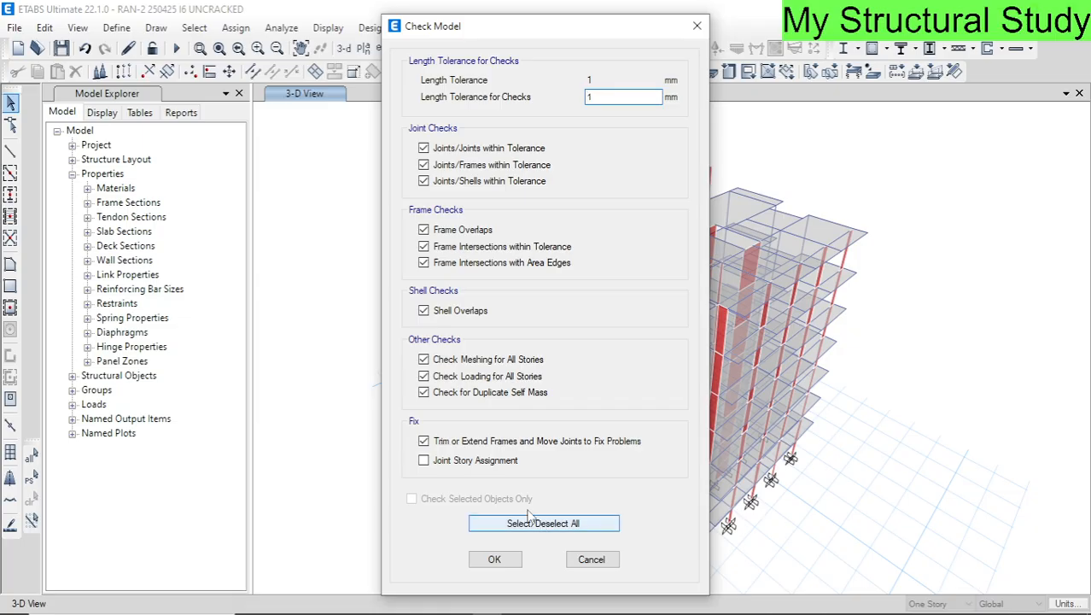
pyautogui.click(495, 560)
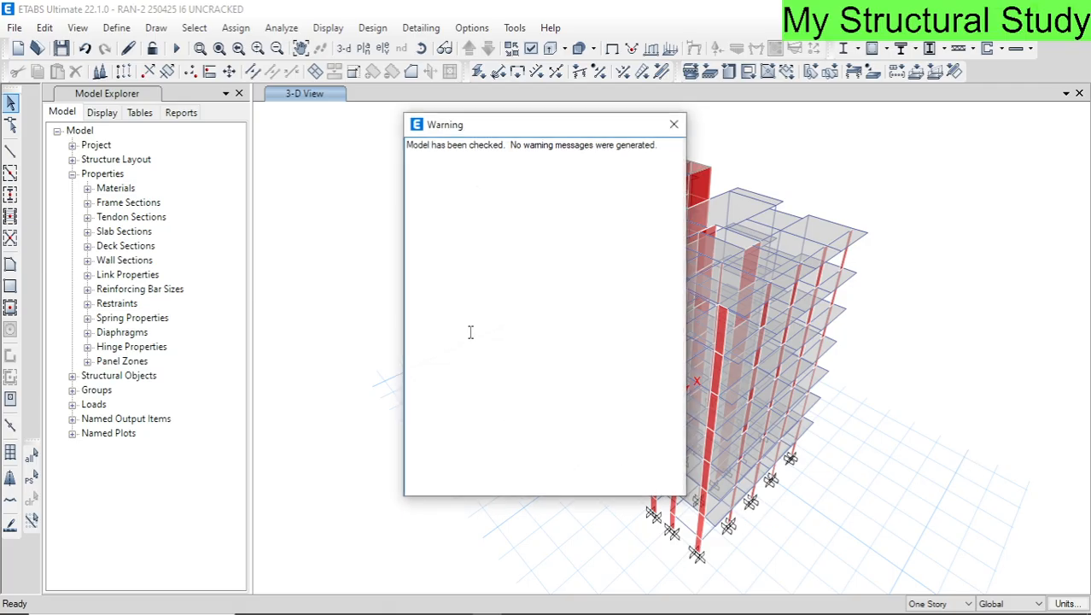
pyautogui.moveTo(663, 145); pyautogui.dragTo(409, 160)
pyautogui.click(673, 126)
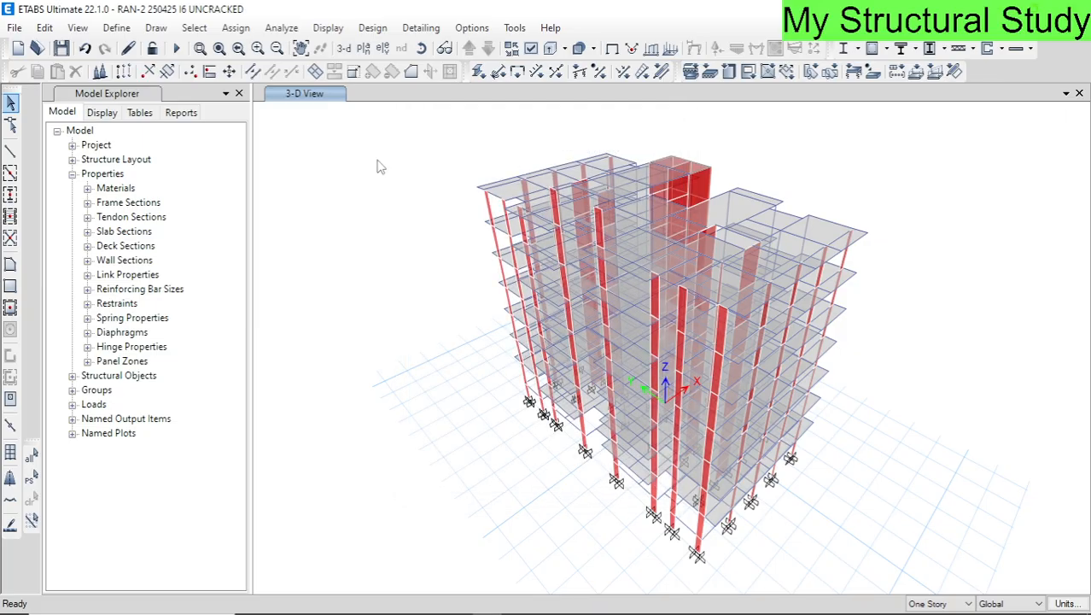
# - Set all load cases to run, turn on the calculation of diaphragm centers of rigidity and accept the run settings
pyautogui.click(283, 29)
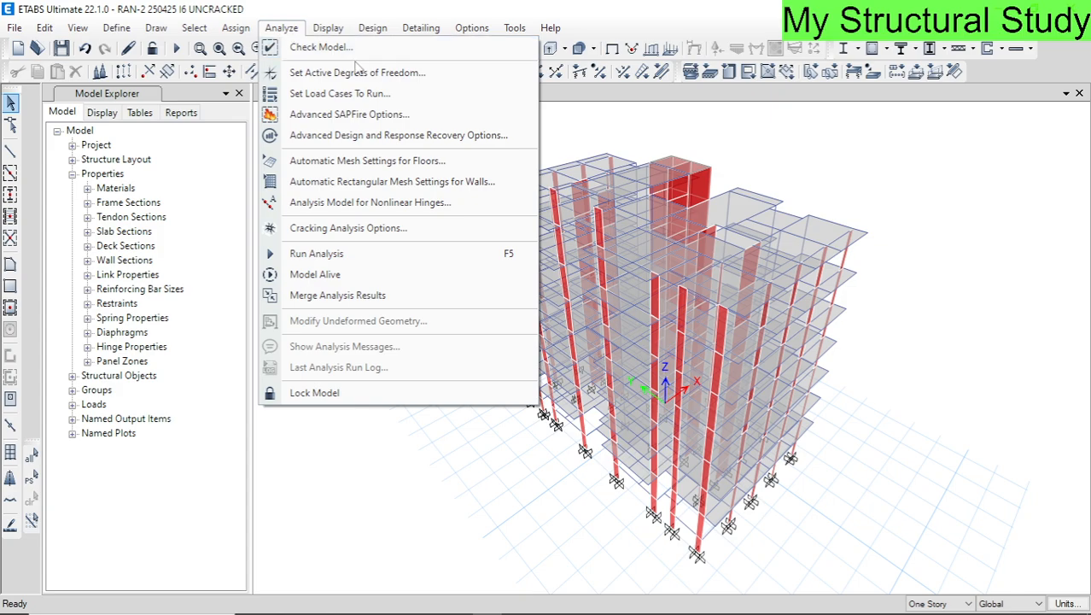
pyautogui.click(331, 95)
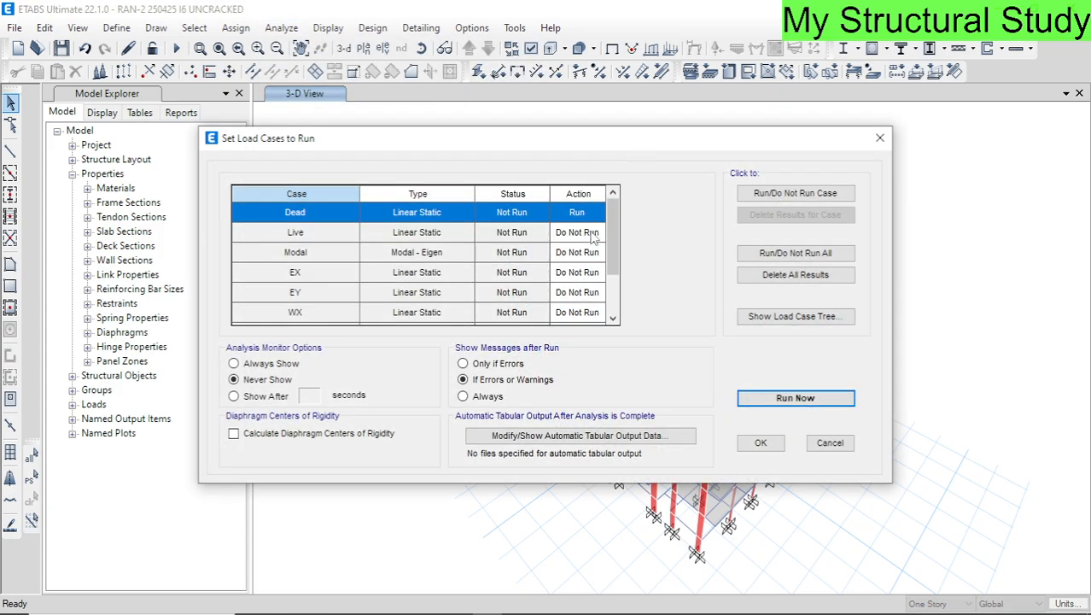
pyautogui.moveTo(583, 220); pyautogui.dragTo(584, 329)
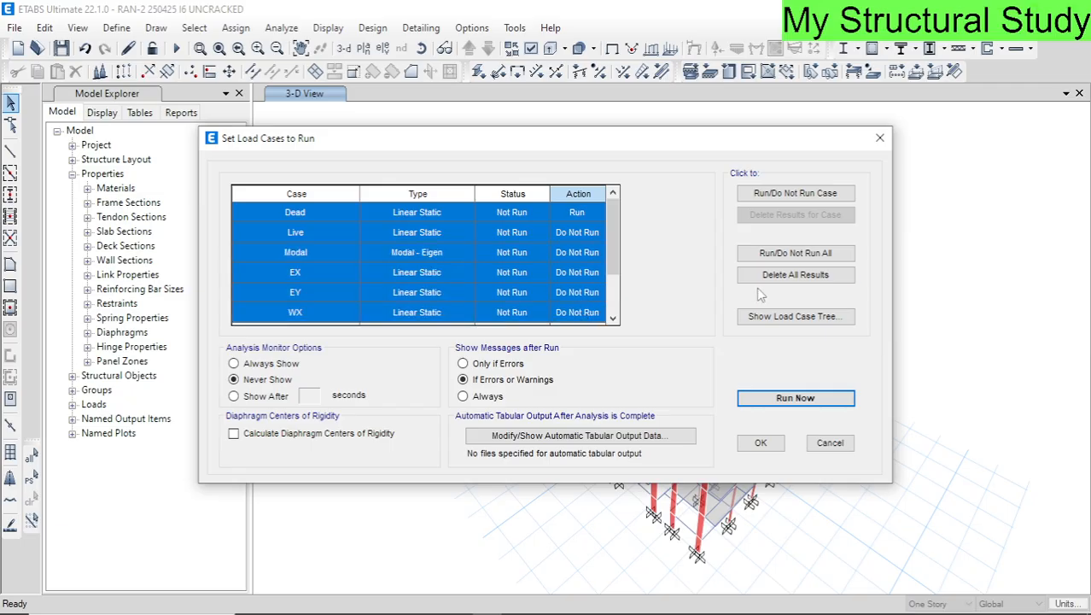
pyautogui.click(772, 261)
pyautogui.click(771, 256)
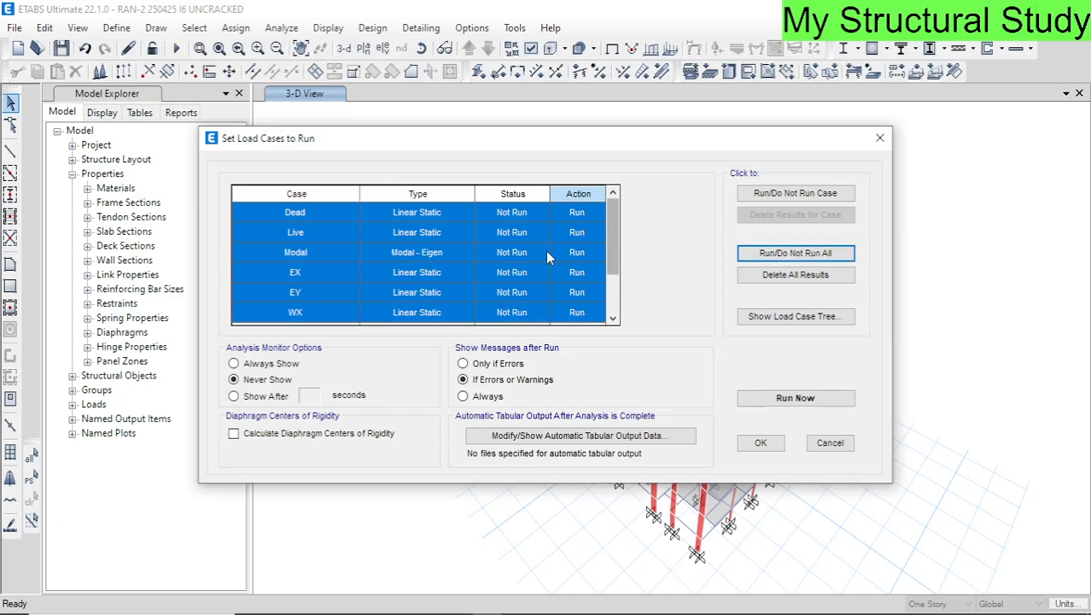
pyautogui.scroll(-1, 529, 256)
pyautogui.scroll(1, 586, 312)
pyautogui.scroll(-1, 586, 313)
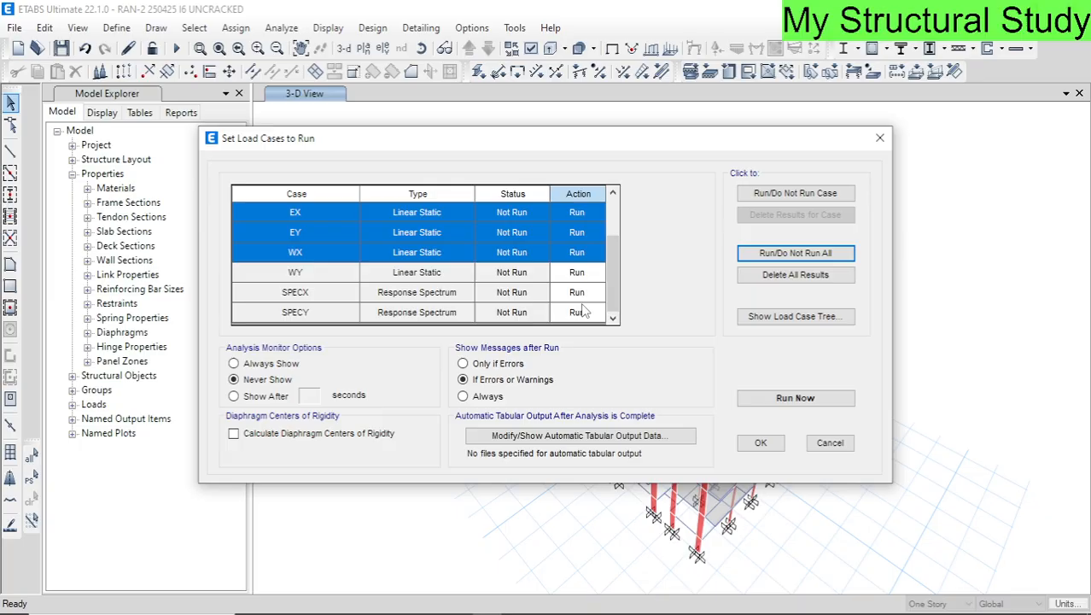
pyautogui.click(234, 435)
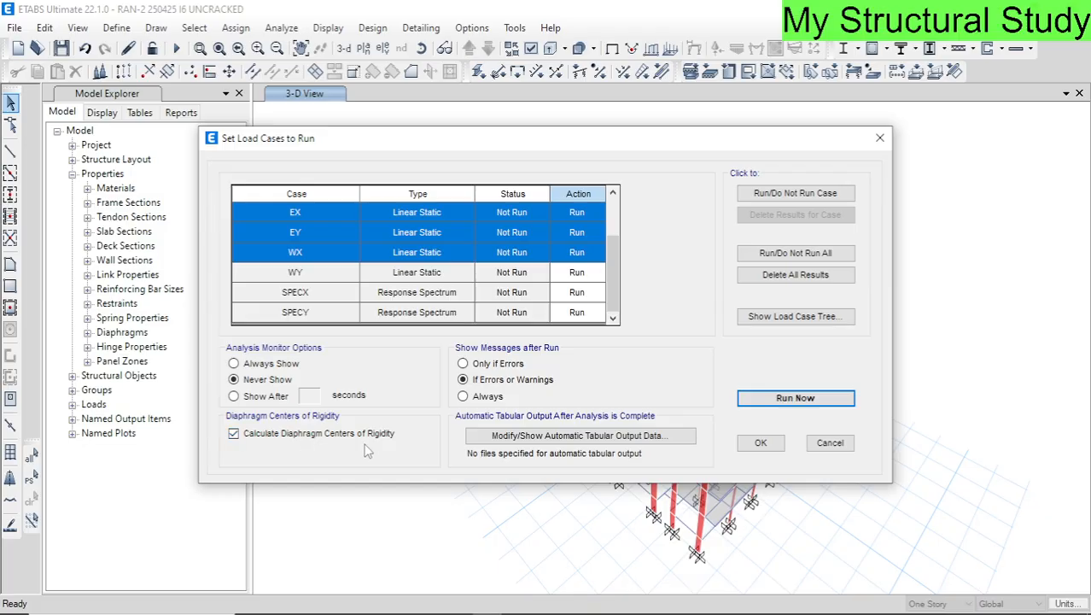
pyautogui.scroll(1, 560, 297)
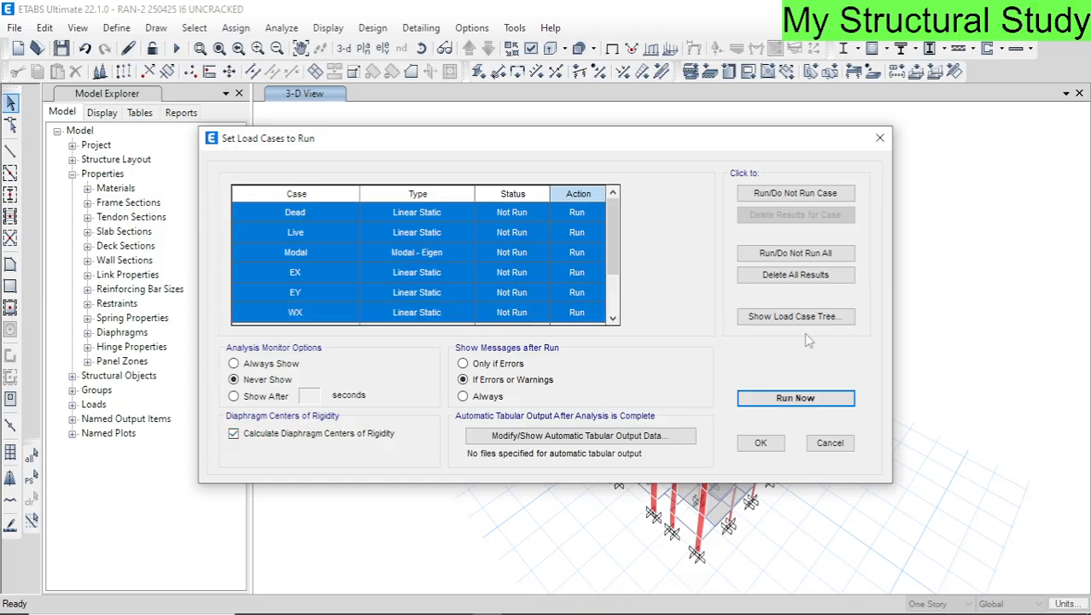
pyautogui.click(761, 443)
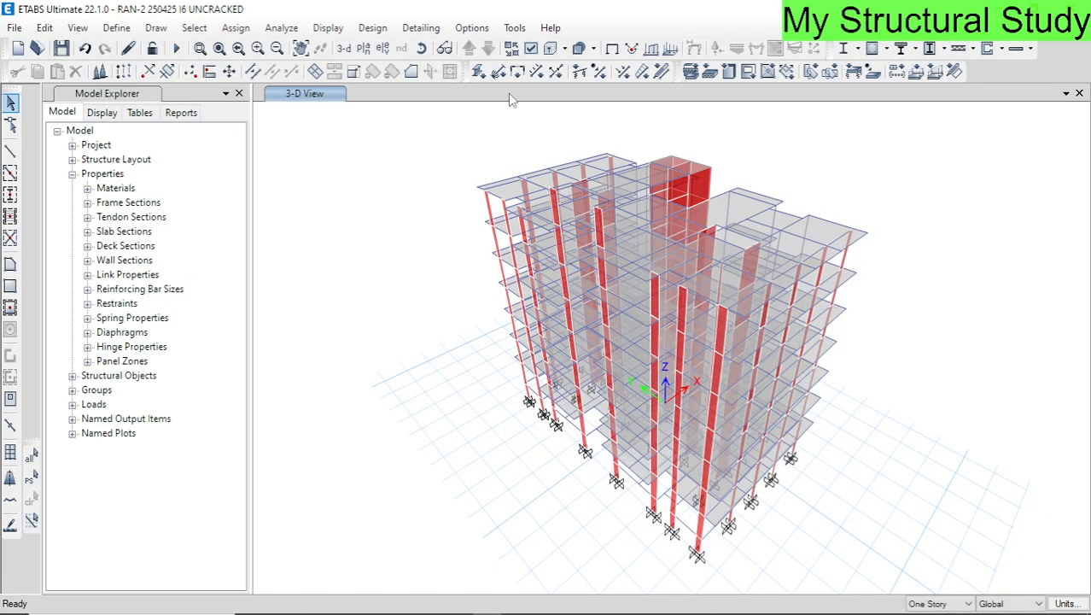
# - Set the advanced SAPFire solver option to Standard Solver and run the analysis
pyautogui.click(282, 27)
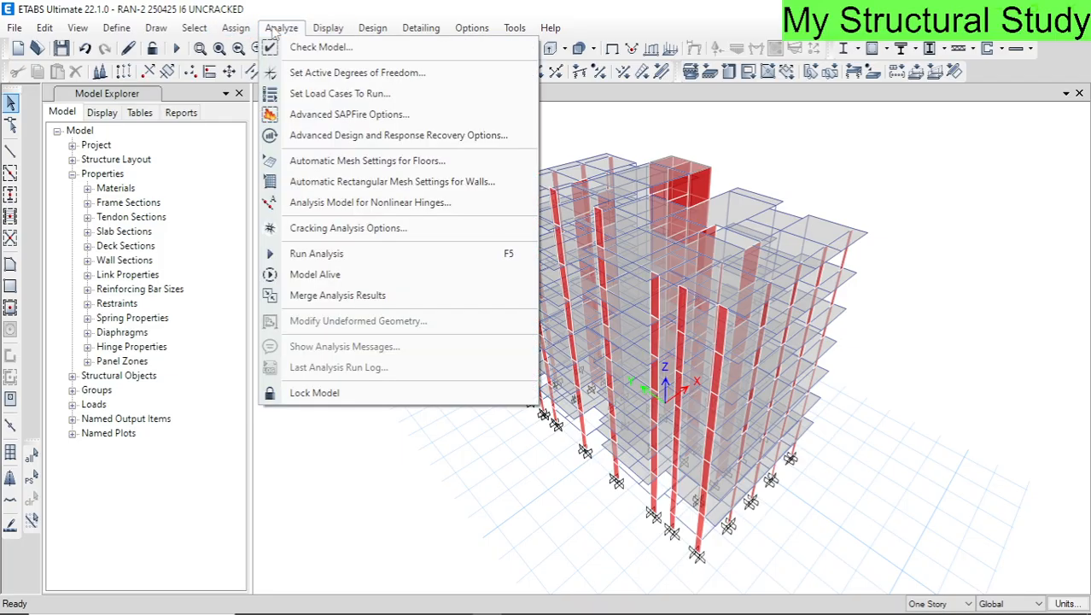
pyautogui.click(360, 117)
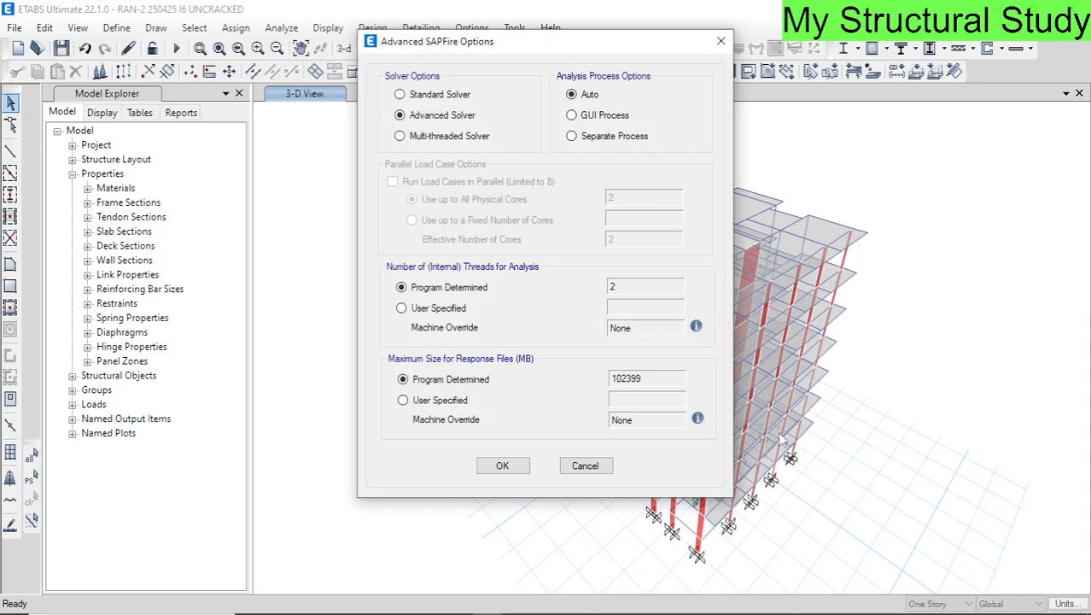
pyautogui.click(429, 97)
pyautogui.click(502, 465)
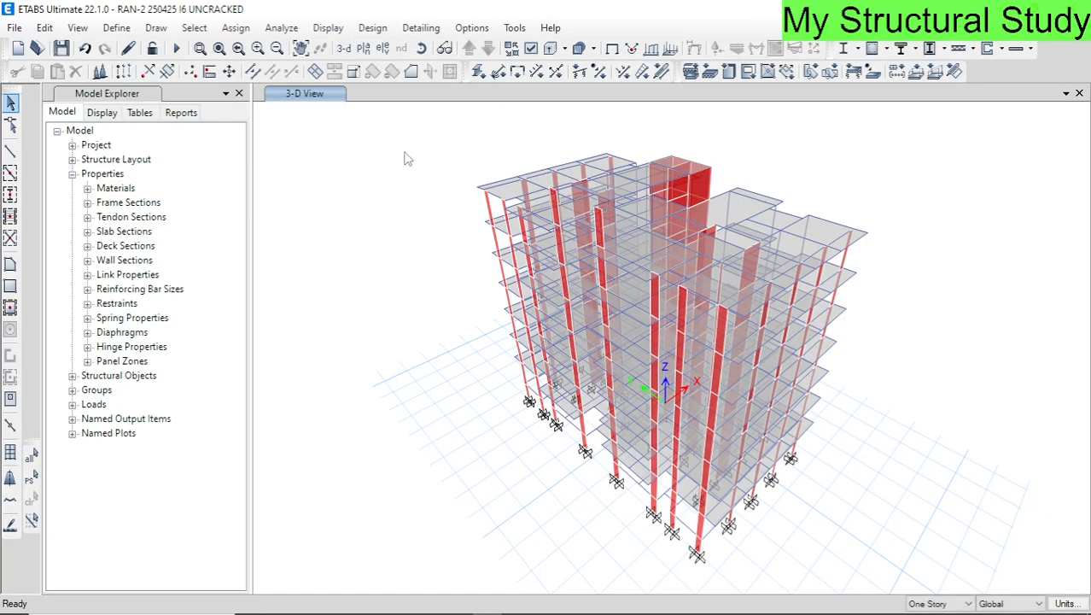
pyautogui.moveTo(701, 611)
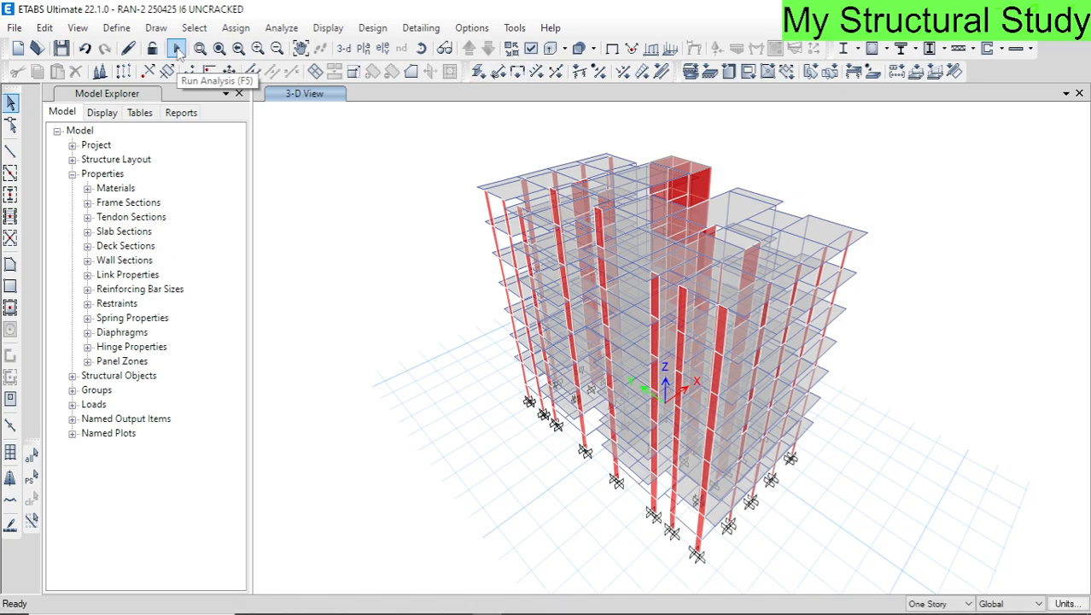
pyautogui.click(177, 49)
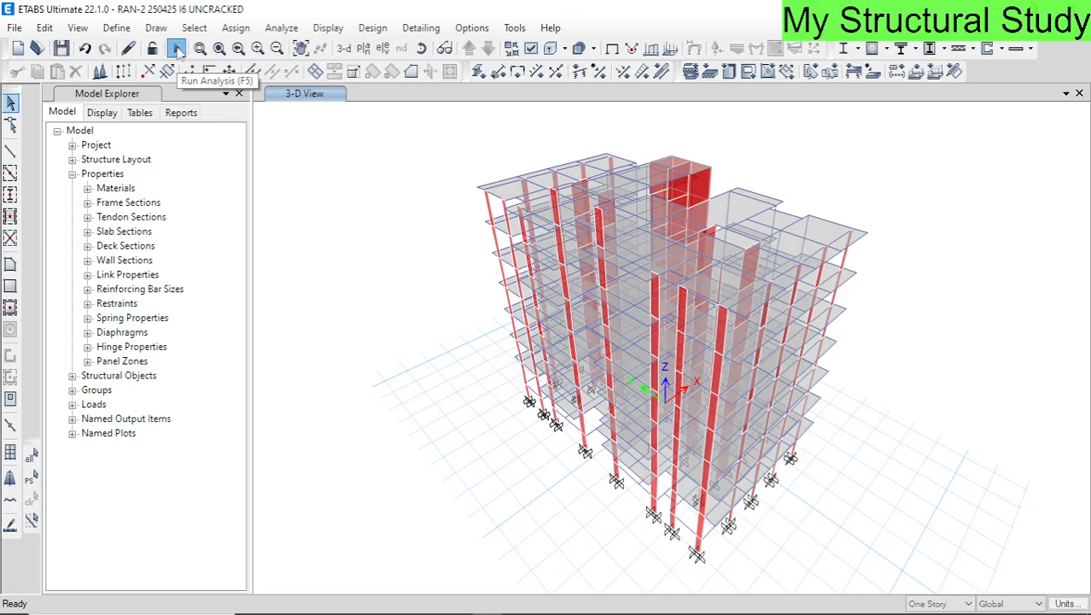